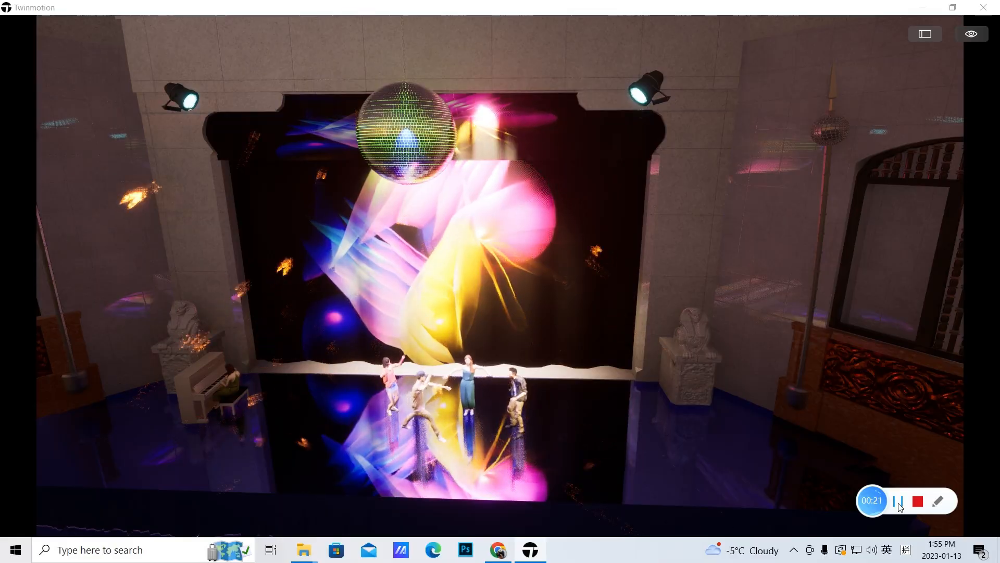
# Switch to the browser and watch the modern stage design animation preview full screen on YouTube, pausing near the end and leaving full screen.
pyautogui.click(898, 501)
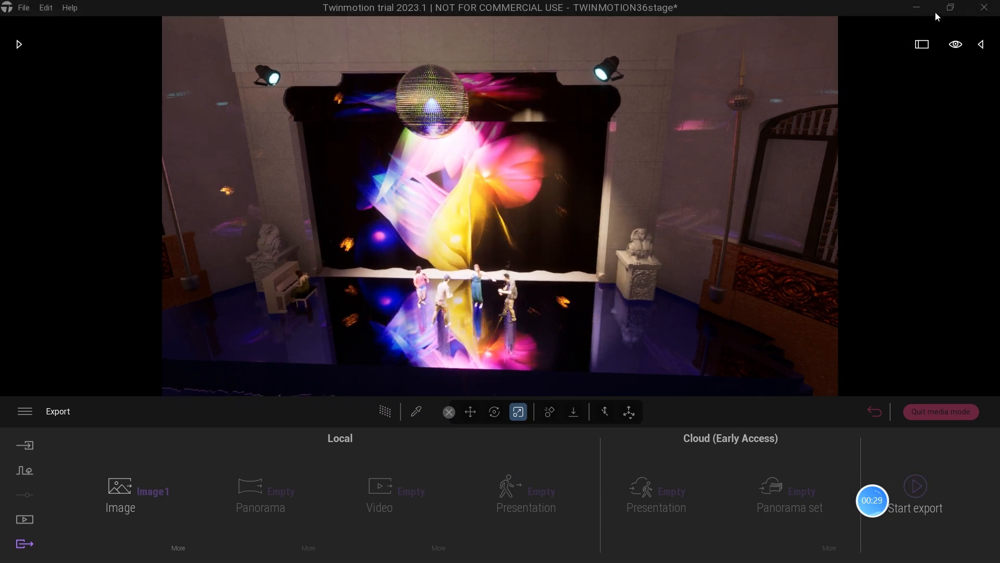
pyautogui.click(916, 7)
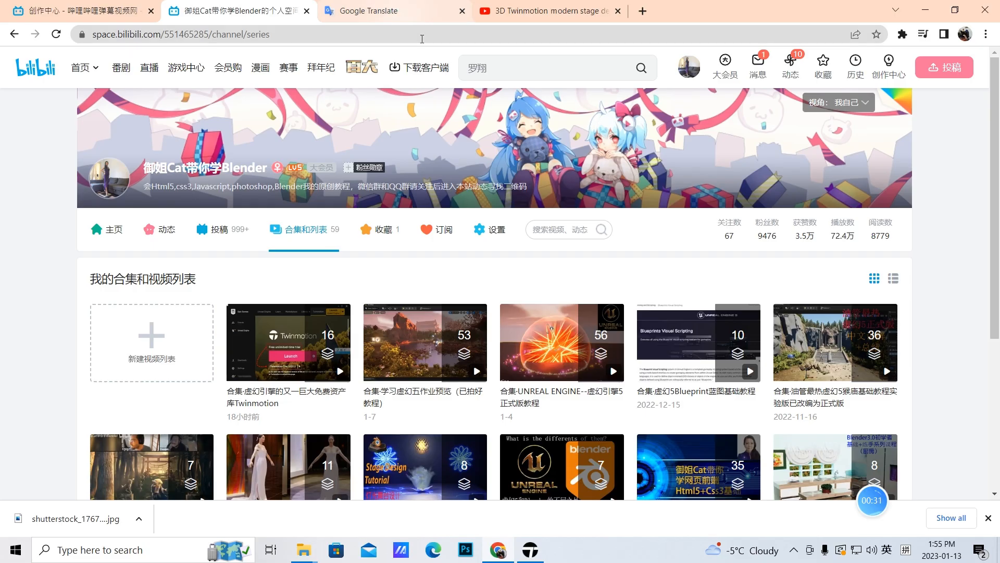
pyautogui.click(552, 11)
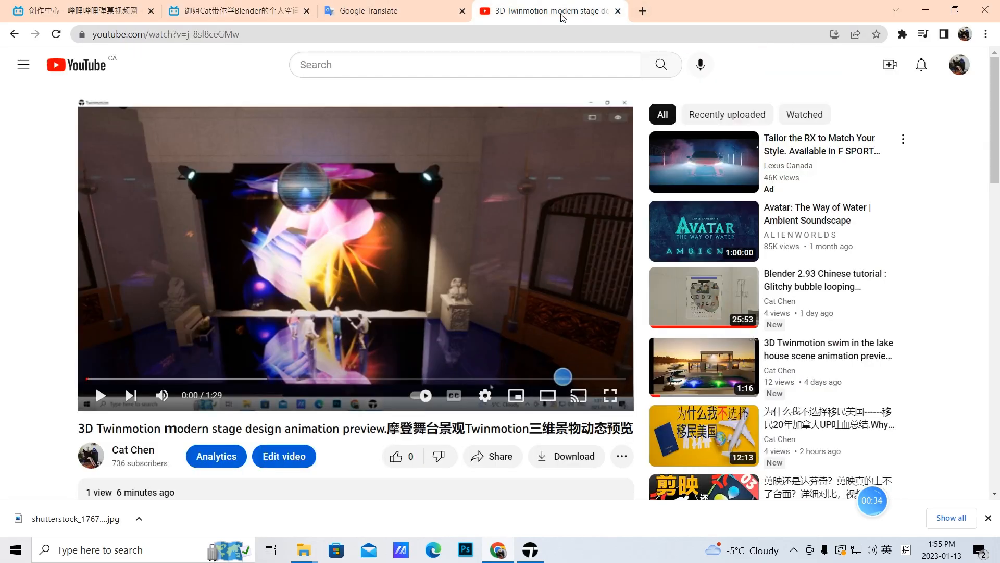
pyautogui.click(609, 400)
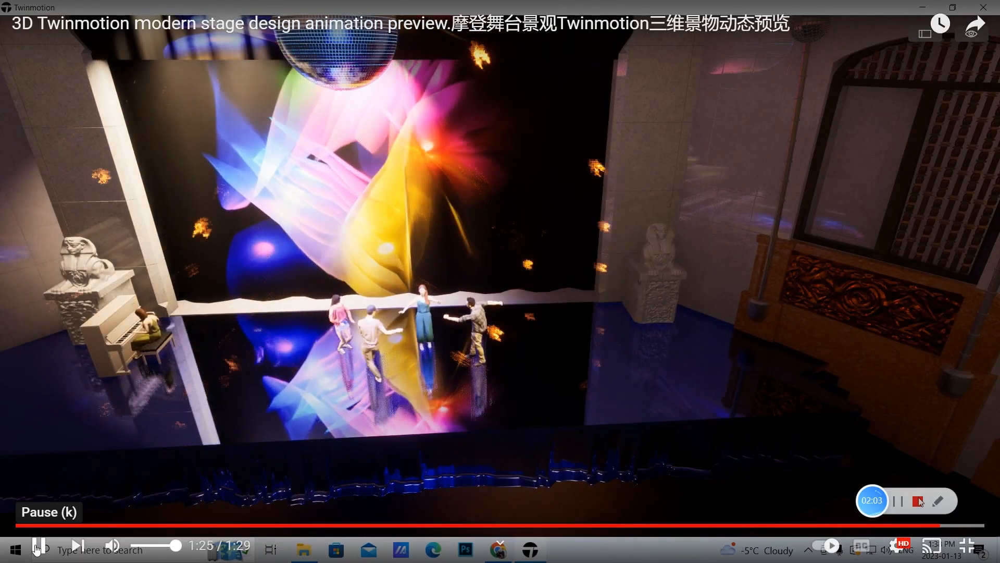
pyautogui.click(36, 547)
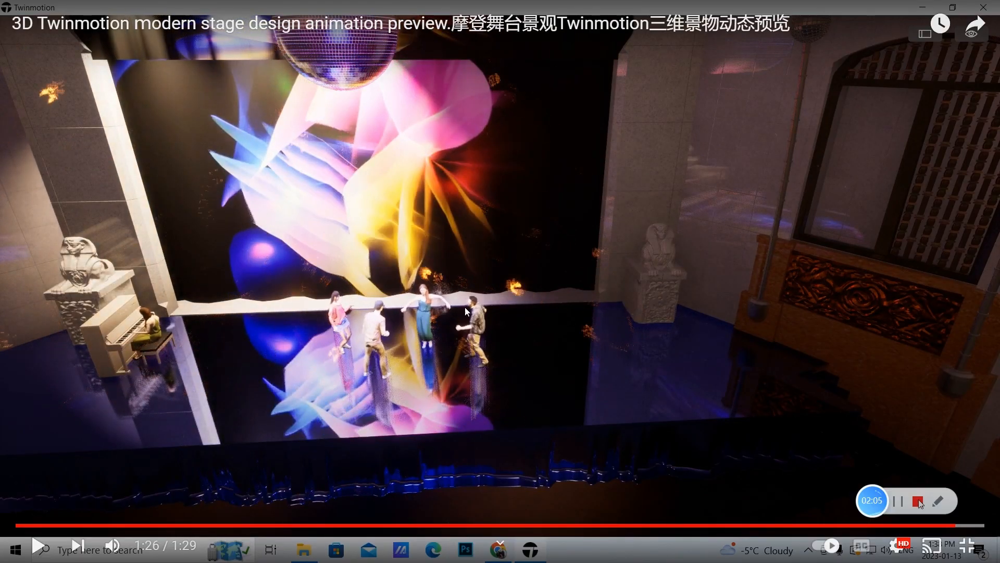
pyautogui.click(969, 546)
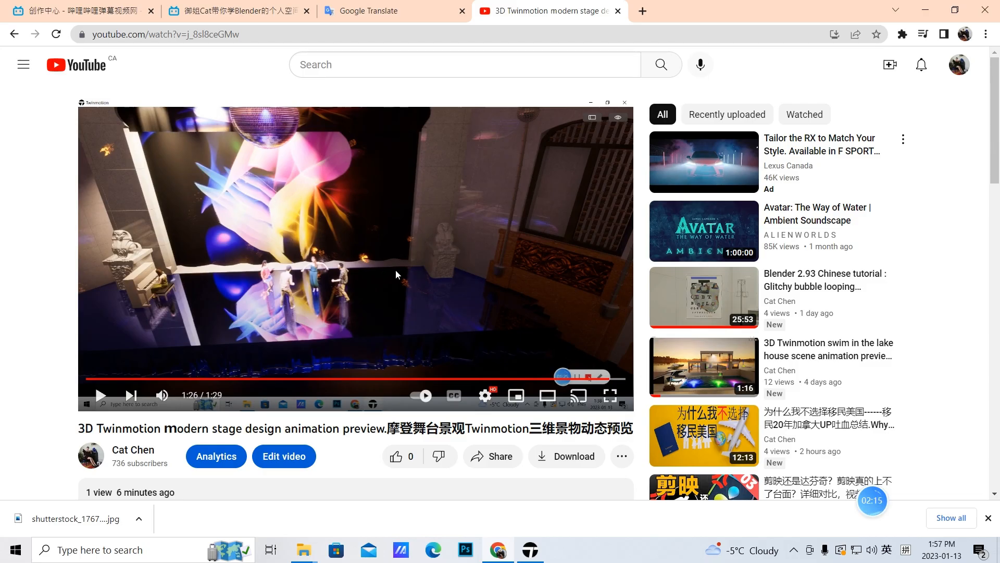
# Switch back to Twinmotion, save the current stage project and create a new empty scene.
pyautogui.click(534, 552)
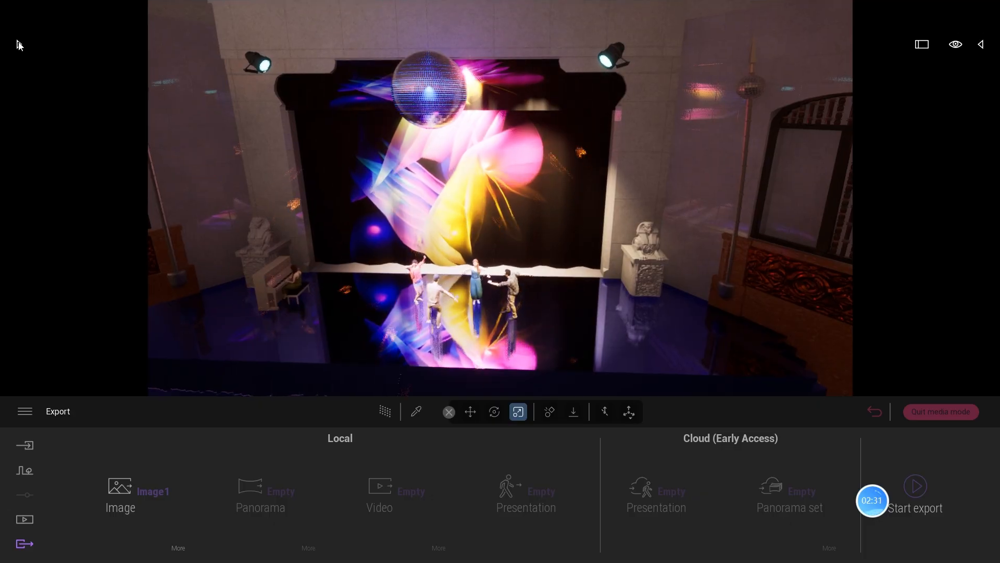
pyautogui.moveTo(33, 4)
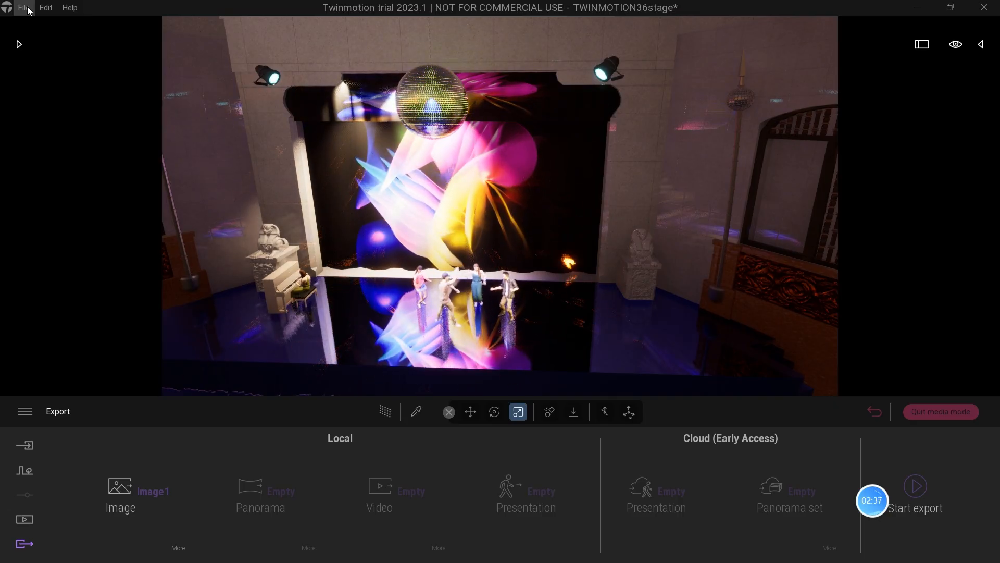
pyautogui.click(23, 7)
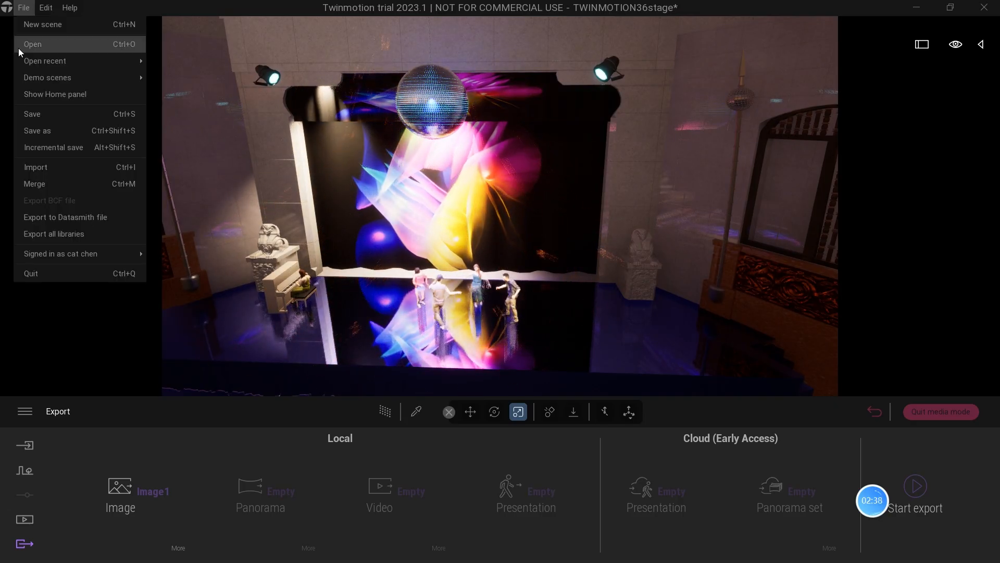
pyautogui.click(31, 115)
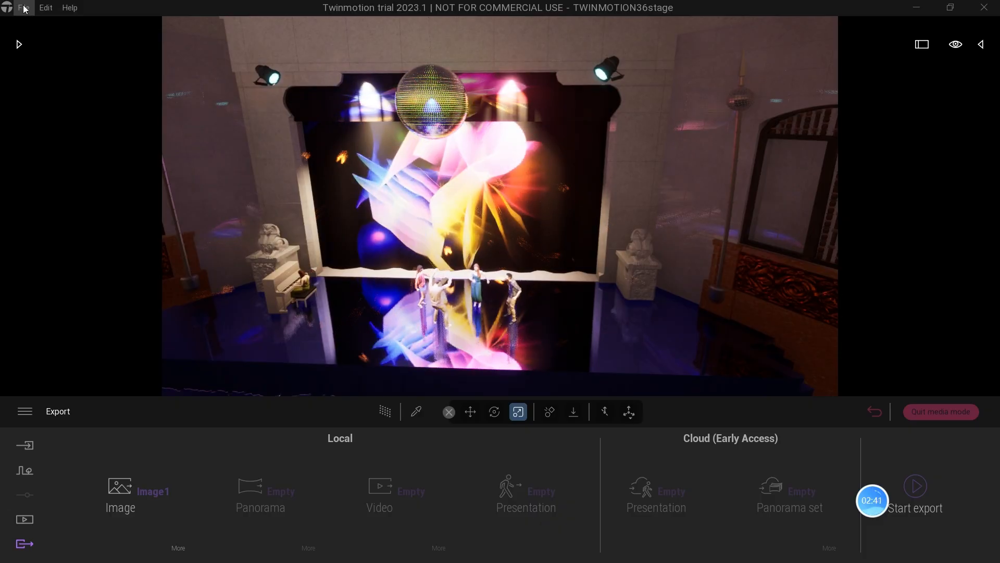
pyautogui.click(24, 7)
pyautogui.click(30, 24)
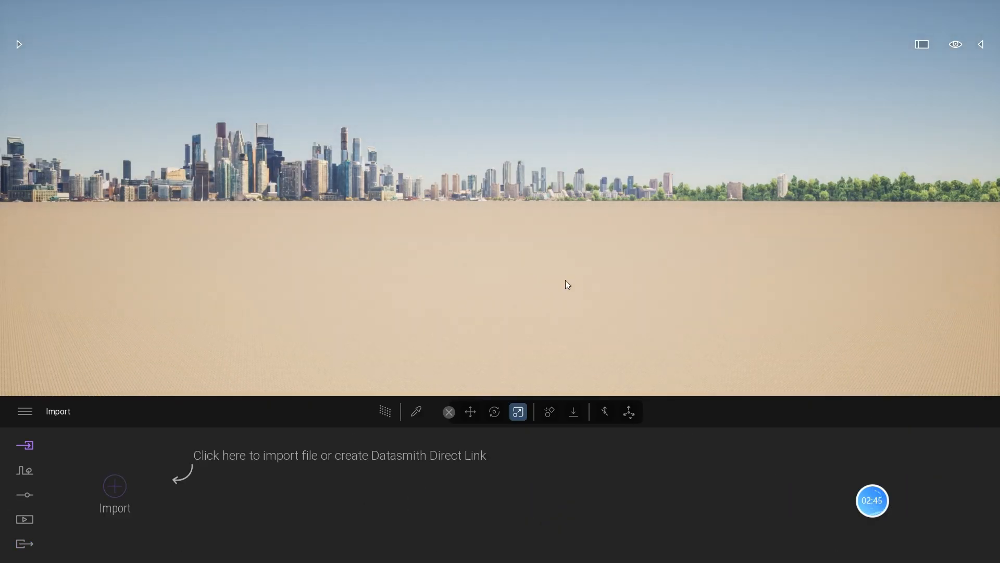
pyautogui.moveTo(587, 306); pyautogui.dragTo(548, 288, button='right')
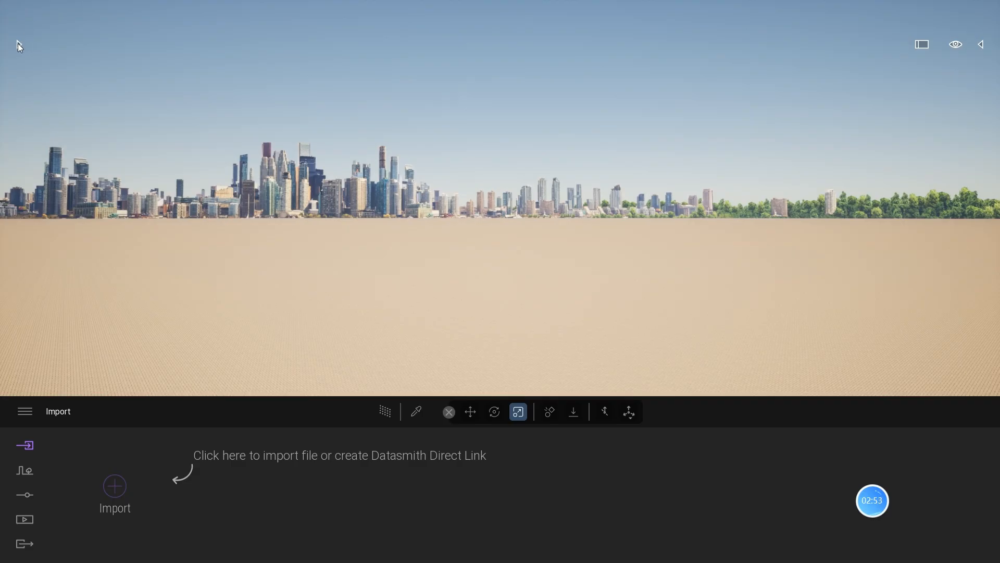
pyautogui.moveTo(22, 6)
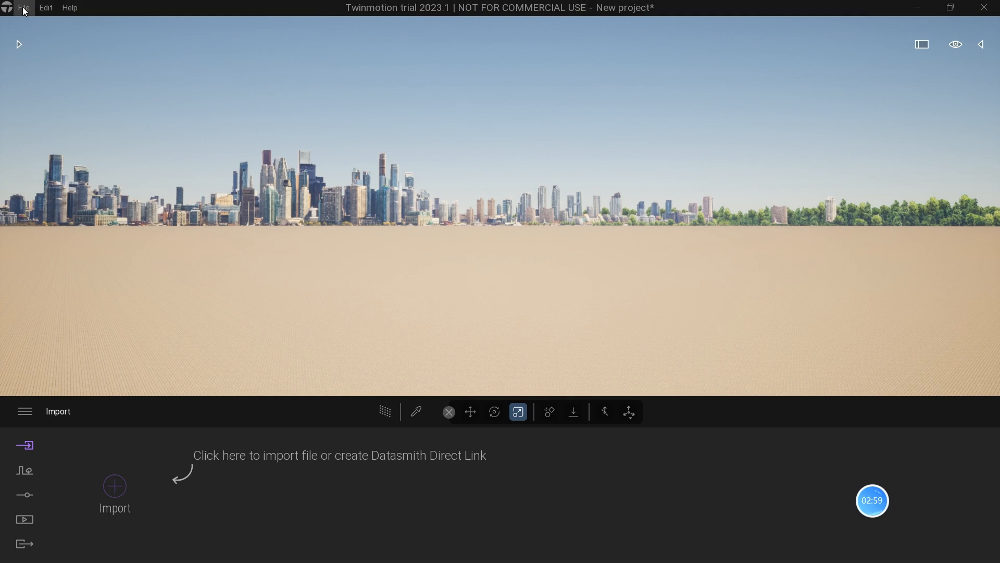
pyautogui.click(24, 8)
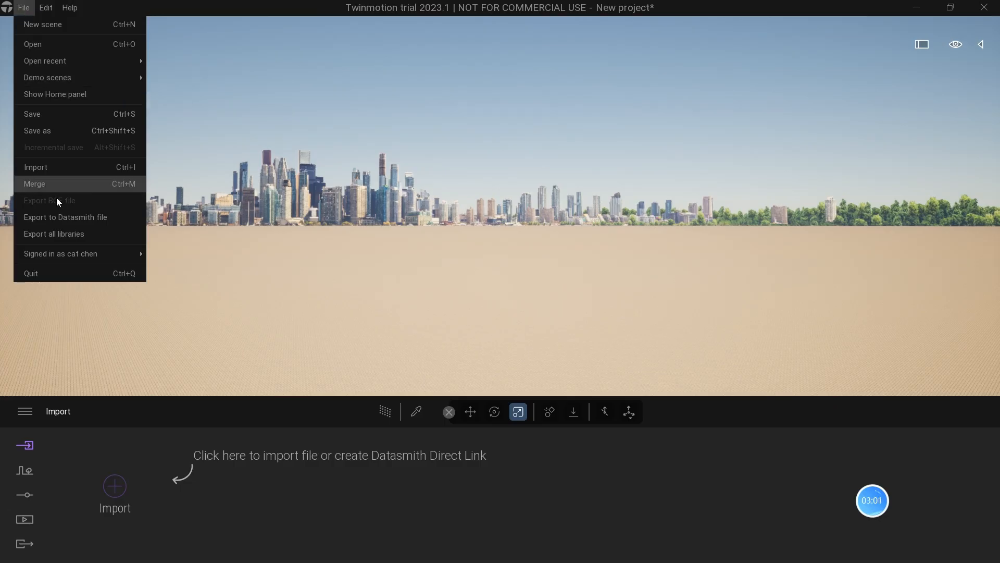
pyautogui.moveTo(36, 259)
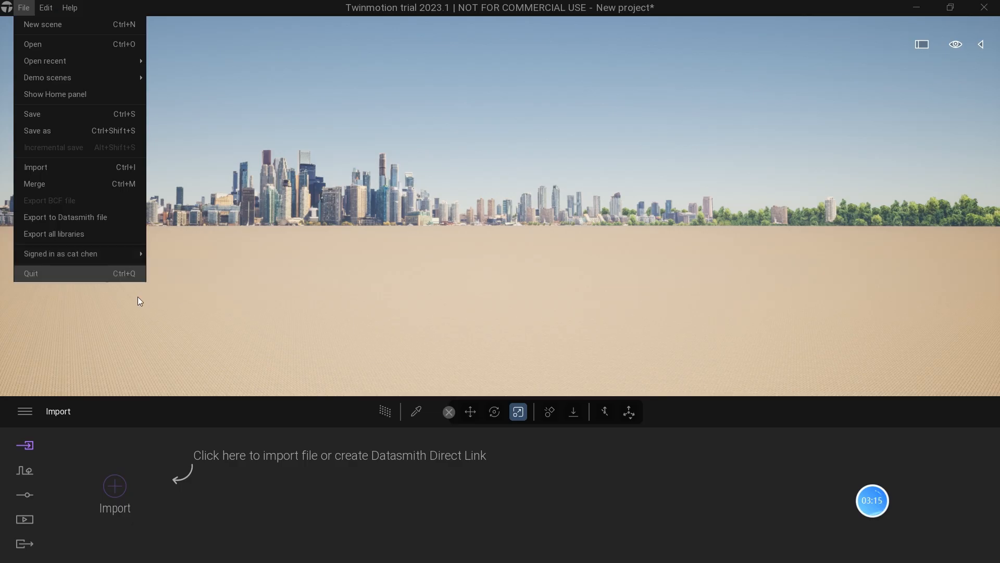
pyautogui.click(247, 237)
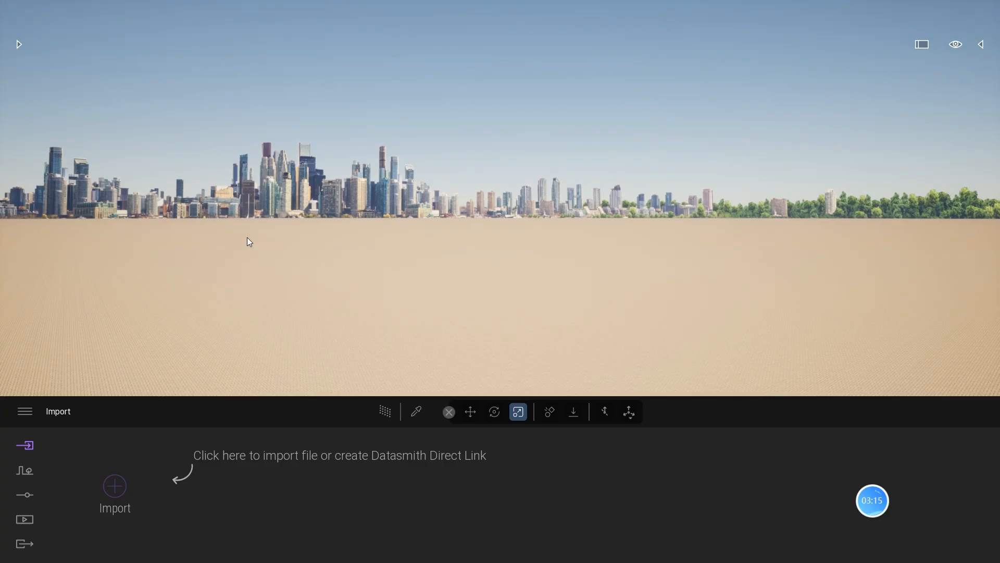
# Show the asset library beside the empty scene.
pyautogui.click(19, 43)
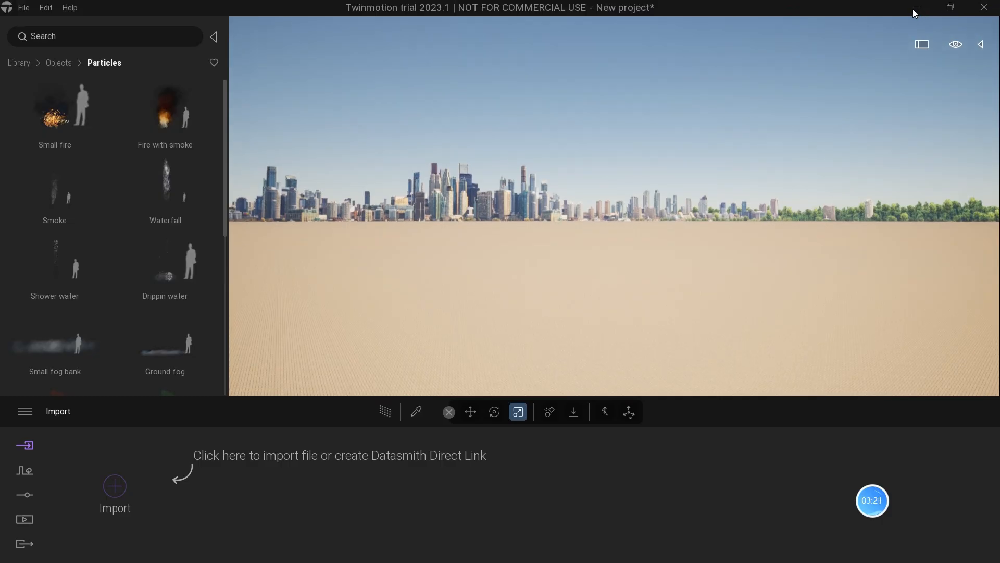
# Switch to the browser, look at the Poly Haven home page in a new tab and close that tab.
pyautogui.click(918, 8)
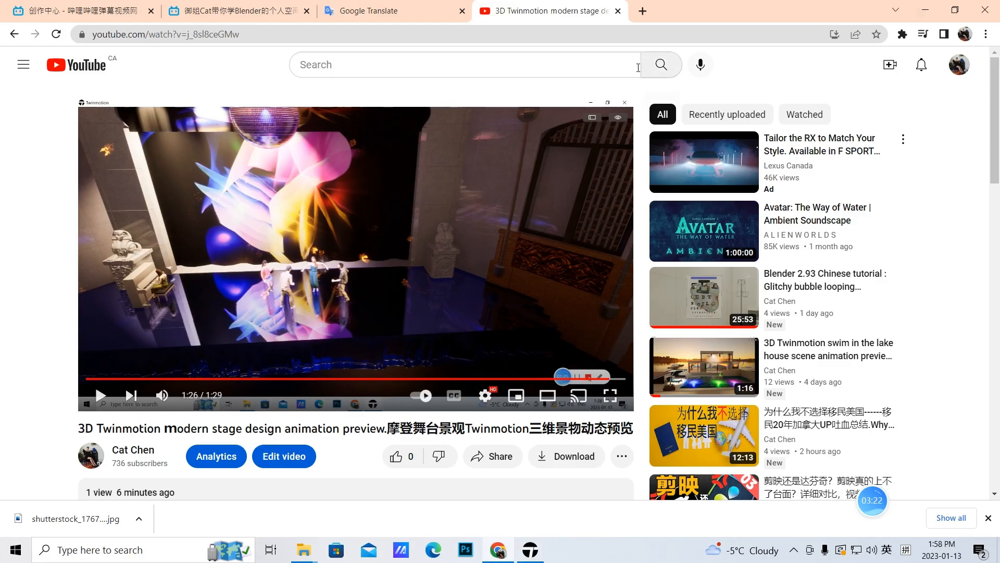
pyautogui.click(643, 11)
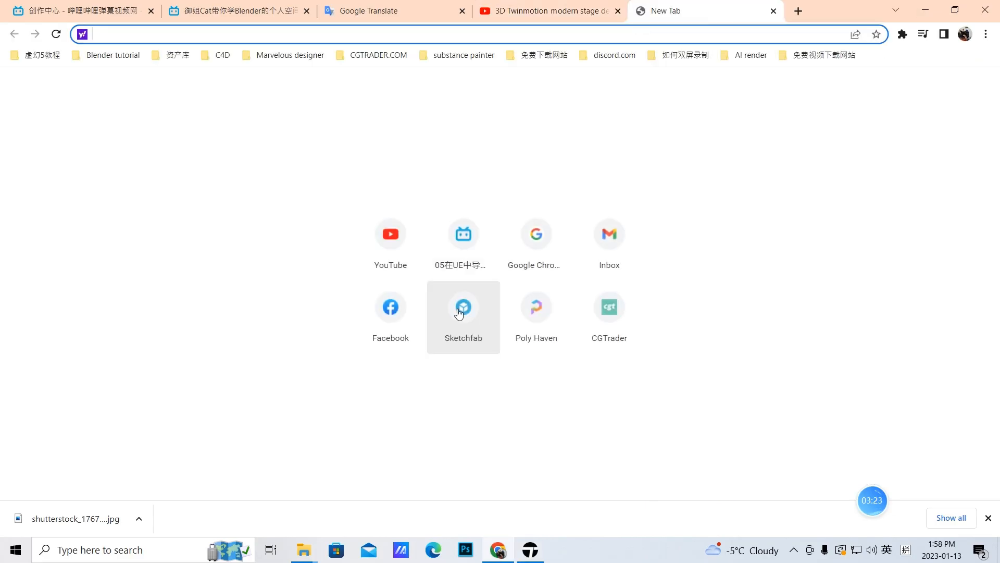
pyautogui.click(543, 305)
pyautogui.moveTo(602, 67)
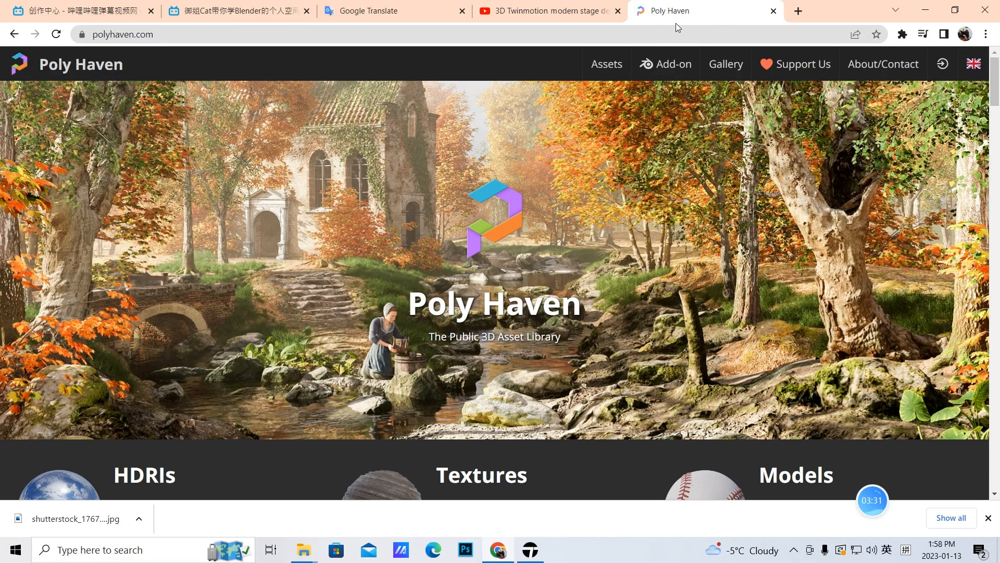
pyautogui.click(774, 11)
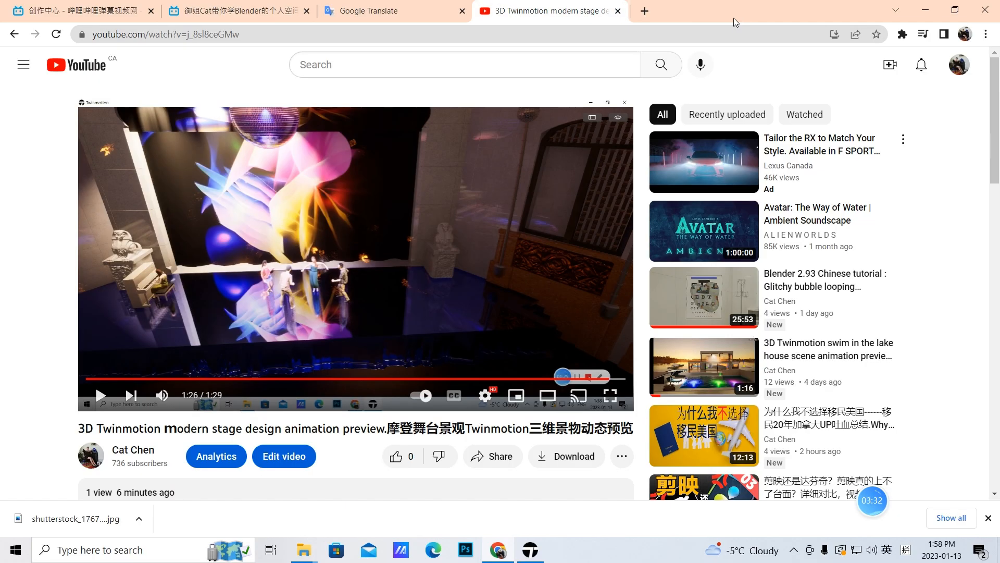
# Open the Sketchfab model search in a new browser tab and clear its search text.
pyautogui.click(643, 11)
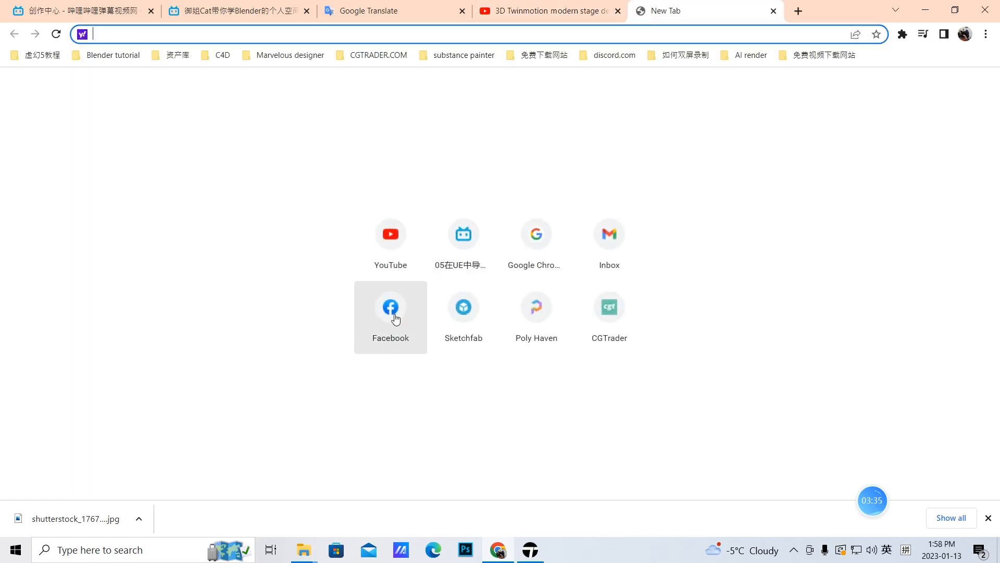
pyautogui.click(463, 306)
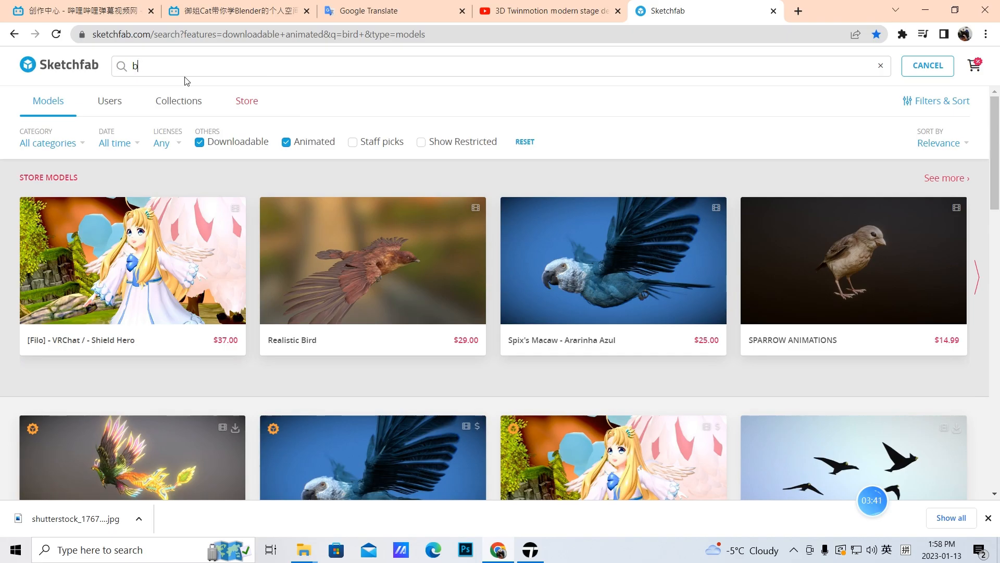
pyautogui.press('BackSpace')
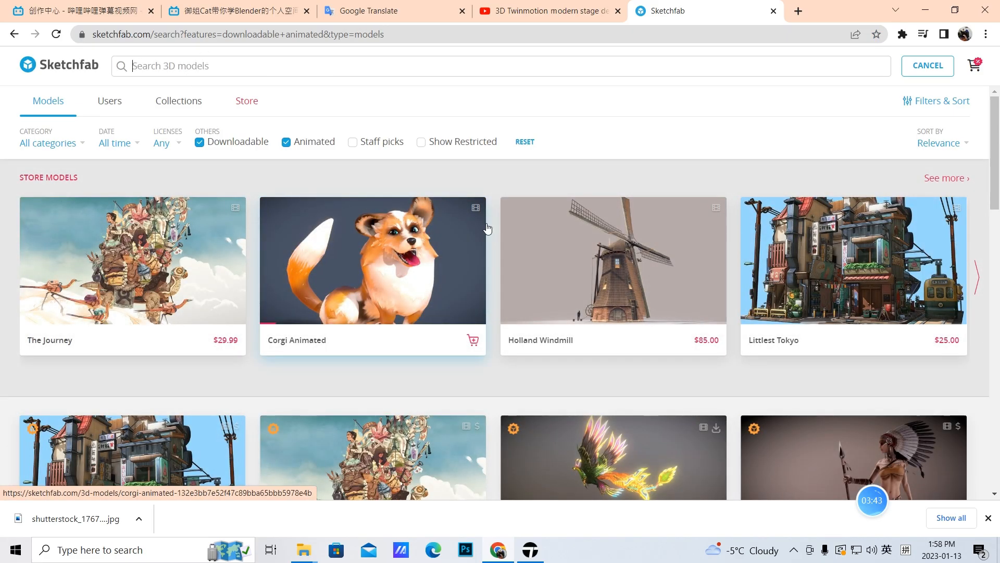
# Switch back to Twinmotion and search the library's Sketchfab category for "thearter".
pyautogui.click(530, 550)
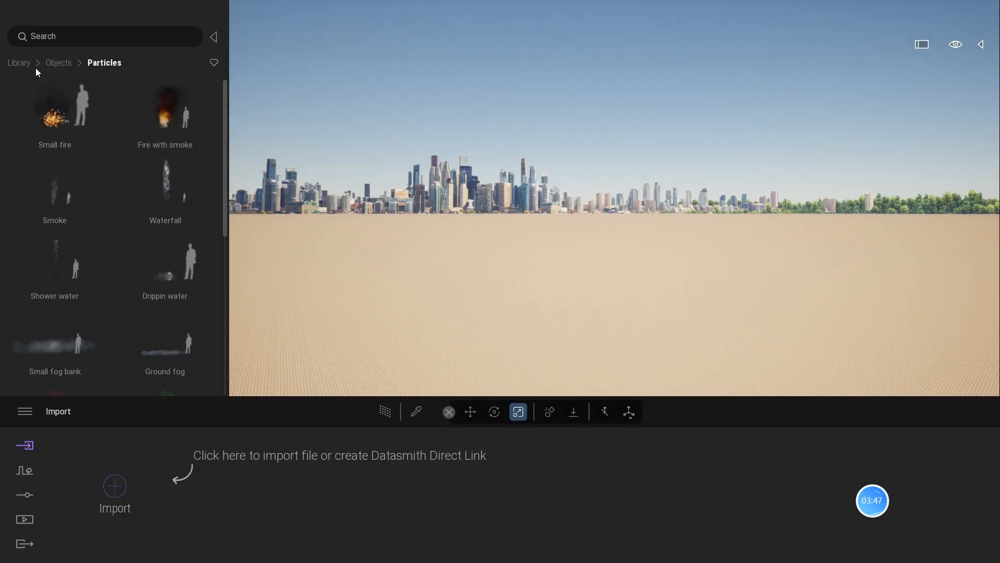
pyautogui.click(18, 64)
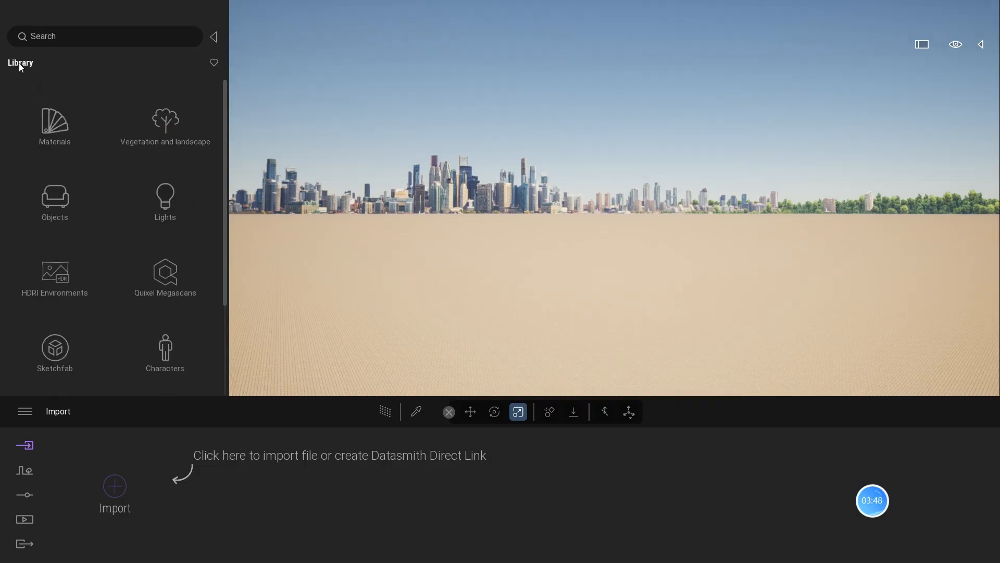
pyautogui.click(59, 355)
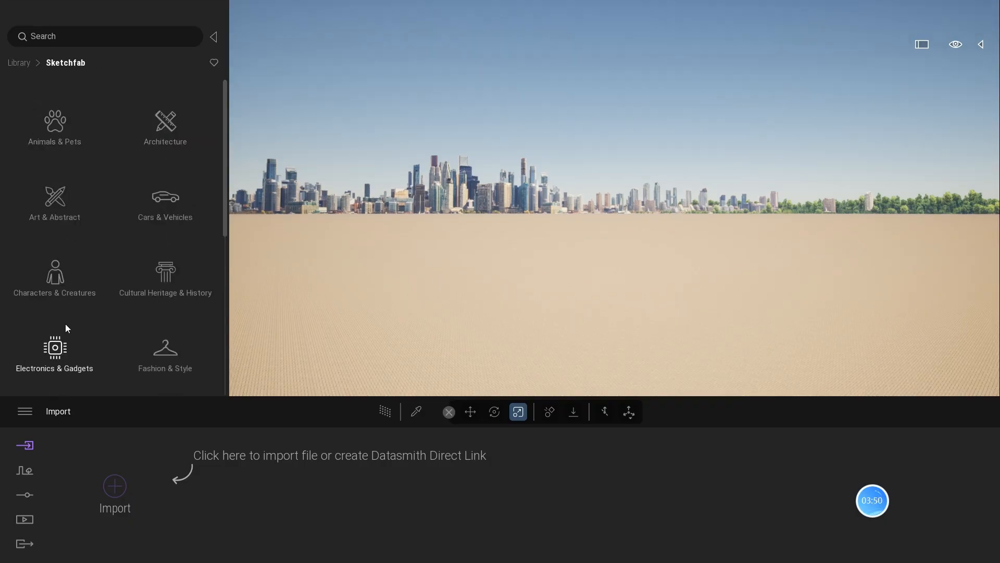
pyautogui.click(75, 40)
pyautogui.moveTo(680, 7)
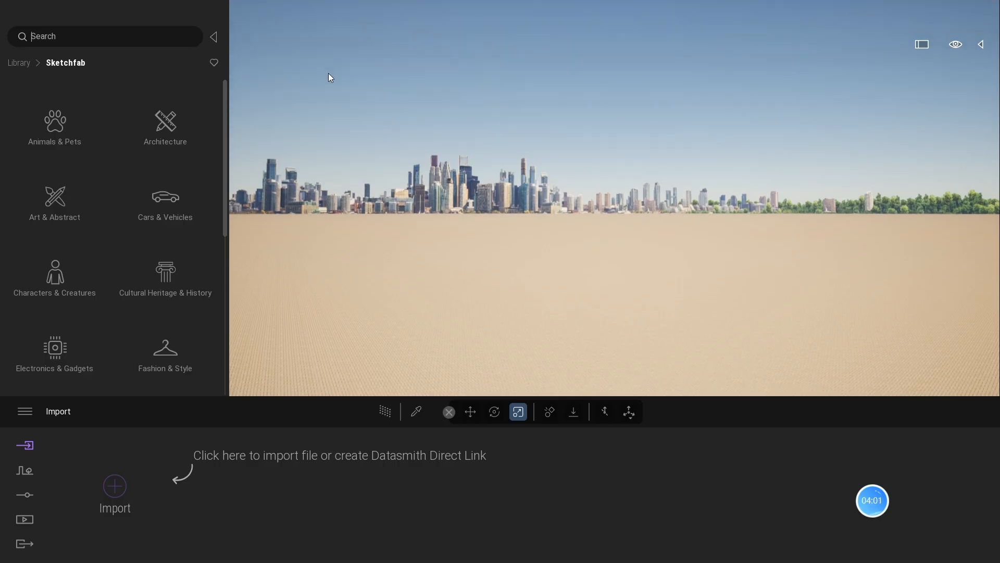
pyautogui.write('thearter')
pyautogui.press('Return')
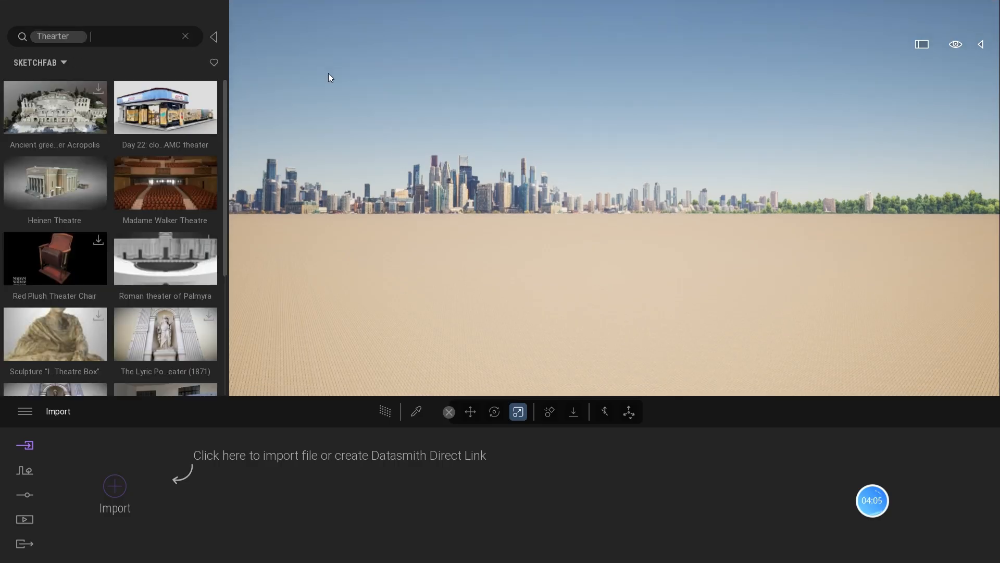
# Look through the Sketchfab search results for a suitable theater or stage model.
pyautogui.moveTo(196, 118)
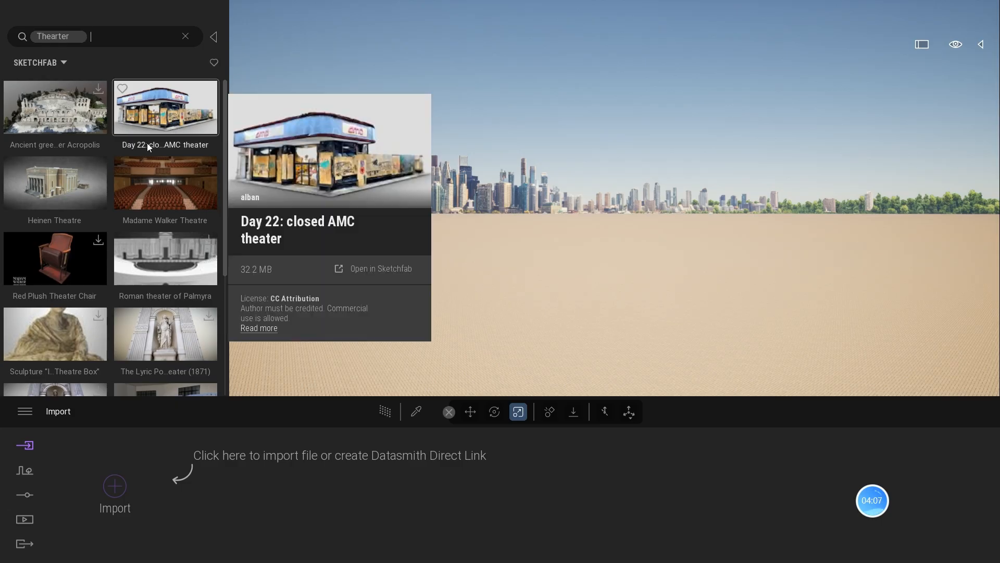
pyautogui.moveTo(159, 234)
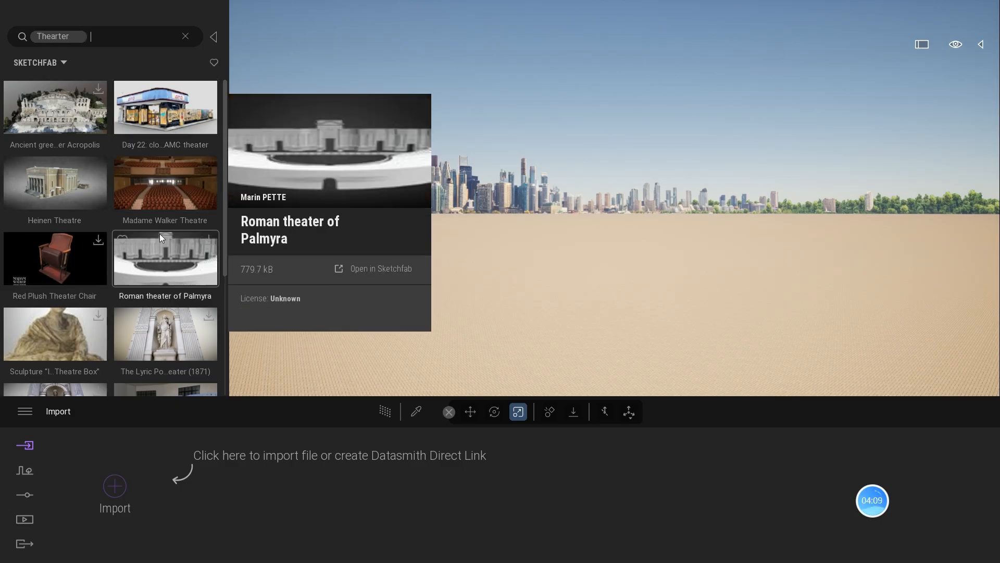
pyautogui.scroll(-4, 158, 234)
pyautogui.moveTo(122, 288)
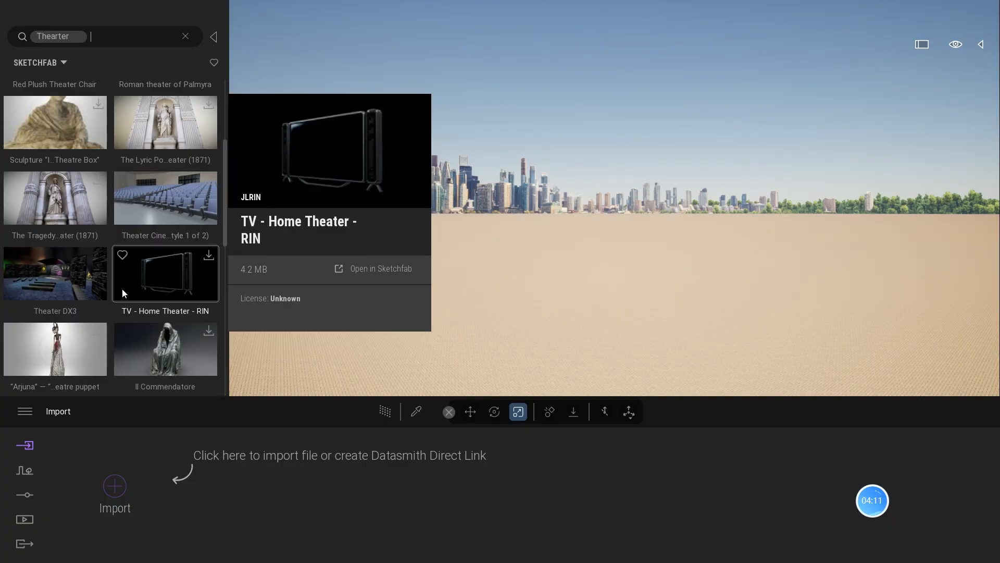
pyautogui.scroll(-2, 151, 321)
pyautogui.moveTo(160, 292)
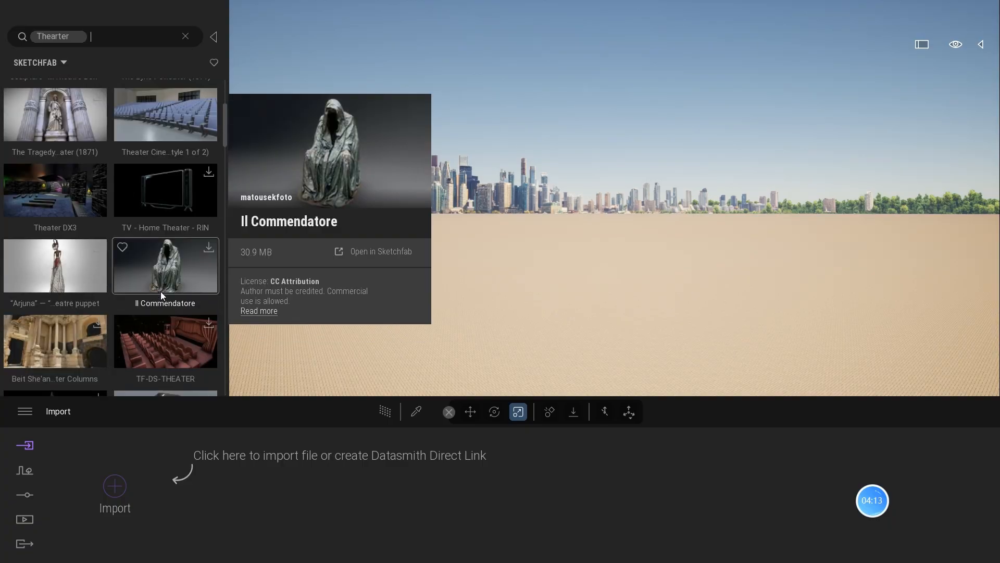
pyautogui.scroll(-2, 160, 291)
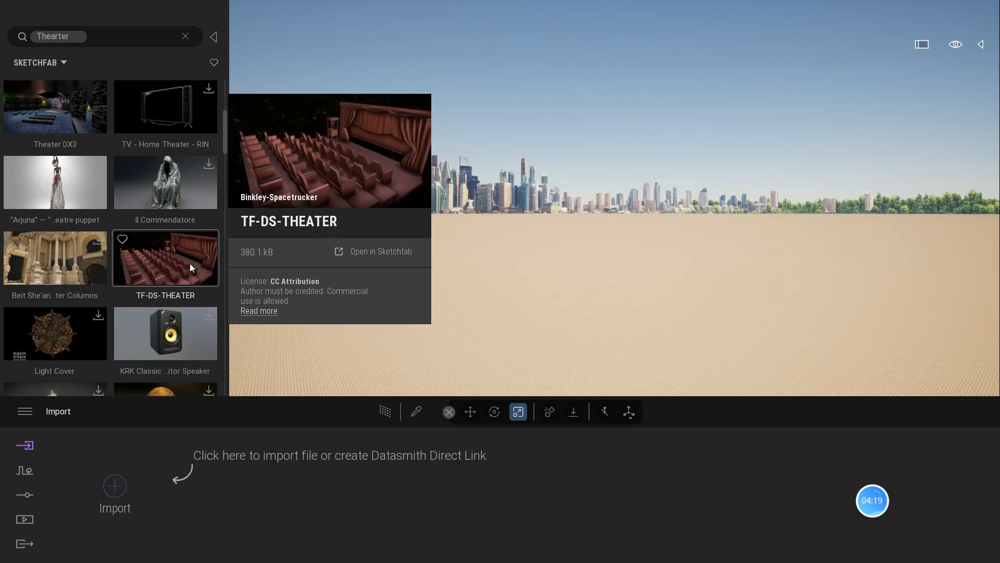
pyautogui.scroll(-10, 164, 277)
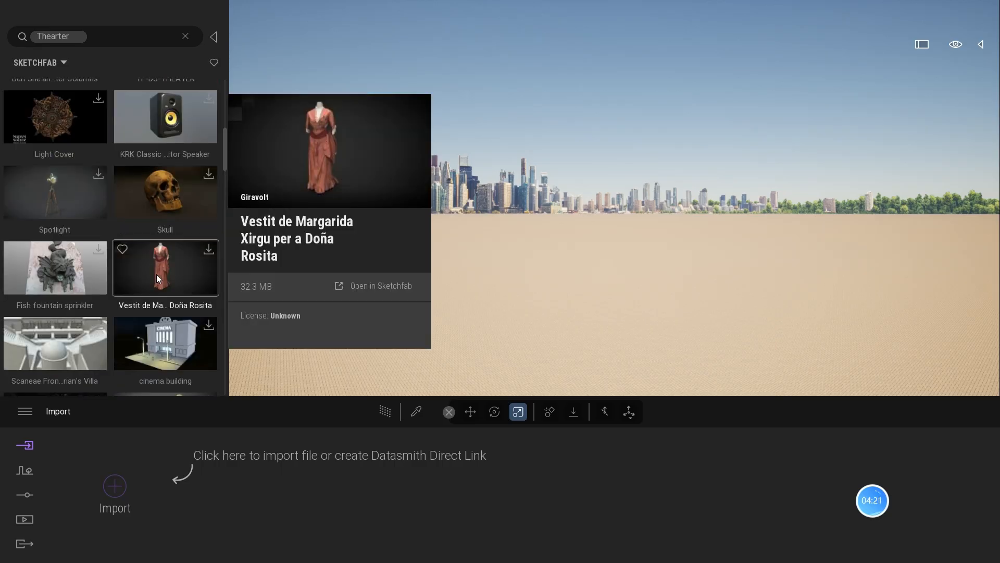
pyautogui.scroll(-7, 159, 273)
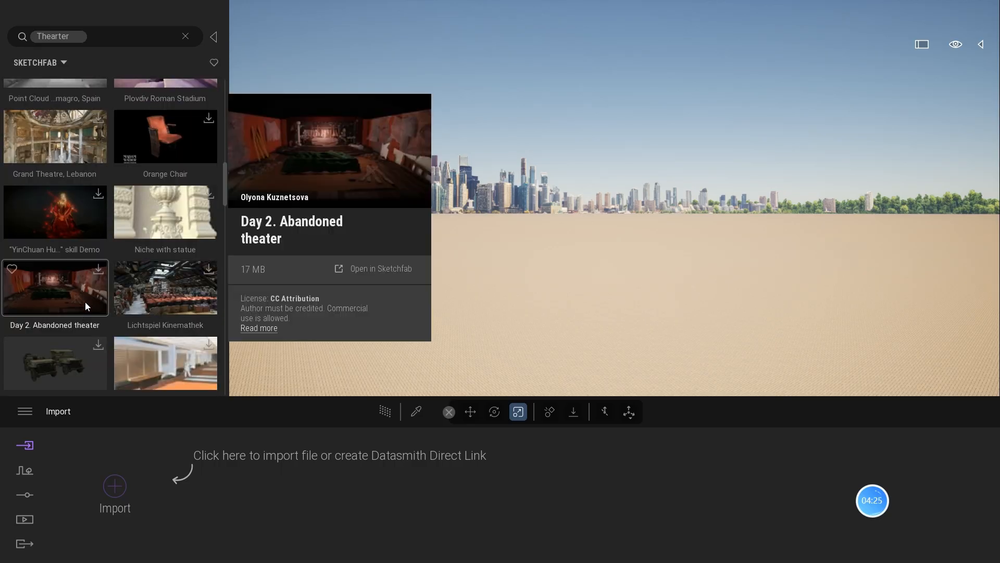
pyautogui.scroll(-3, 151, 312)
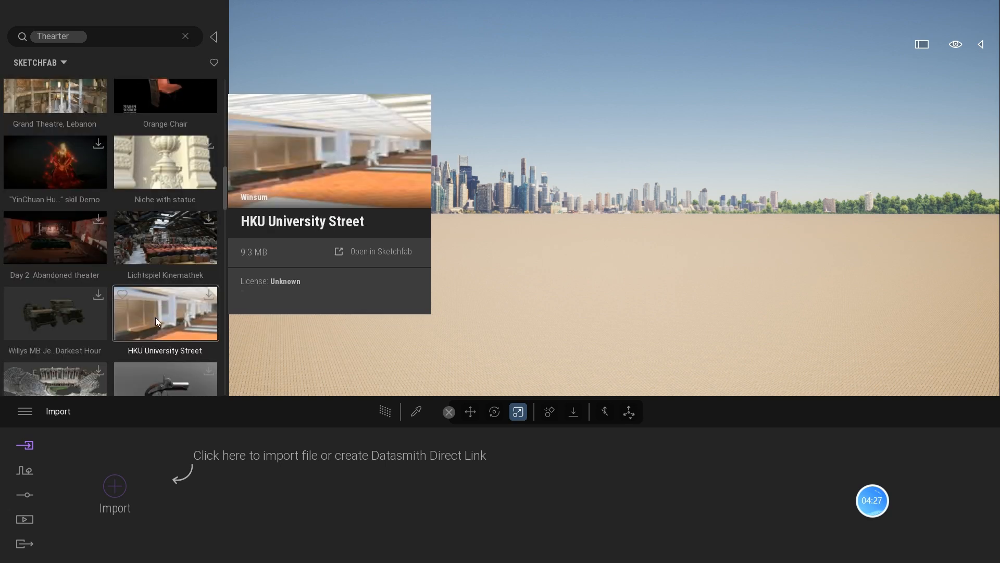
pyautogui.scroll(-9, 156, 316)
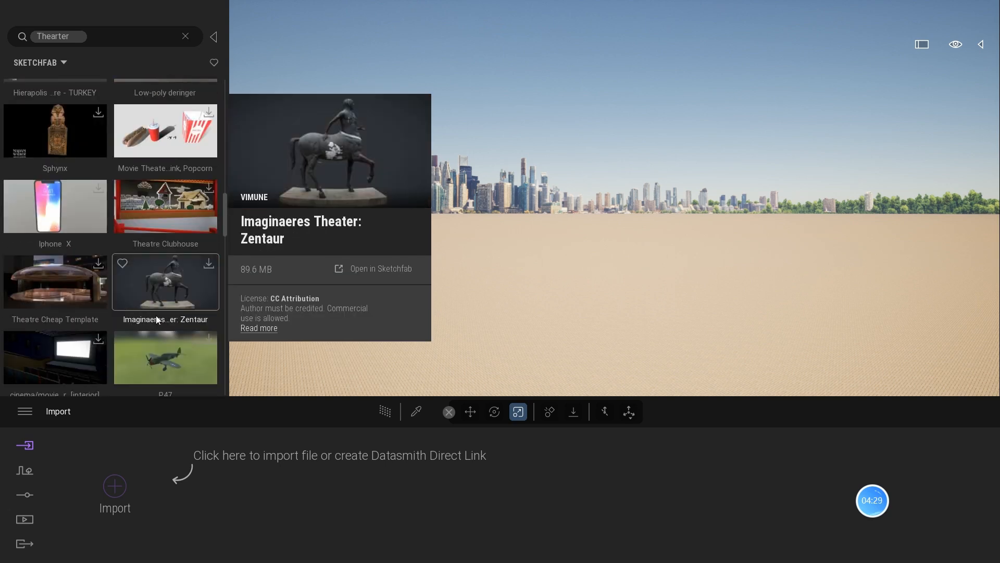
pyautogui.scroll(-12, 156, 318)
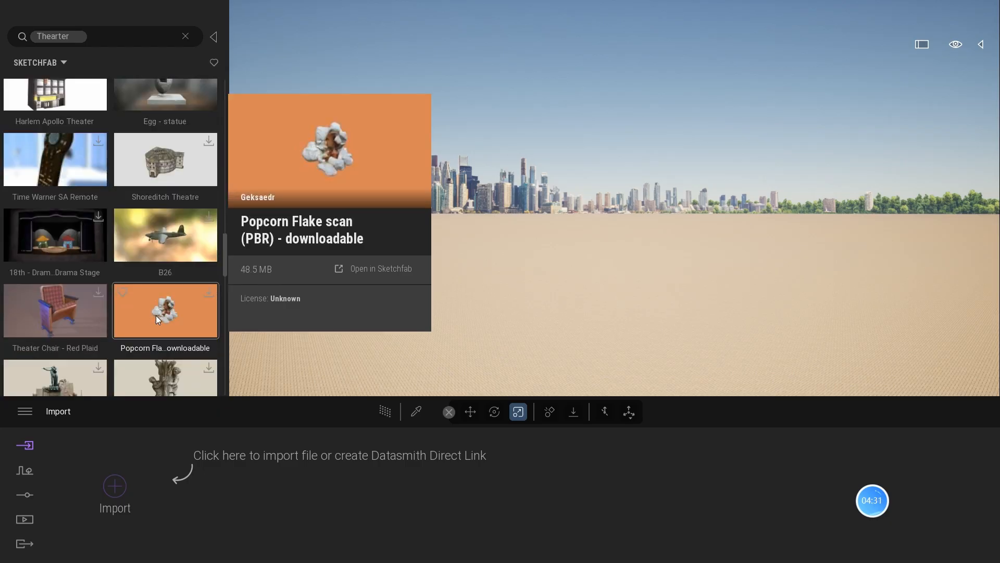
pyautogui.scroll(-4, 155, 314)
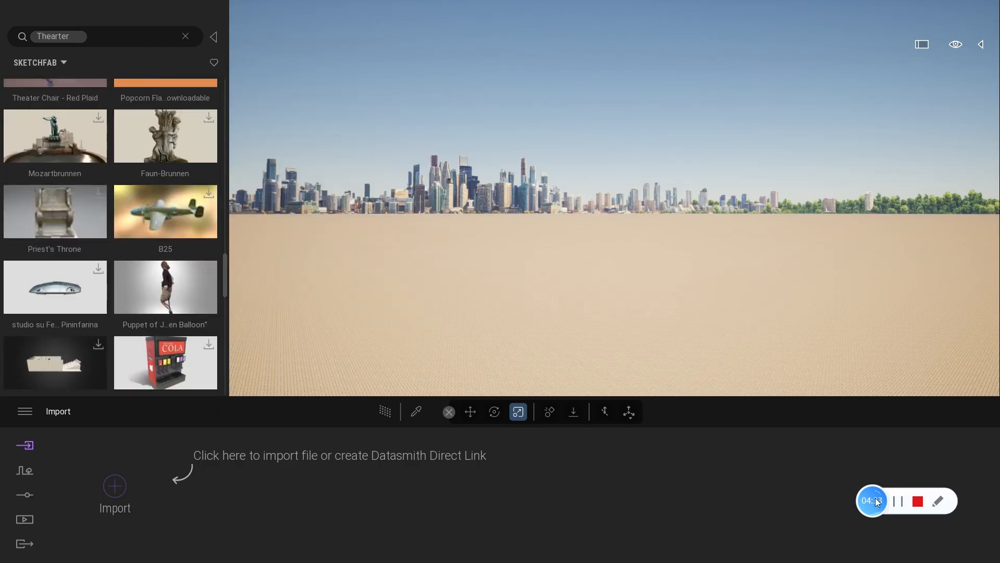
pyautogui.click(898, 501)
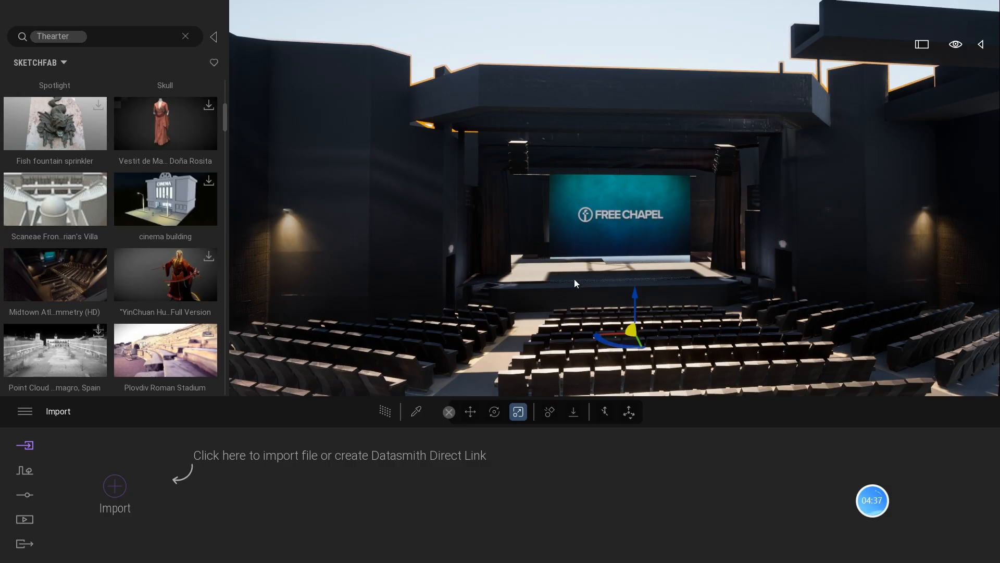
# Show the details of the Midtown Atlanta Auditorium - Photogrammetry (HD) model and close them.
pyautogui.click(48, 275)
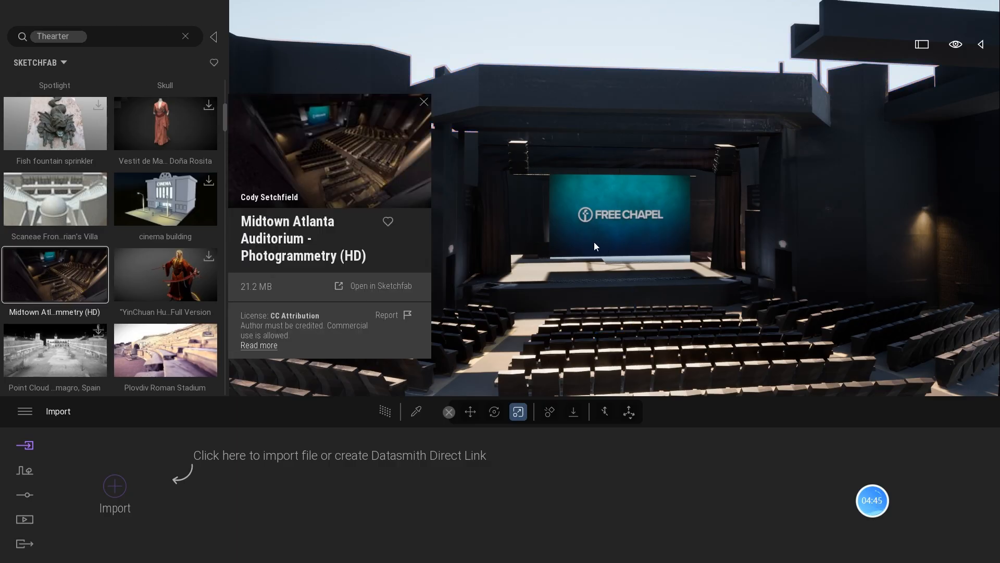
pyautogui.click(420, 101)
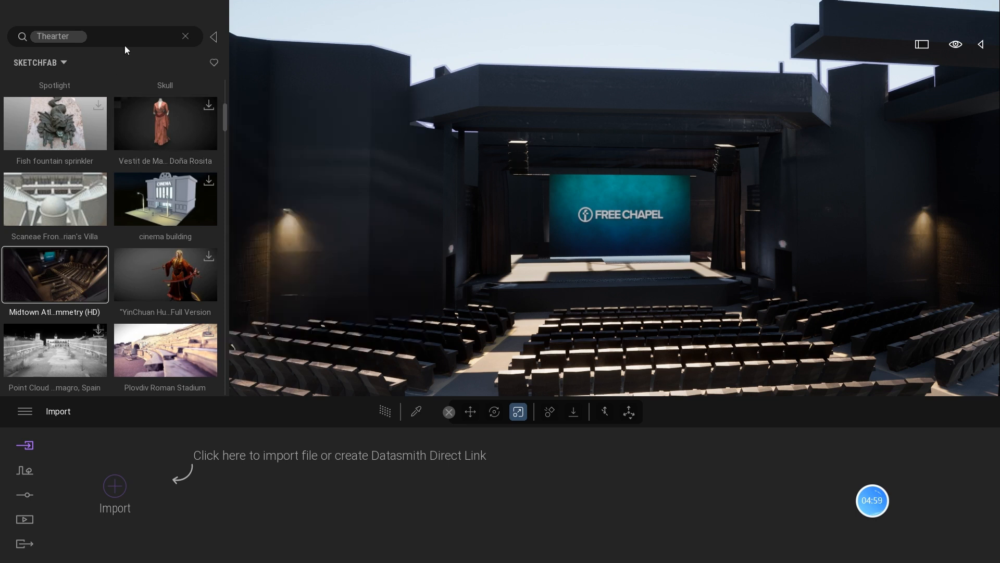
# Clear the Sketchfab search and look over the library's top-level categories.
pyautogui.click(185, 38)
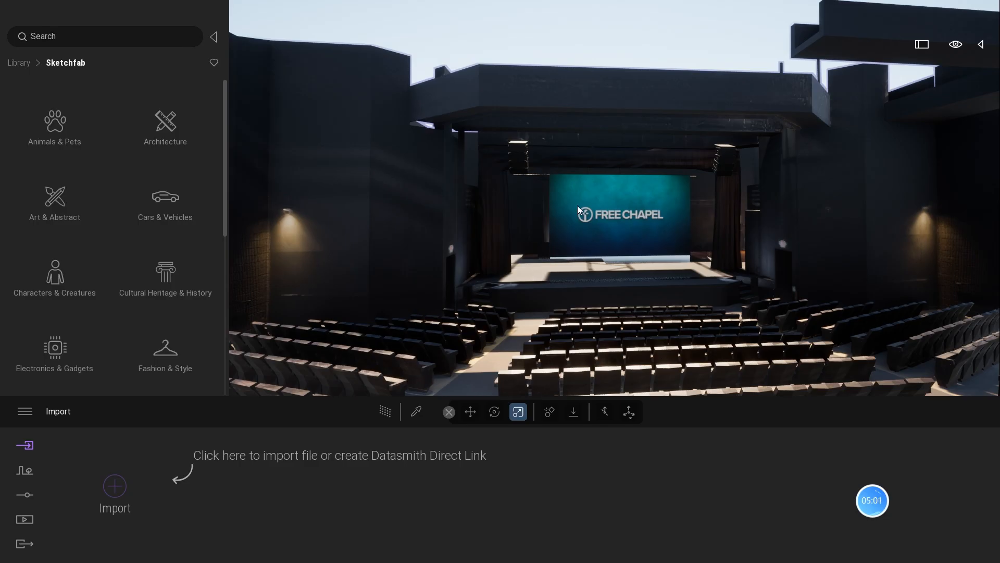
pyautogui.click(23, 64)
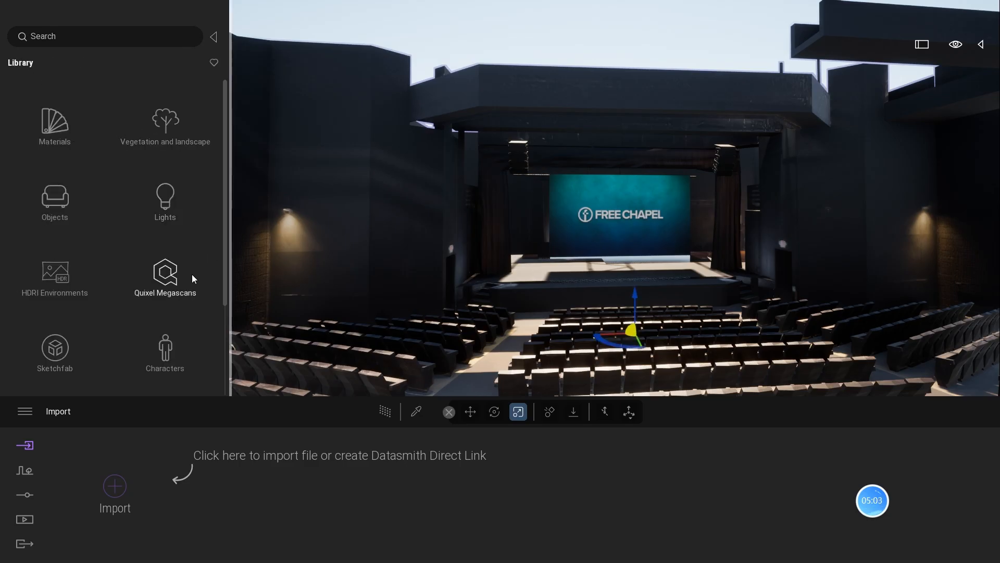
pyautogui.scroll(-1, 167, 313)
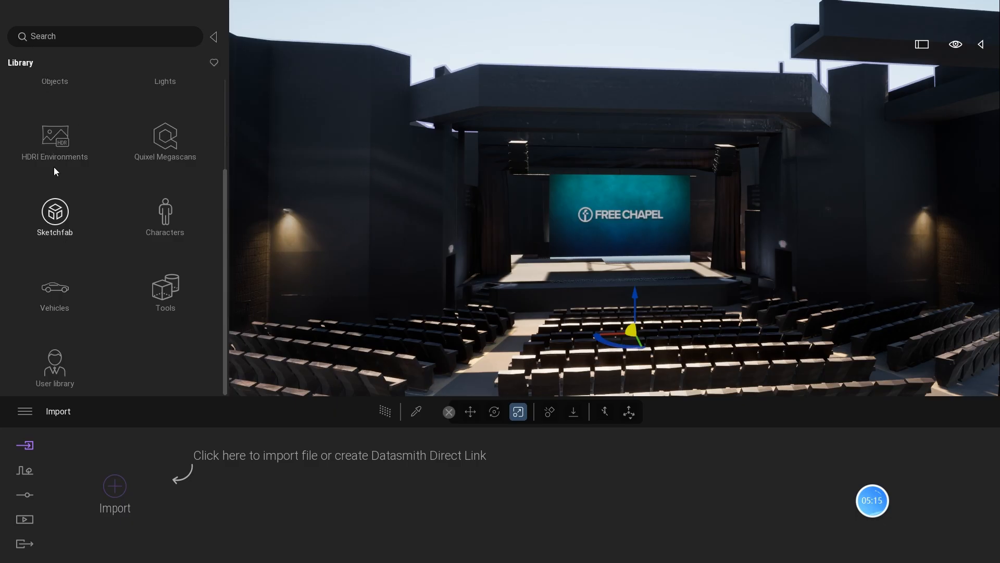
pyautogui.scroll(2, 57, 146)
pyautogui.scroll(1, 58, 148)
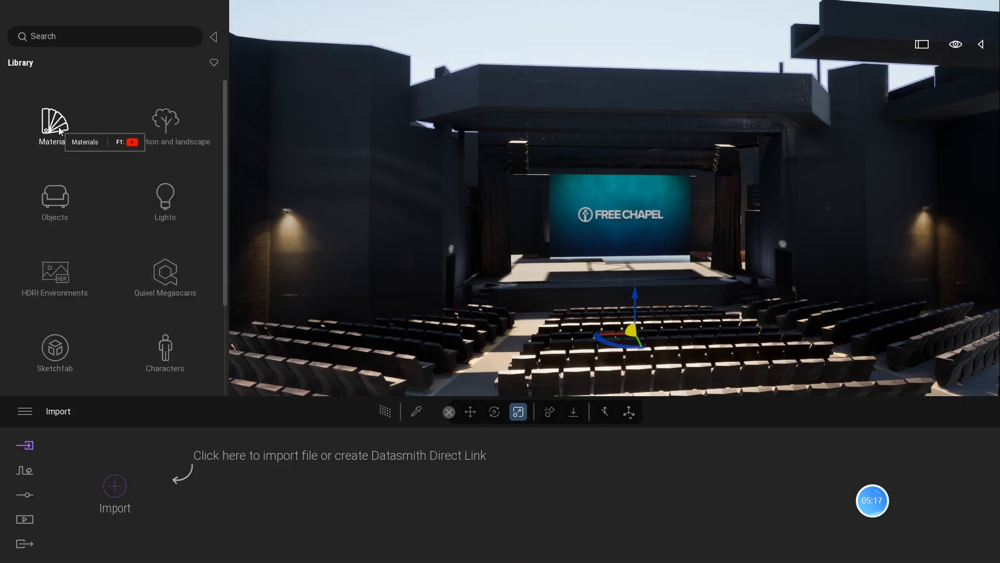
# Apply the Video sample material from the library's Videos materials to the screen on the stage.
pyautogui.click(60, 130)
pyautogui.scroll(-8, 138, 232)
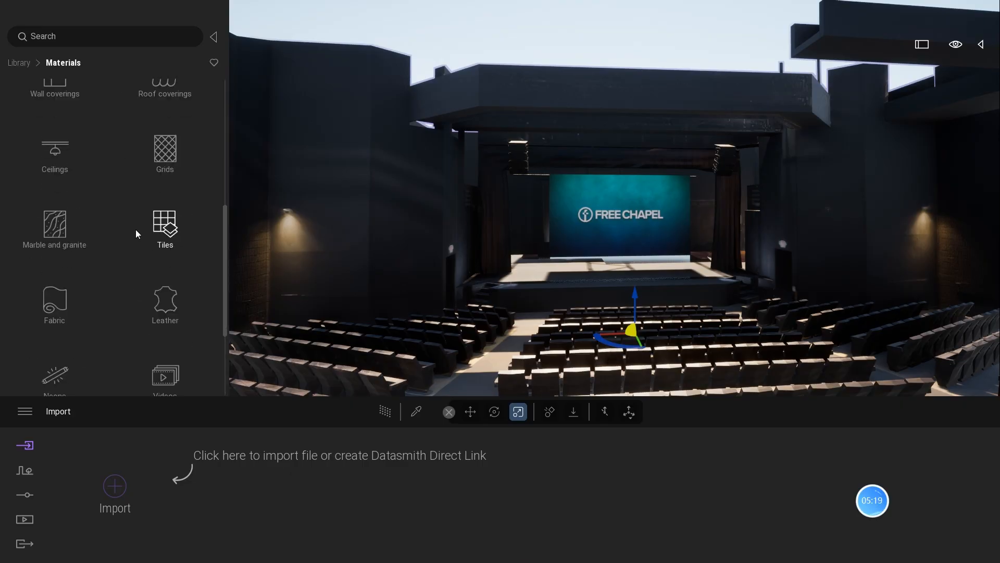
pyautogui.click(168, 212)
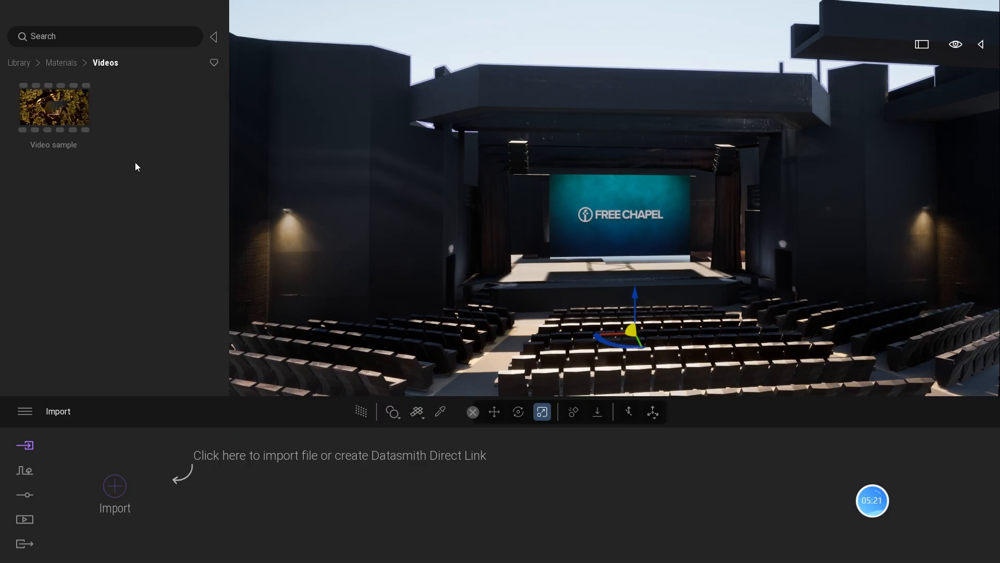
pyautogui.moveTo(49, 110); pyautogui.dragTo(591, 232)
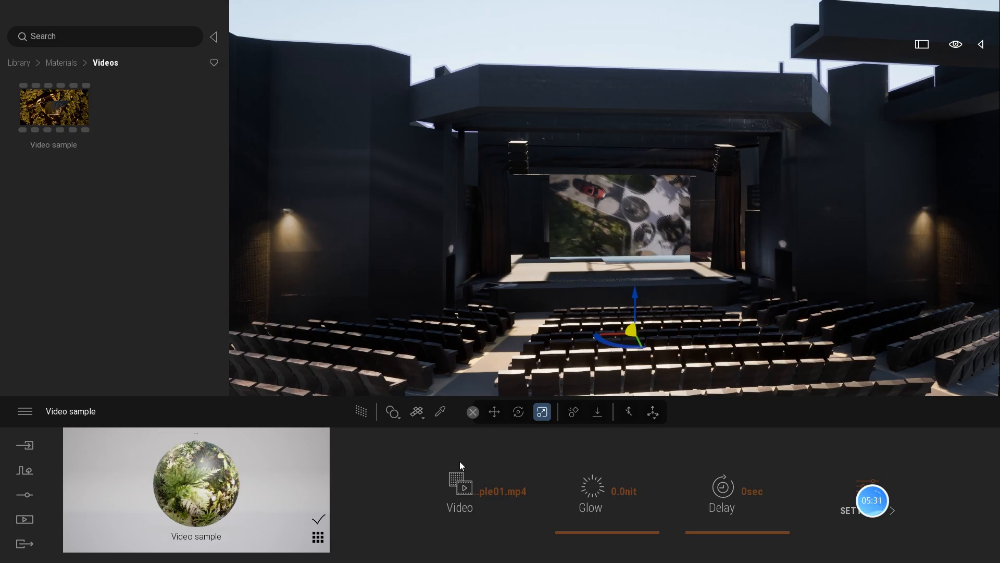
# Replace the screen material's video with "sci fi flower0001-0250.mp4" from D:\Cat\video\masterial-video集19.
pyautogui.click(462, 491)
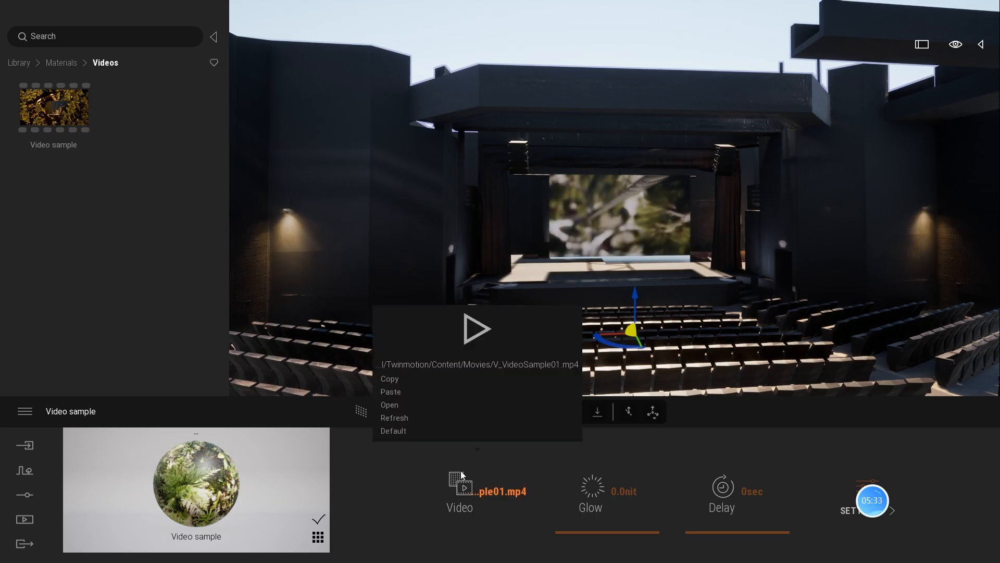
pyautogui.click(390, 405)
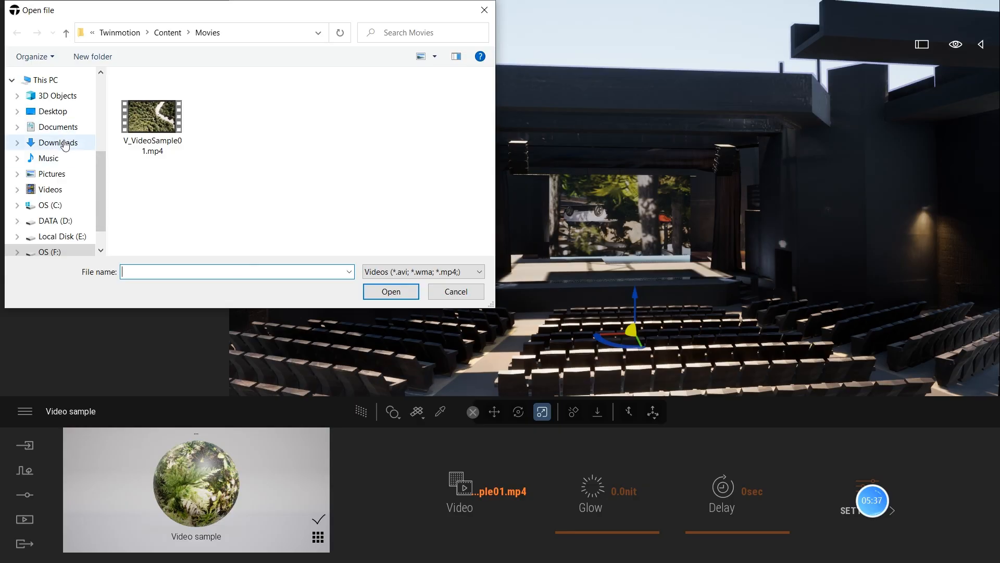
pyautogui.click(55, 221)
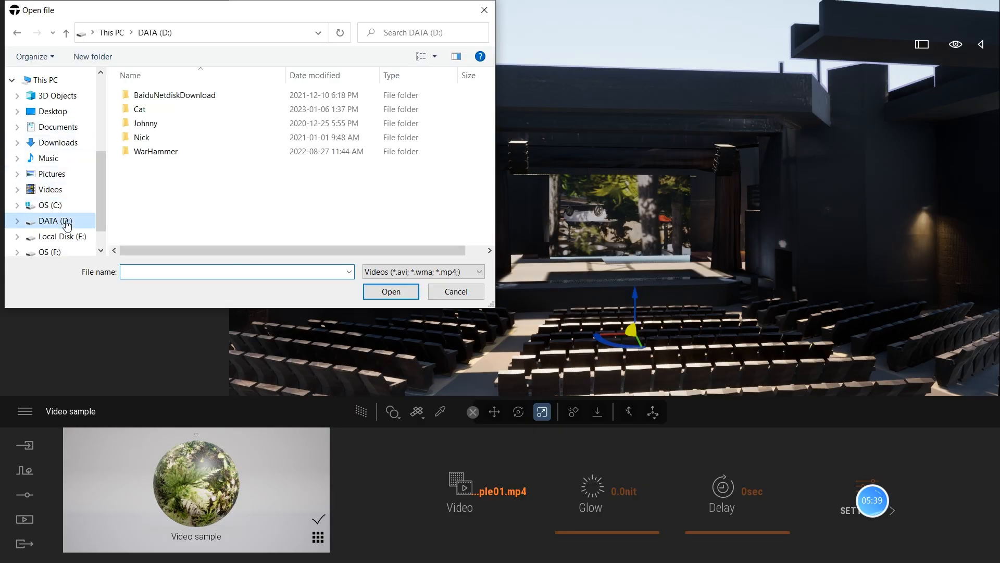
pyautogui.doubleClick(139, 109)
pyautogui.doubleClick(140, 208)
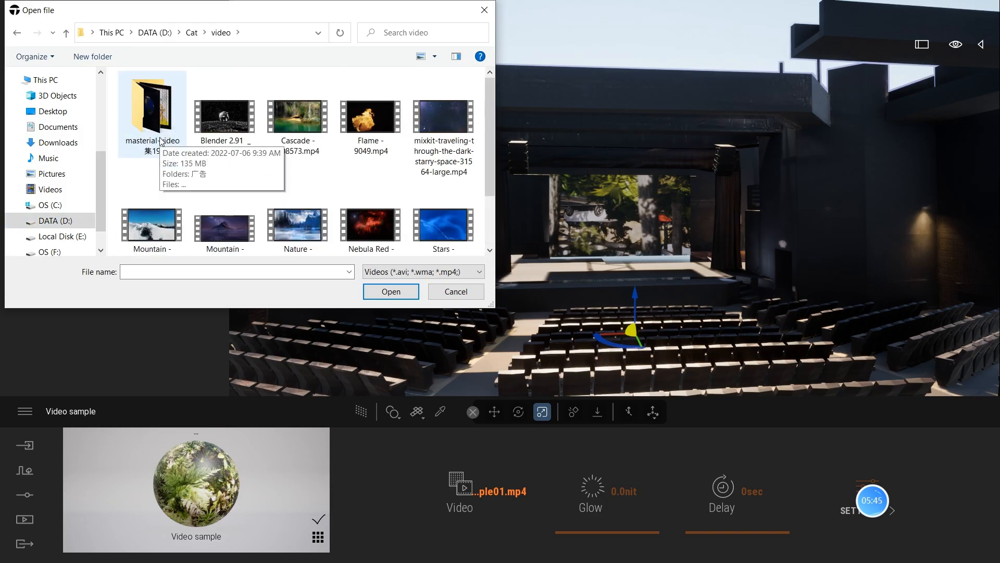
pyautogui.doubleClick(152, 120)
pyautogui.scroll(-3, 299, 160)
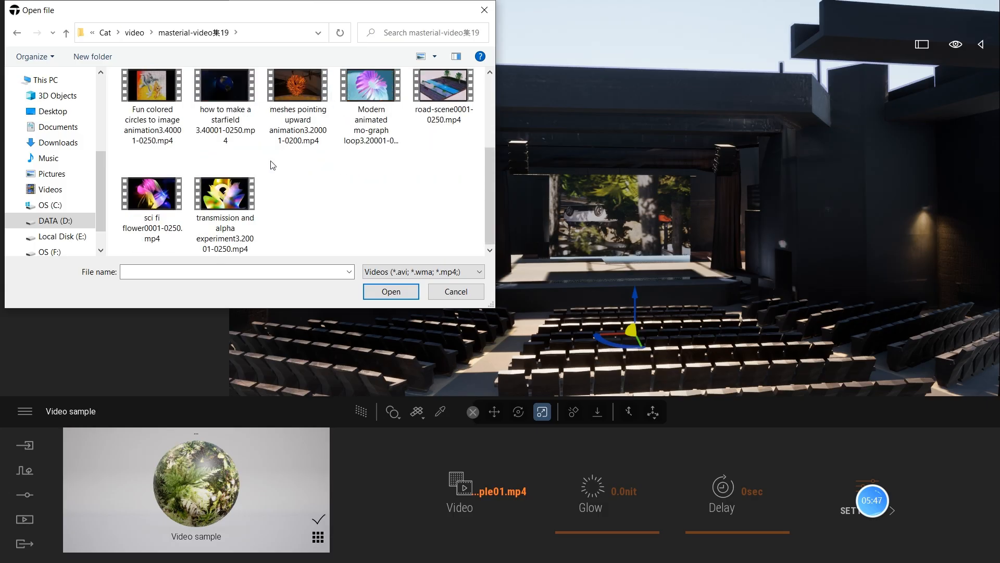
pyautogui.click(154, 202)
pyautogui.click(391, 291)
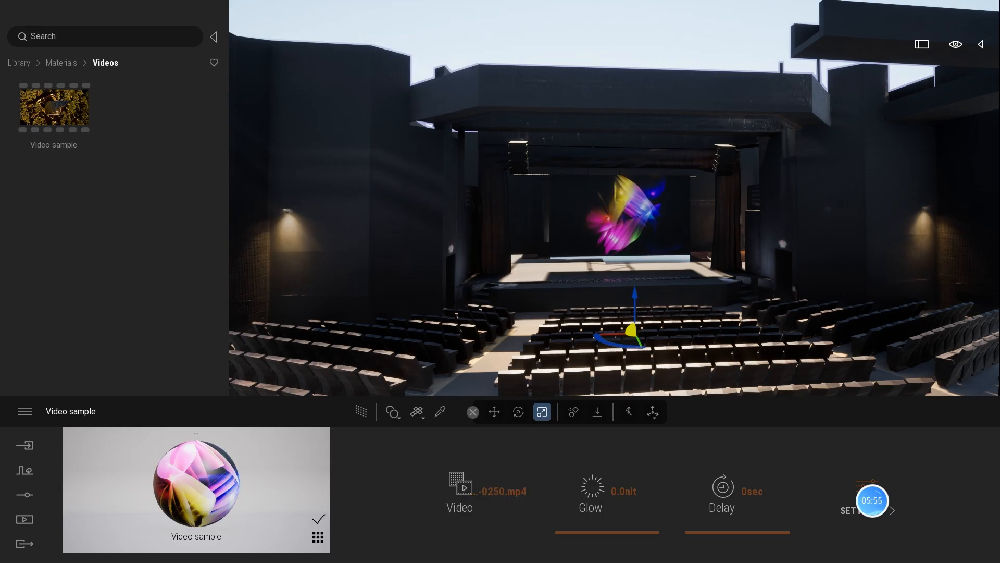
# Apply the Fabric velvet 01 material from the library's Fabric materials to the stage curtains.
pyautogui.keyDown('shift'); pyautogui.moveTo(673, 335); pyautogui.dragTo(665, 336, button='middle'); pyautogui.keyUp('shift')
pyautogui.scroll(6, 688, 318)
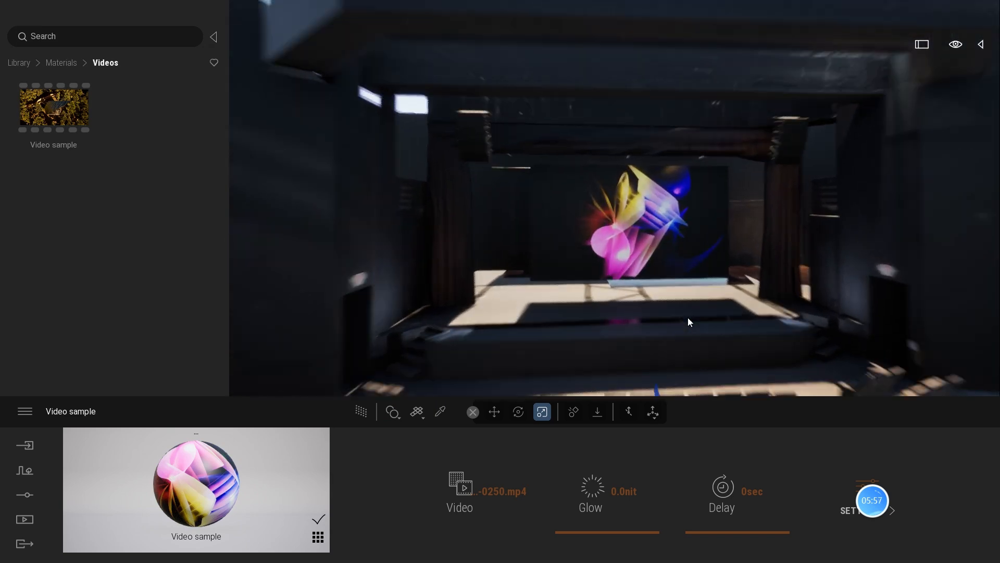
pyautogui.scroll(-3, 633, 263)
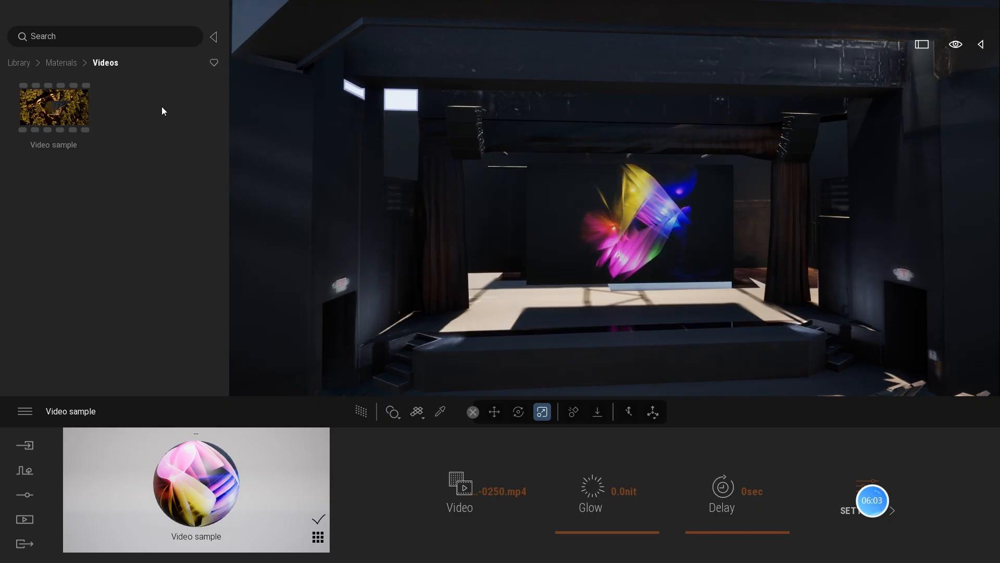
pyautogui.click(20, 63)
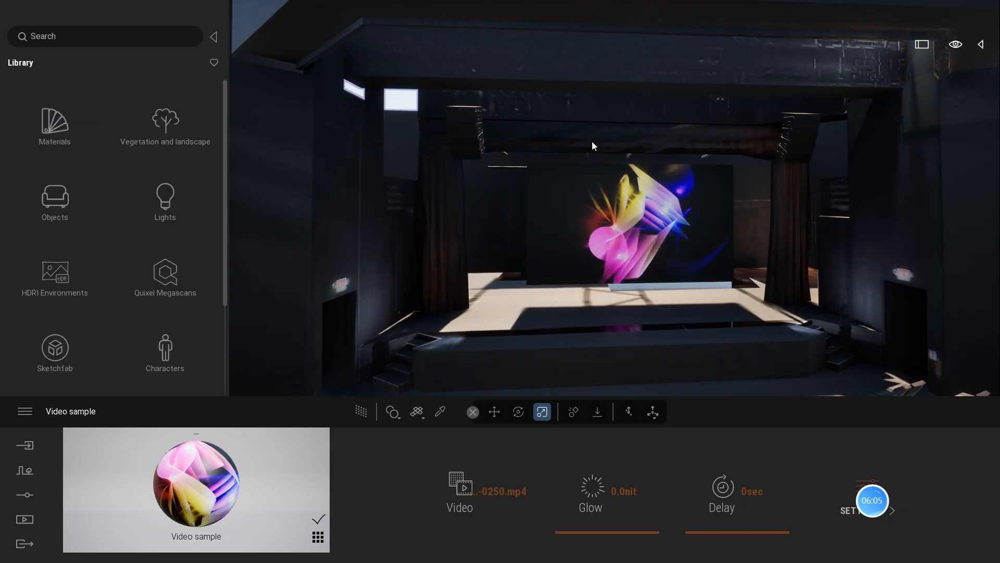
pyautogui.click(53, 129)
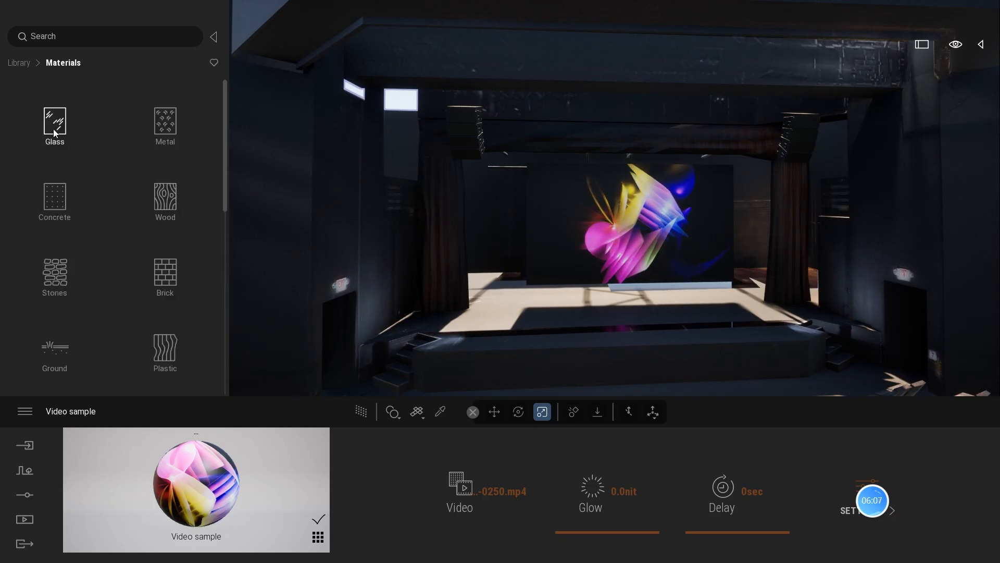
pyautogui.scroll(-5, 64, 245)
pyautogui.scroll(5, 64, 246)
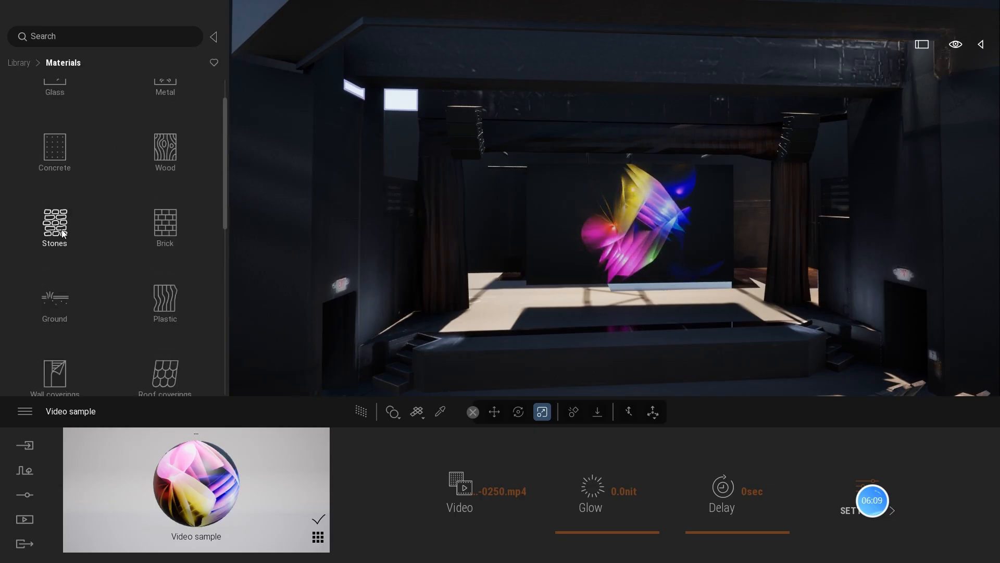
pyautogui.scroll(-5, 28, 346)
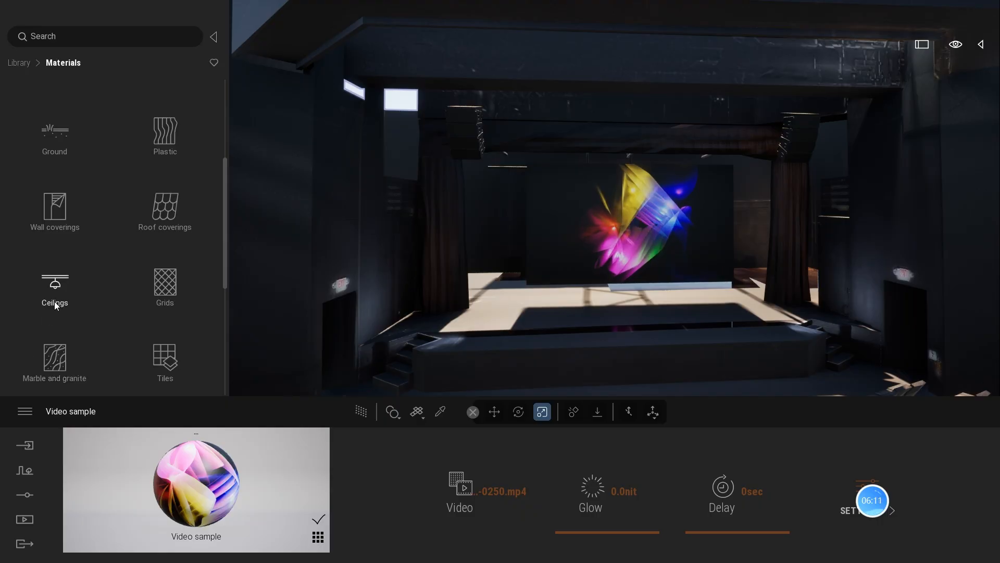
pyautogui.scroll(-1, 68, 260)
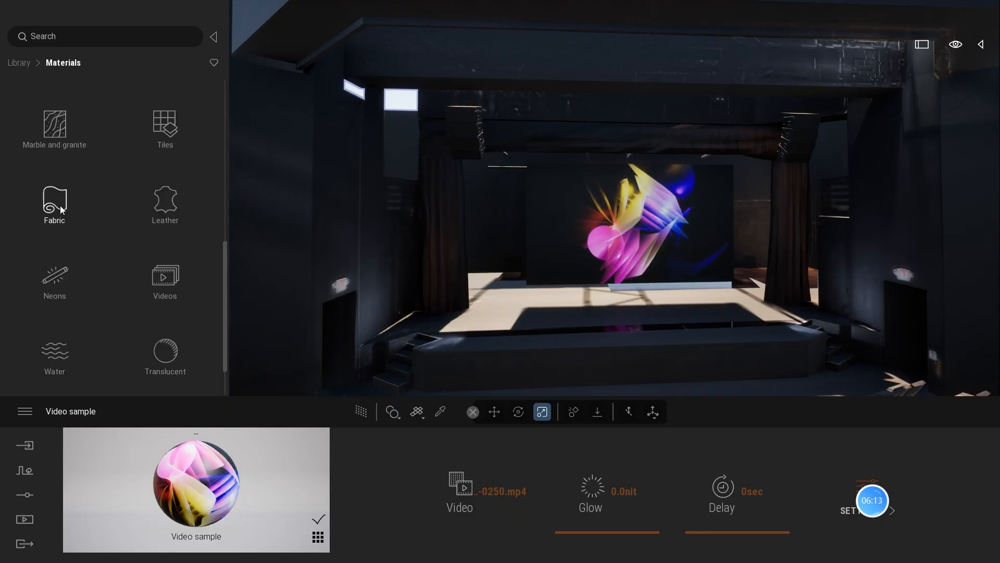
pyautogui.click(58, 209)
pyautogui.scroll(-1, 93, 225)
pyautogui.scroll(-4, 107, 260)
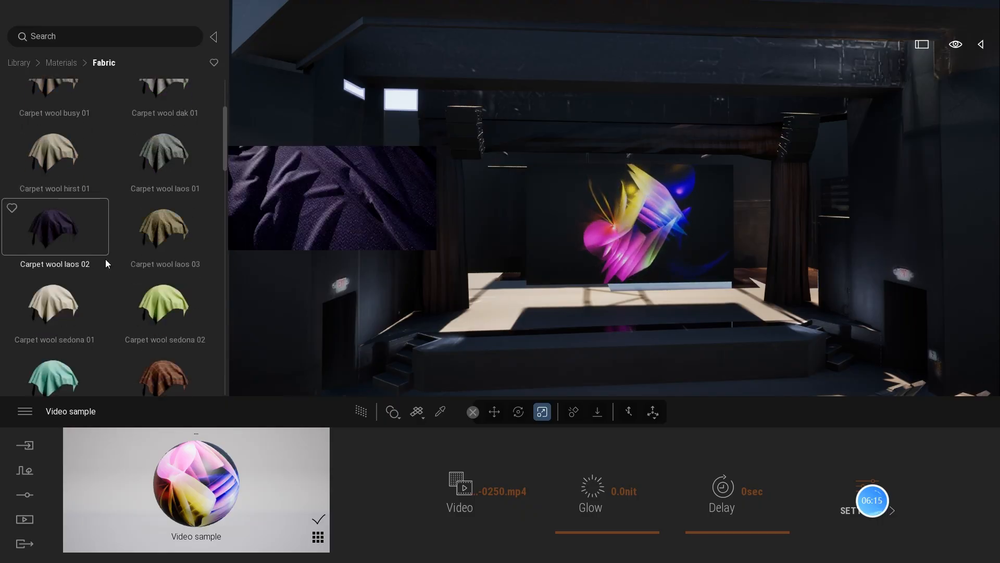
pyautogui.scroll(-2, 105, 258)
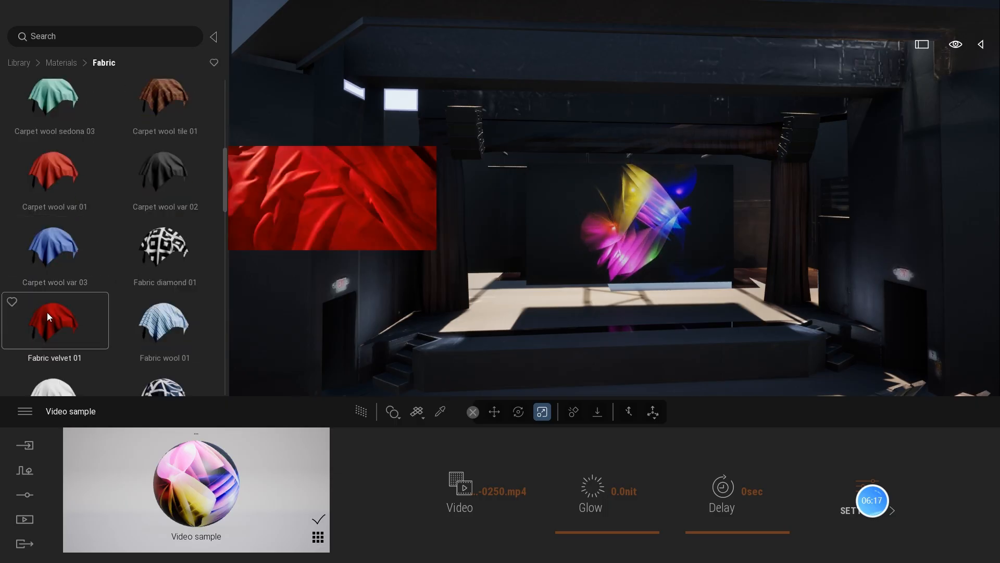
pyautogui.moveTo(47, 312); pyautogui.dragTo(446, 208)
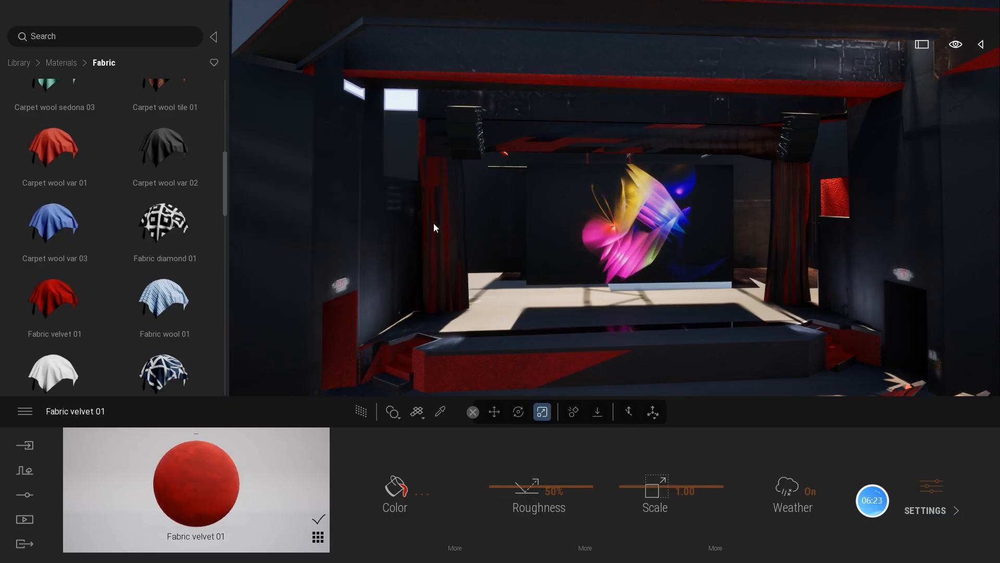
# Check how the red velvet material looks across the auditorium seats and around the stage.
pyautogui.moveTo(57, 342)
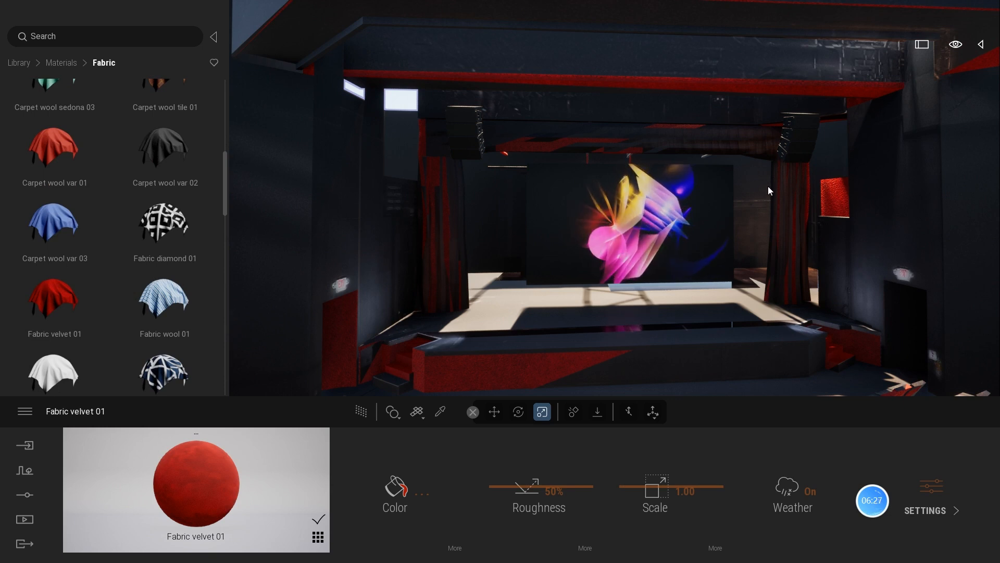
pyautogui.scroll(-2, 773, 198)
pyautogui.scroll(-1, 774, 198)
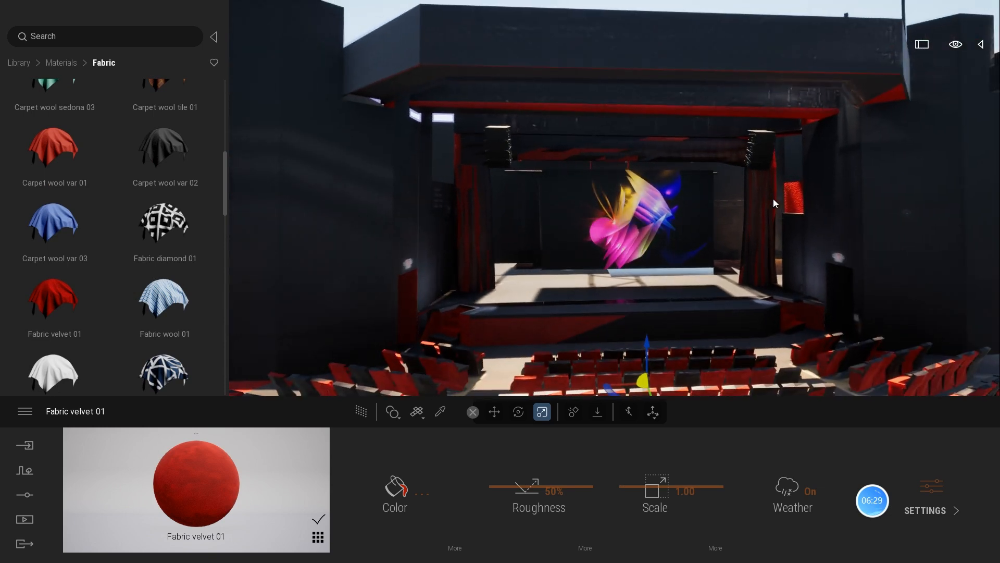
pyautogui.scroll(-1, 774, 199)
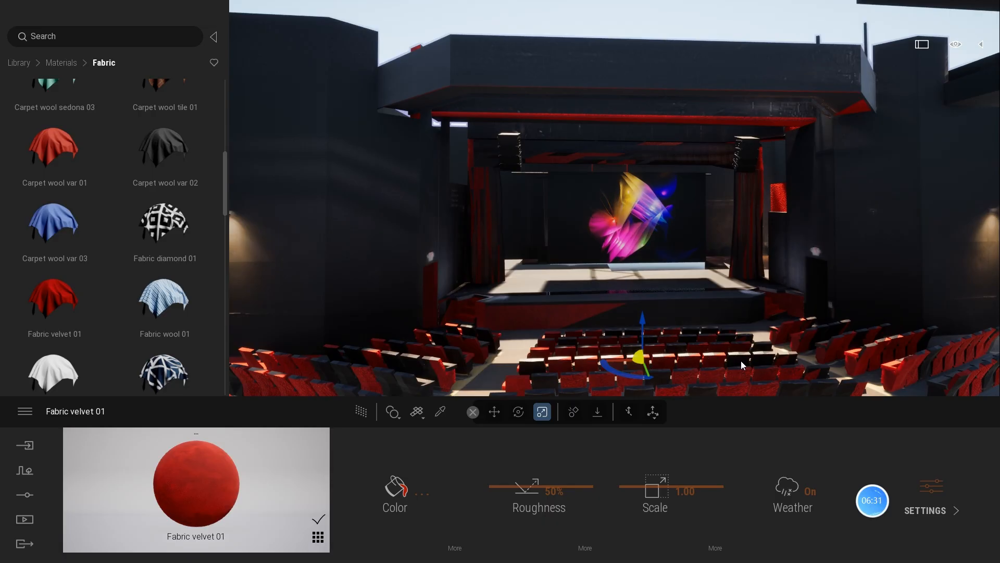
pyautogui.scroll(3, 692, 327)
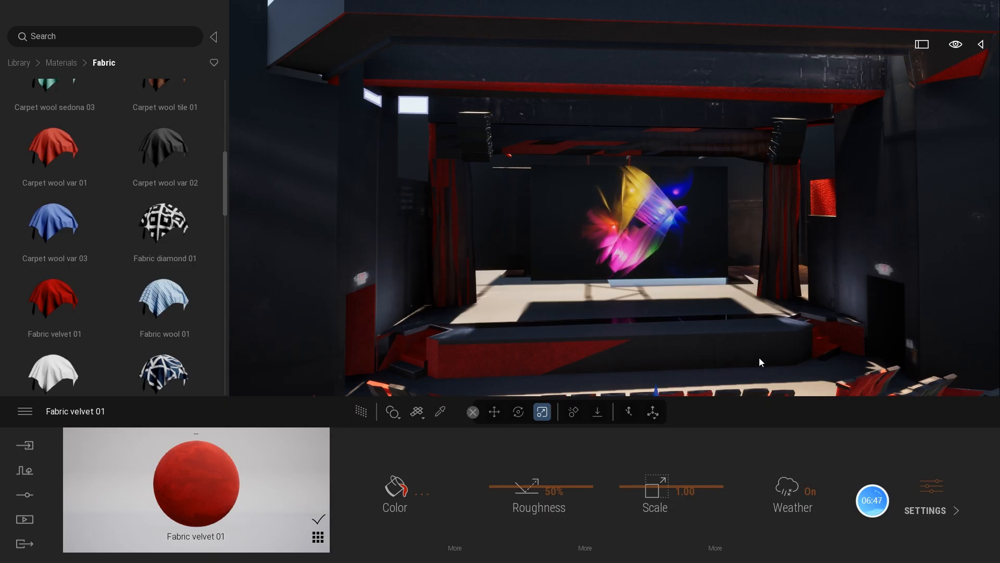
pyautogui.keyDown('shift'); pyautogui.moveTo(757, 358); pyautogui.dragTo(751, 358, button='middle'); pyautogui.keyUp('shift')
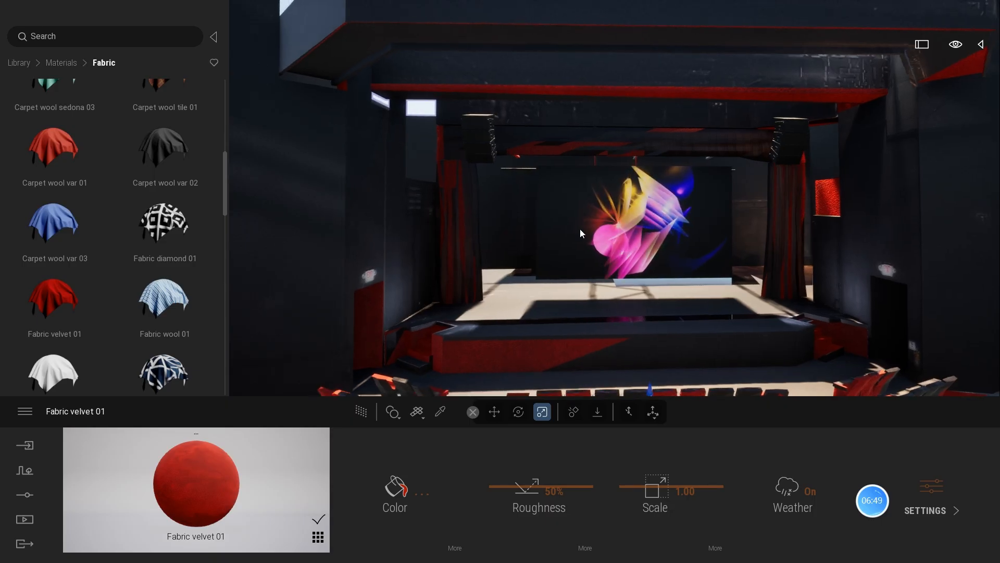
pyautogui.moveTo(93, 93)
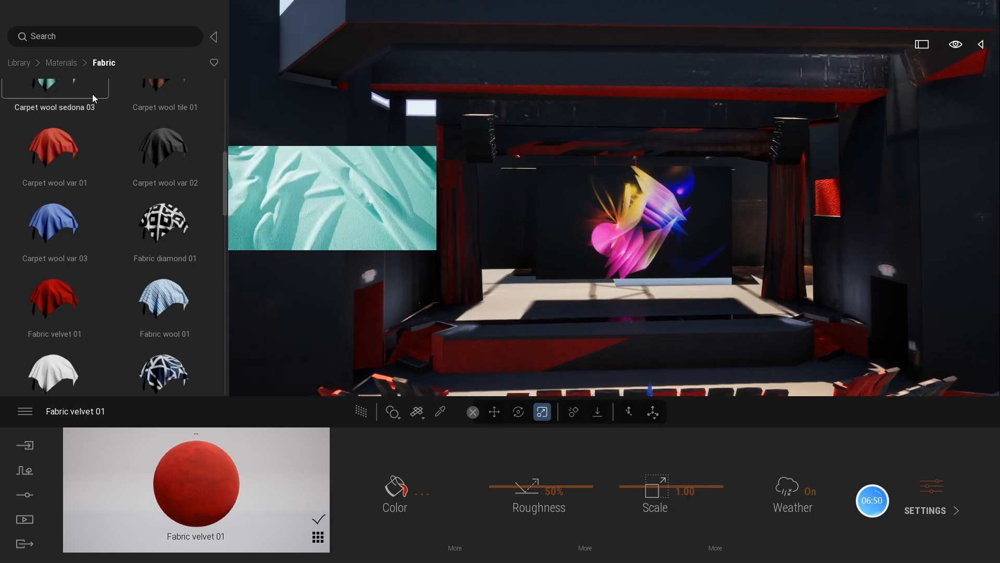
# Place a Spot light from the library's Lights at the upper-left corner of the stage screen.
pyautogui.click(20, 62)
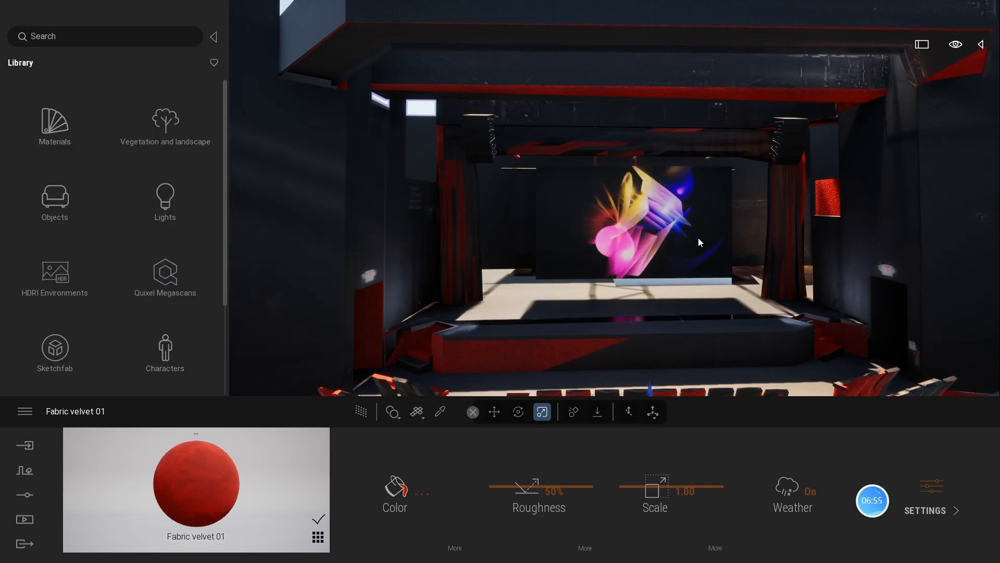
pyautogui.scroll(-1, 132, 339)
pyautogui.scroll(-1, 145, 334)
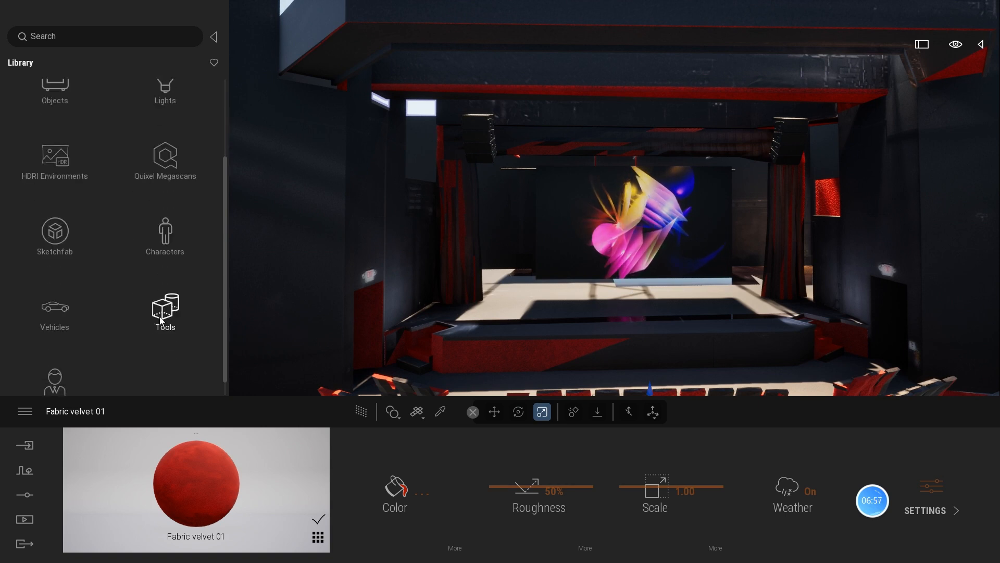
pyautogui.scroll(3, 77, 277)
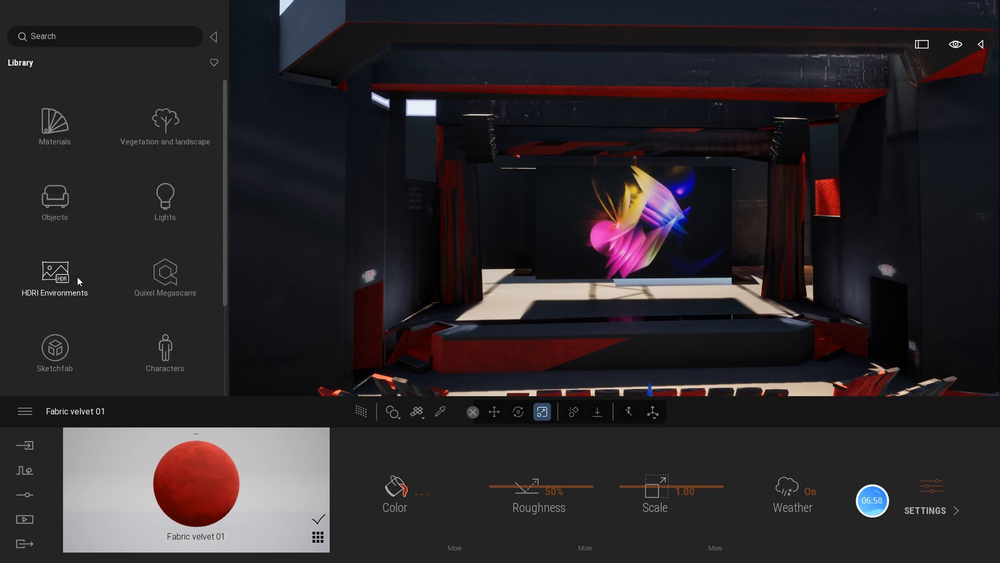
pyautogui.click(165, 200)
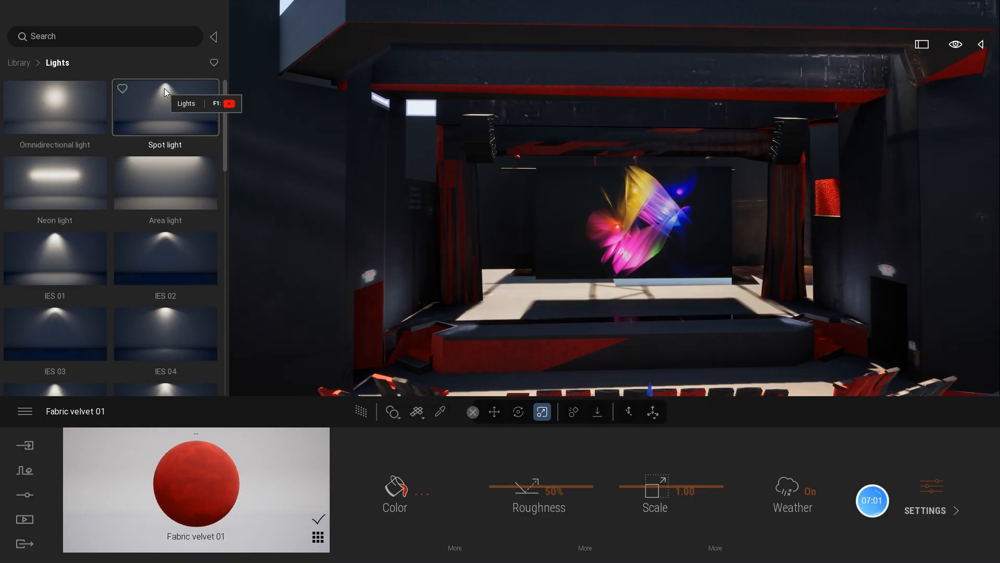
pyautogui.moveTo(164, 89); pyautogui.dragTo(550, 170)
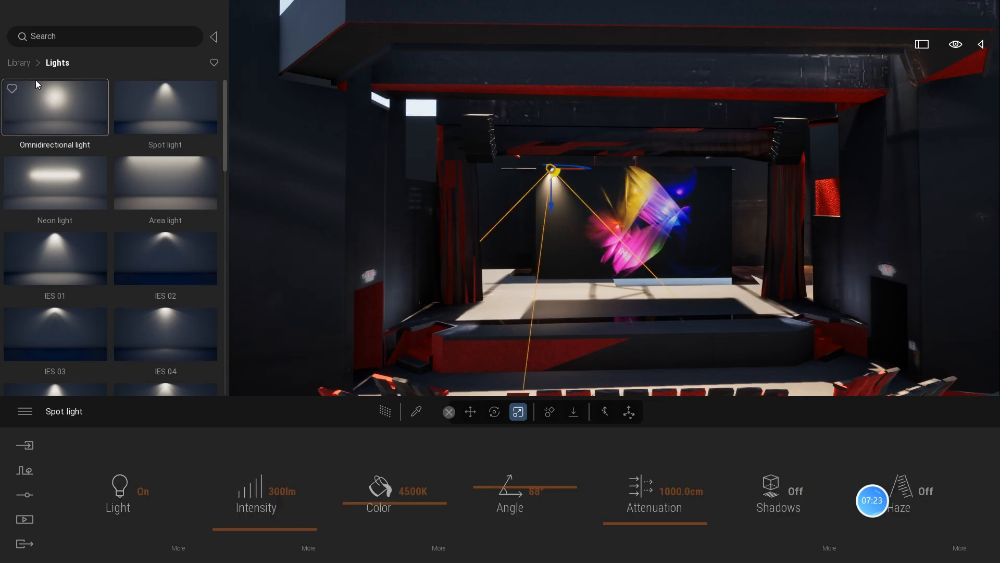
# Place a Translator from the library's Animators tools at the position of the spot light.
pyautogui.click(19, 63)
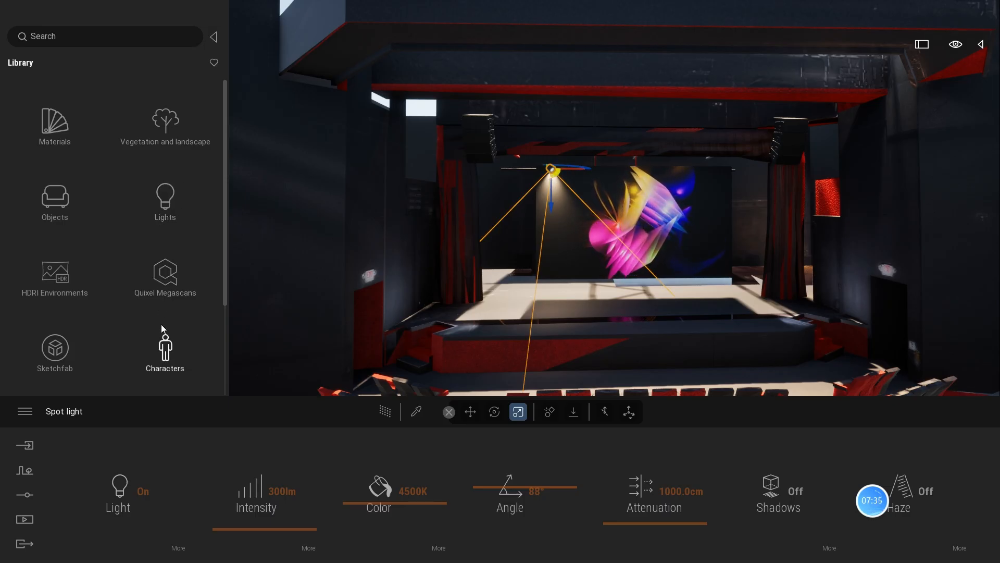
pyautogui.scroll(-3, 162, 329)
pyautogui.click(169, 289)
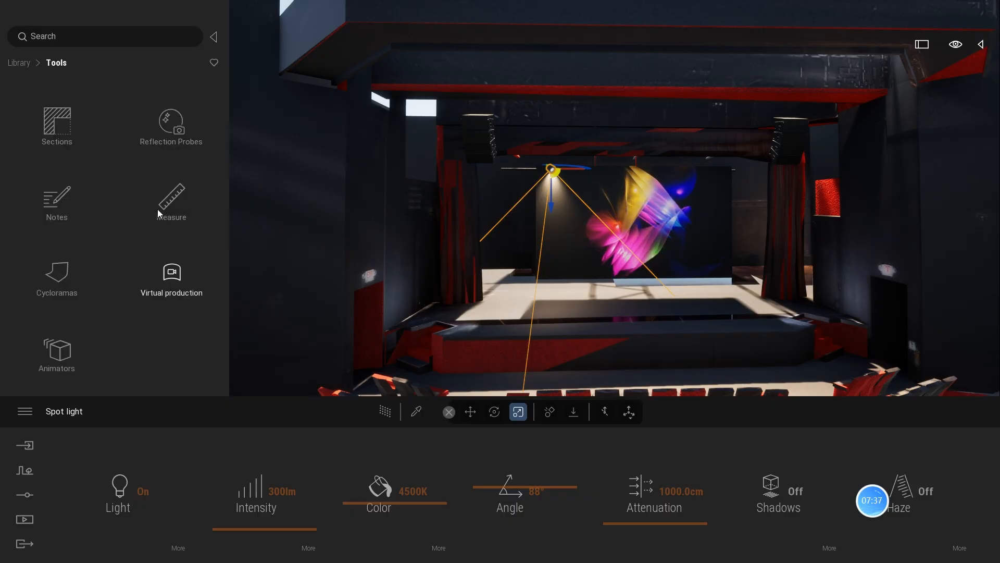
pyautogui.click(57, 351)
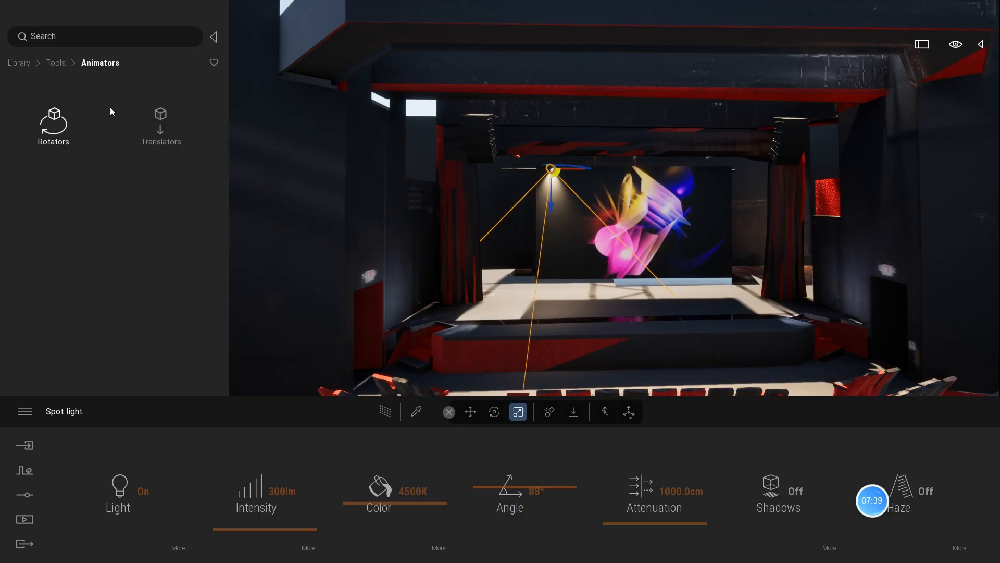
pyautogui.click(161, 126)
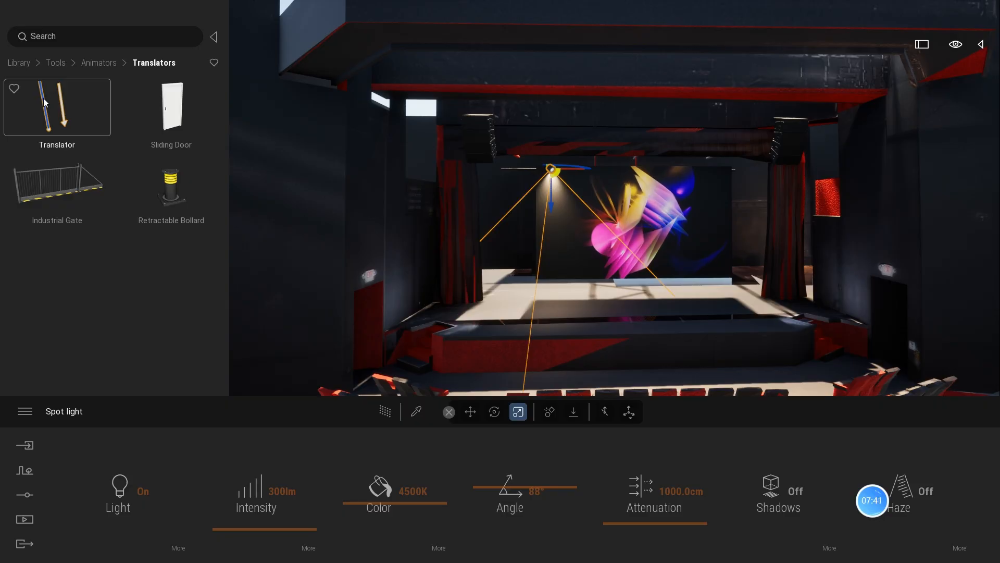
pyautogui.moveTo(43, 98); pyautogui.dragTo(550, 170)
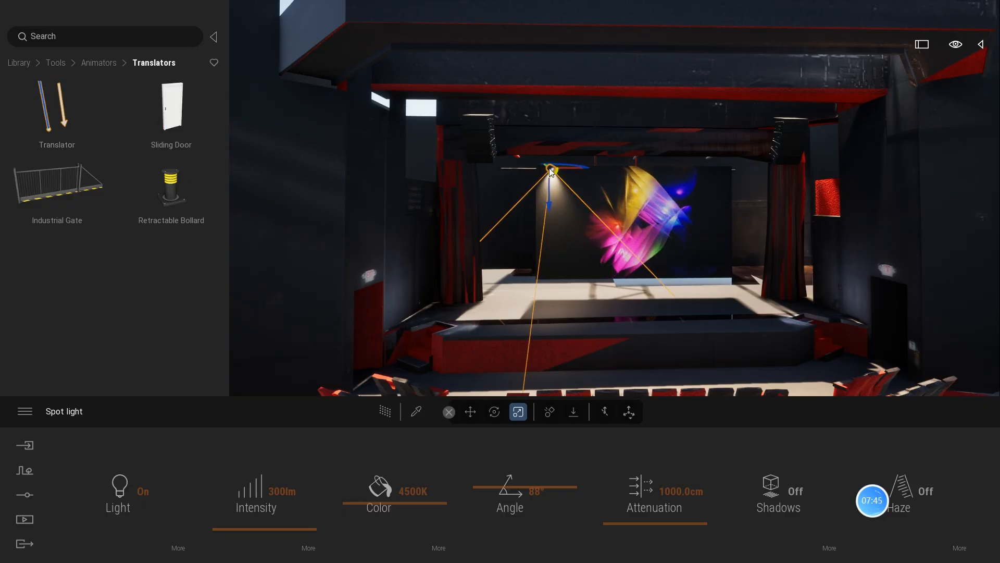
# Rotate the translator to run horizontally along the stage screen's top edge and set its distance to 568.18 cm.
pyautogui.click(982, 44)
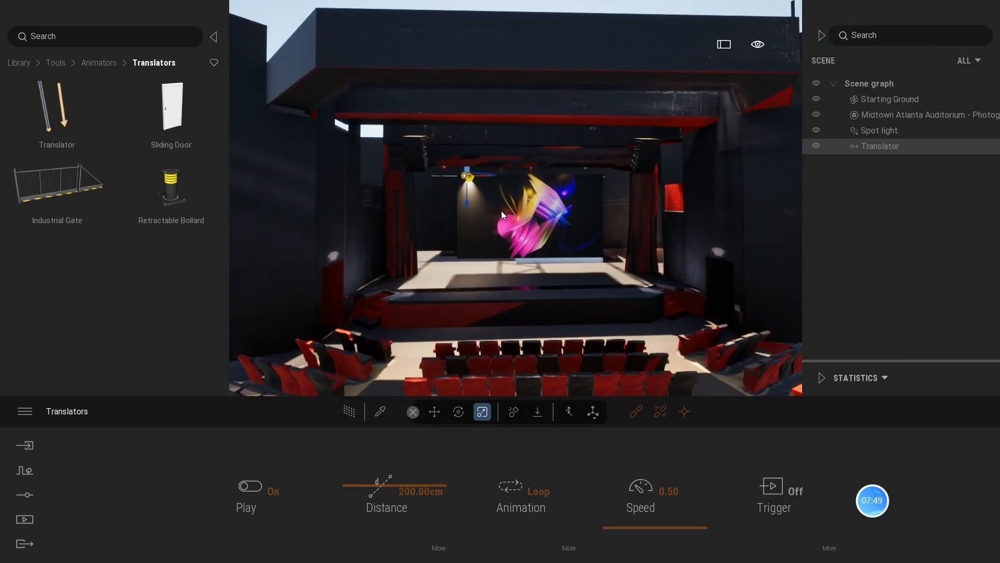
pyautogui.scroll(5, 488, 188)
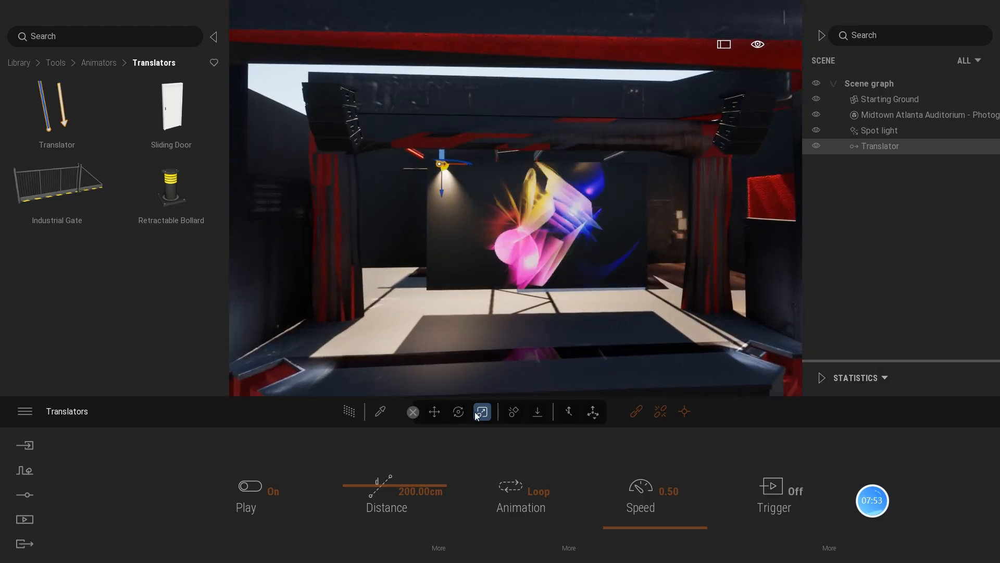
pyautogui.click(458, 412)
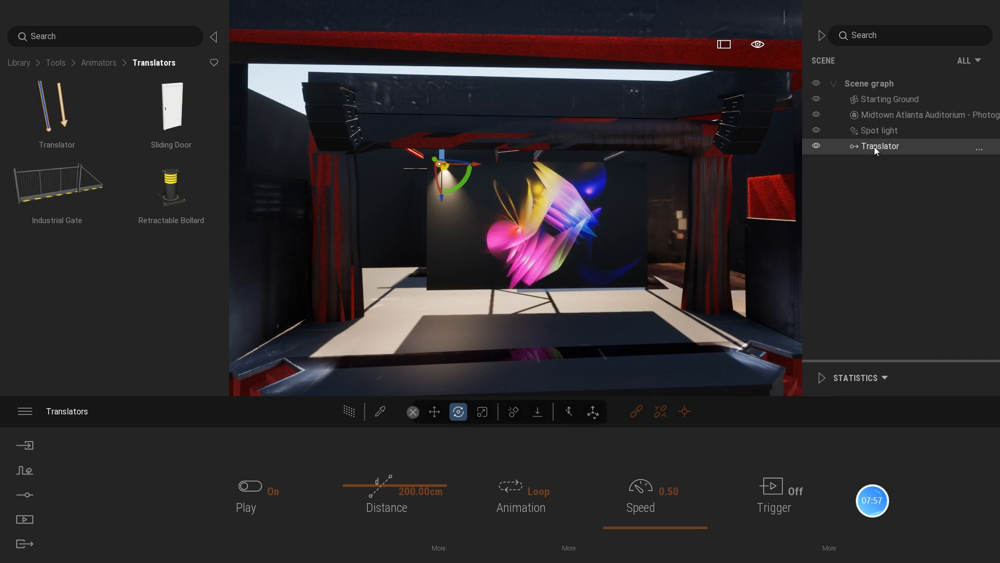
pyautogui.click(459, 167)
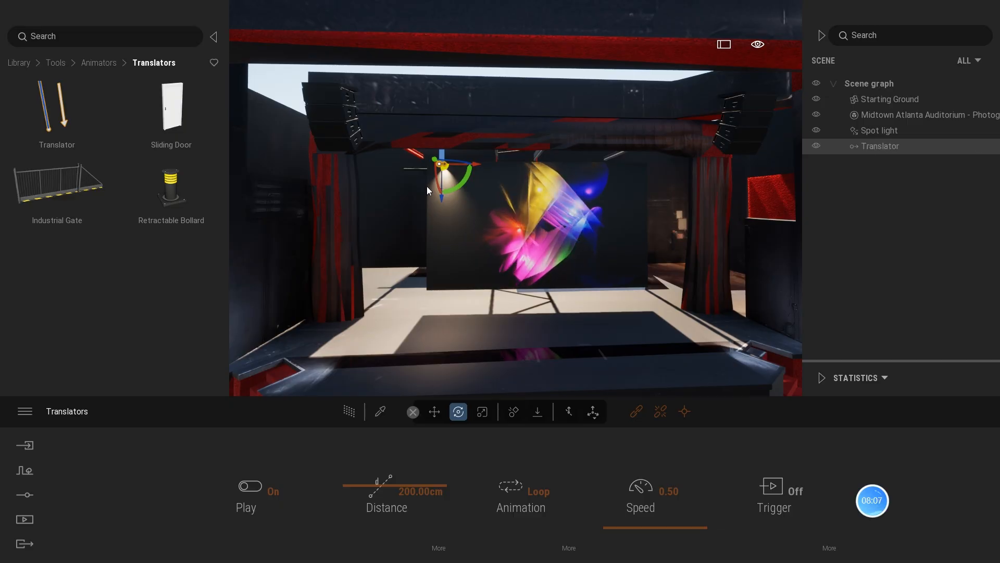
pyautogui.moveTo(443, 192); pyautogui.dragTo(461, 182)
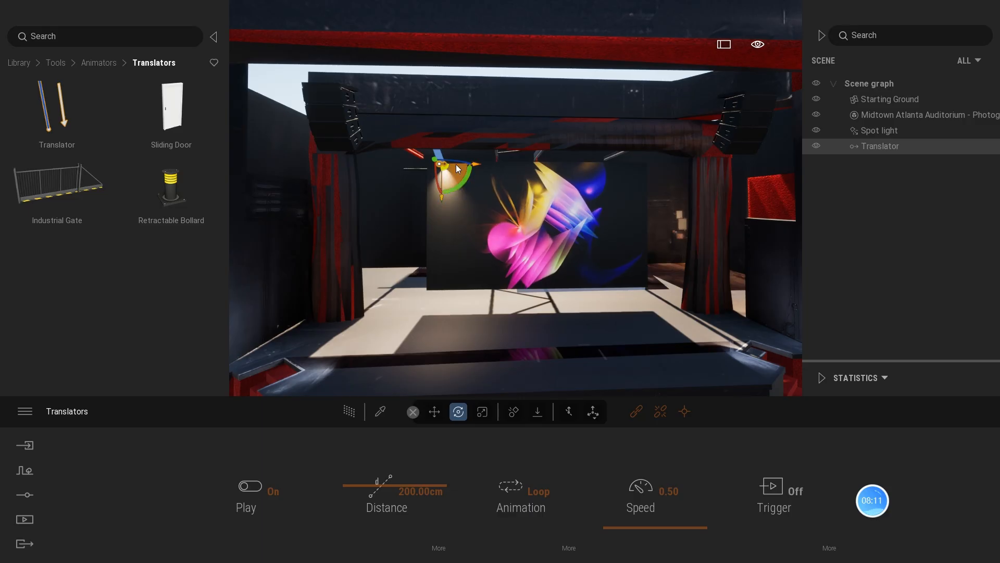
pyautogui.click(463, 163)
pyautogui.write('-130')
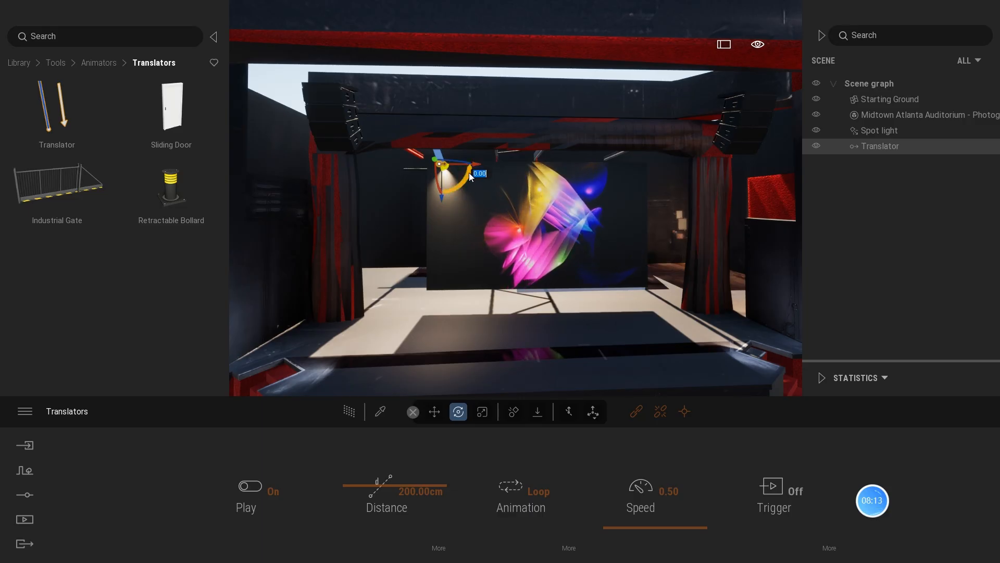
pyautogui.press('Return')
pyautogui.moveTo(361, 242); pyautogui.dragTo(376, 228)
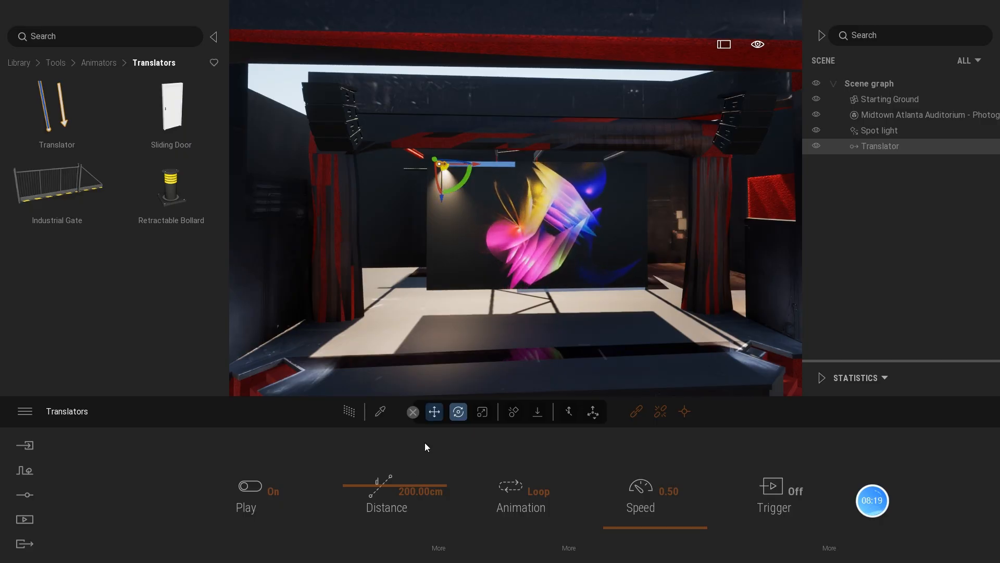
pyautogui.moveTo(388, 485); pyautogui.dragTo(380, 483)
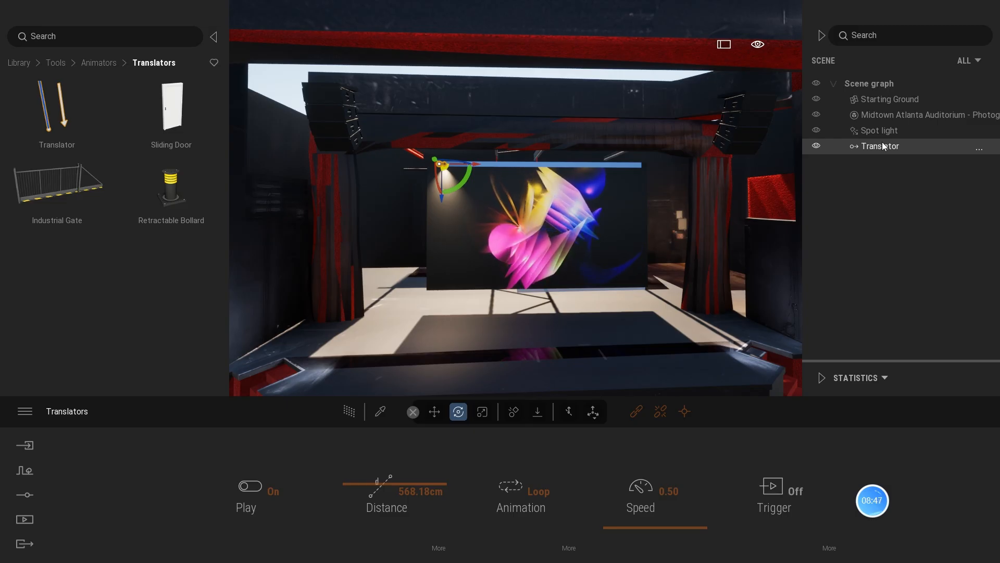
# Nest the spot light under the Translator in the scene graph so that it moves along the translator's path.
pyautogui.moveTo(882, 142)
pyautogui.mouseDown()
pyautogui.moveTo(884, 155)
pyautogui.moveTo(890, 141)
pyautogui.mouseUp()
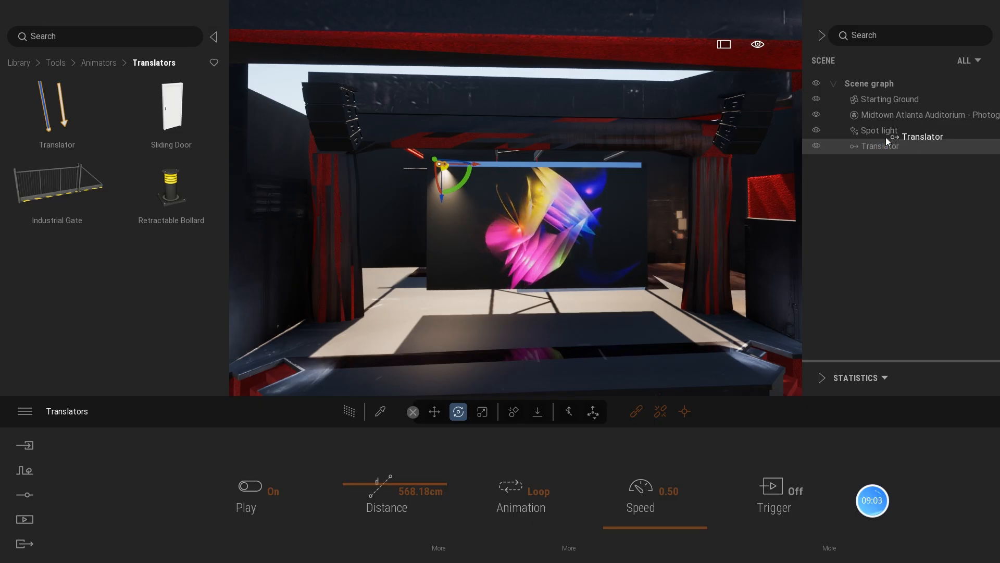
pyautogui.moveTo(886, 136); pyautogui.dragTo(879, 154)
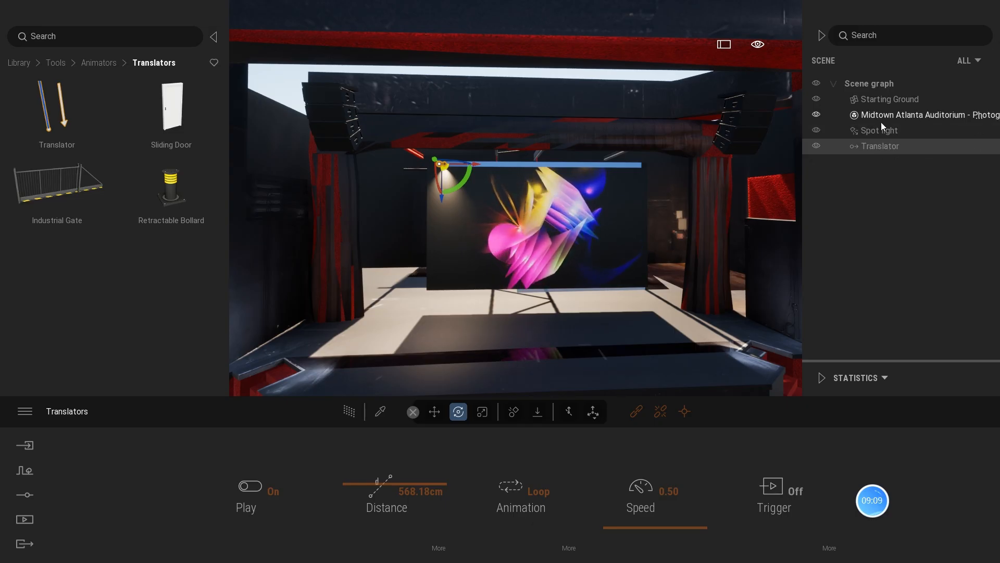
pyautogui.moveTo(883, 126); pyautogui.dragTo(882, 151)
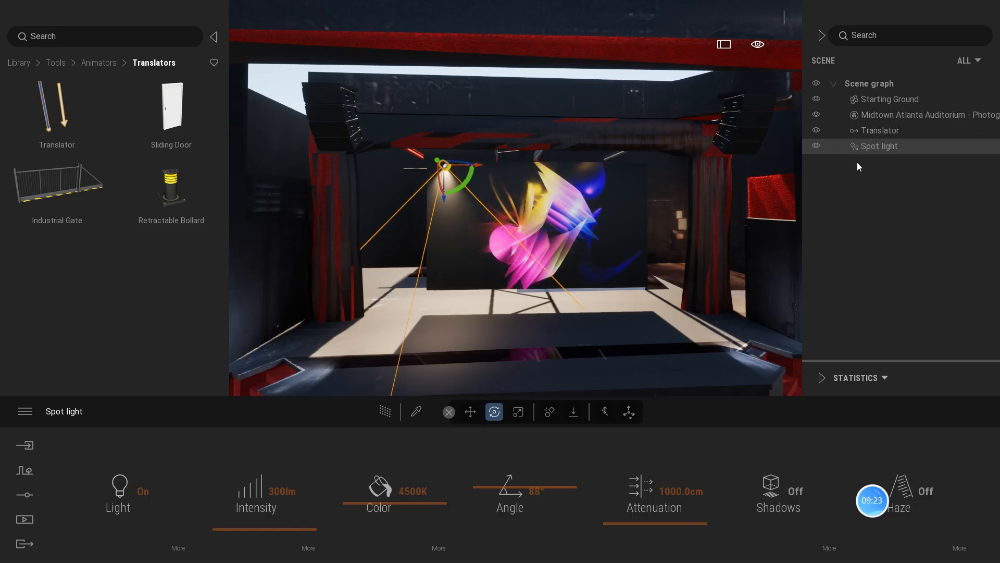
pyautogui.moveTo(896, 509)
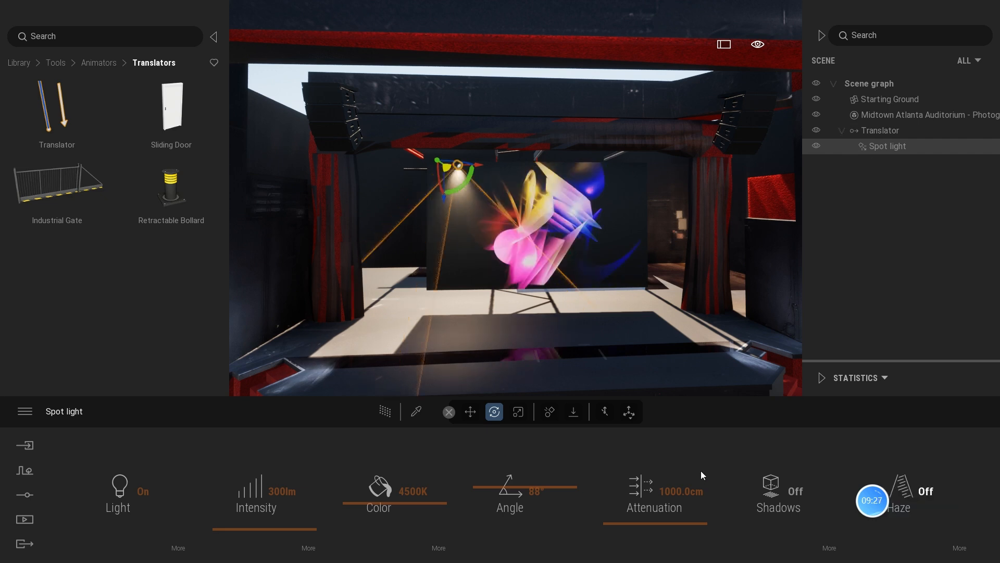
pyautogui.click(696, 373)
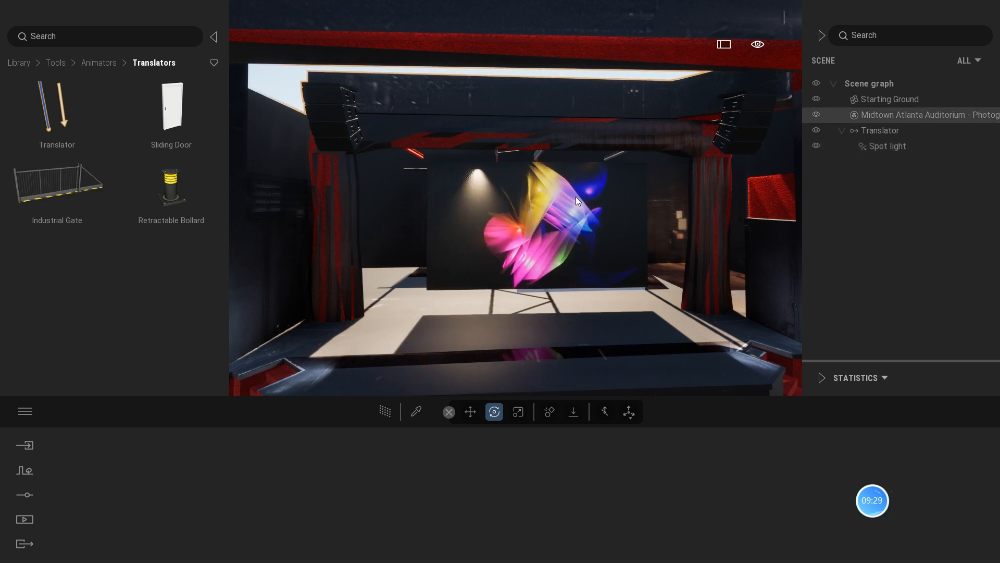
# Duplicate the Translator together with its spot light and move the duplicate to the upper-right corner of the stage screen.
pyautogui.click(862, 132)
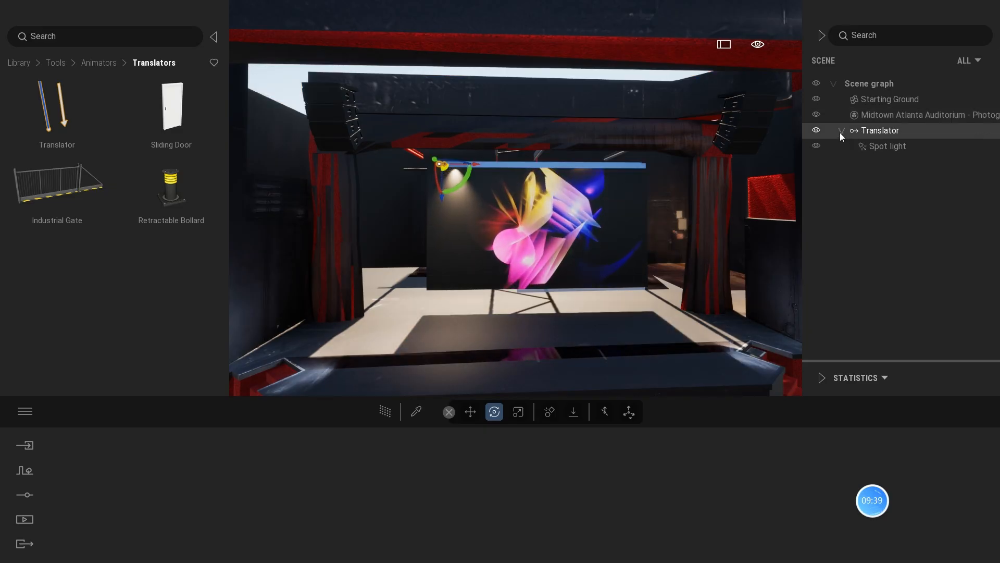
pyautogui.click(841, 131)
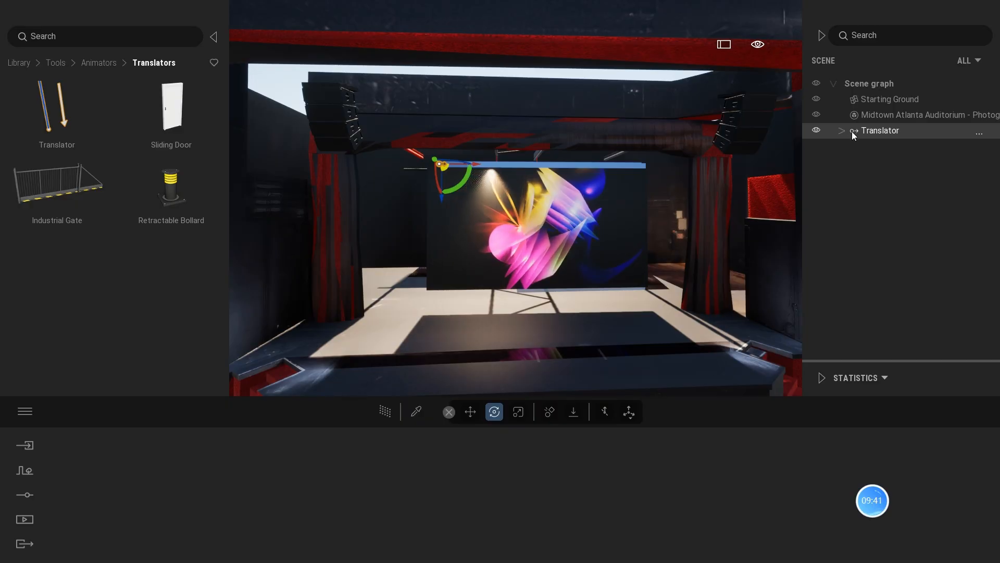
pyautogui.click(852, 132)
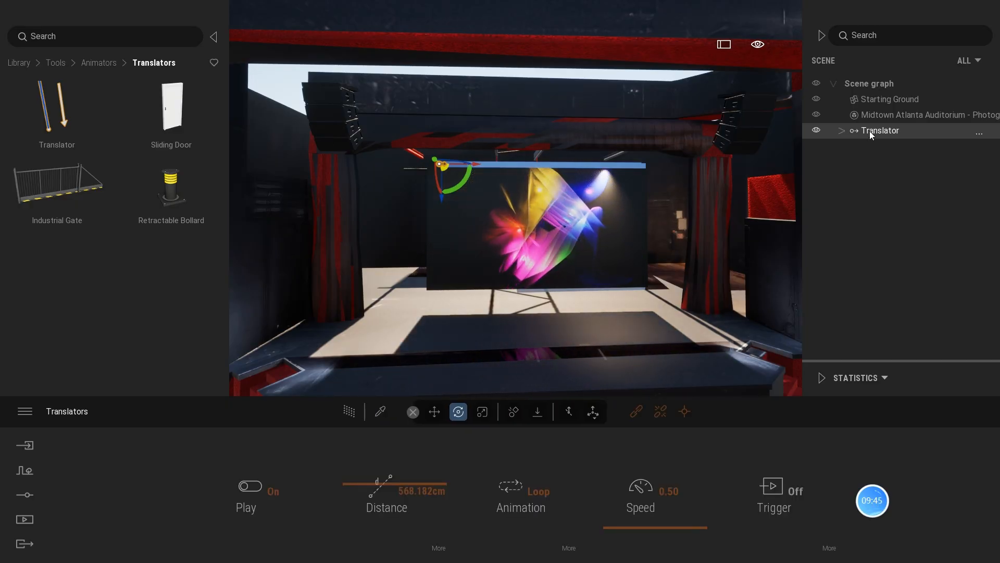
pyautogui.hotkey('ctrl', 'c')
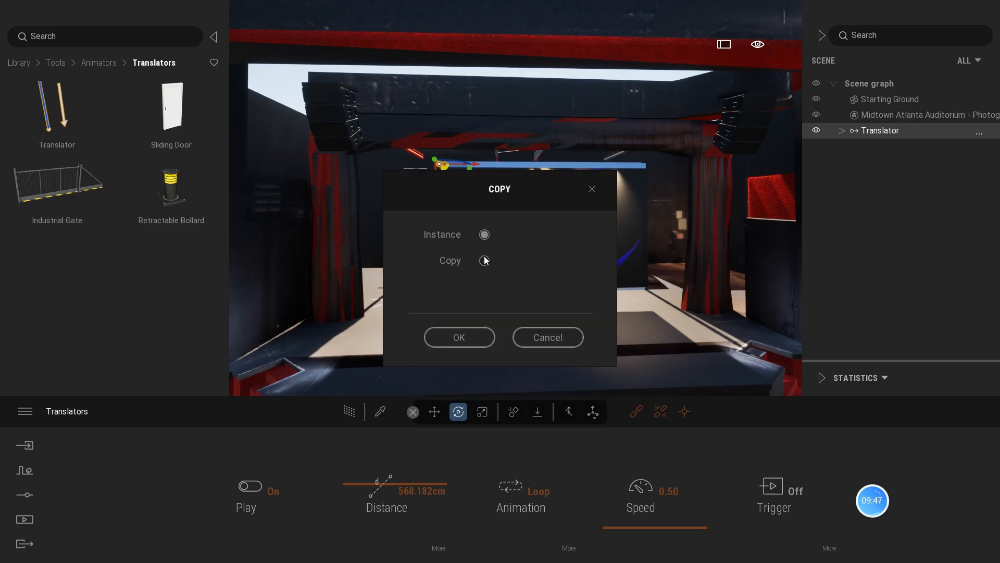
pyautogui.click(461, 336)
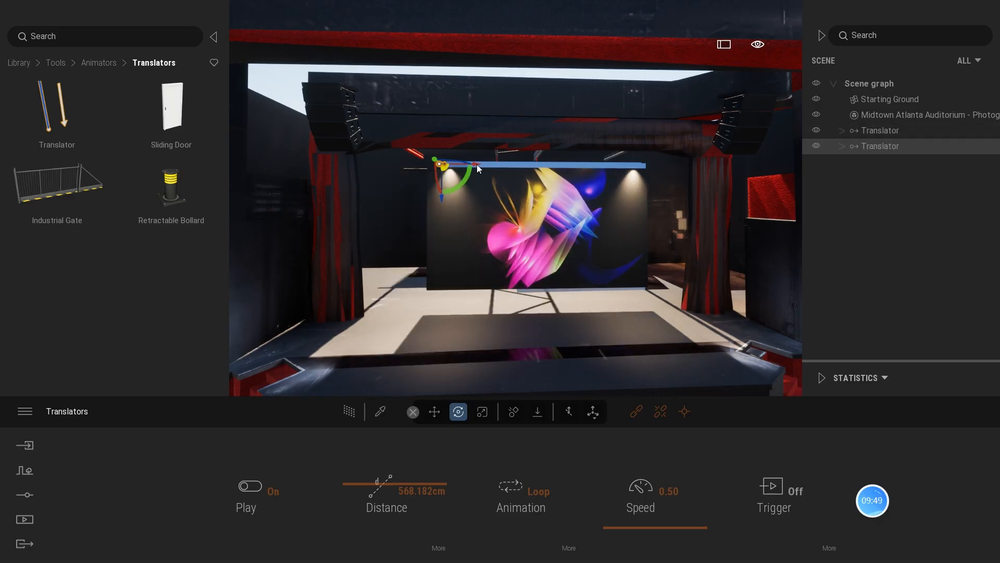
pyautogui.moveTo(476, 162); pyautogui.dragTo(673, 178)
# Rotate the duplicated translator by -170° and a further -5° so its path runs back along the screen's top edge.
pyautogui.click(638, 193)
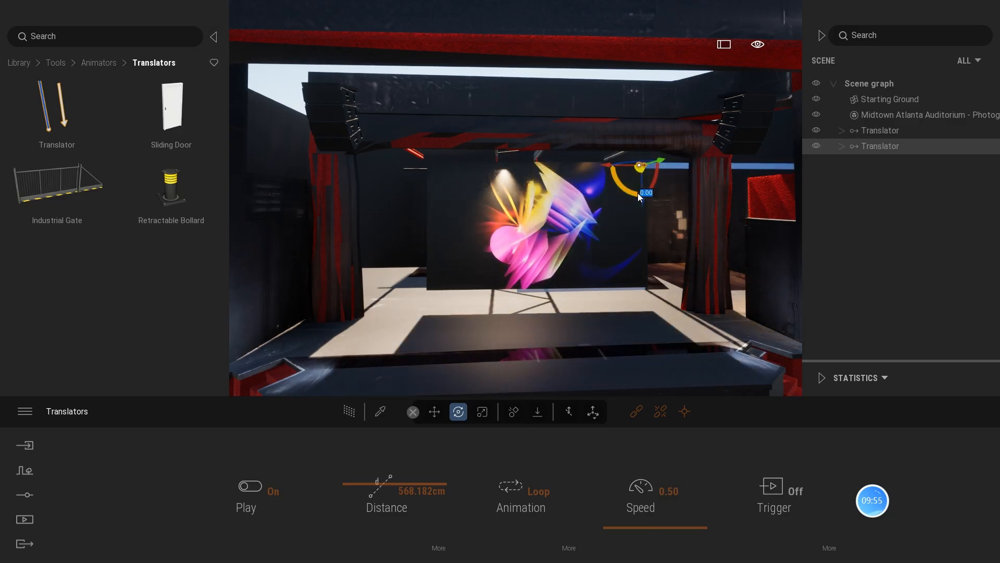
pyautogui.write('-175')
pyautogui.press('Return')
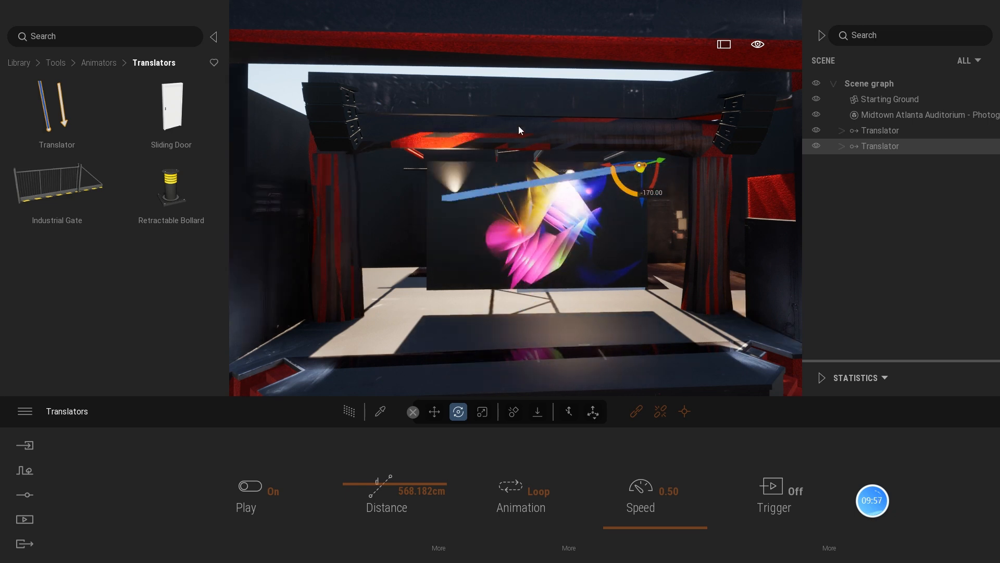
pyautogui.click(635, 197)
pyautogui.write('-5')
pyautogui.press('Return')
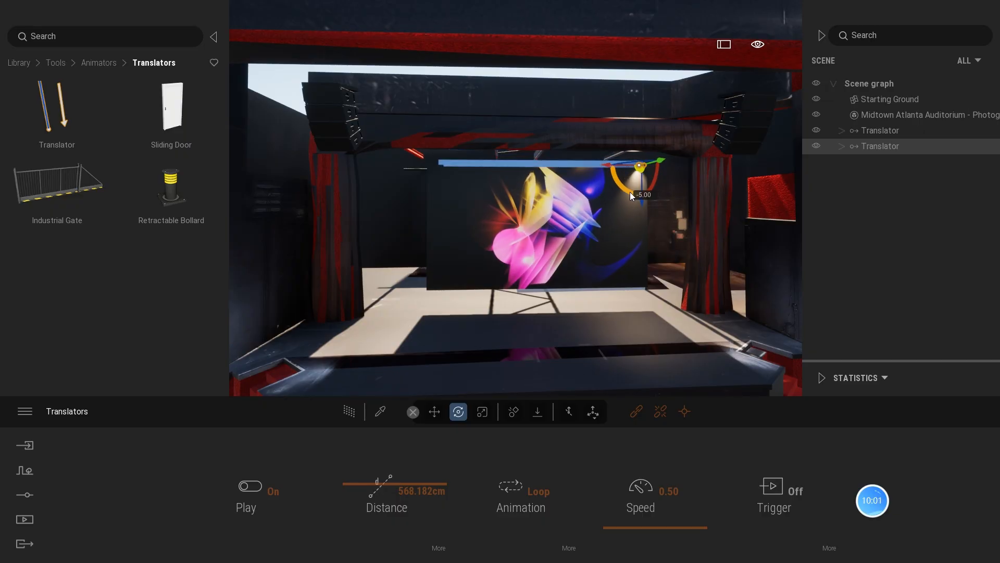
# Rotate the spot light under the duplicated translator so that it shines down onto the stage.
pyautogui.click(841, 147)
pyautogui.click(870, 161)
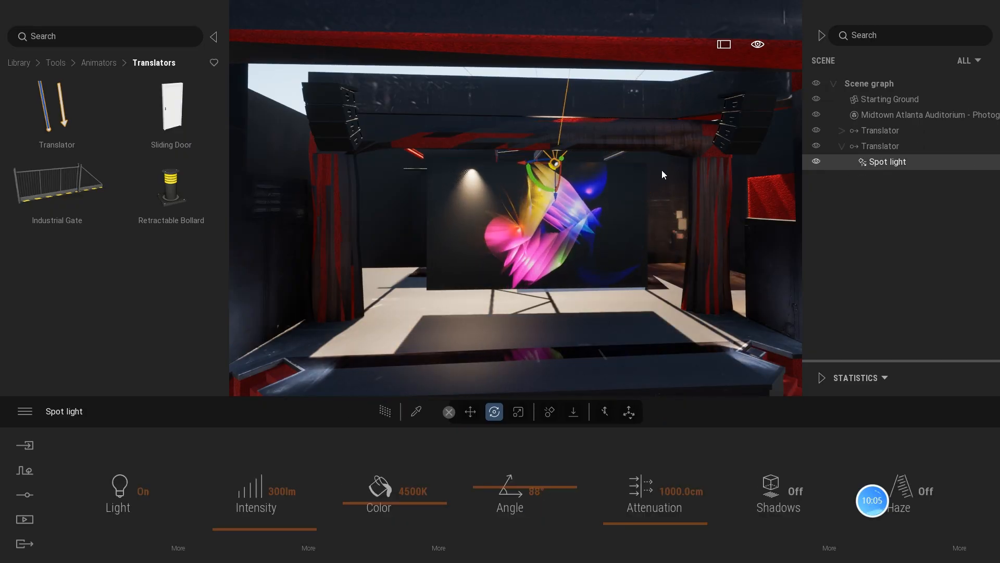
pyautogui.click(562, 163)
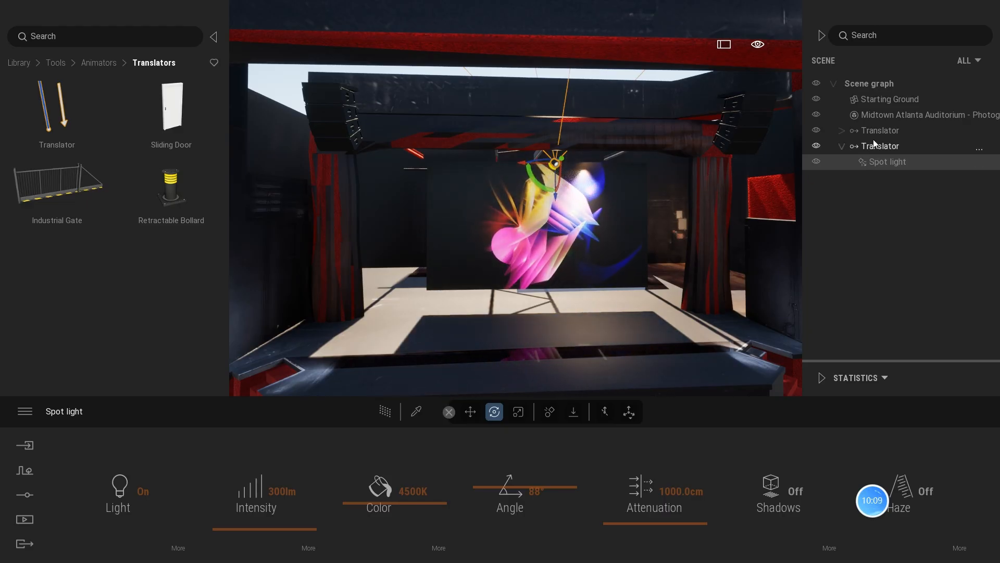
pyautogui.click(843, 131)
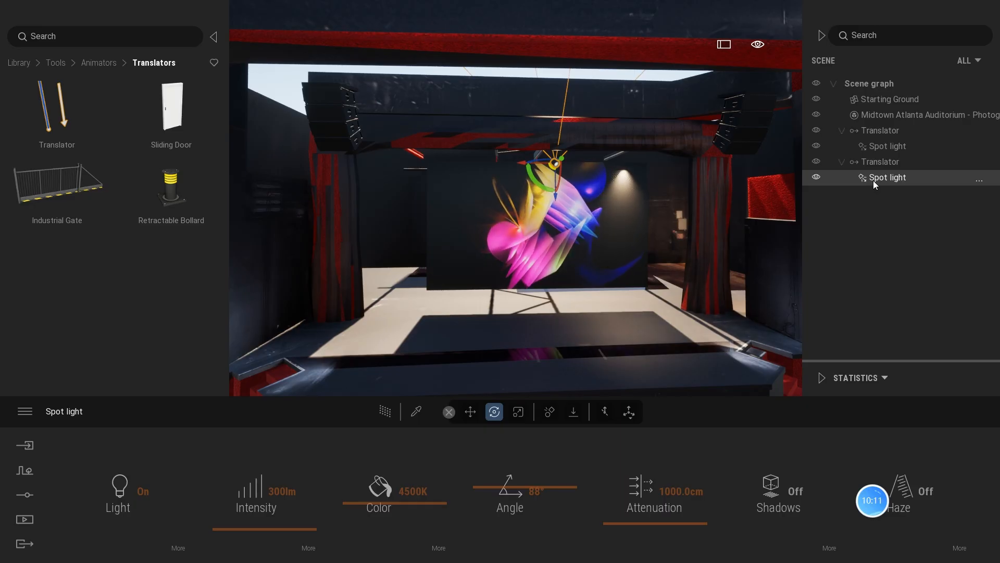
pyautogui.click(548, 164)
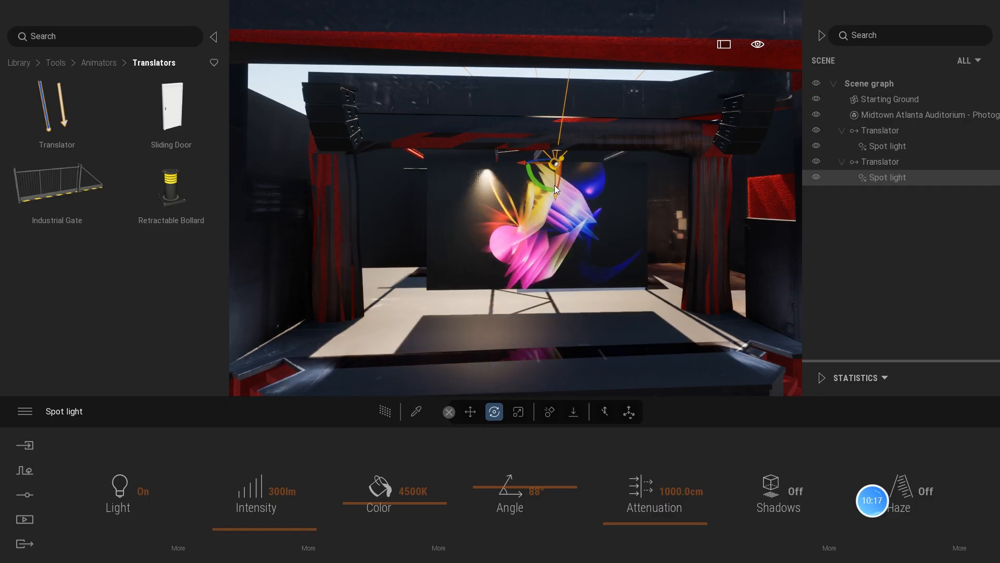
pyautogui.moveTo(552, 188); pyautogui.dragTo(479, 180)
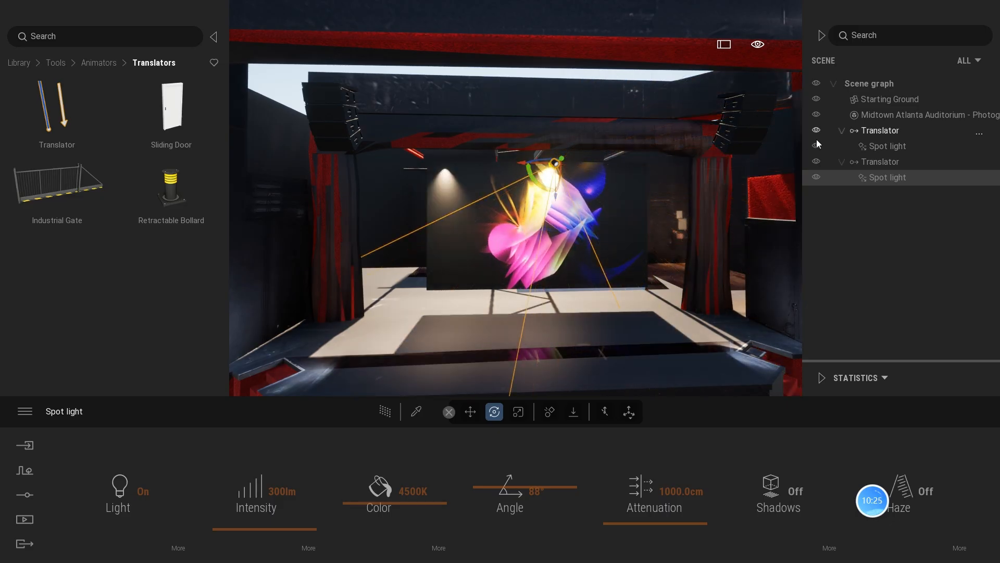
pyautogui.click(883, 160)
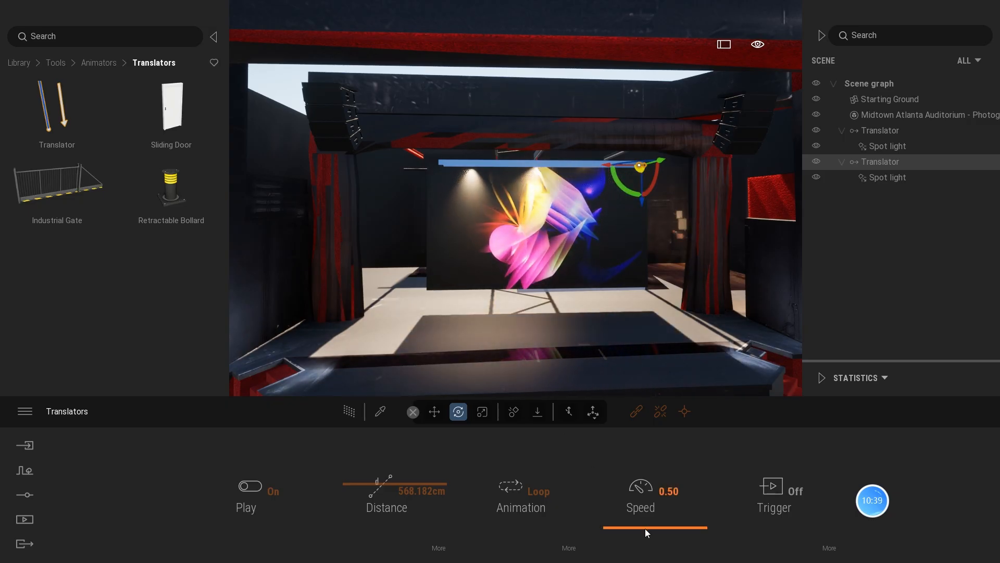
pyautogui.click(631, 164)
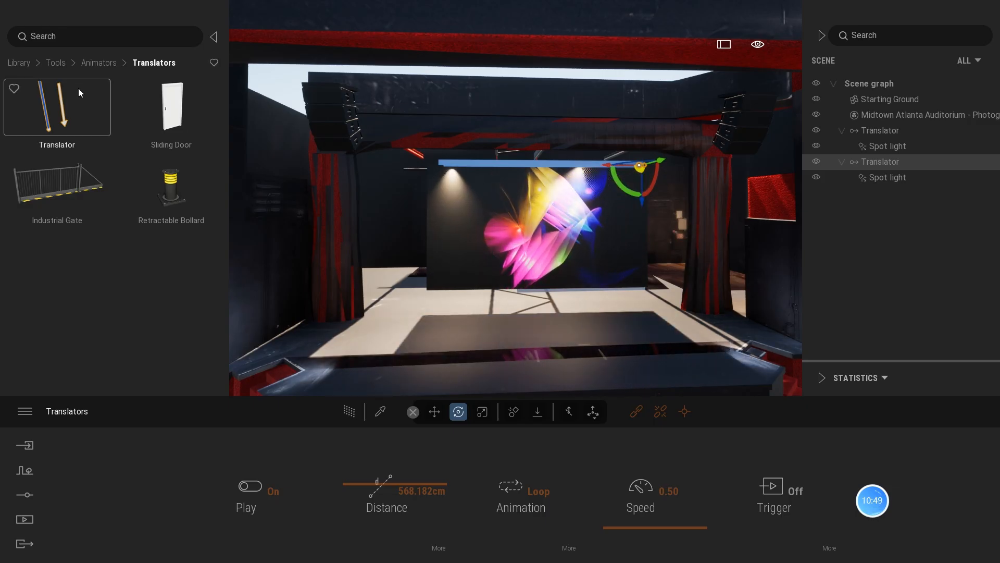
# Search the Sketchfab library for "disco" and place the Free Realistic Disco Ball at the top centre of the stage screen.
pyautogui.click(20, 63)
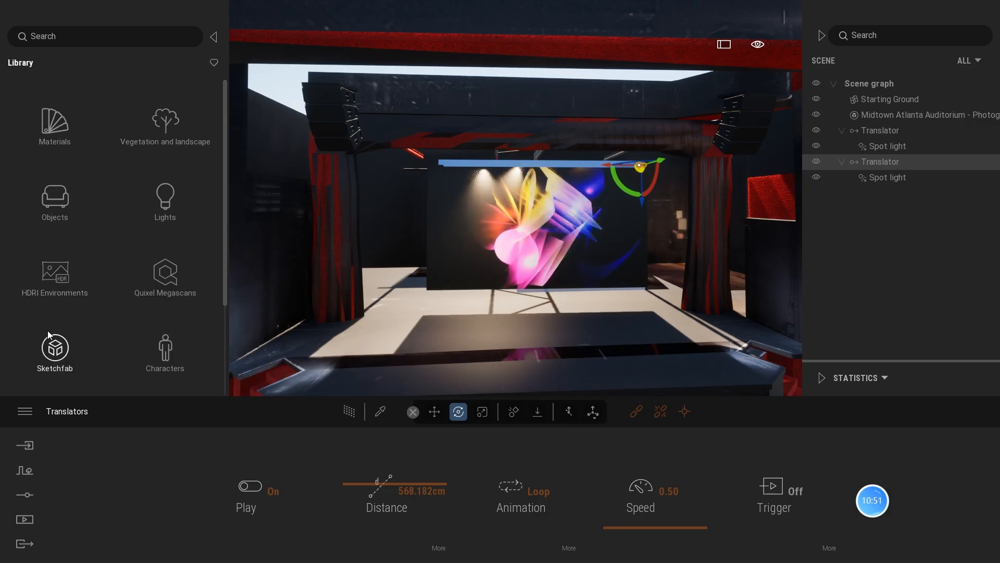
pyautogui.scroll(-2, 59, 333)
pyautogui.scroll(-4, 68, 261)
pyautogui.scroll(5, 68, 229)
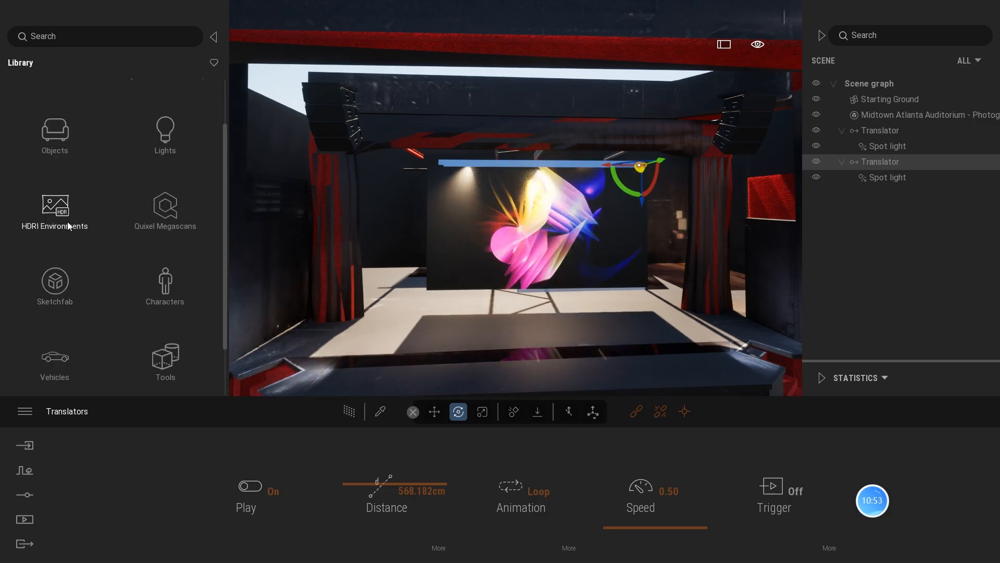
pyautogui.scroll(-4, 60, 241)
pyautogui.click(56, 237)
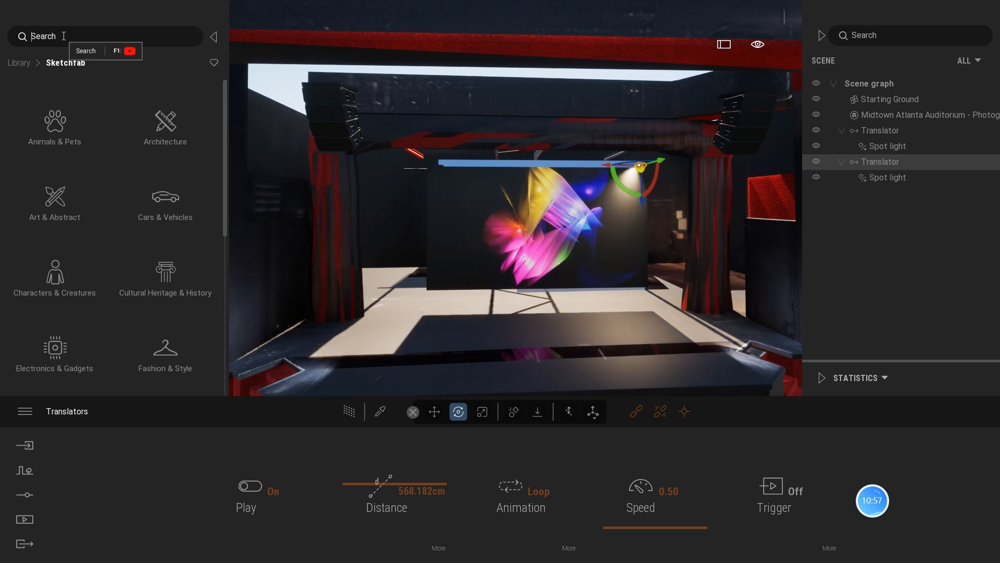
pyautogui.write('disco')
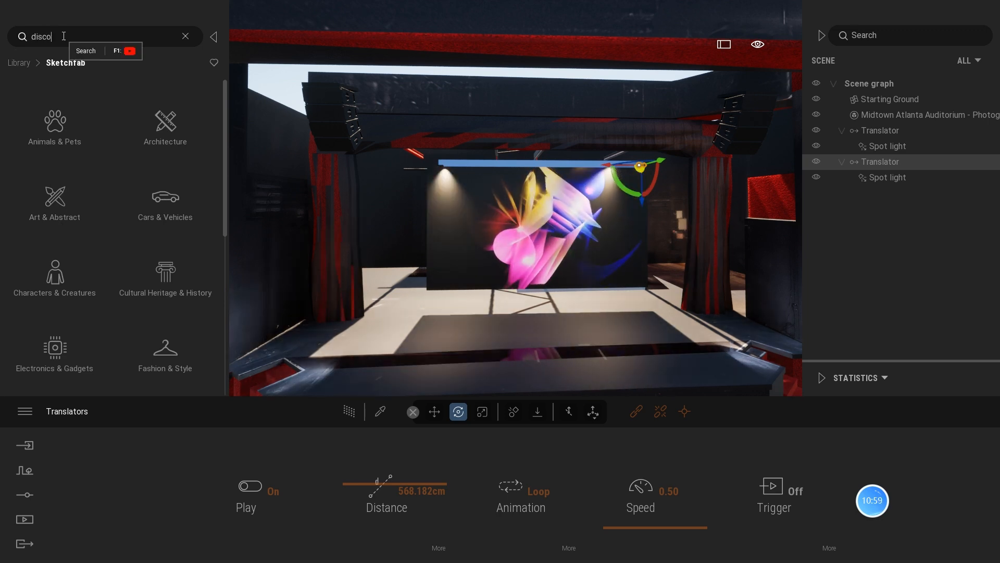
pyautogui.press('Return')
pyautogui.moveTo(73, 176)
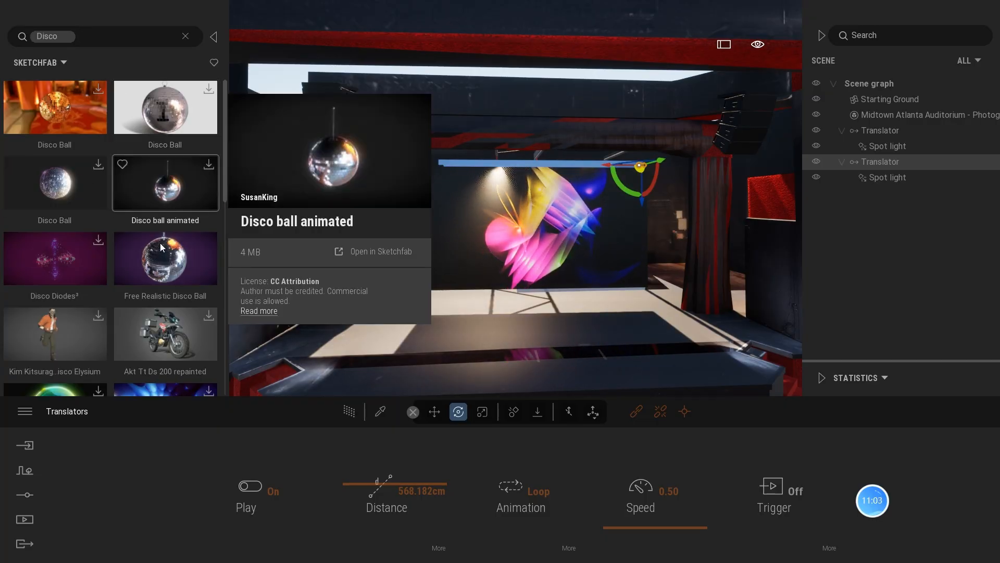
pyautogui.moveTo(162, 250)
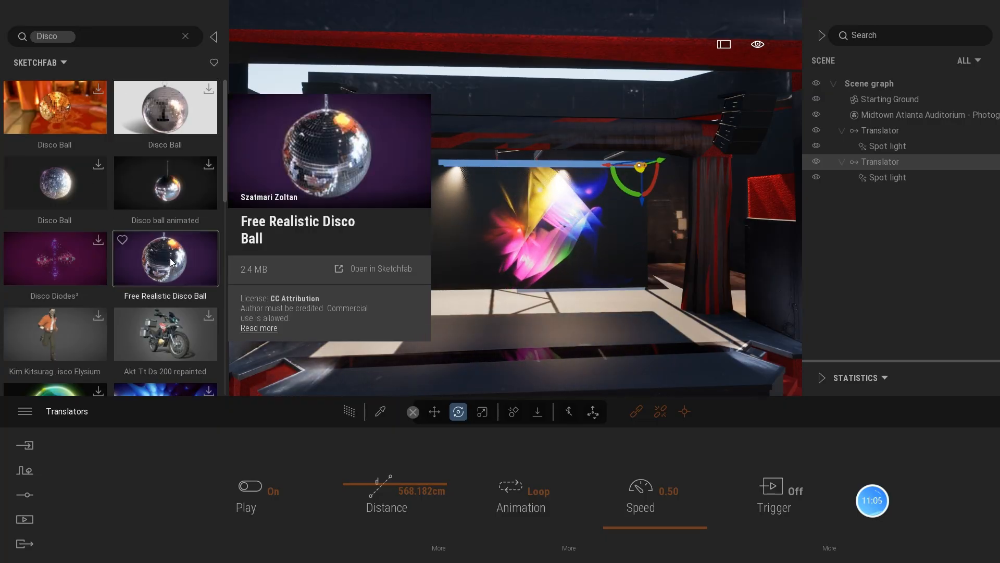
pyautogui.moveTo(164, 255); pyautogui.dragTo(541, 155)
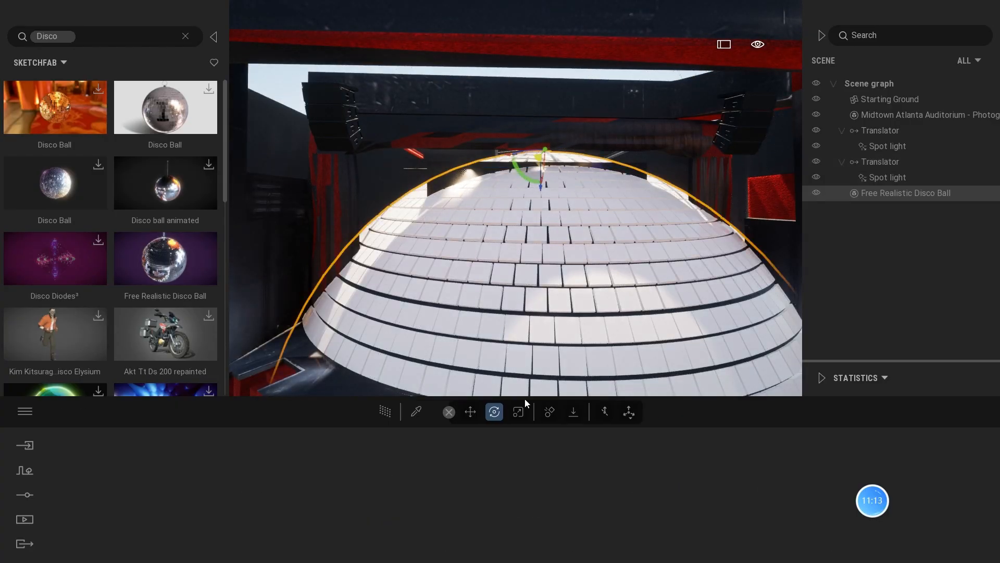
# Scale the disco ball down uniformly to a small ball in front of the upper part of the stage screen.
pyautogui.click(518, 411)
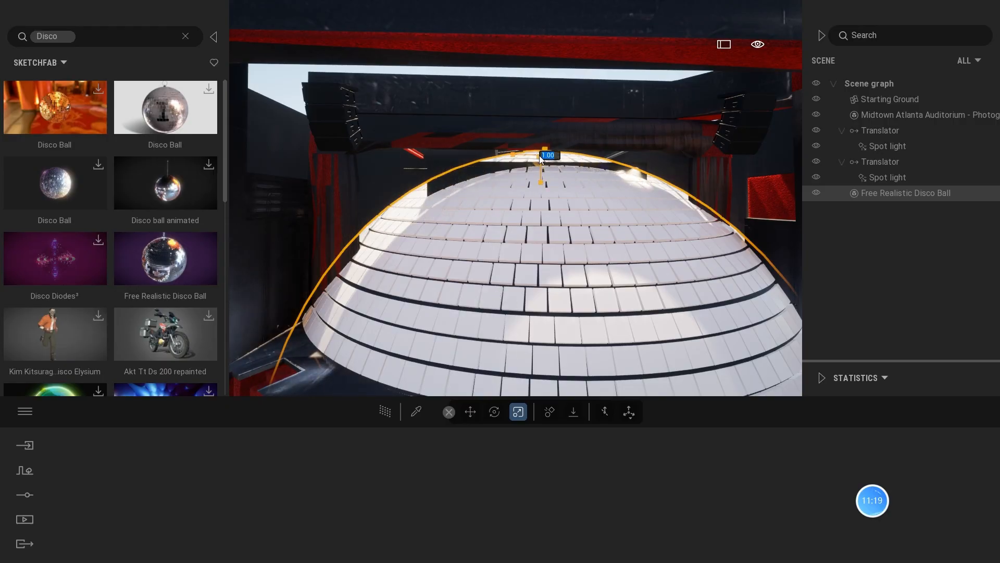
pyautogui.moveTo(541, 159); pyautogui.dragTo(543, 158)
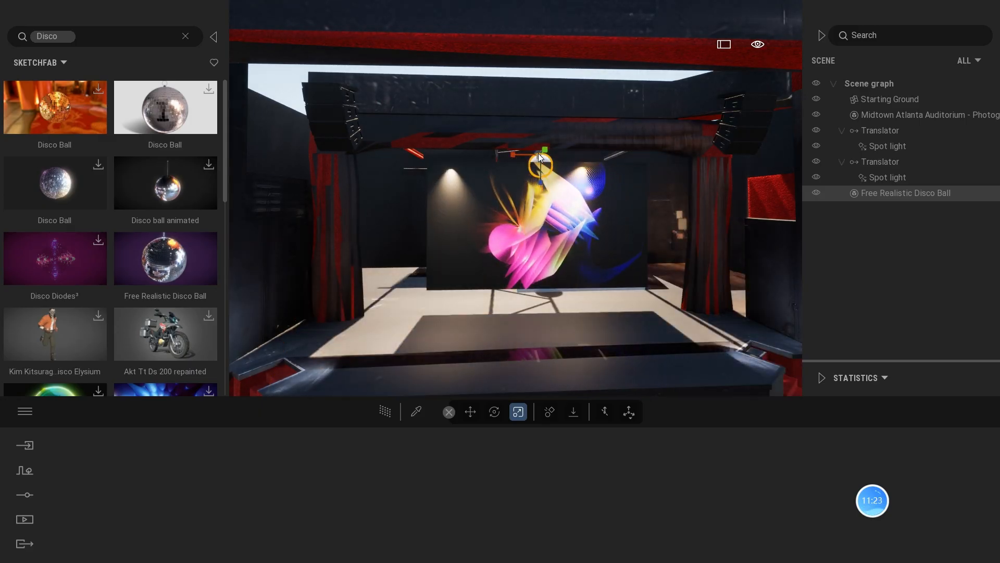
pyautogui.click(538, 156)
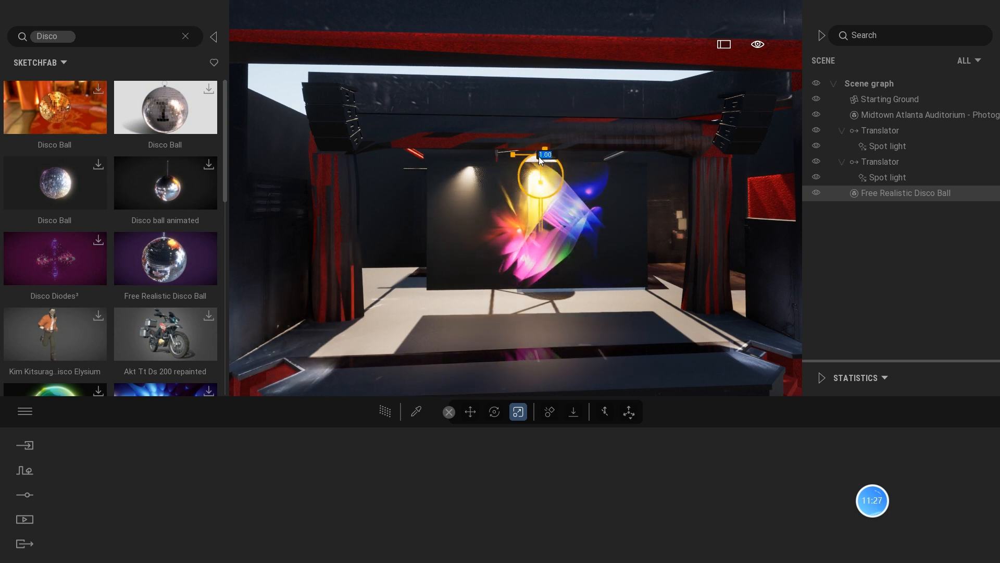
pyautogui.press('Escape')
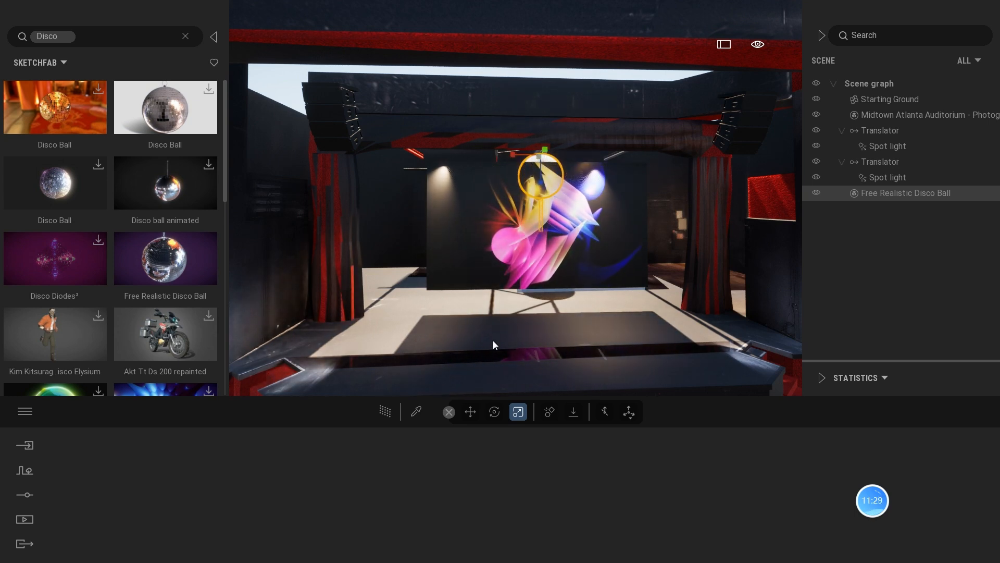
# Move the disco ball up and forward in front of the screen's top centre and scale it down slightly.
pyautogui.click(471, 412)
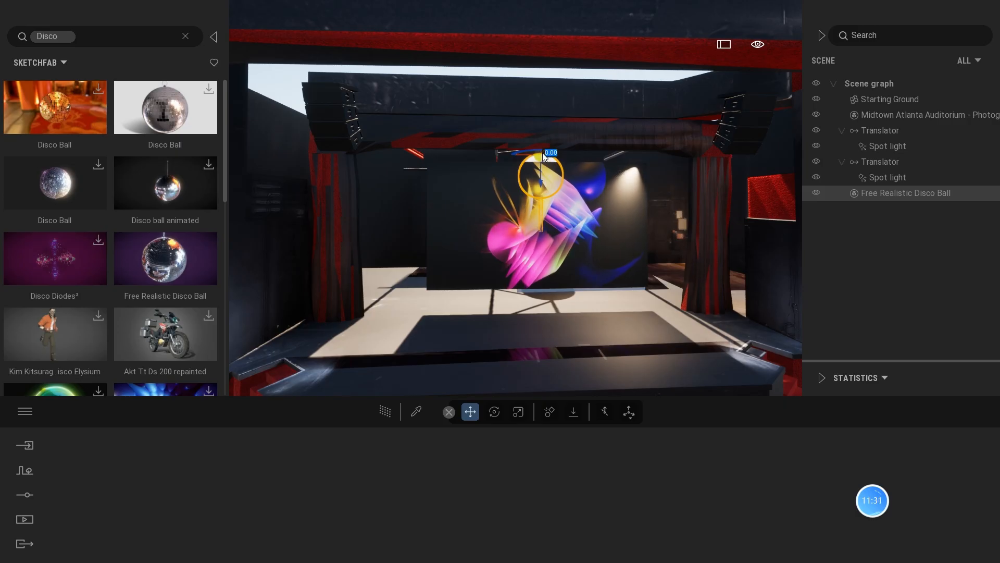
pyautogui.moveTo(542, 150); pyautogui.dragTo(546, 121)
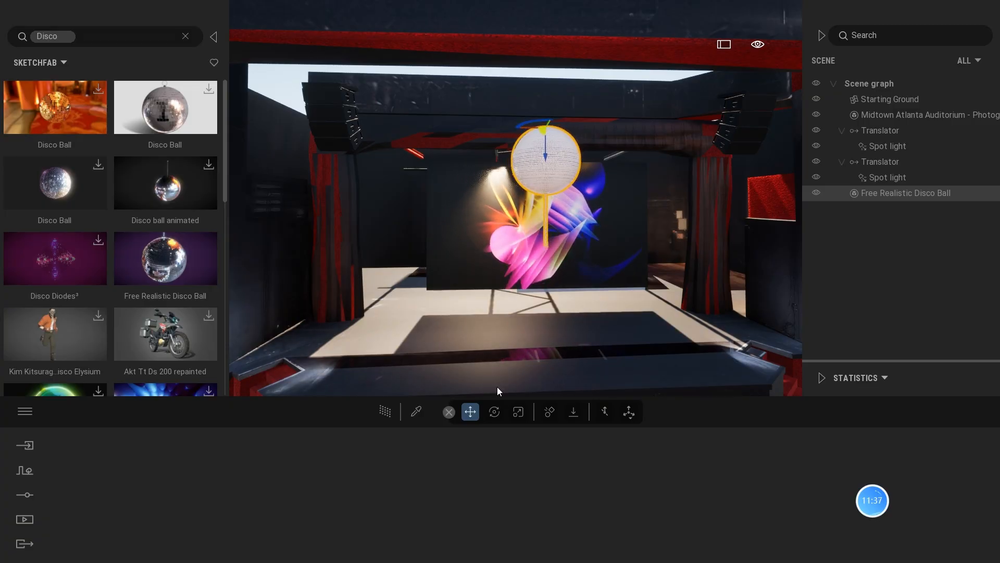
pyautogui.click(518, 412)
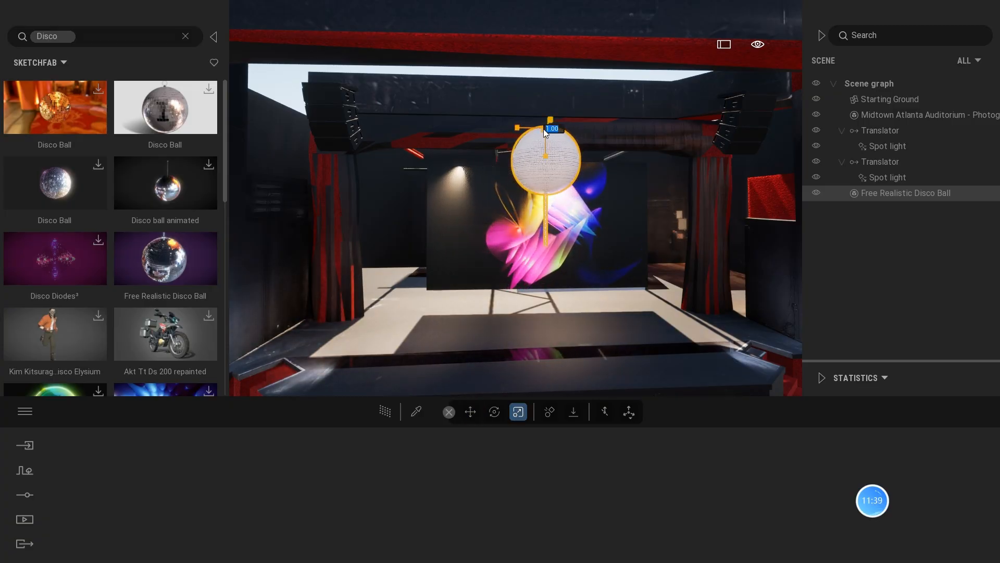
pyautogui.moveTo(544, 130); pyautogui.dragTo(546, 162)
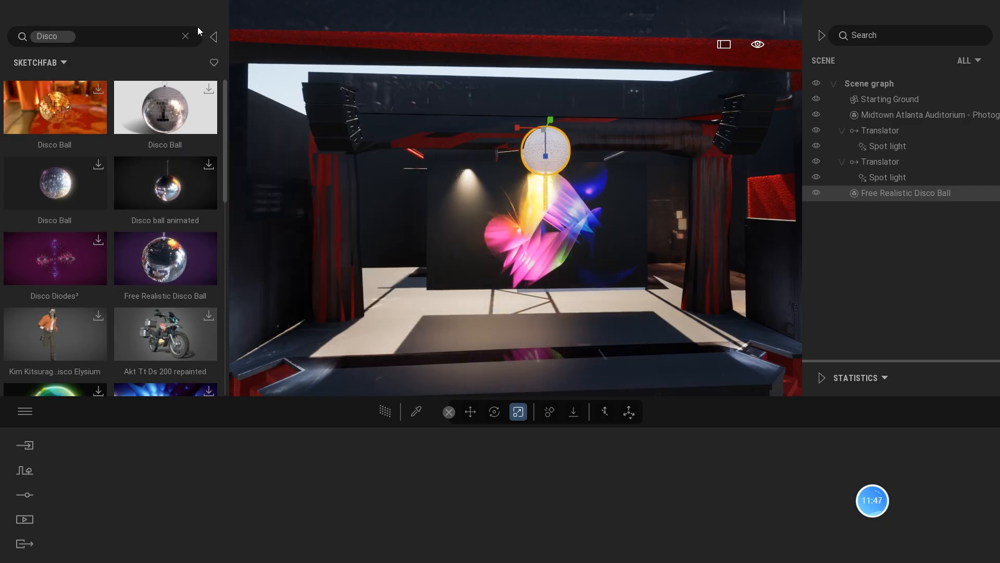
# Apply the Reflective glass material from the library's glass materials to the disco ball.
pyautogui.click(185, 36)
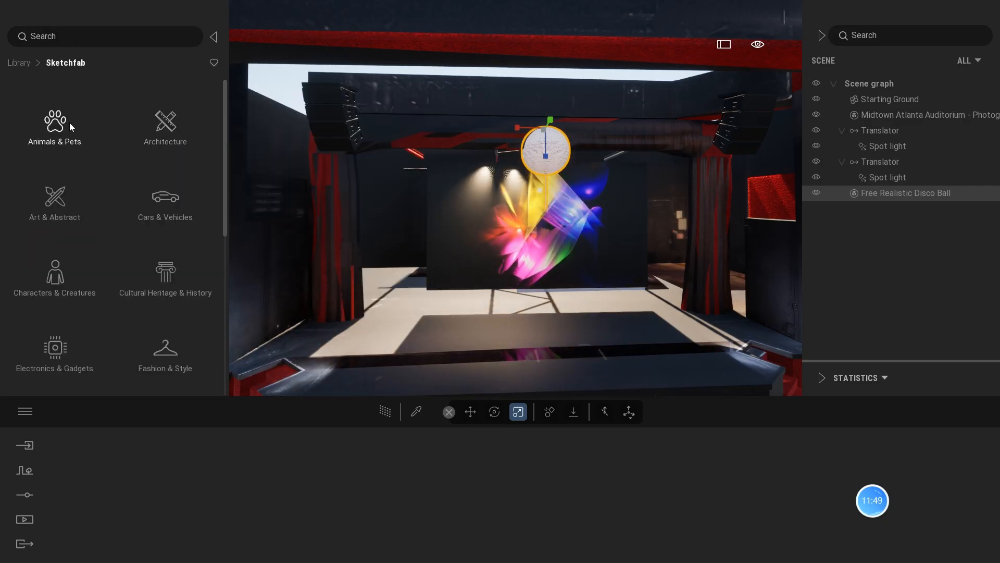
pyautogui.click(22, 63)
pyautogui.click(53, 126)
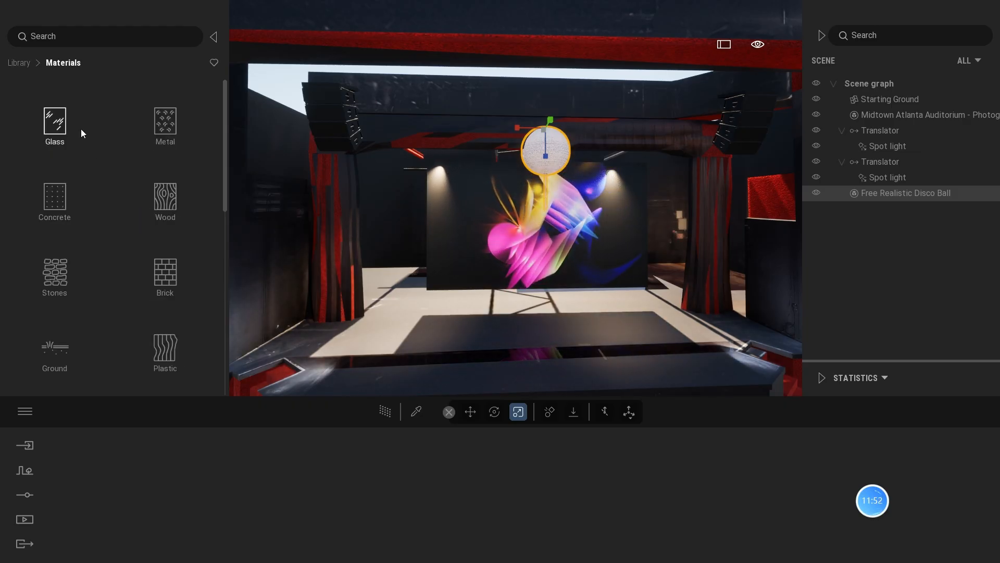
pyautogui.click(52, 116)
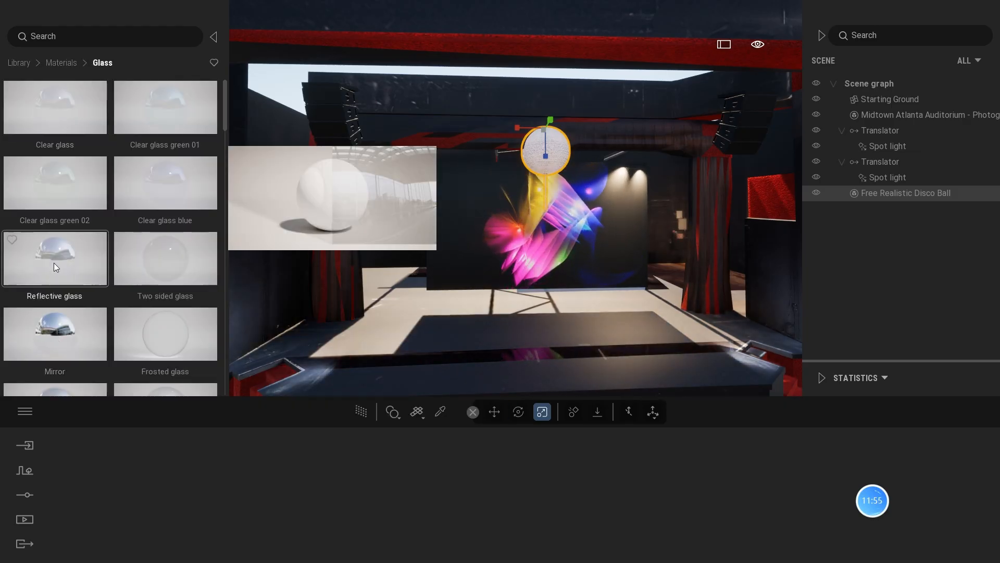
pyautogui.moveTo(54, 263); pyautogui.dragTo(546, 146)
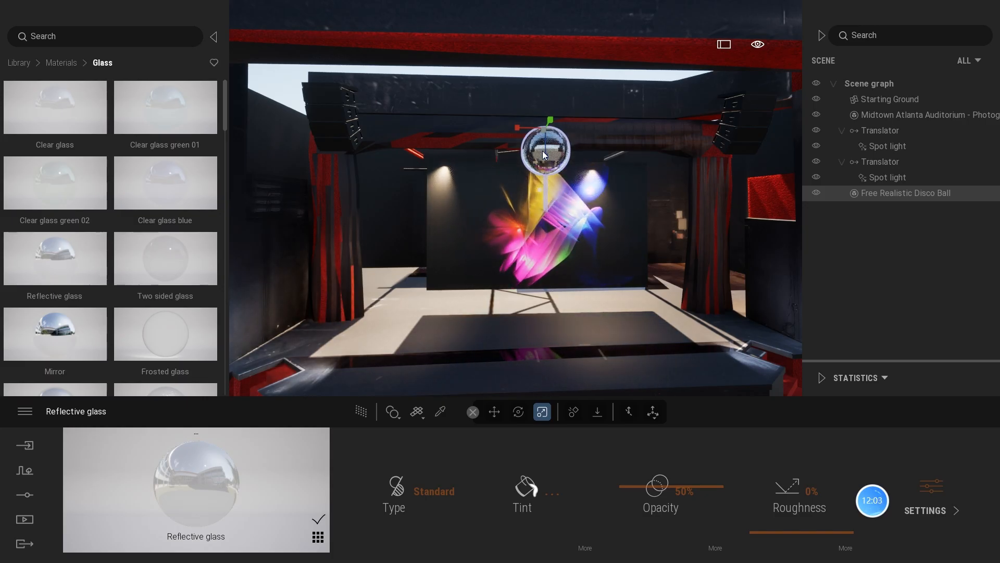
# Try the Multicolored Neon material on the disco ball and undo it.
pyautogui.click(60, 63)
pyautogui.scroll(-5, 55, 290)
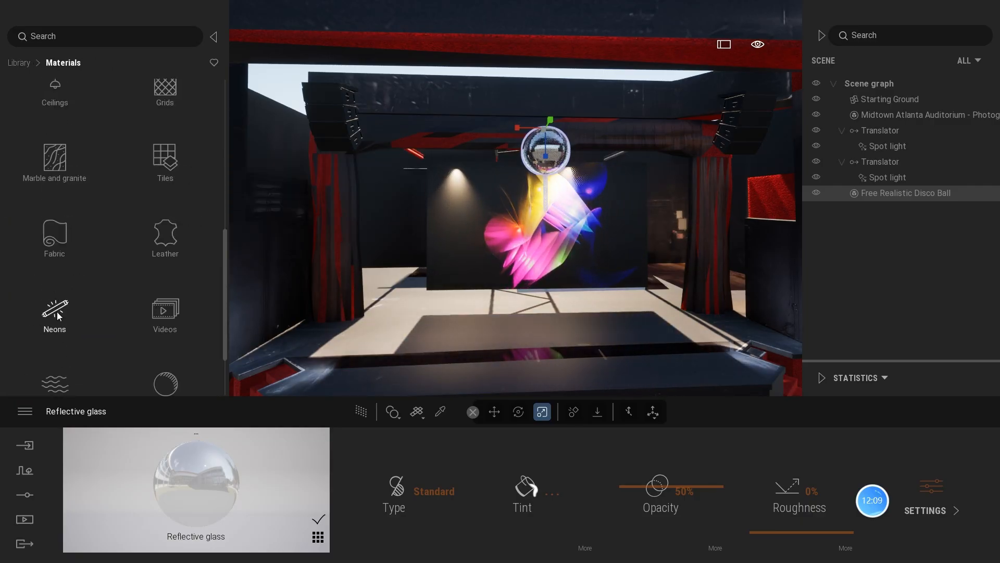
pyautogui.click(57, 312)
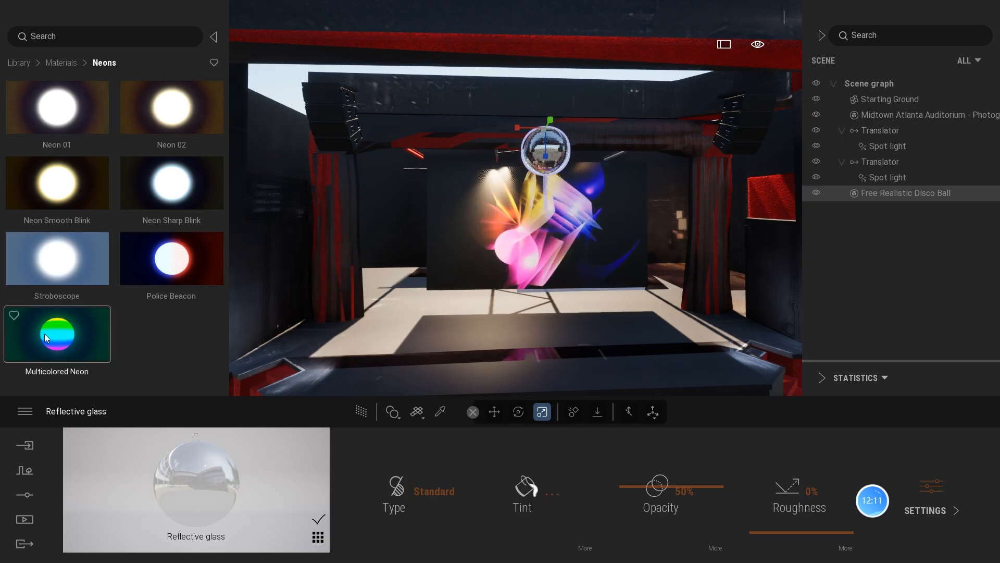
pyautogui.moveTo(58, 333); pyautogui.dragTo(545, 151)
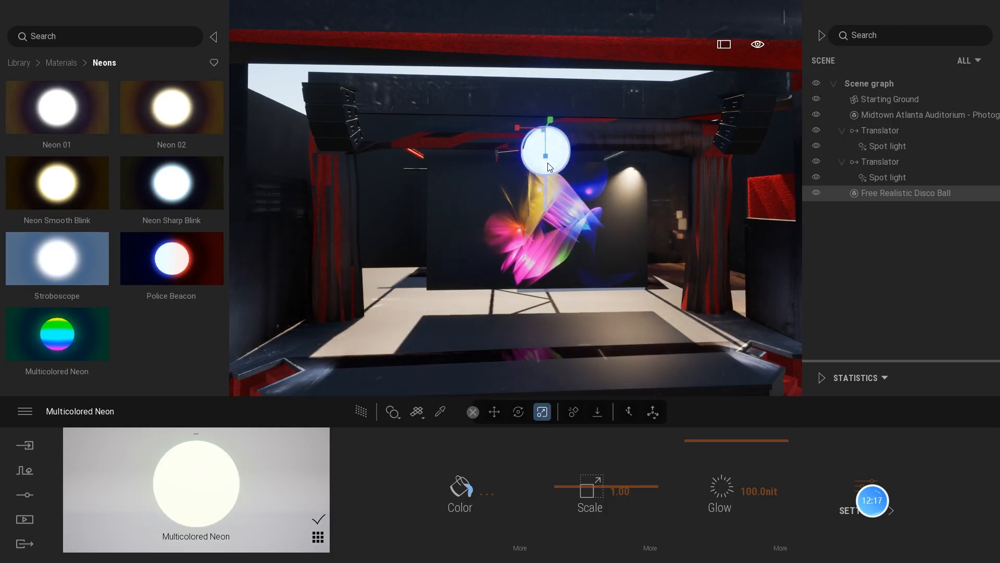
pyautogui.hotkey('ctrl', 'z')
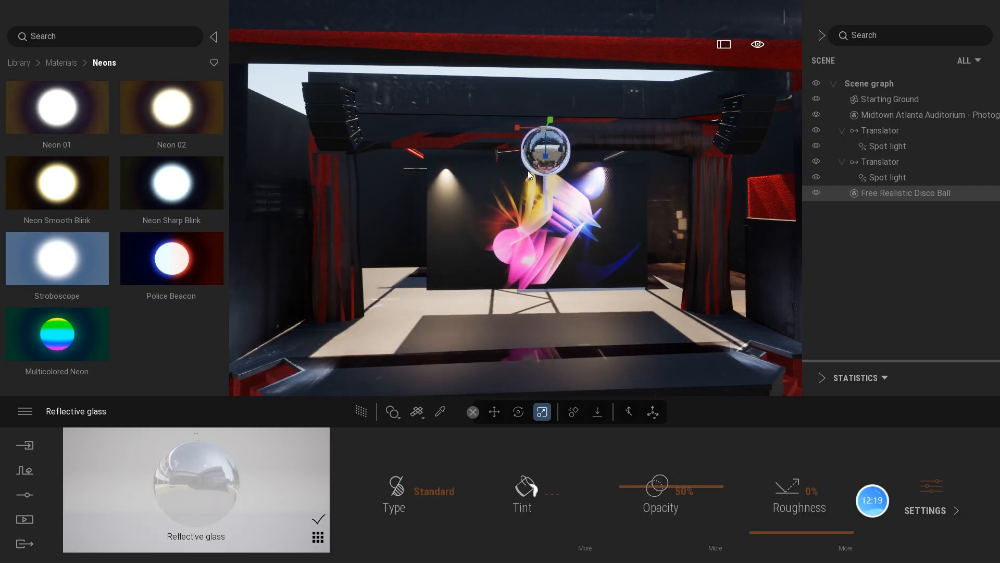
# Place a Rotator animator from the library's tools on the disco ball.
pyautogui.click(19, 62)
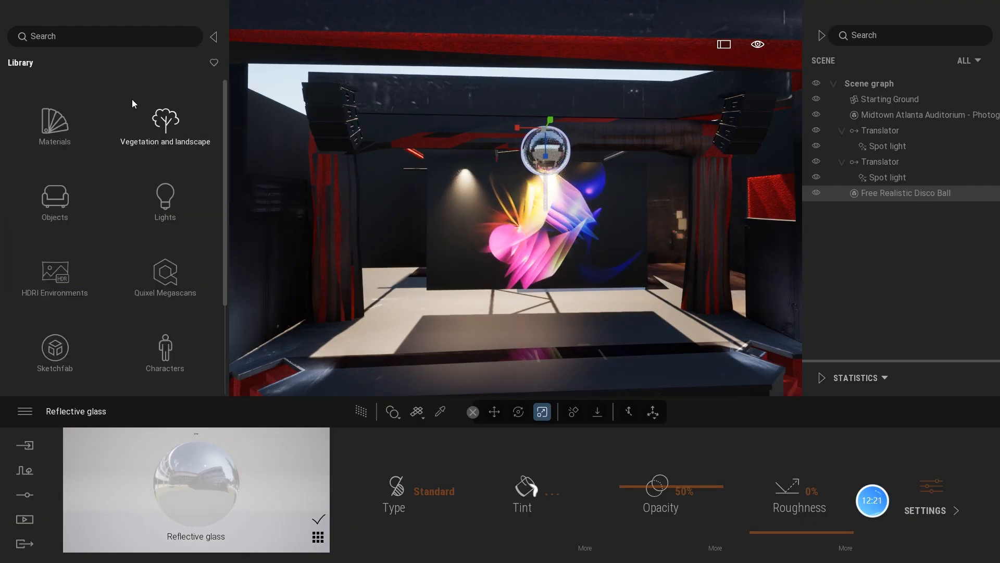
pyautogui.scroll(-3, 179, 340)
pyautogui.click(165, 295)
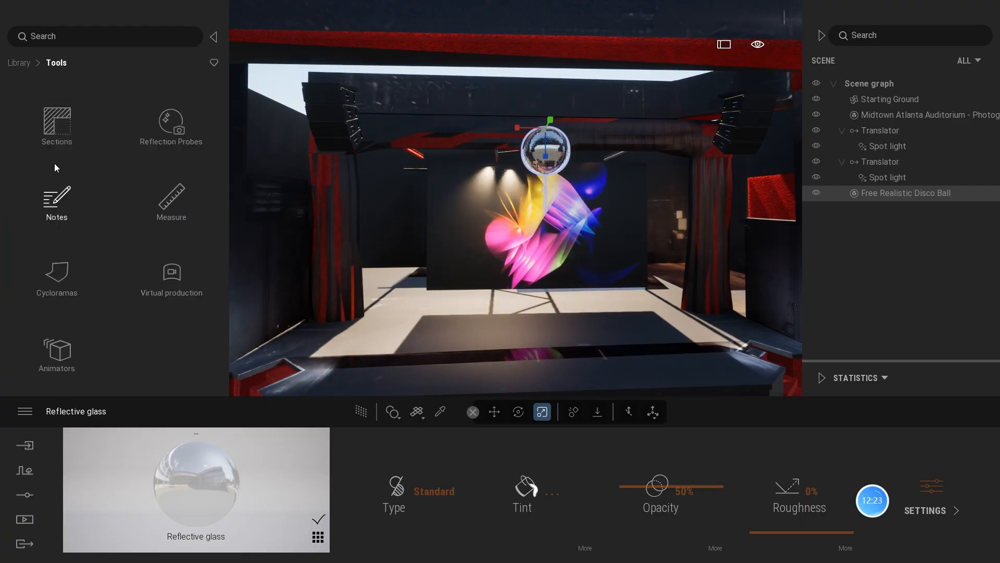
pyautogui.click(57, 352)
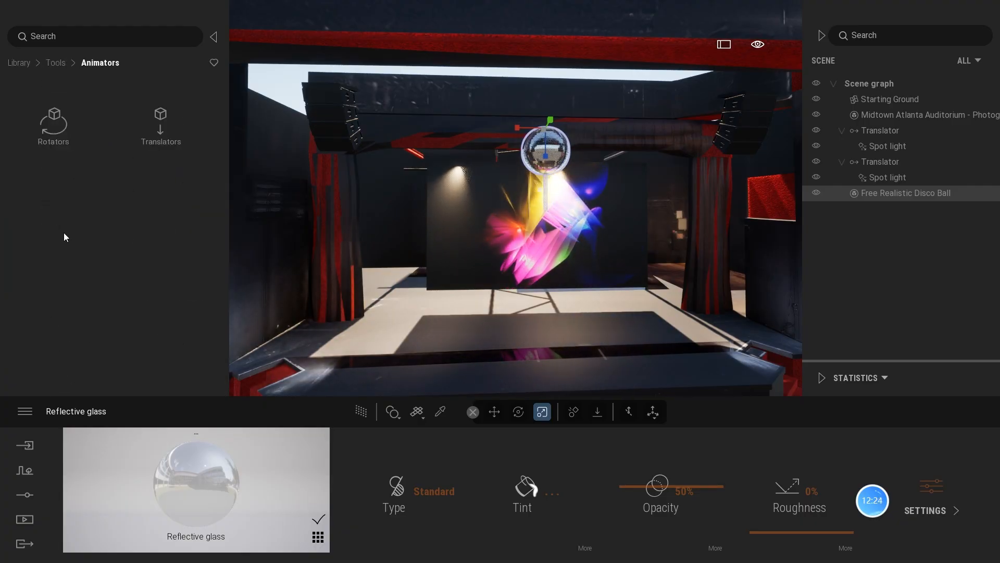
pyautogui.click(59, 133)
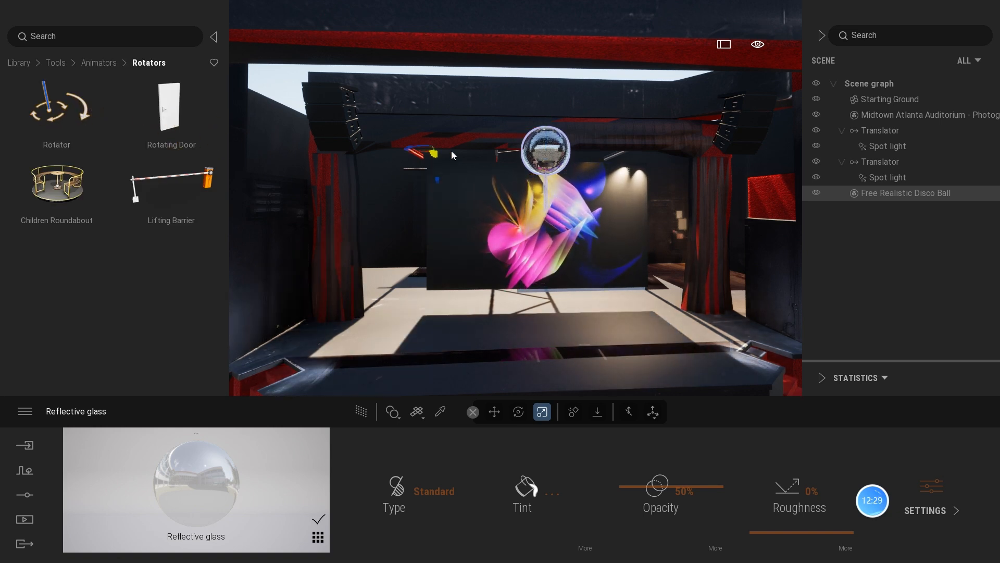
pyautogui.click(547, 151)
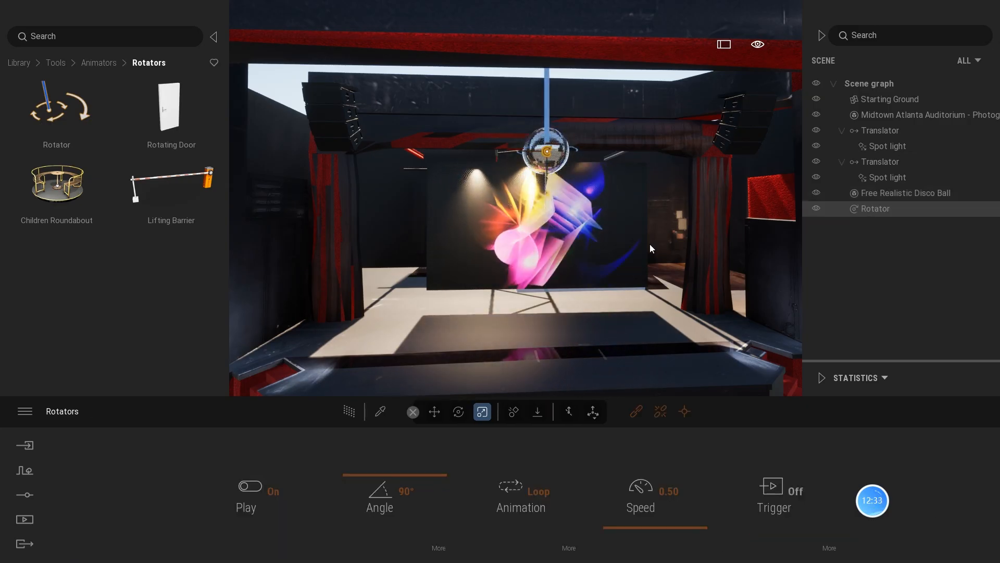
# Try nesting the disco ball under the Rotator in the scene graph and undo it.
pyautogui.moveTo(649, 244)
pyautogui.keyDown('shift'); pyautogui.mouseDown(button='middle')
pyautogui.moveTo(625, 255)
pyautogui.moveTo(662, 251)
pyautogui.moveTo(628, 253)
pyautogui.moveTo(654, 245)
pyautogui.moveTo(639, 253)
pyautogui.mouseUp(button='middle'); pyautogui.keyUp('shift')
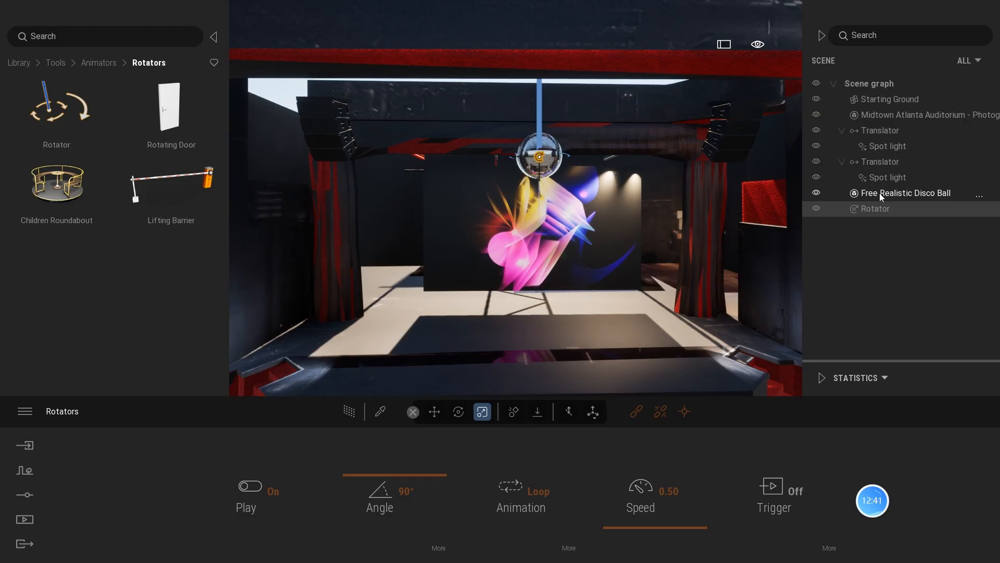
pyautogui.moveTo(875, 194)
pyautogui.mouseDown()
pyautogui.moveTo(883, 214)
pyautogui.moveTo(885, 201)
pyautogui.moveTo(866, 199)
pyautogui.moveTo(868, 214)
pyautogui.moveTo(881, 213)
pyautogui.mouseUp()
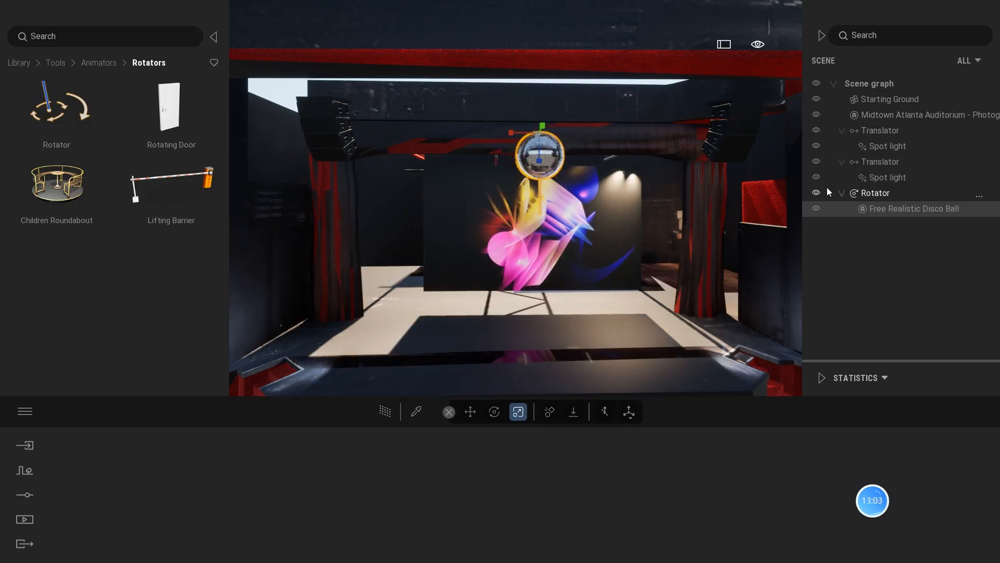
pyautogui.hotkey('ctrl', 'z')
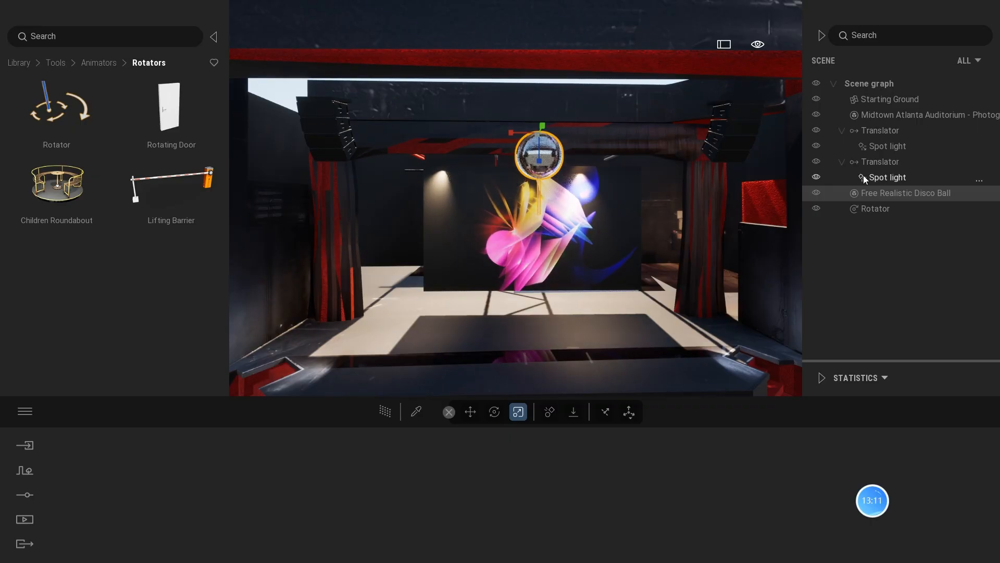
# Move the Rotator horizontally so that its pivot lines up with the centre of the disco ball.
pyautogui.click(873, 208)
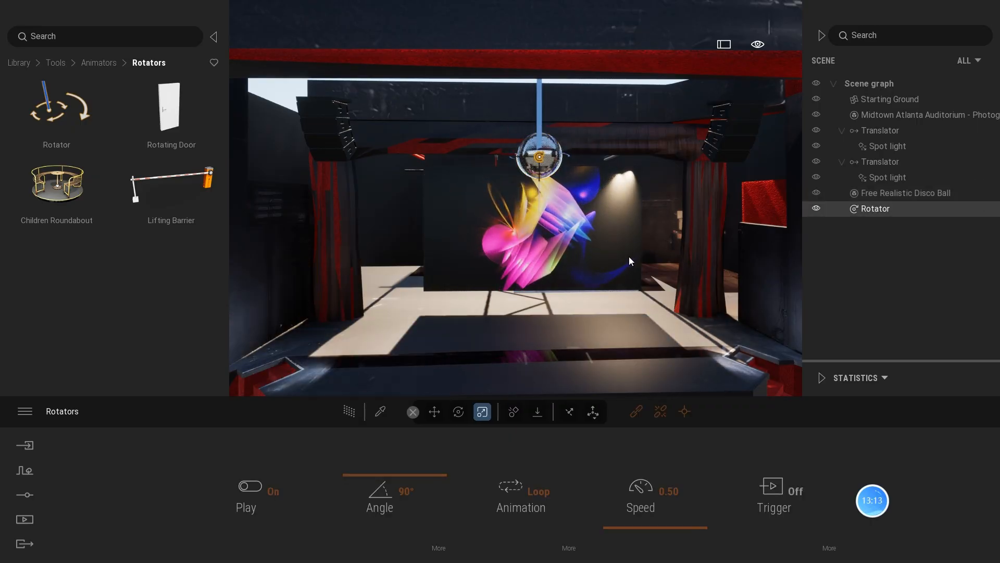
pyautogui.moveTo(630, 256); pyautogui.dragTo(602, 229, button='right')
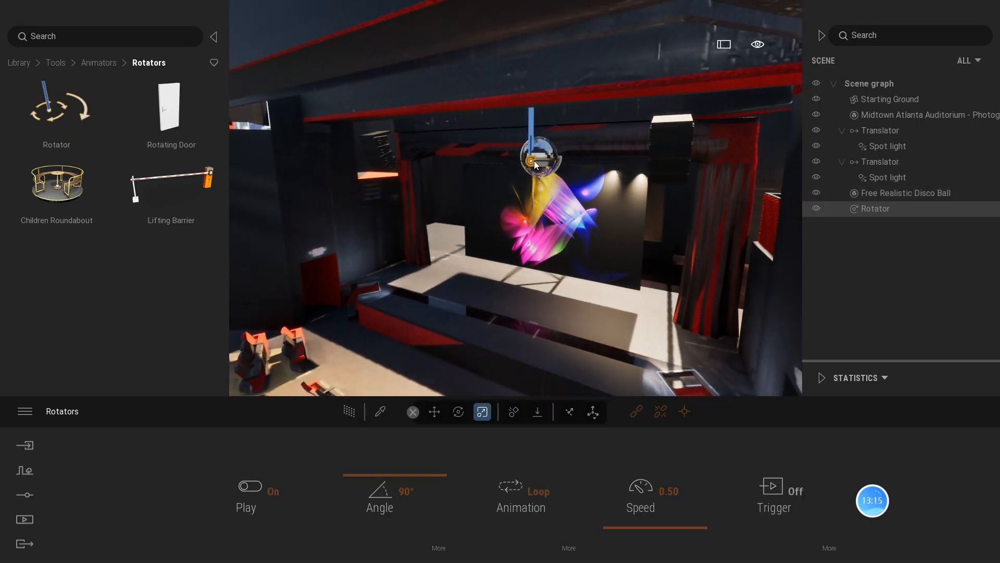
pyautogui.click(435, 411)
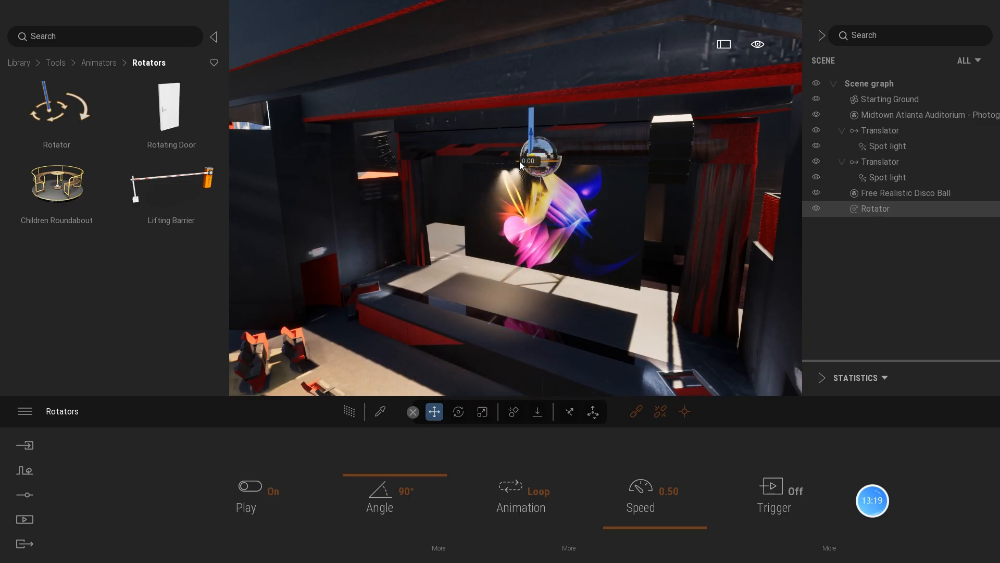
pyautogui.moveTo(521, 160); pyautogui.dragTo(526, 160)
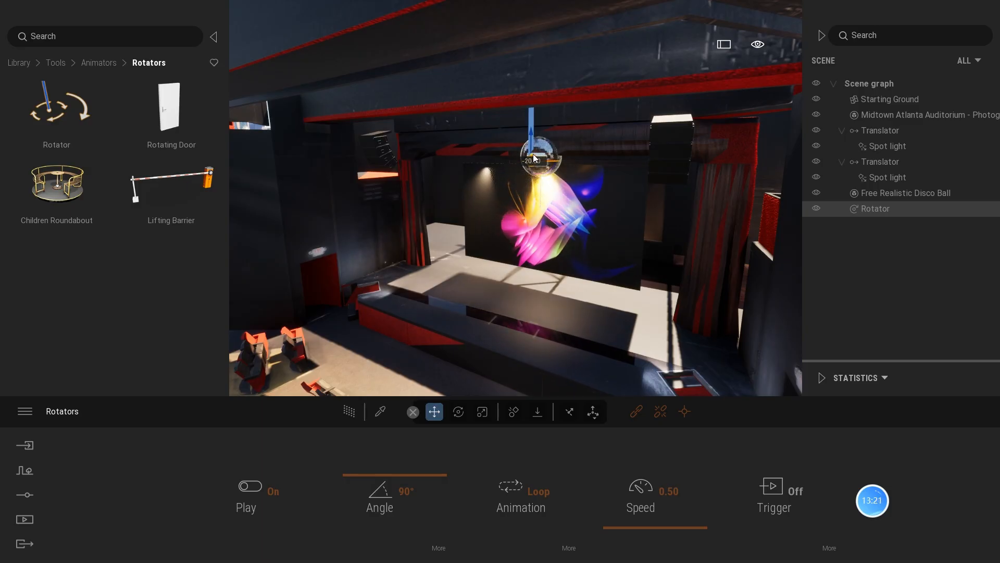
pyautogui.click(879, 208)
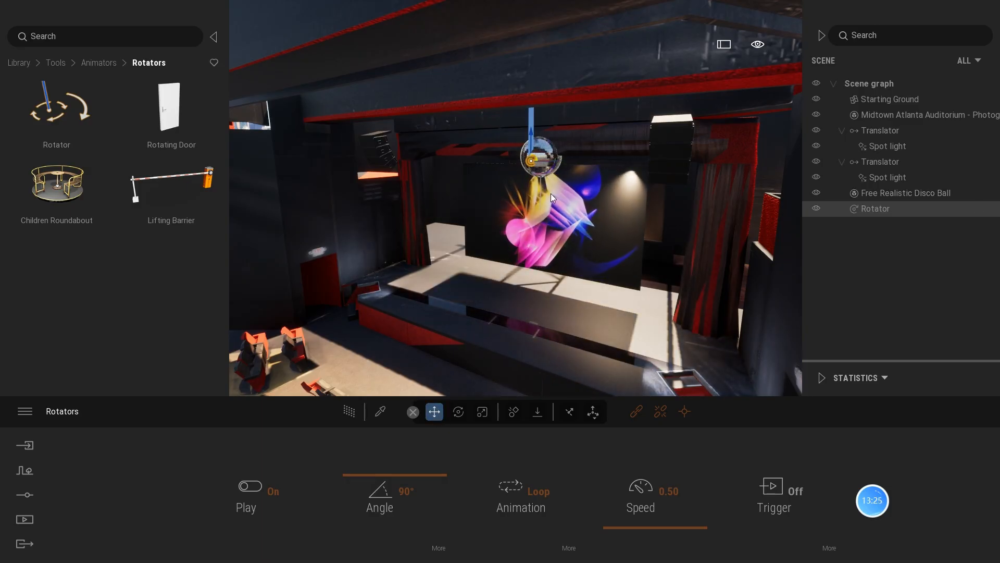
pyautogui.keyDown('shift'); pyautogui.moveTo(551, 194); pyautogui.dragTo(494, 174, button='middle'); pyautogui.keyUp('shift')
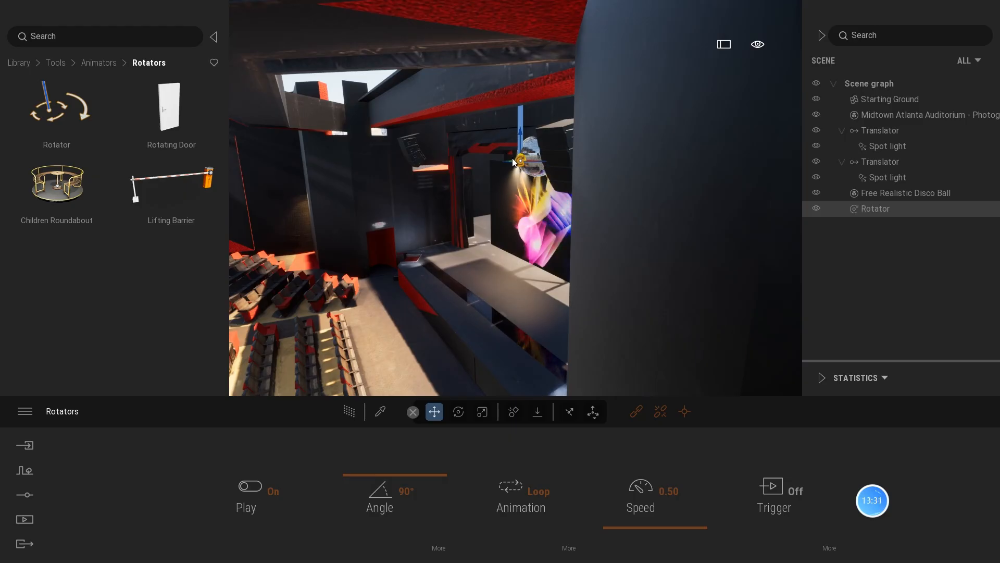
pyautogui.moveTo(512, 165); pyautogui.dragTo(531, 165)
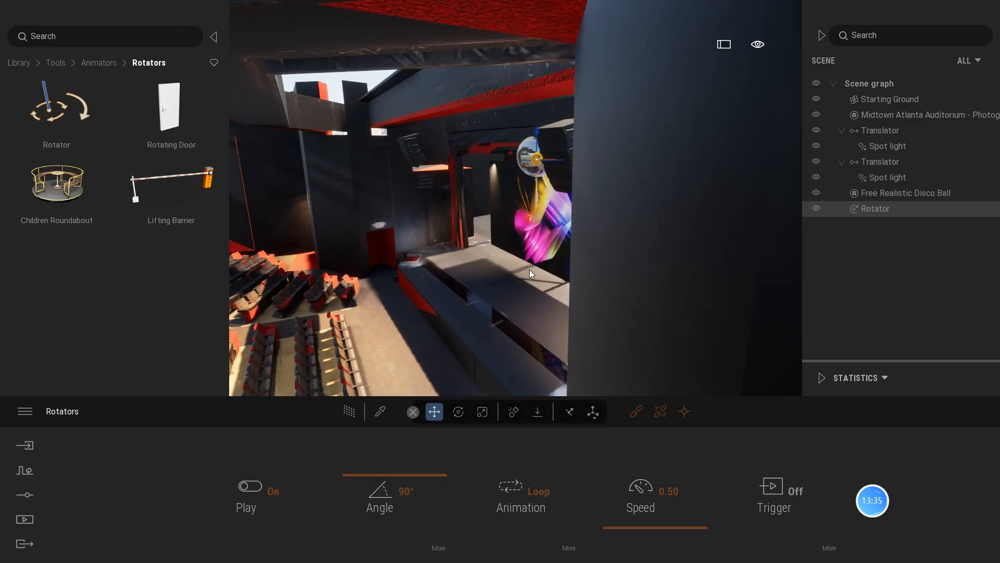
pyautogui.keyDown('shift'); pyautogui.moveTo(529, 270); pyautogui.dragTo(682, 245, button='middle'); pyautogui.keyUp('shift')
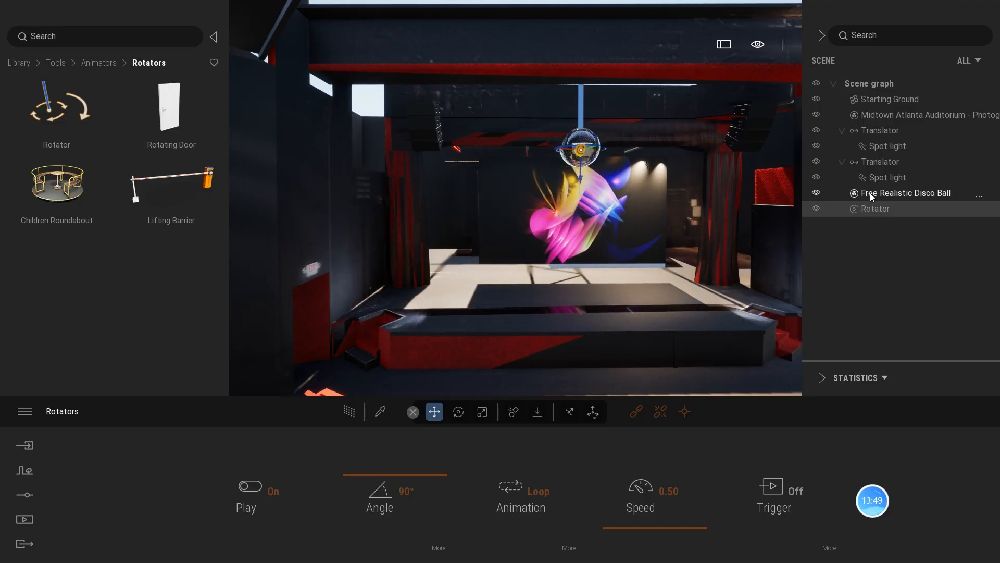
# Nest the disco ball under the Rotator in the scene graph and set the Rotator's angle to 360°.
pyautogui.moveTo(870, 193)
pyautogui.mouseDown()
pyautogui.moveTo(871, 217)
pyautogui.moveTo(881, 194)
pyautogui.mouseUp()
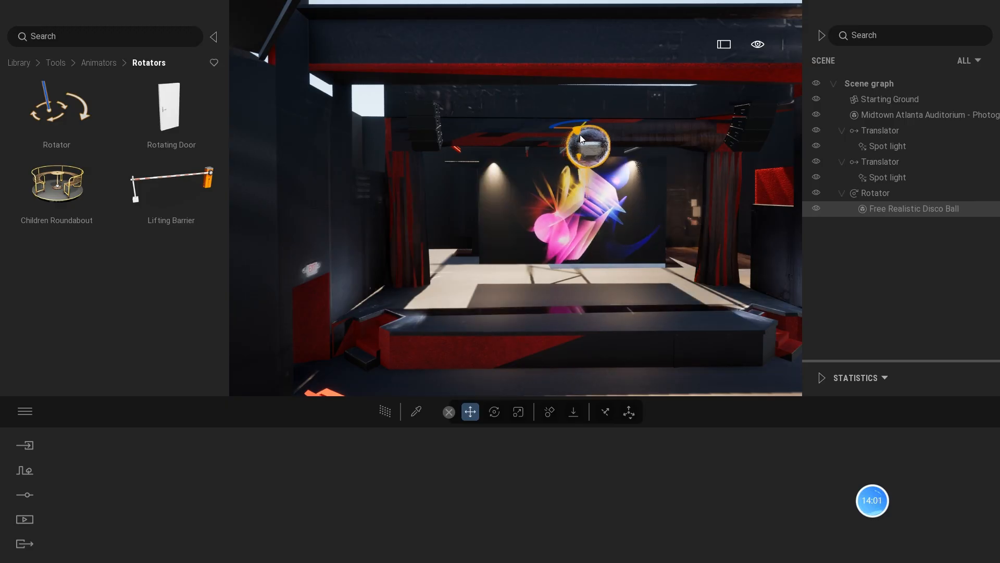
pyautogui.moveTo(885, 511)
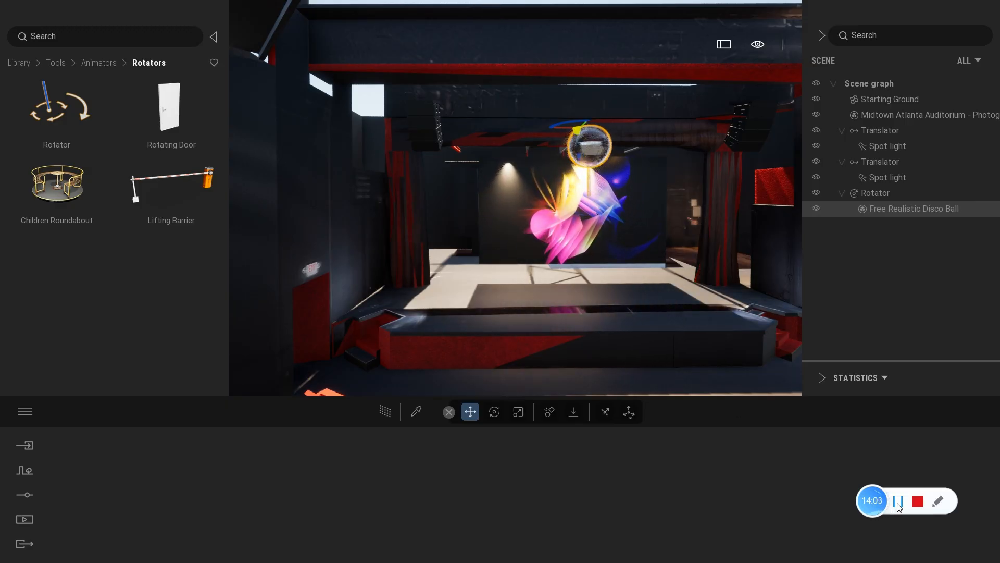
pyautogui.click(615, 261)
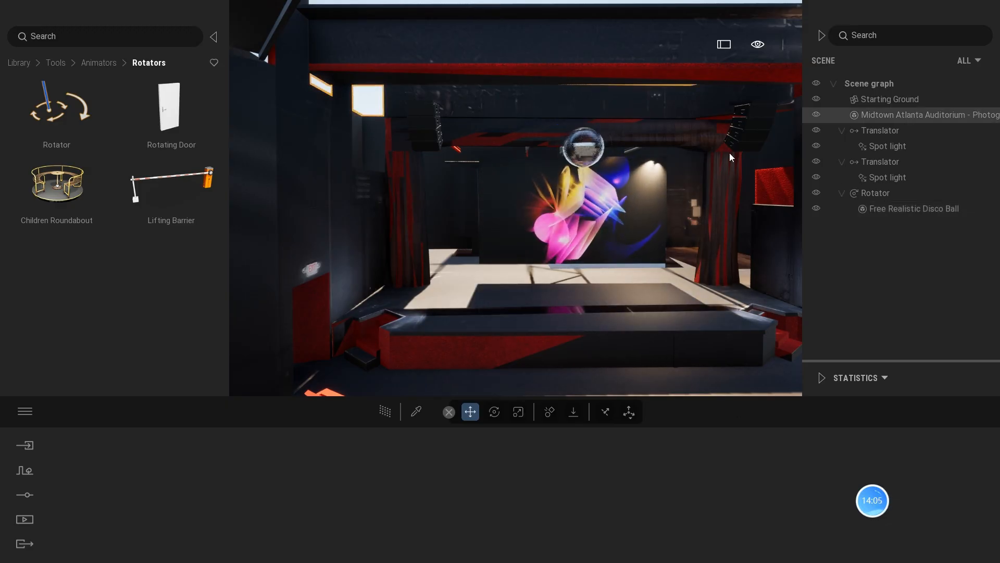
pyautogui.click(860, 193)
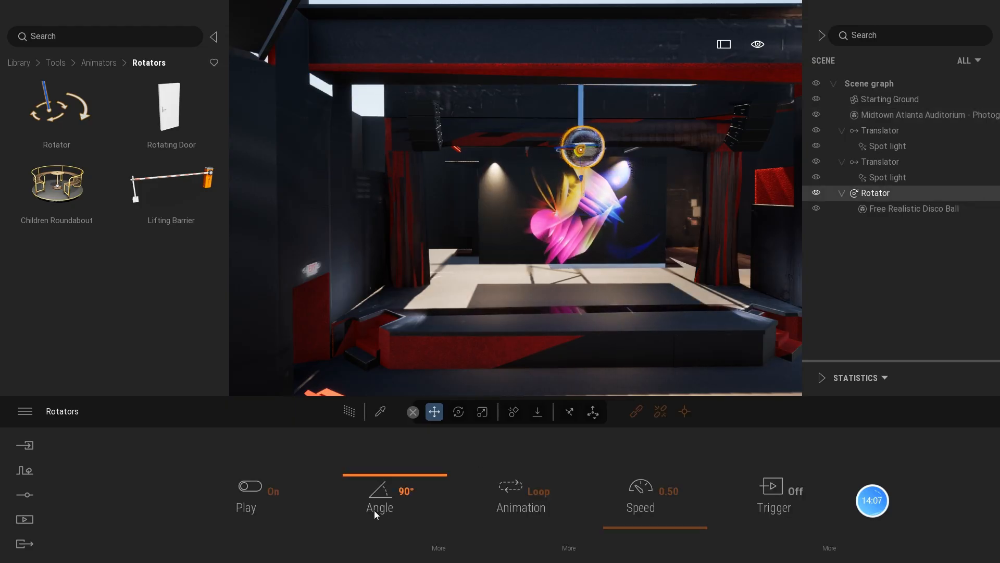
pyautogui.moveTo(383, 473); pyautogui.dragTo(392, 429)
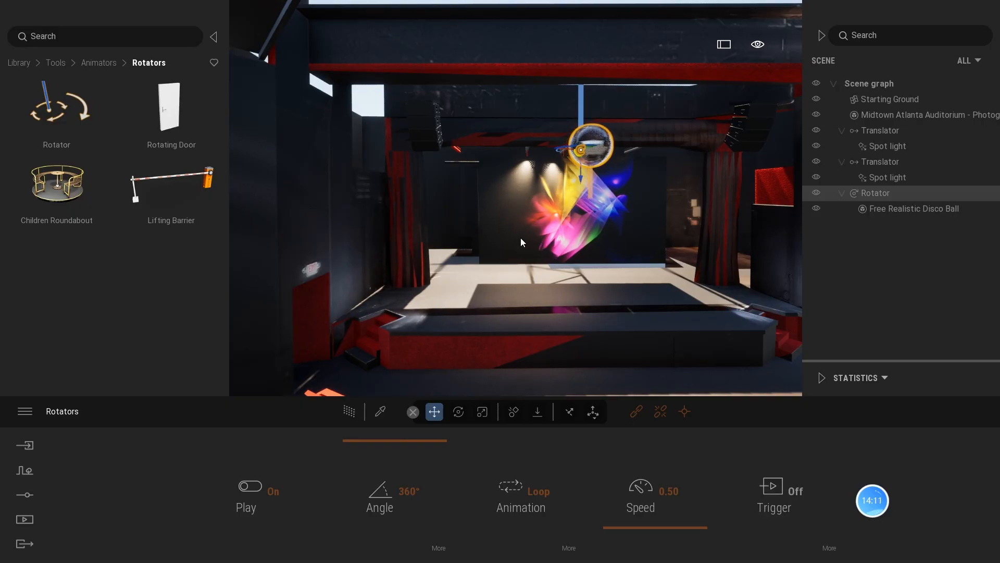
# Toggle the local/world axis mode with the disco ball selected, and select the Rotator again.
pyautogui.click(867, 209)
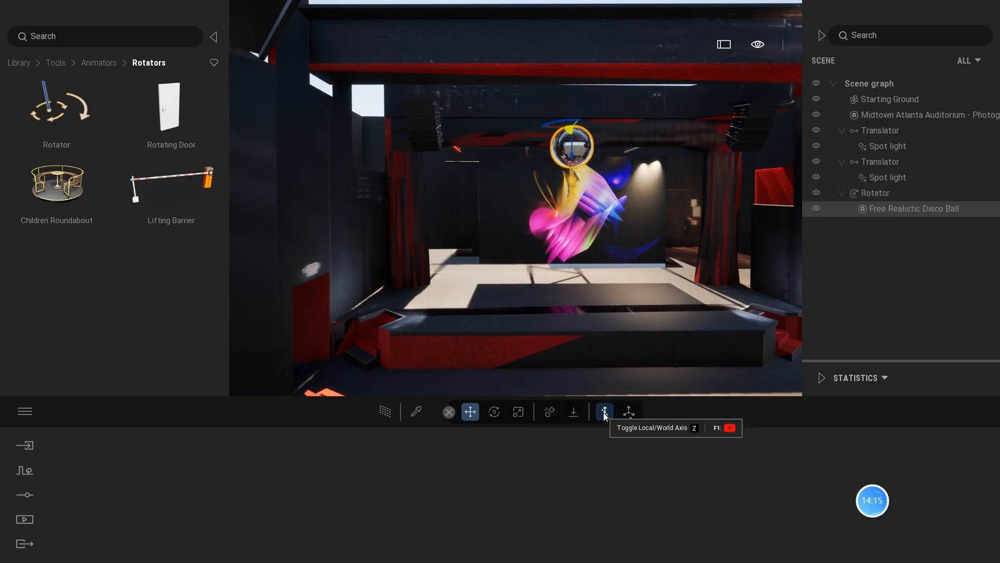
pyautogui.click(873, 194)
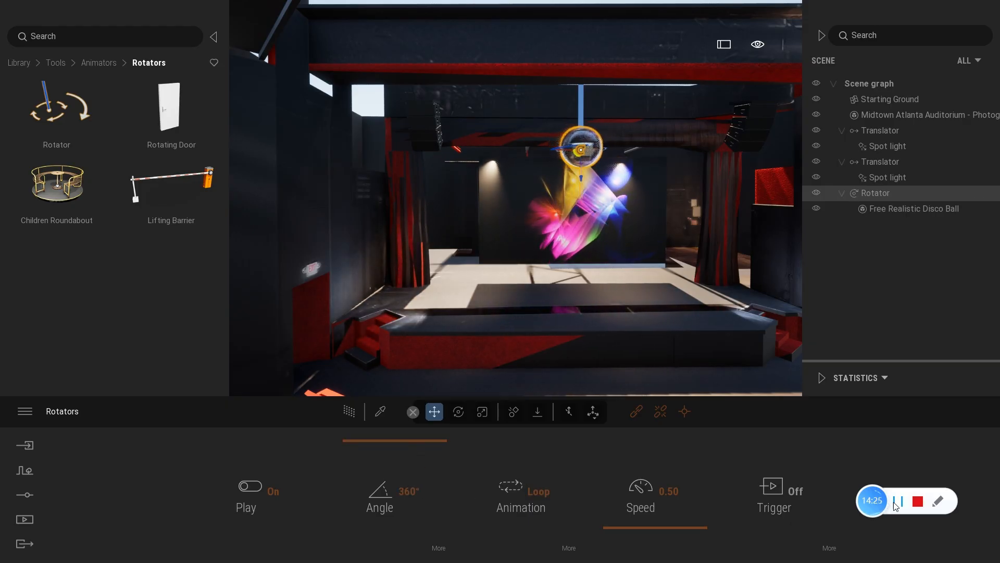
pyautogui.click(897, 502)
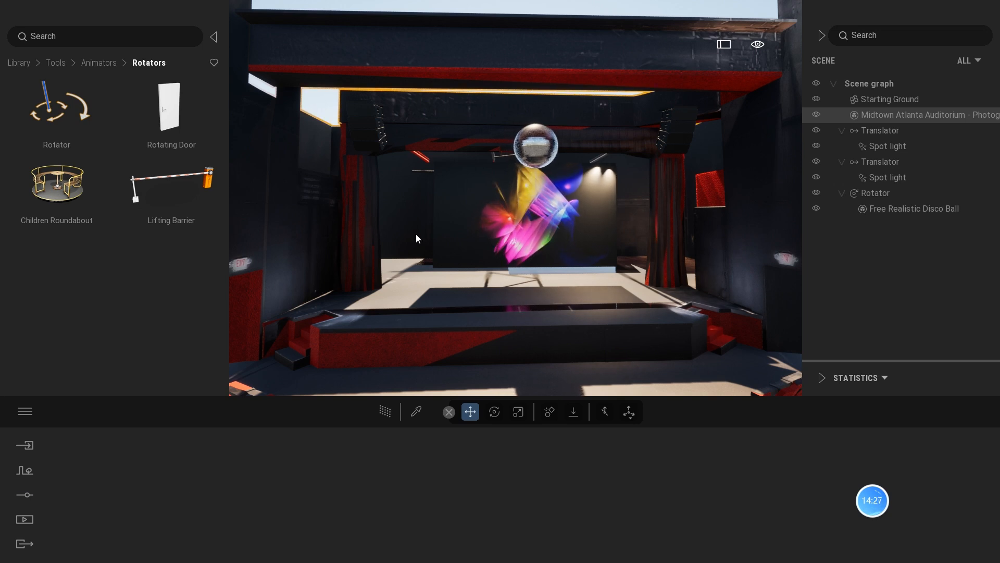
# Try the X and Y rotation axes on the disco ball's Rotator and set its axis back to Z.
pyautogui.click(874, 199)
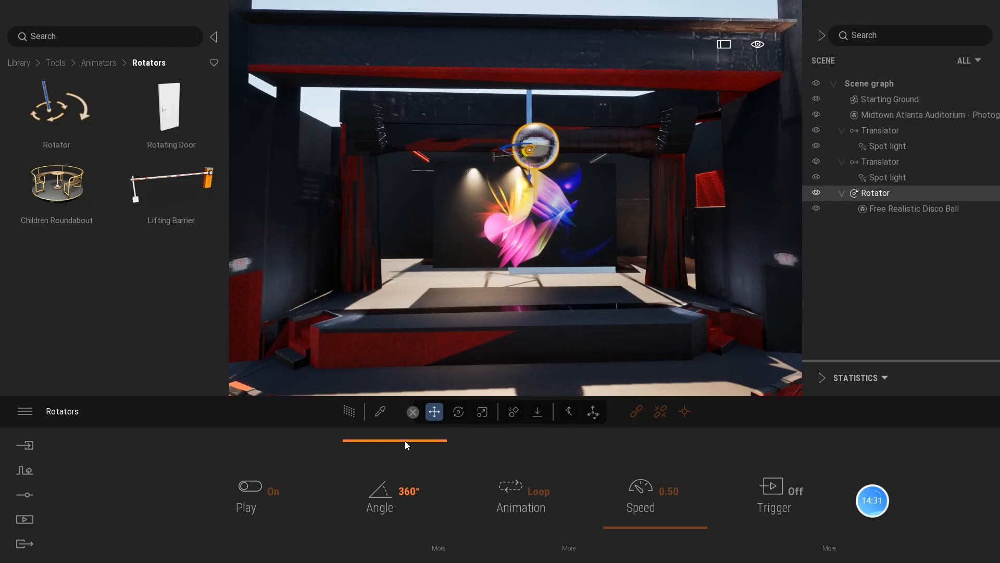
pyautogui.click(438, 548)
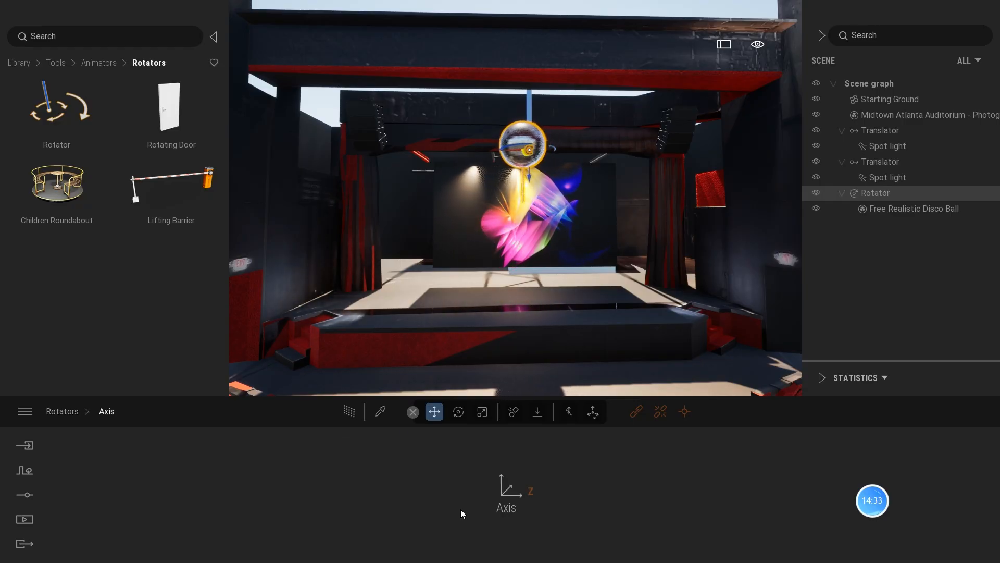
pyautogui.click(500, 475)
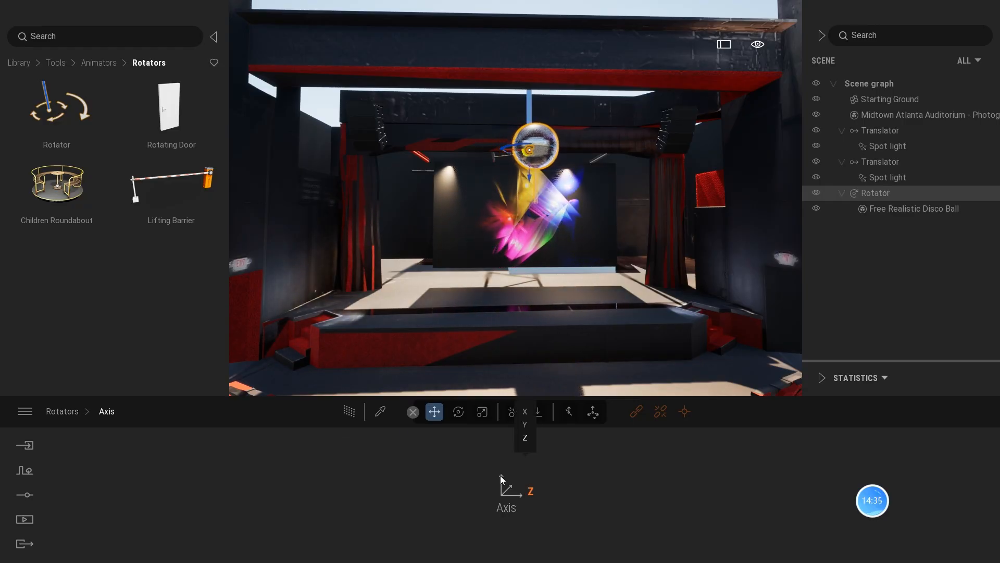
pyautogui.click(525, 412)
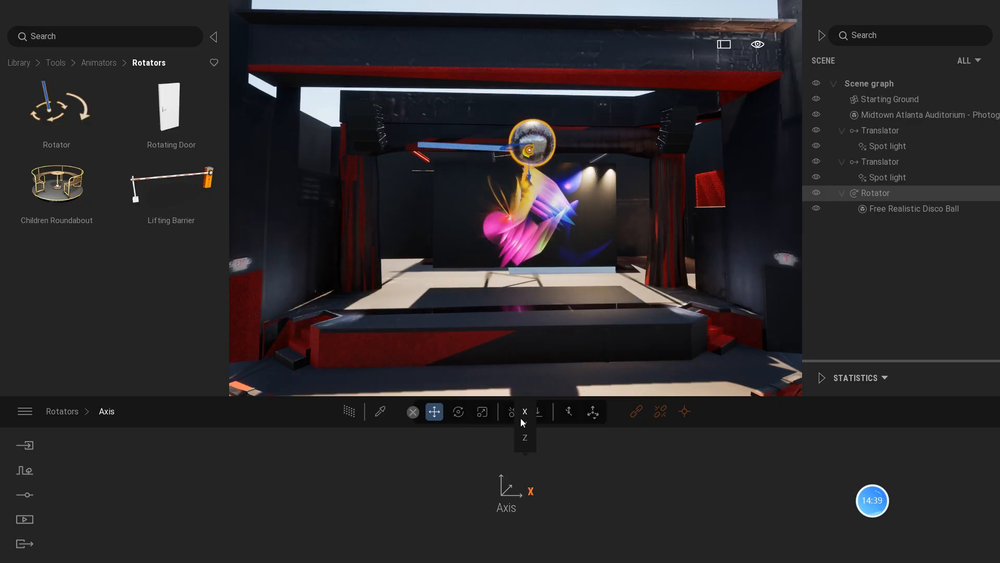
pyautogui.click(500, 476)
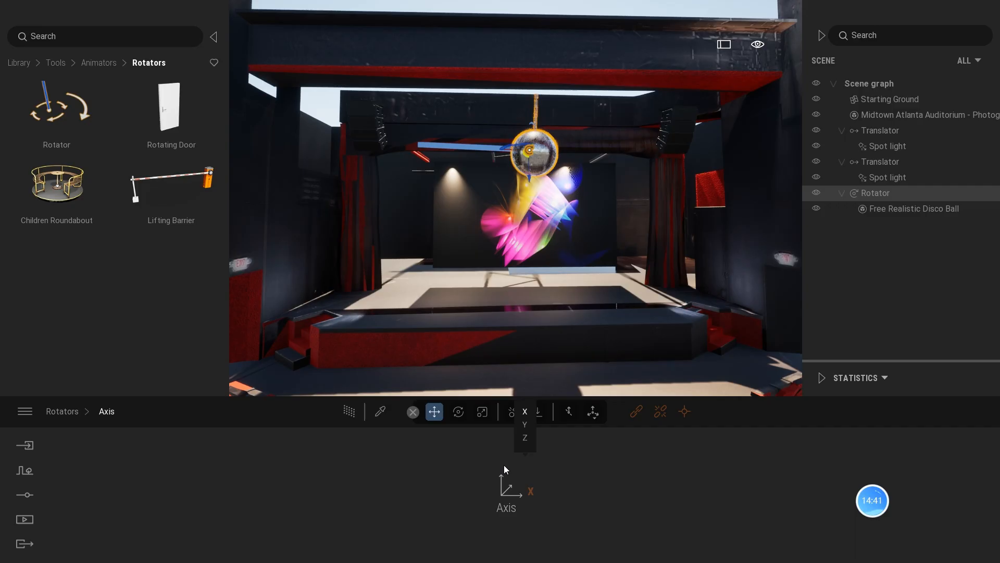
pyautogui.click(525, 424)
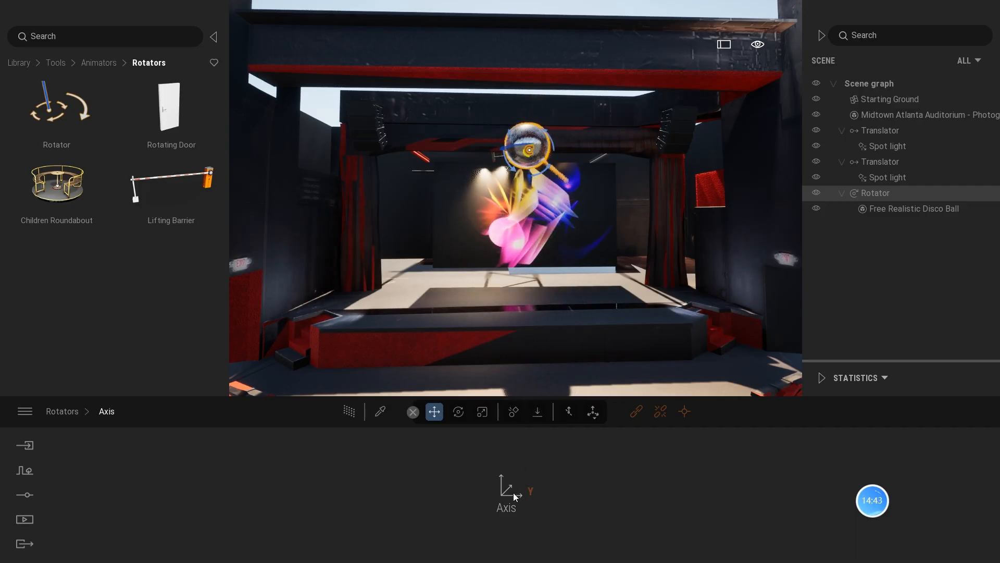
pyautogui.click(518, 489)
pyautogui.click(525, 438)
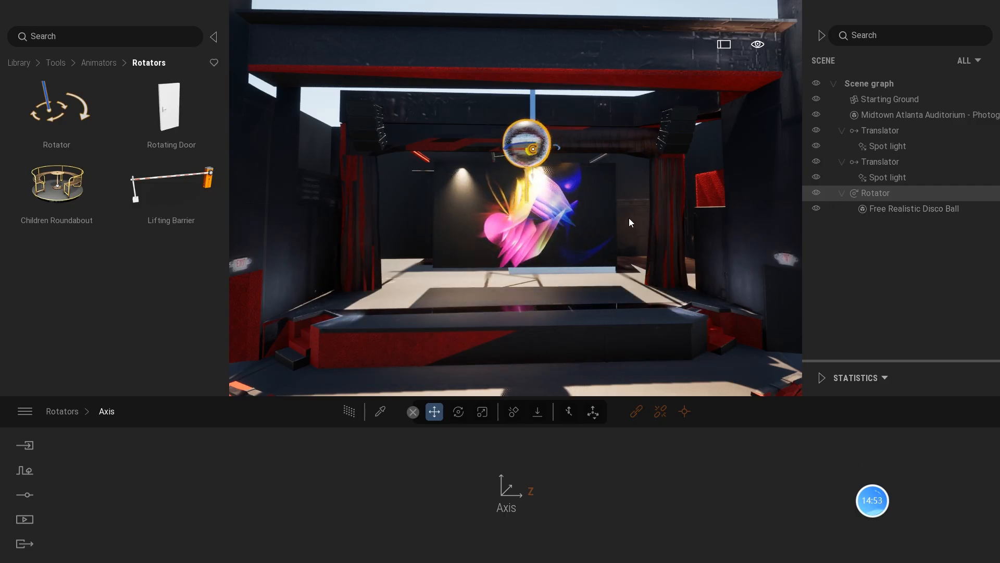
pyautogui.scroll(4, 629, 218)
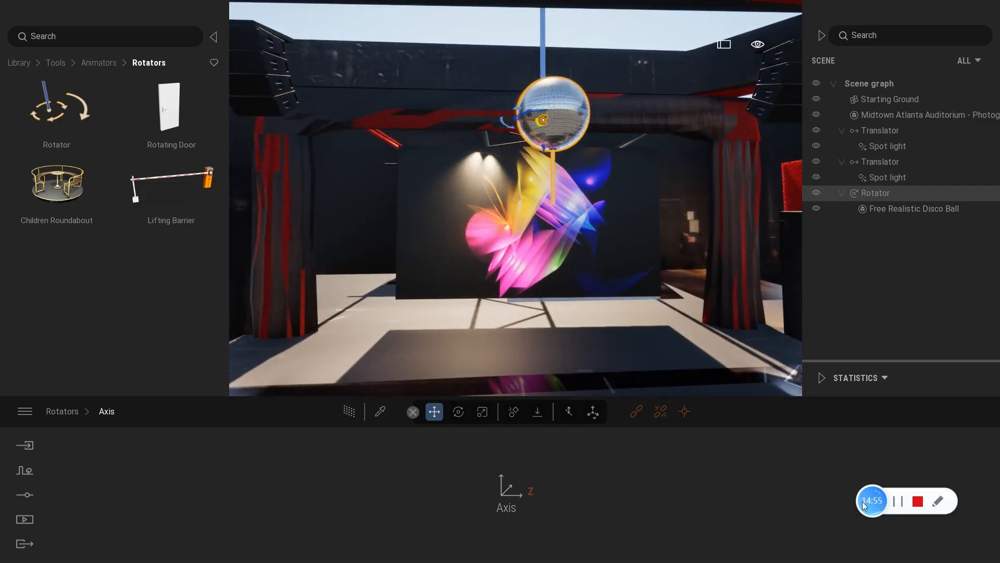
pyautogui.click(898, 502)
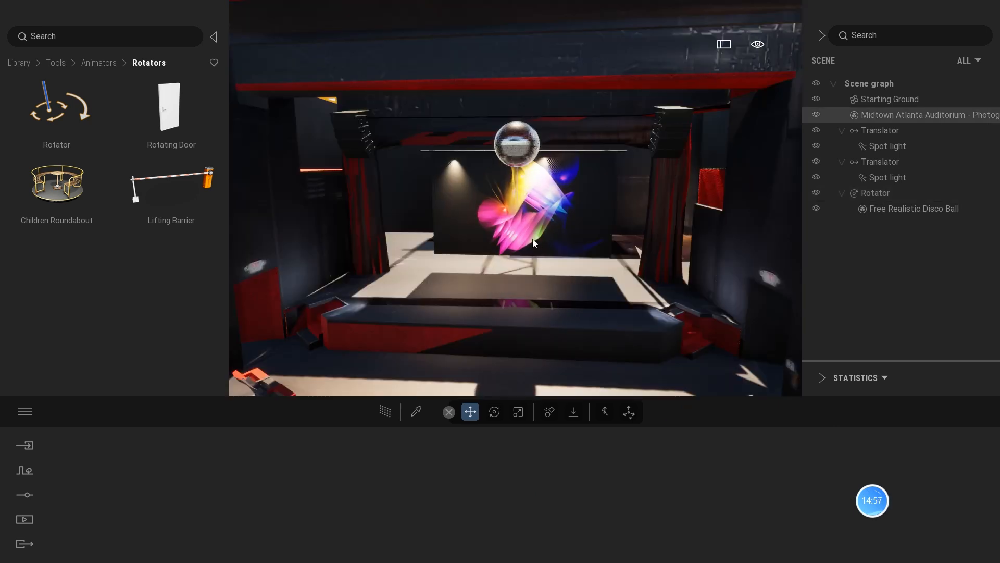
pyautogui.scroll(3, 534, 244)
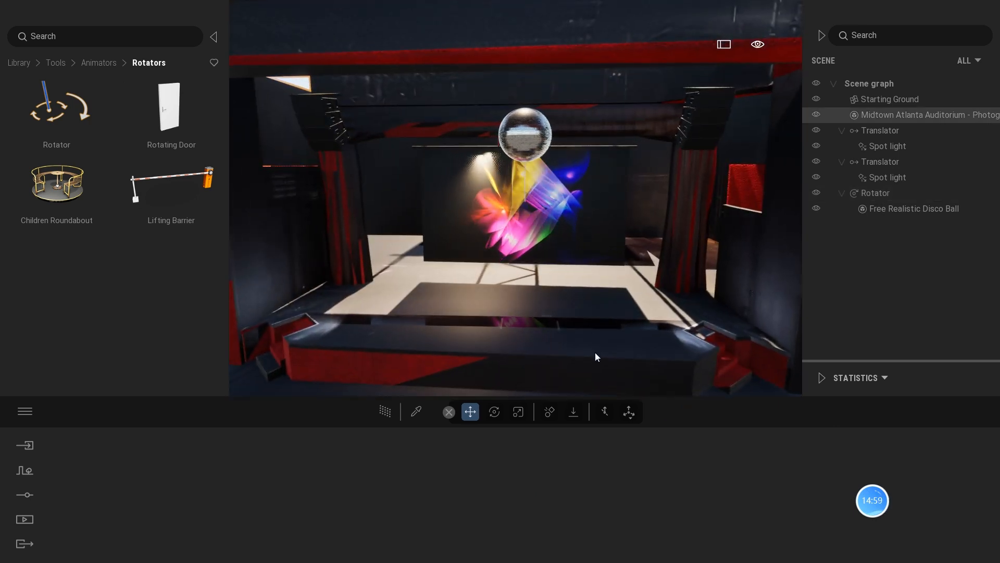
pyautogui.scroll(3, 595, 354)
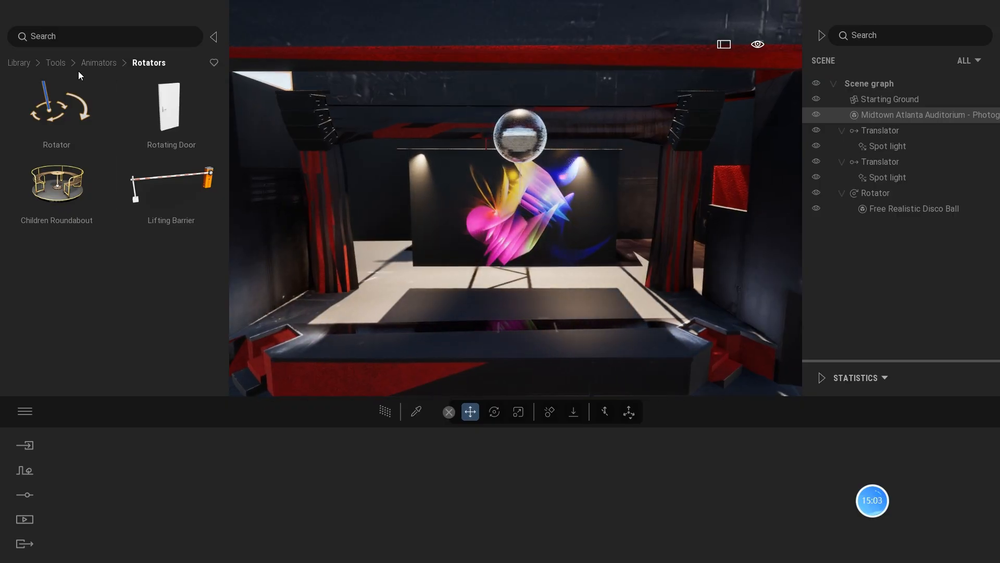
# Try the Multicolored Neon material from the library on the disco ball with a glow of 100 nit and undo it.
pyautogui.click(23, 65)
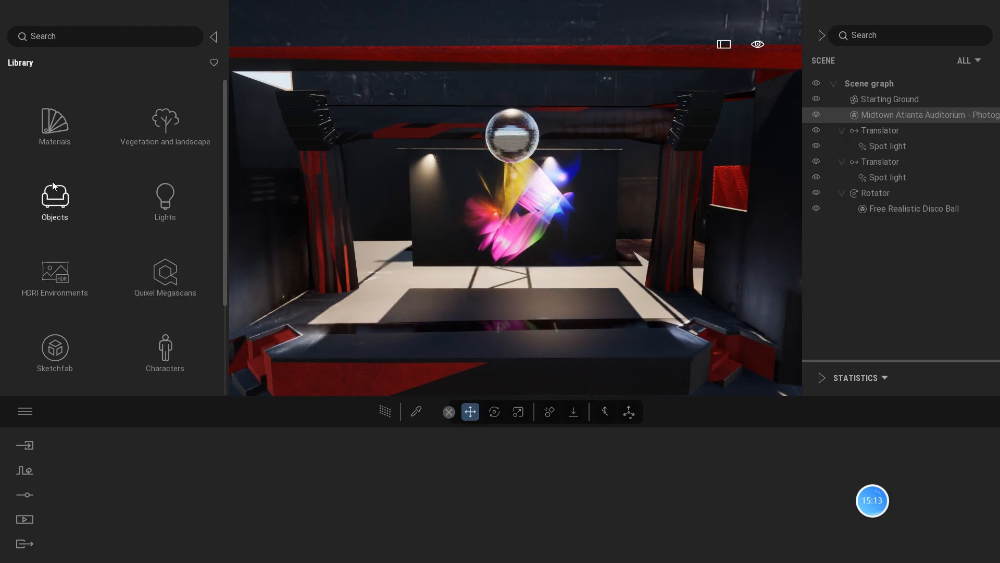
pyautogui.click(51, 132)
pyautogui.scroll(-8, 63, 301)
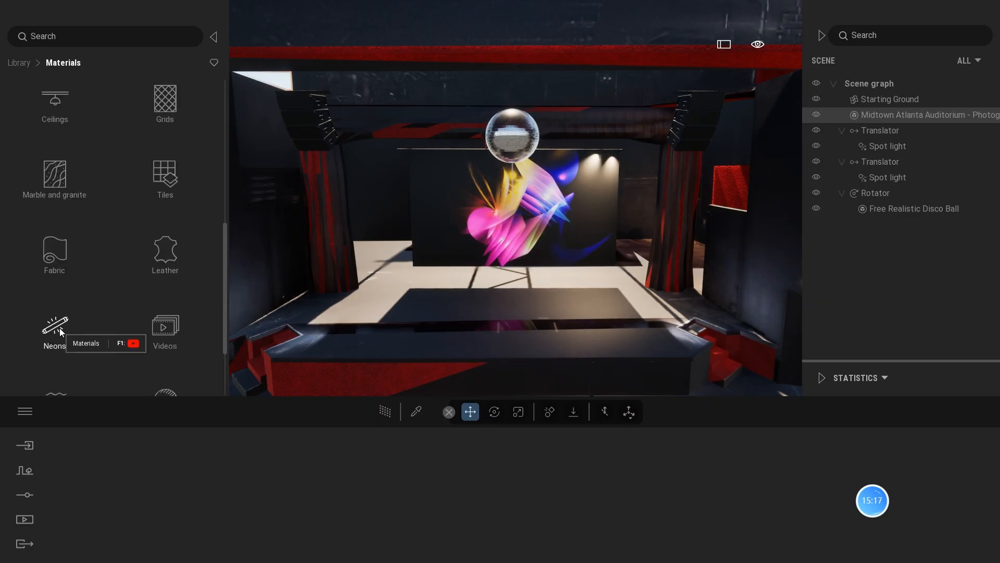
pyautogui.click(57, 324)
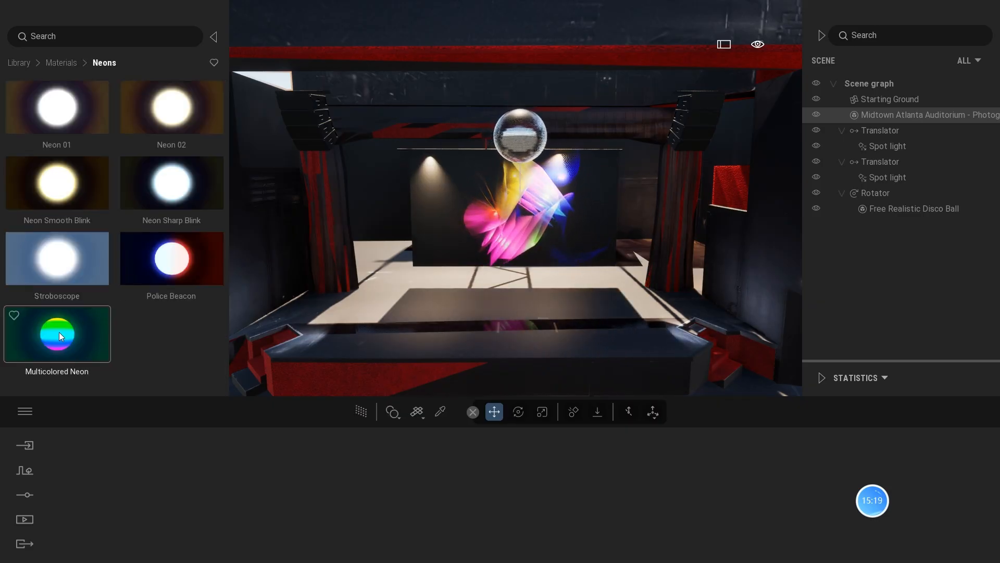
pyautogui.moveTo(56, 331); pyautogui.dragTo(320, 205)
pyautogui.moveTo(505, 111); pyautogui.dragTo(514, 133)
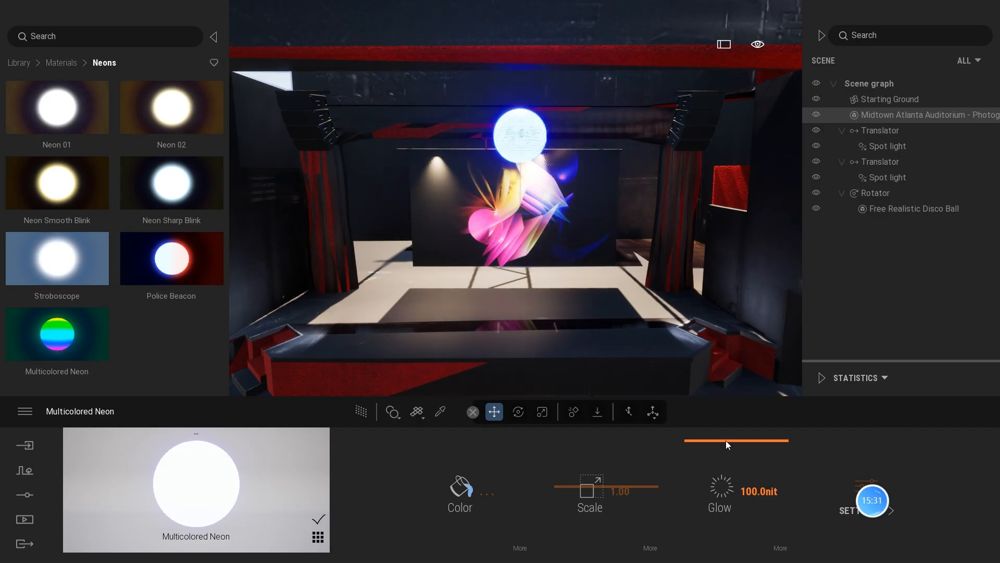
pyautogui.moveTo(727, 441)
pyautogui.mouseDown()
pyautogui.moveTo(719, 461)
pyautogui.moveTo(720, 441)
pyautogui.mouseUp()
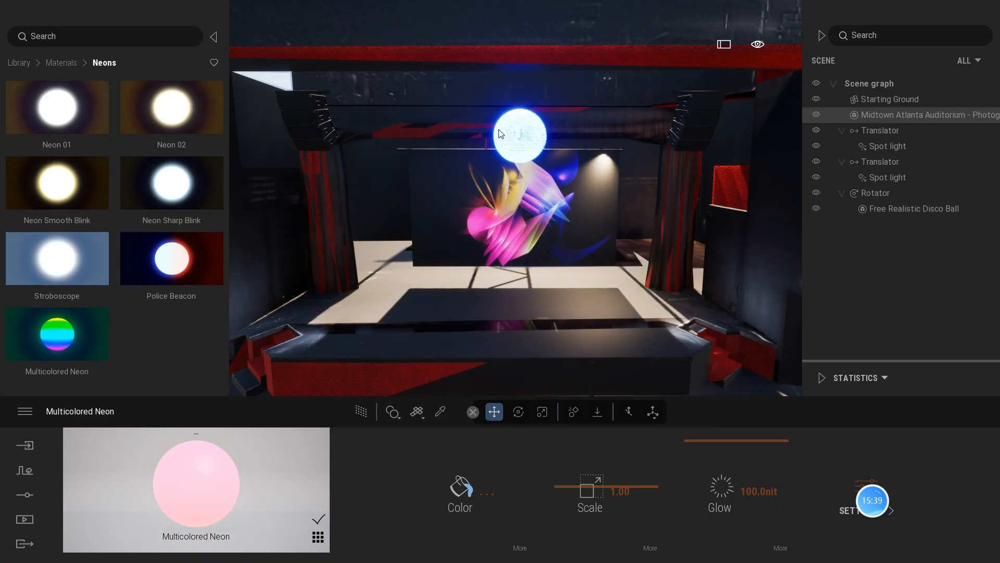
pyautogui.hotkey('ctrl', 'z')
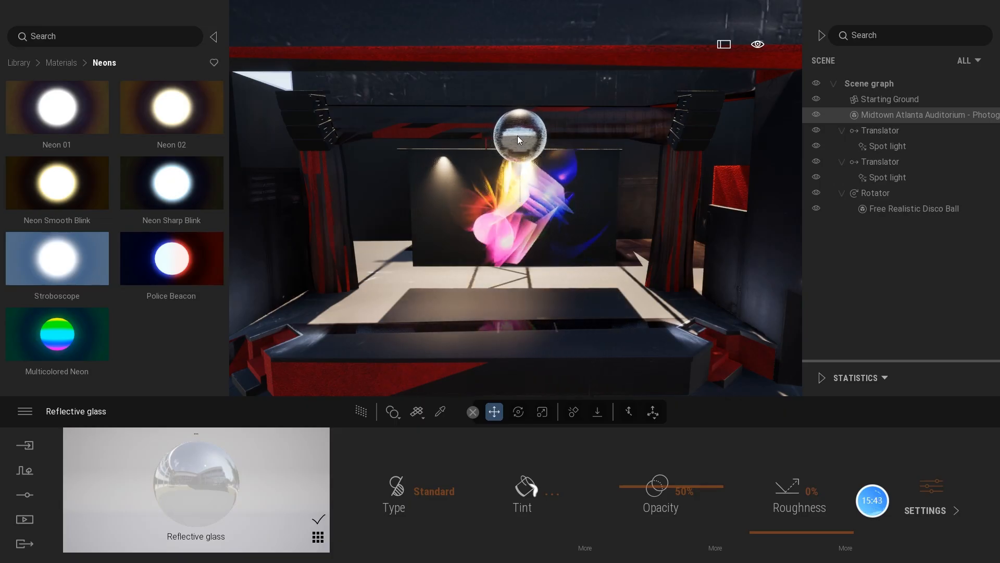
# Add a Spot light from the library at the disco ball and set its angle to 59°.
pyautogui.click(56, 64)
pyautogui.click(26, 63)
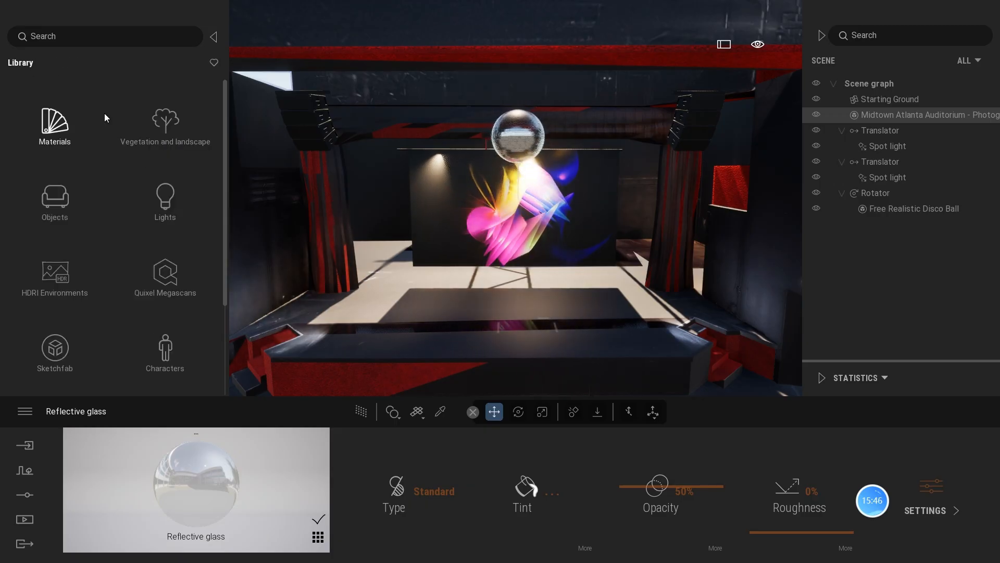
pyautogui.click(164, 201)
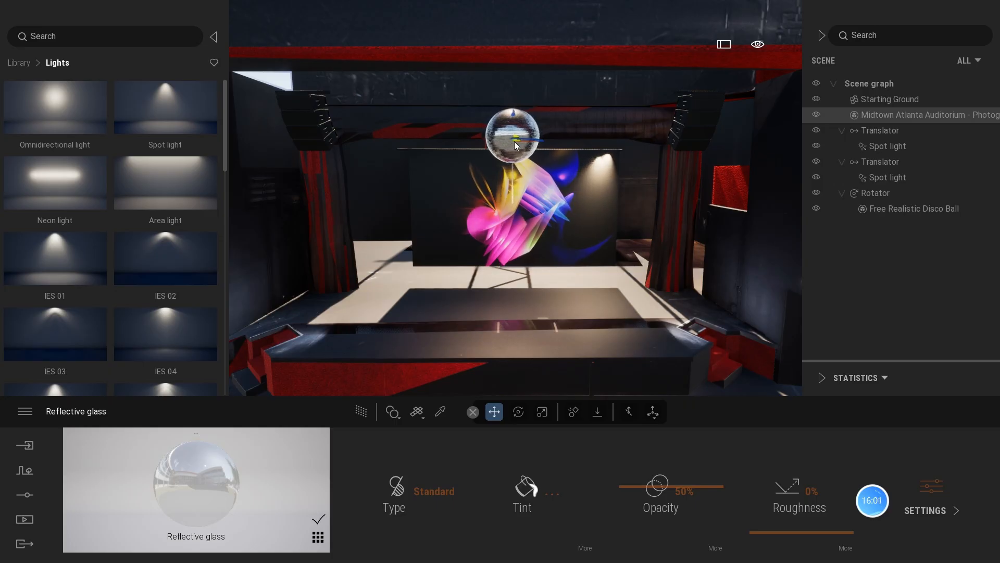
pyautogui.click(513, 143)
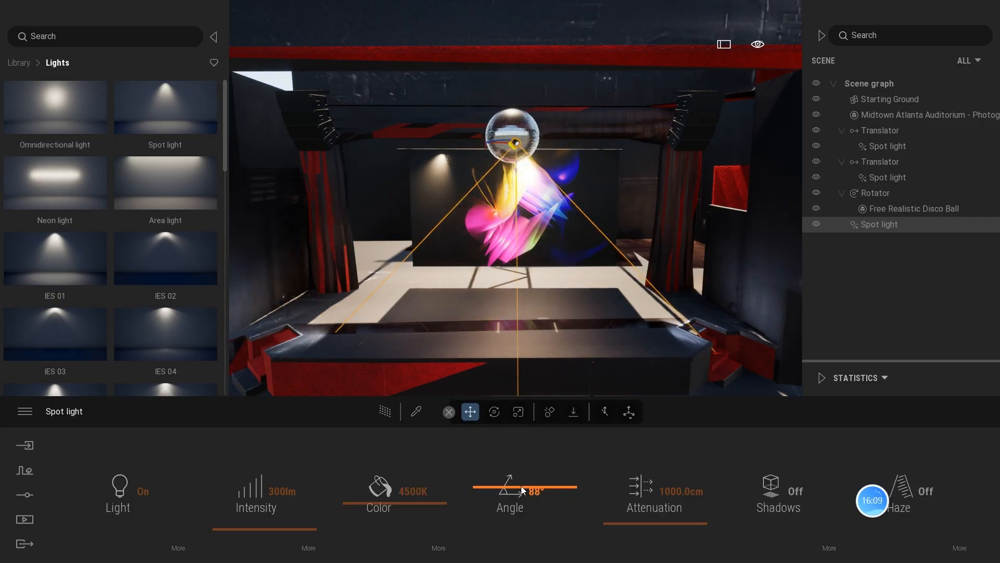
pyautogui.moveTo(514, 486); pyautogui.dragTo(514, 502)
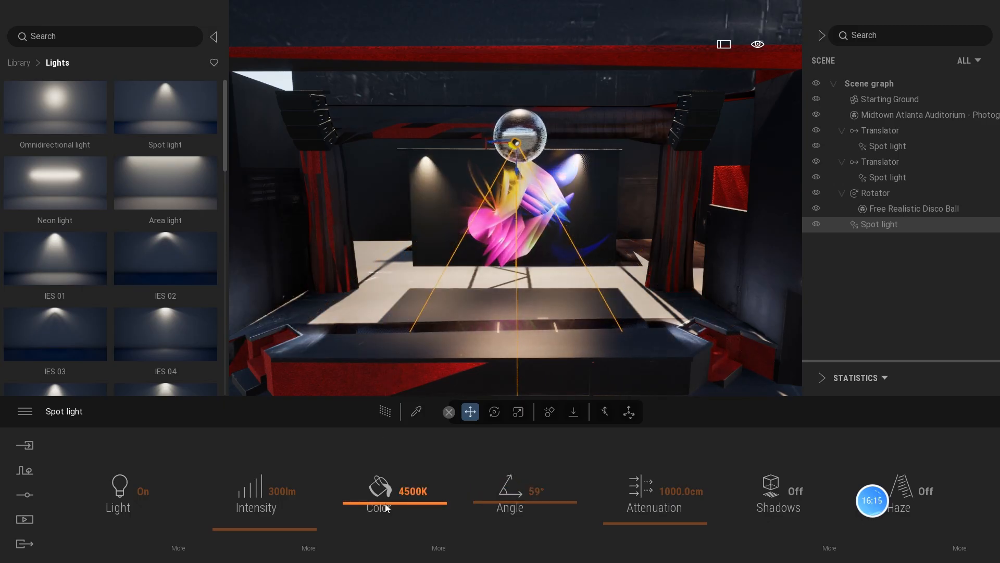
# Set the colour of the spot light at the disco ball to blue.
pyautogui.moveTo(386, 503); pyautogui.dragTo(386, 502)
pyautogui.click(436, 548)
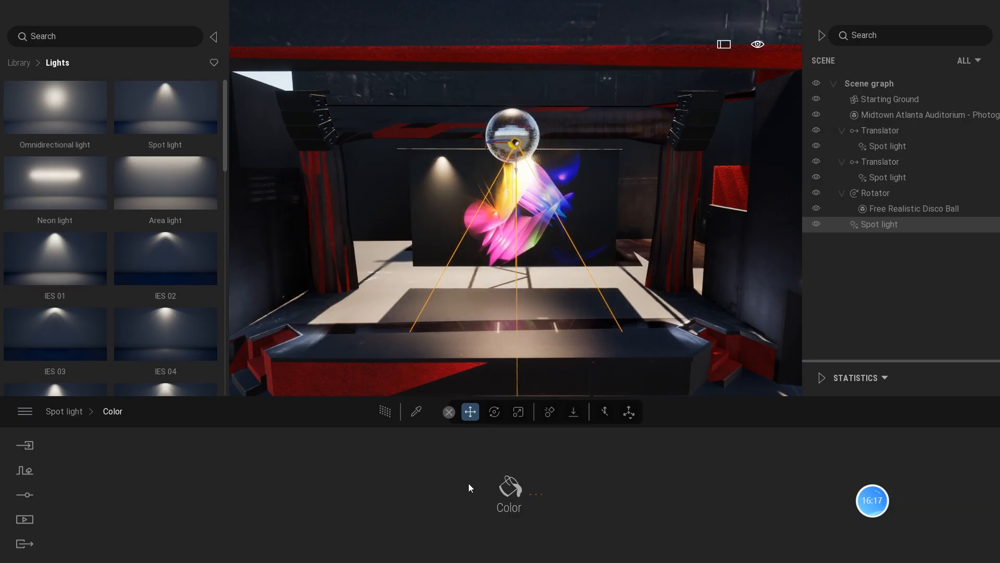
pyautogui.click(503, 492)
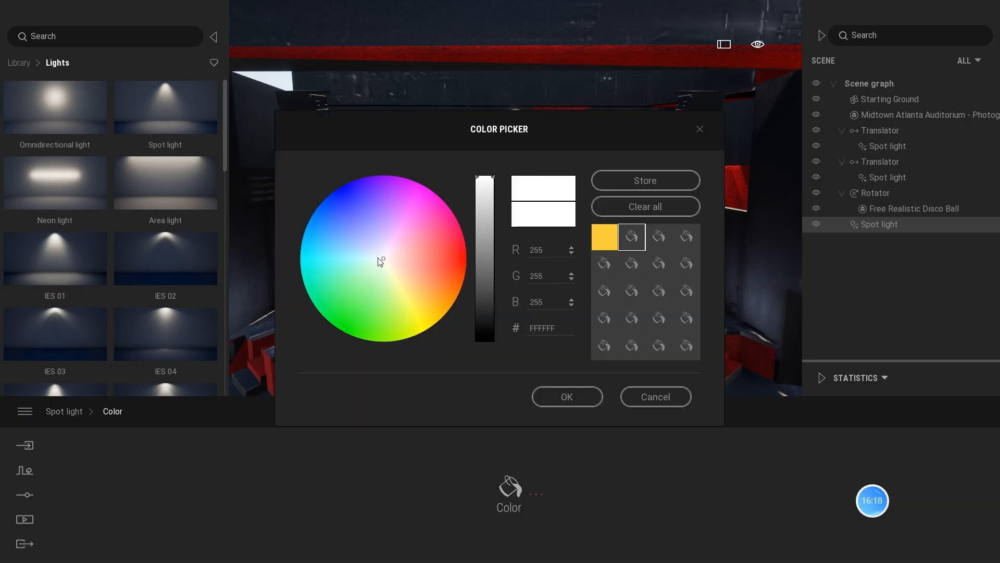
pyautogui.click(348, 201)
pyautogui.click(557, 394)
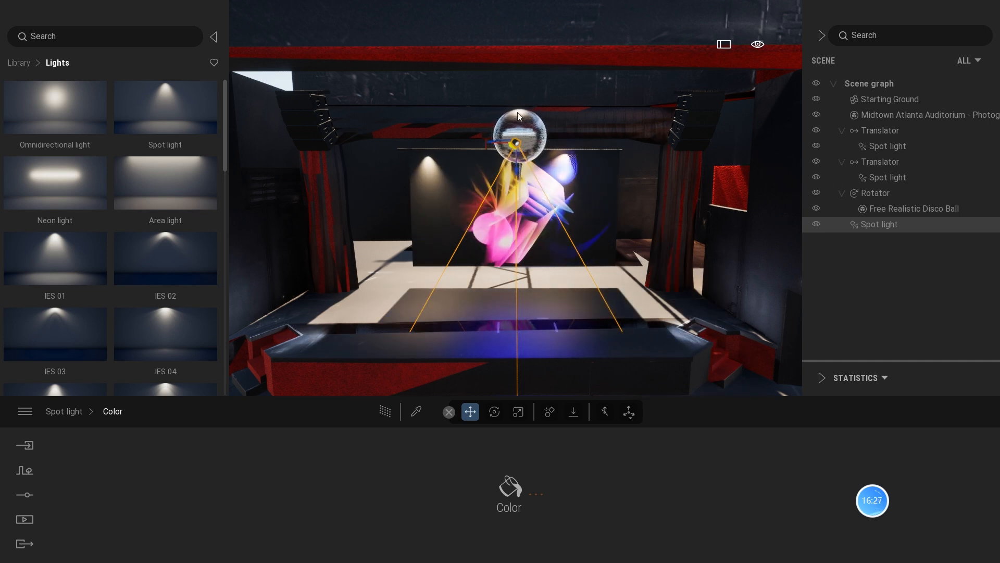
# Search the Sketchfab library for "spot light" and download the Curve Panel Spot Light model.
pyautogui.click(17, 63)
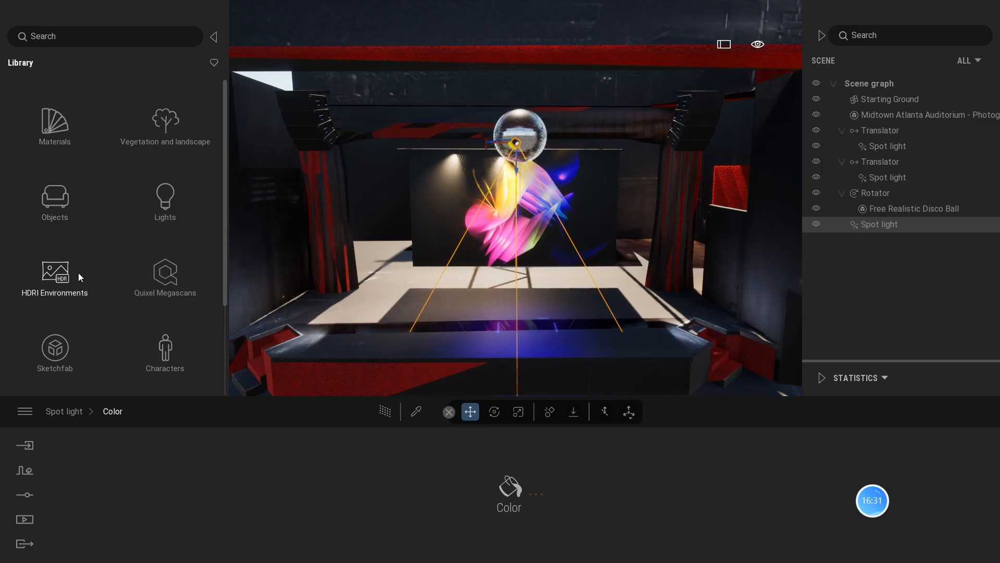
pyautogui.click(55, 349)
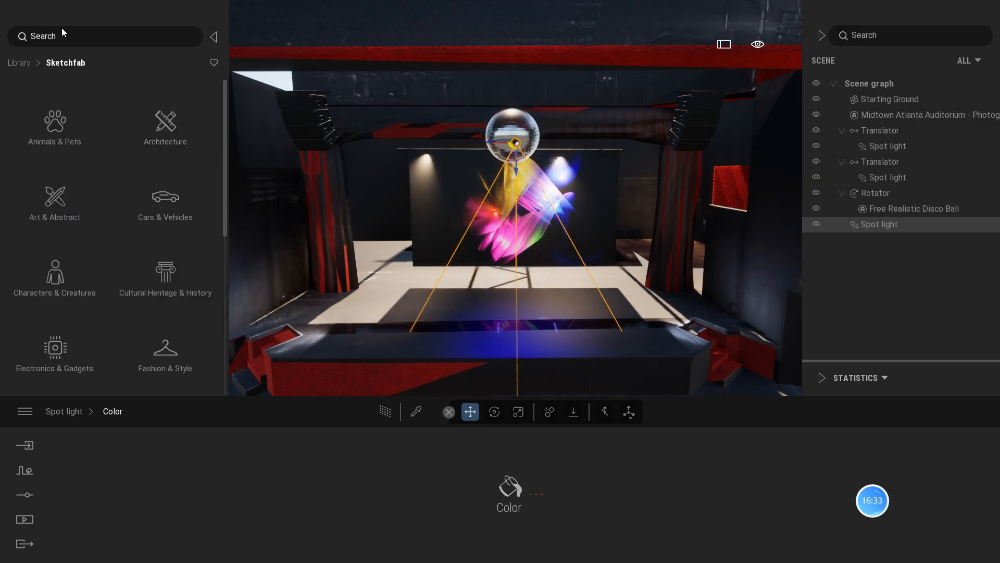
pyautogui.write('spot light')
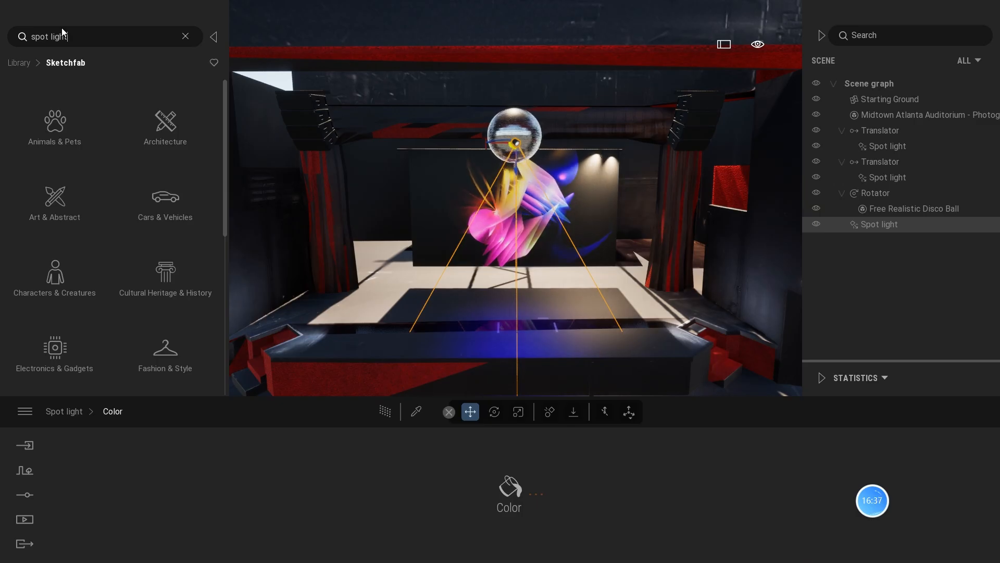
pyautogui.press('Return')
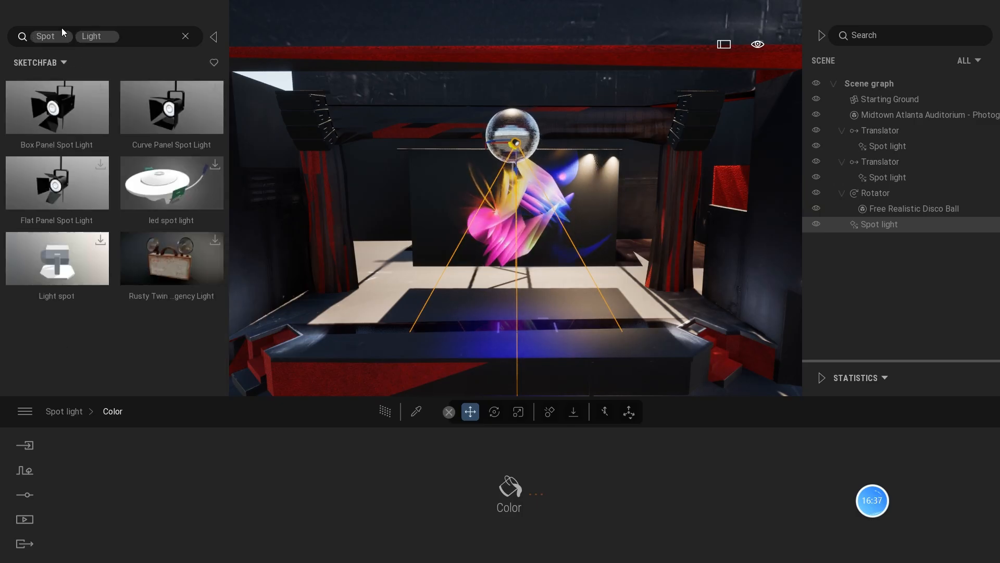
pyautogui.moveTo(78, 145)
pyautogui.moveTo(129, 112)
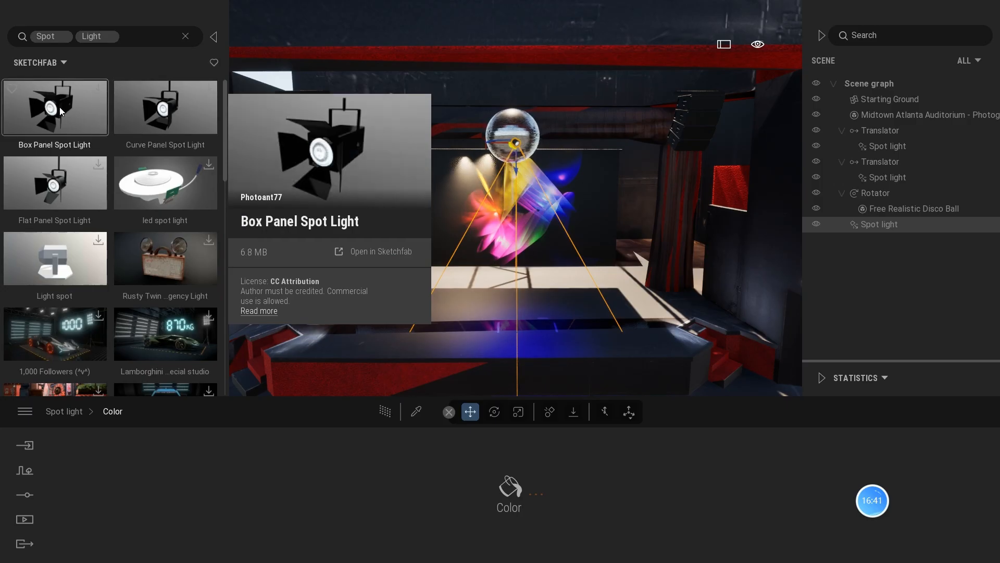
pyautogui.scroll(-2, 124, 232)
pyautogui.scroll(-1, 124, 233)
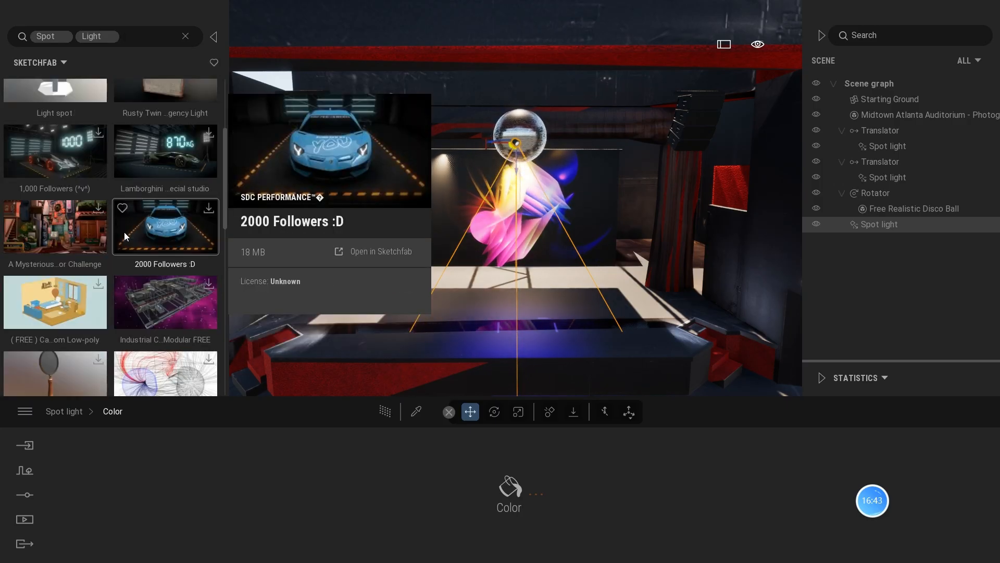
pyautogui.scroll(3, 124, 233)
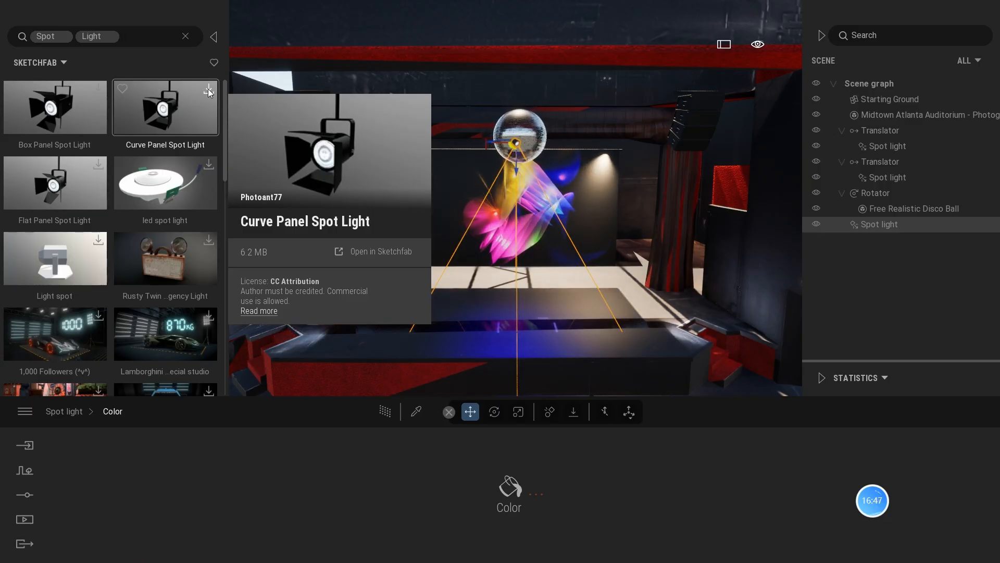
pyautogui.click(209, 91)
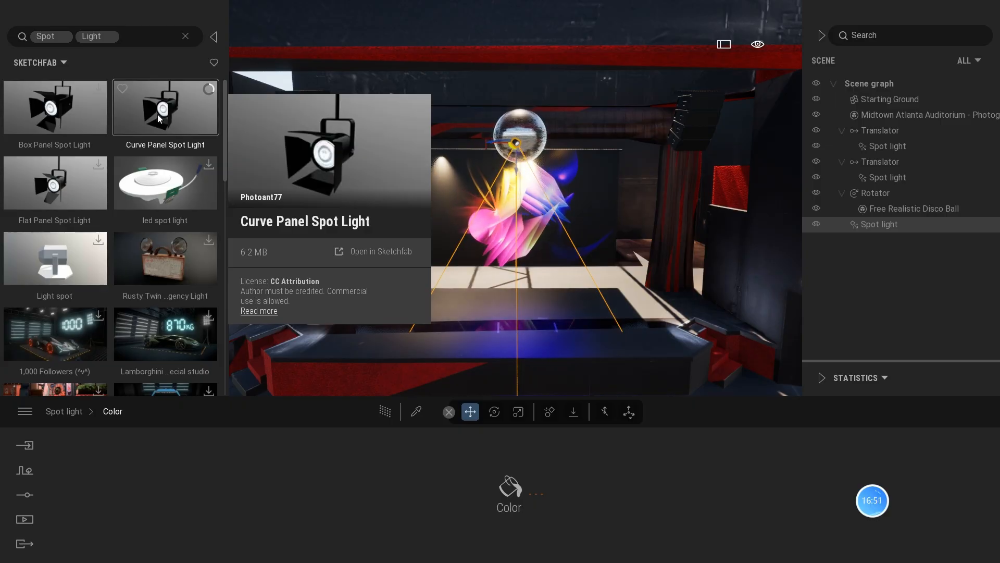
# Place the Curve Panel Spot Light beside the left stage curtain, near the upper edge of the screen, and rotate it slightly.
pyautogui.moveTo(154, 111); pyautogui.dragTo(362, 150)
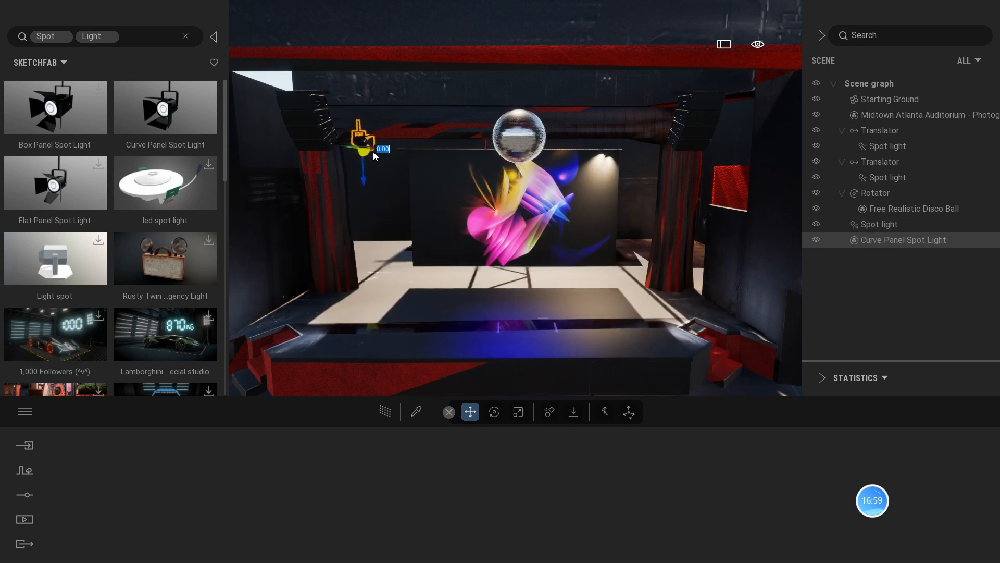
pyautogui.press('e')
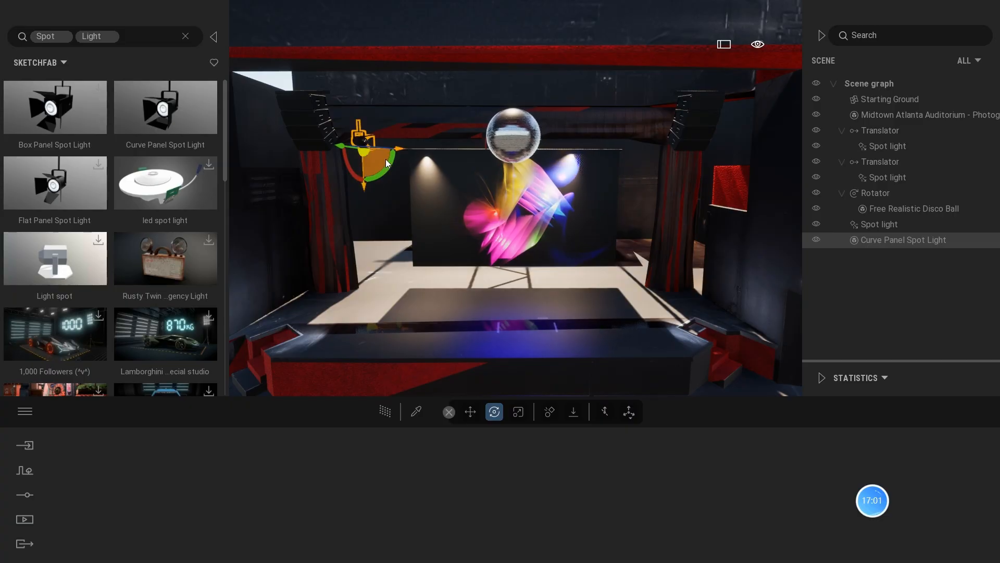
pyautogui.moveTo(386, 153)
pyautogui.mouseDown()
pyautogui.moveTo(374, 156)
pyautogui.moveTo(382, 154)
pyautogui.mouseUp()
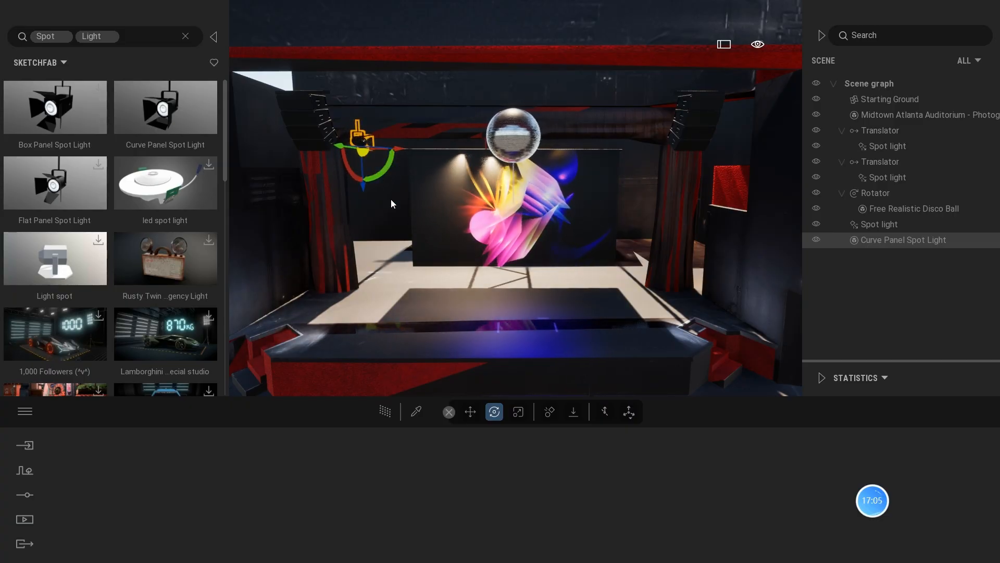
# Rotate the Curve Panel Spot Light beside the left stage curtain so that its bulb faces the front.
pyautogui.keyDown('shift'); pyautogui.moveTo(391, 199); pyautogui.dragTo(391, 169, button='middle'); pyautogui.keyUp('shift')
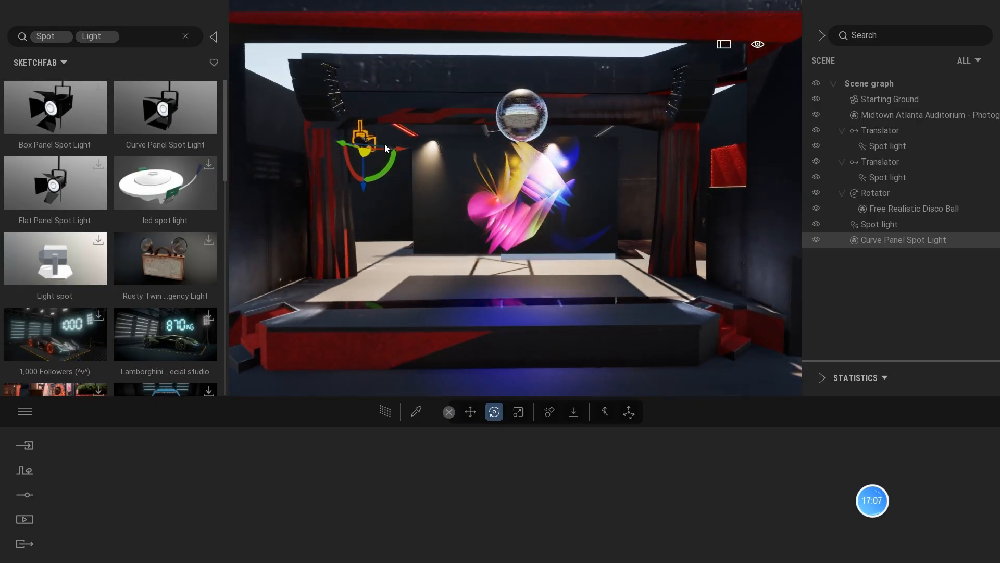
pyautogui.moveTo(384, 143); pyautogui.dragTo(325, 171)
pyautogui.moveTo(390, 156)
pyautogui.mouseDown()
pyautogui.moveTo(377, 167)
pyautogui.moveTo(388, 159)
pyautogui.moveTo(376, 150)
pyautogui.mouseUp()
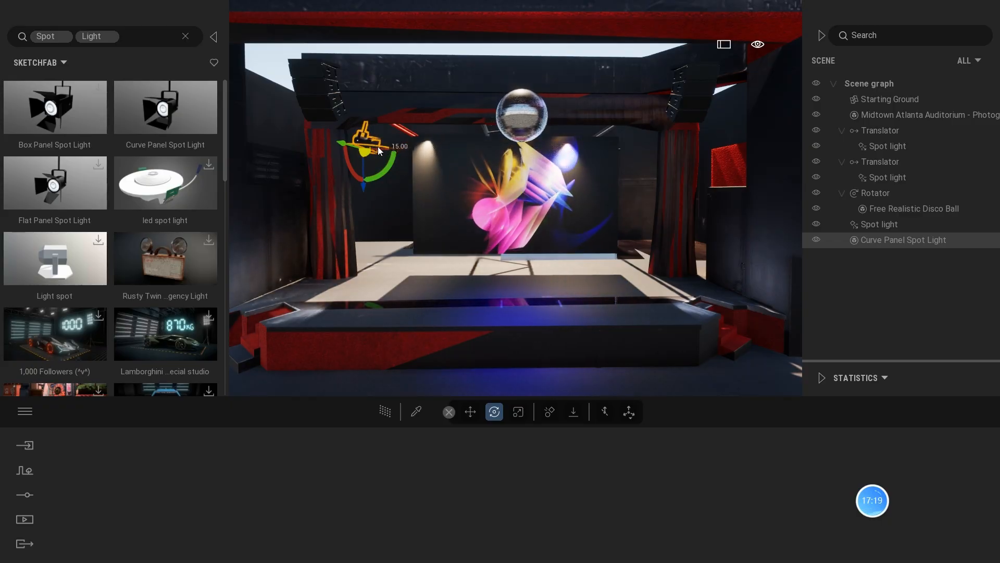
pyautogui.click(416, 412)
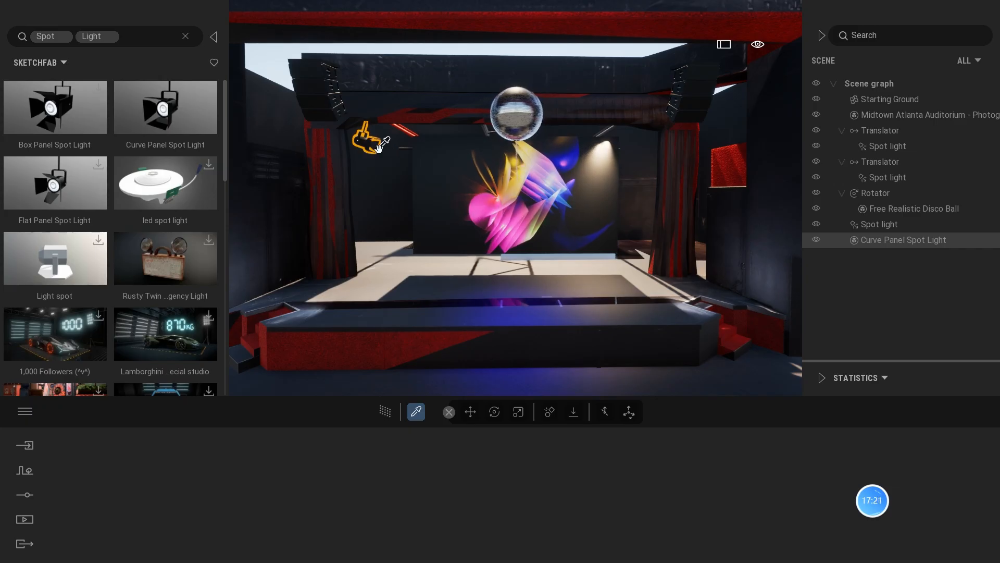
pyautogui.click(366, 256)
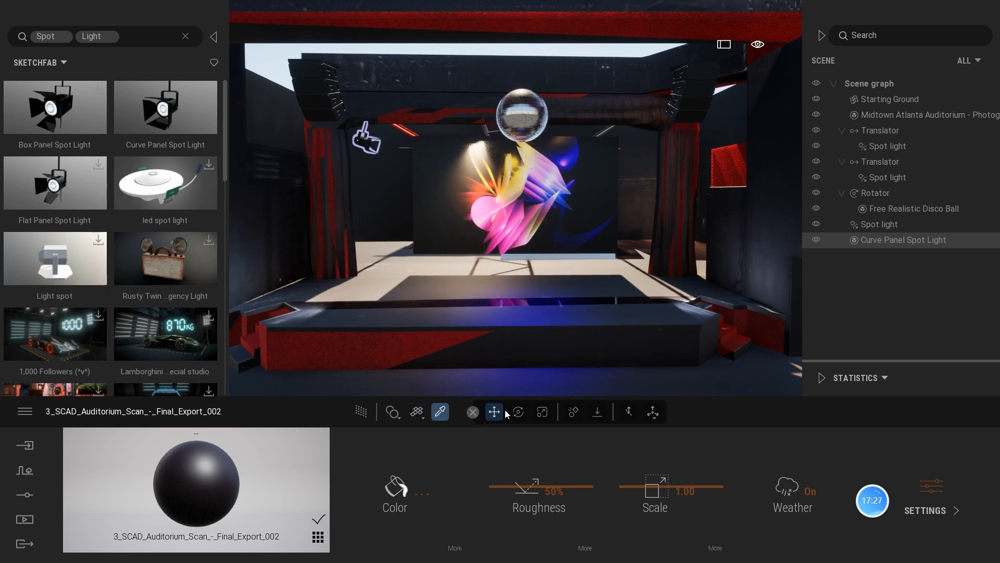
pyautogui.click(376, 147)
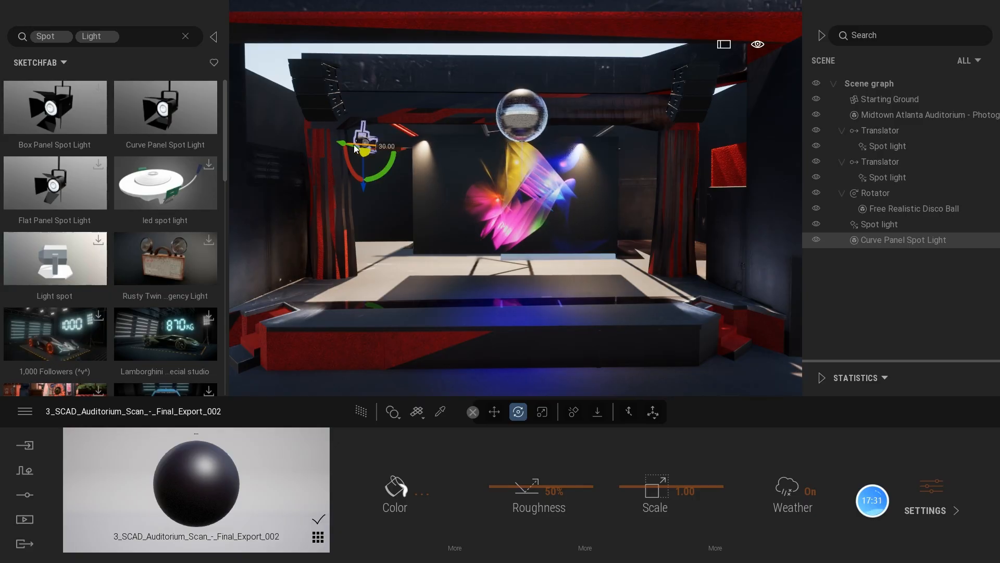
pyautogui.press('Return')
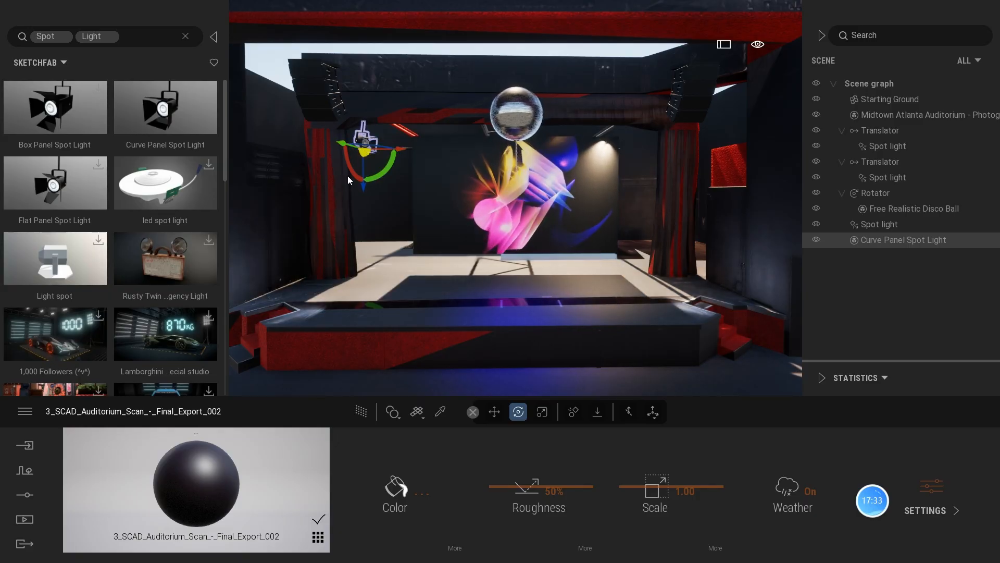
# Set the glow of the Curve Panel Spot Light's bulb material to 57.4 nit and rotate the fixture towards the stage.
pyautogui.click(443, 417)
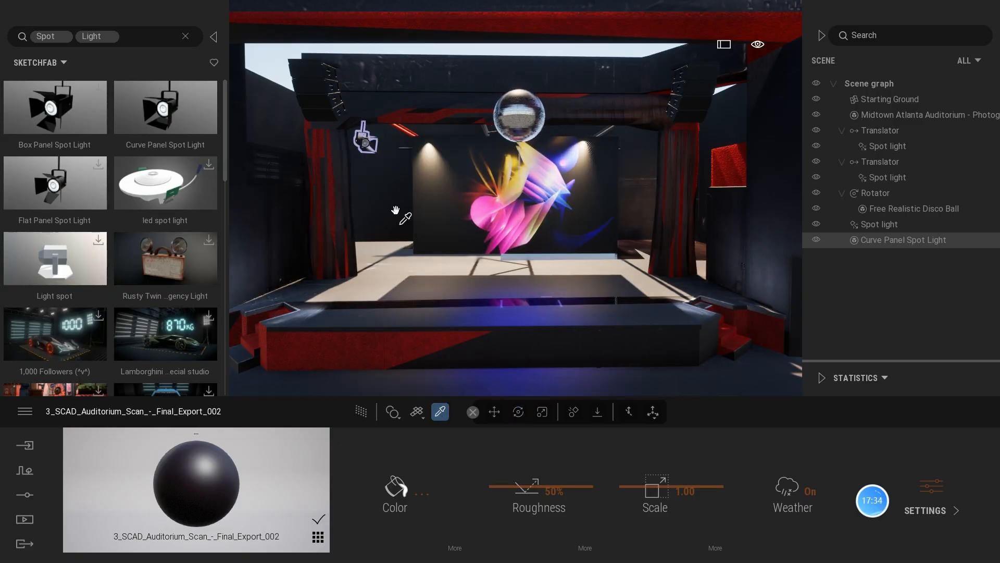
pyautogui.click(367, 143)
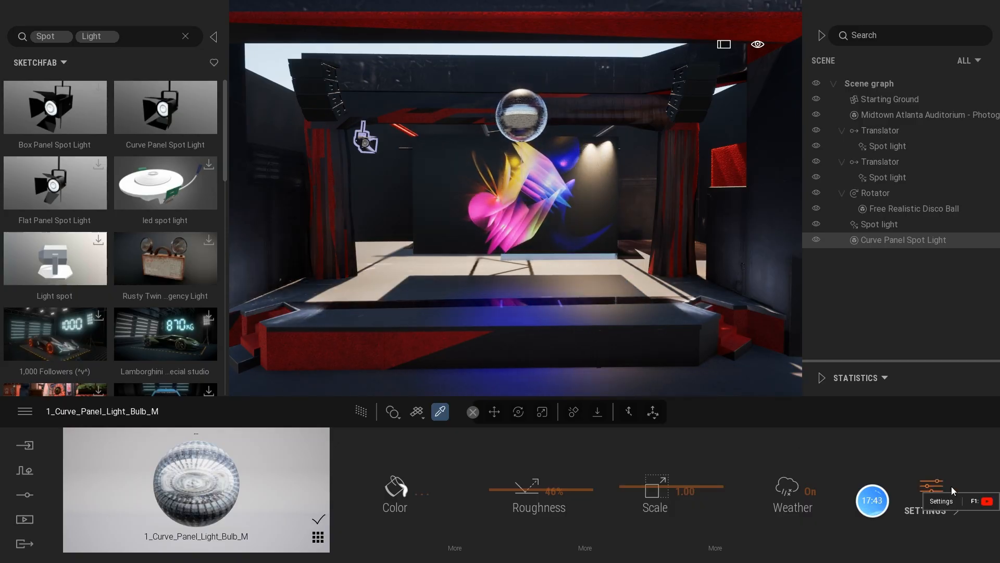
pyautogui.click(933, 487)
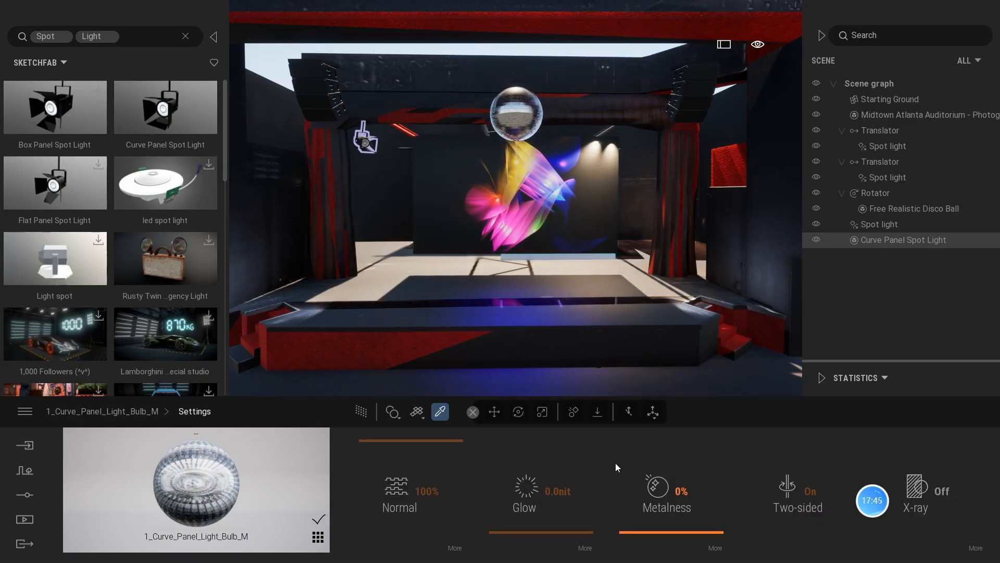
pyautogui.moveTo(515, 530); pyautogui.dragTo(525, 508)
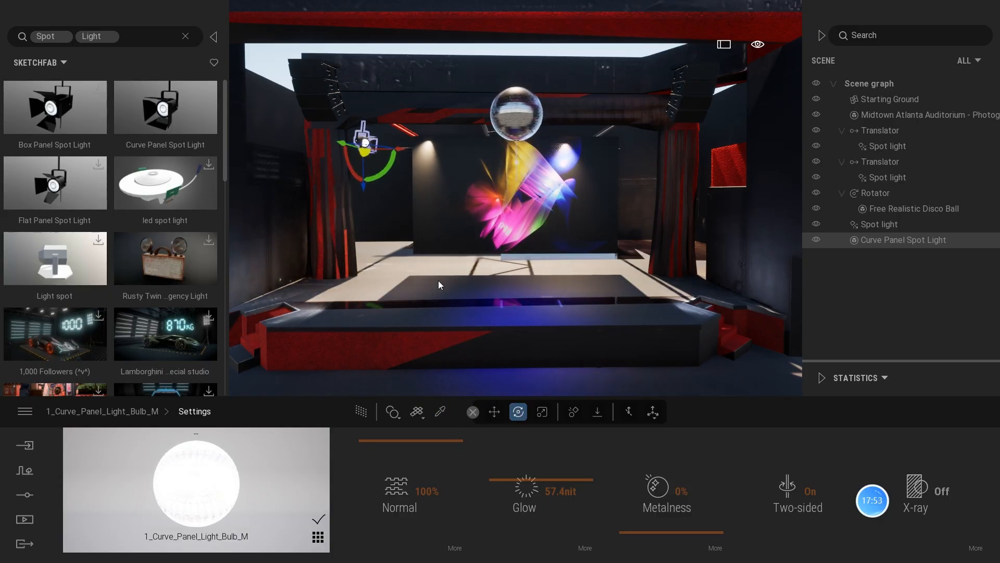
pyautogui.moveTo(374, 165); pyautogui.dragTo(372, 148)
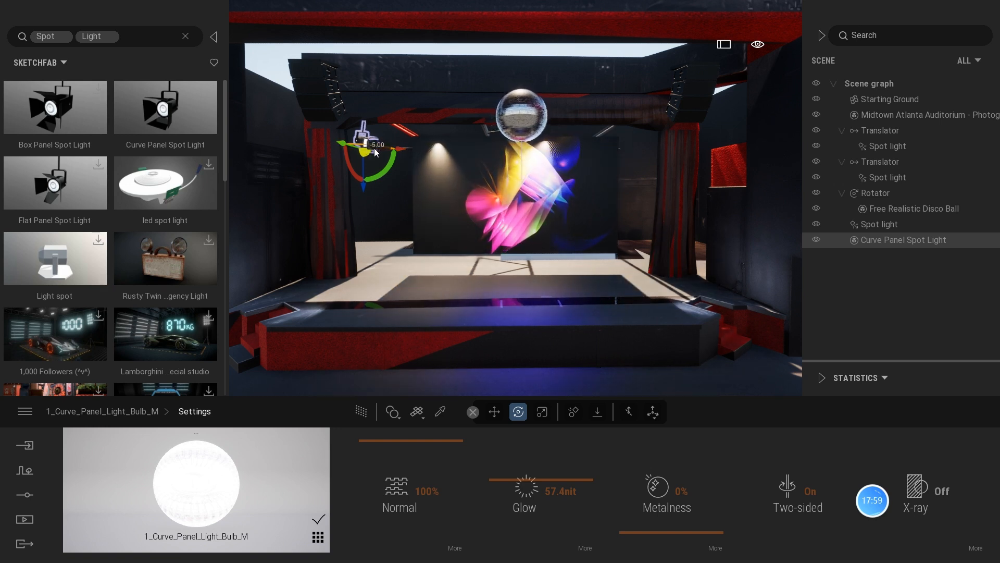
pyautogui.moveTo(376, 150); pyautogui.dragTo(385, 149)
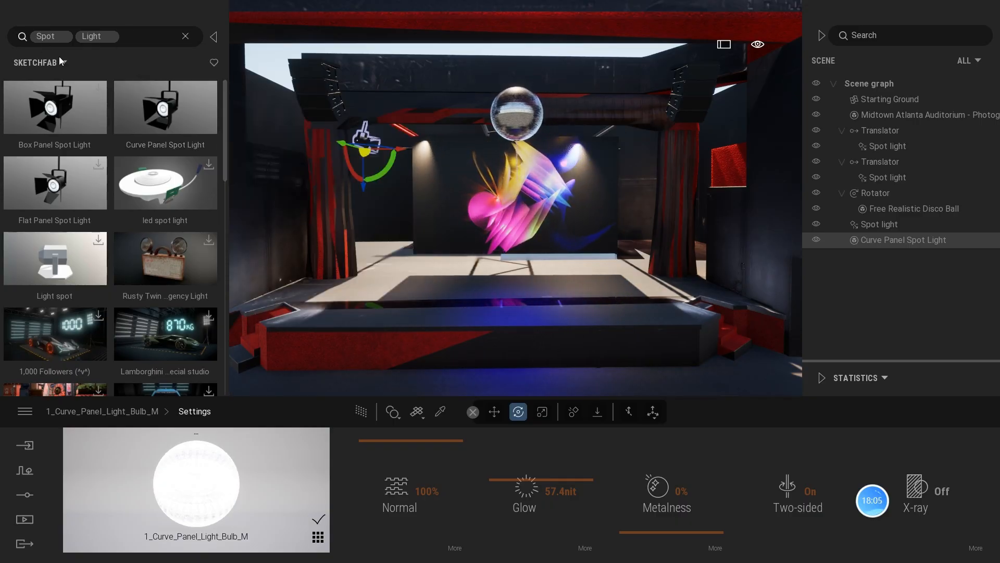
# Clear the Sketchfab search and place a Spot light from the library's Lights category at the Curve Panel Spot Light.
pyautogui.click(133, 36)
pyautogui.press('BackSpace')
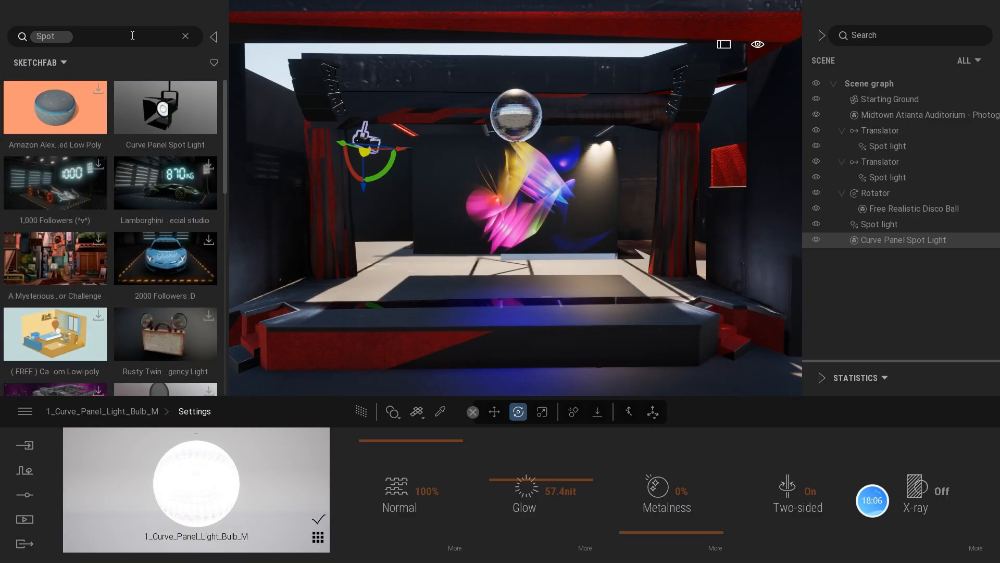
pyautogui.click(186, 36)
pyautogui.click(20, 63)
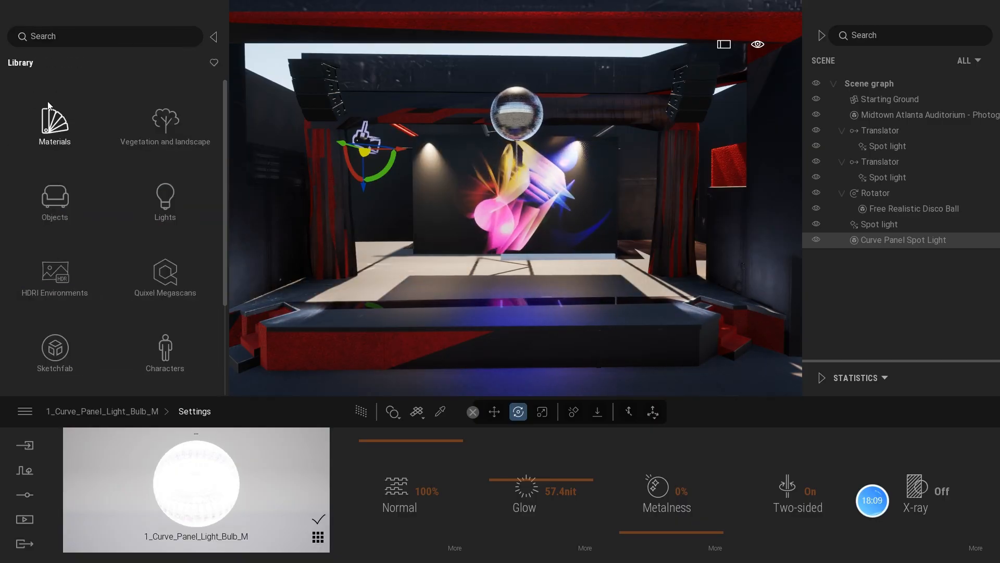
pyautogui.click(167, 201)
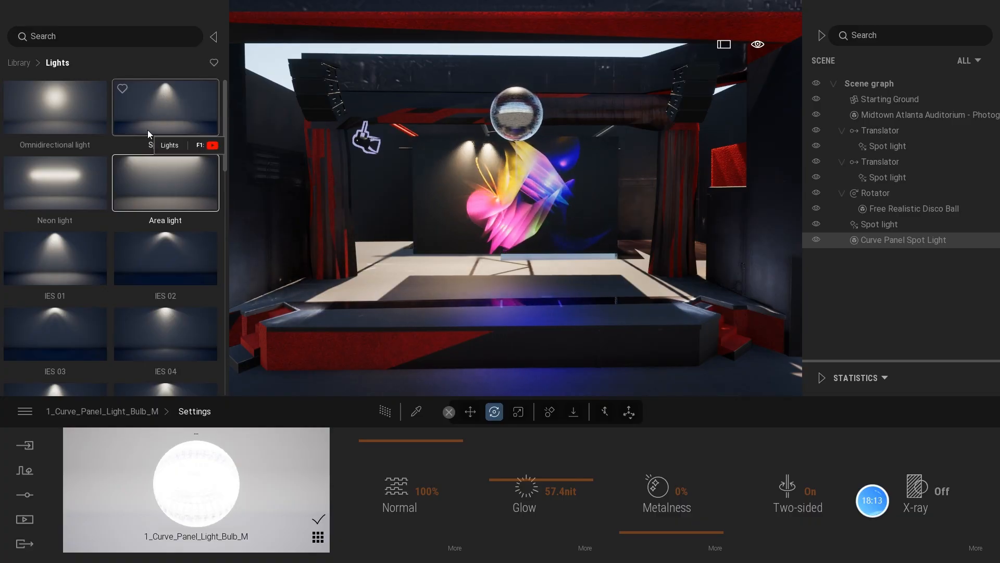
pyautogui.moveTo(163, 95); pyautogui.dragTo(400, 155)
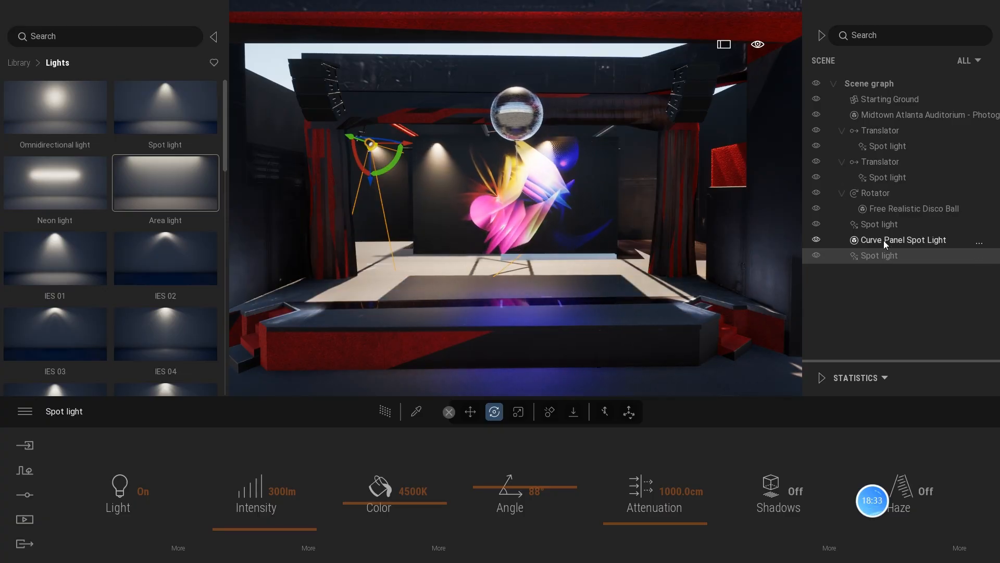
# Nest the new spot light under the Curve Panel Spot Light in the scene graph.
pyautogui.moveTo(880, 255)
pyautogui.mouseDown()
pyautogui.moveTo(877, 244)
pyautogui.moveTo(881, 257)
pyautogui.mouseUp()
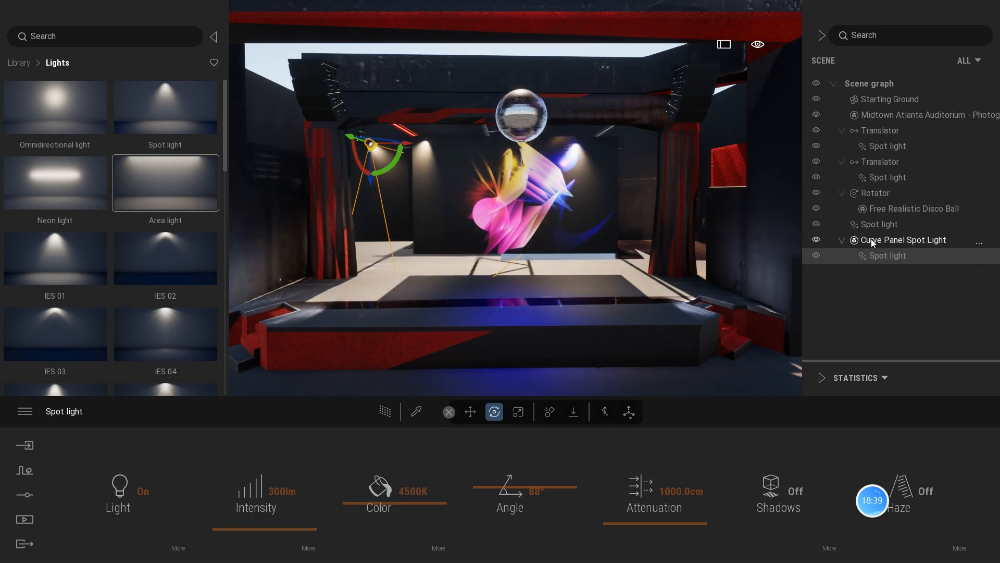
pyautogui.click(842, 240)
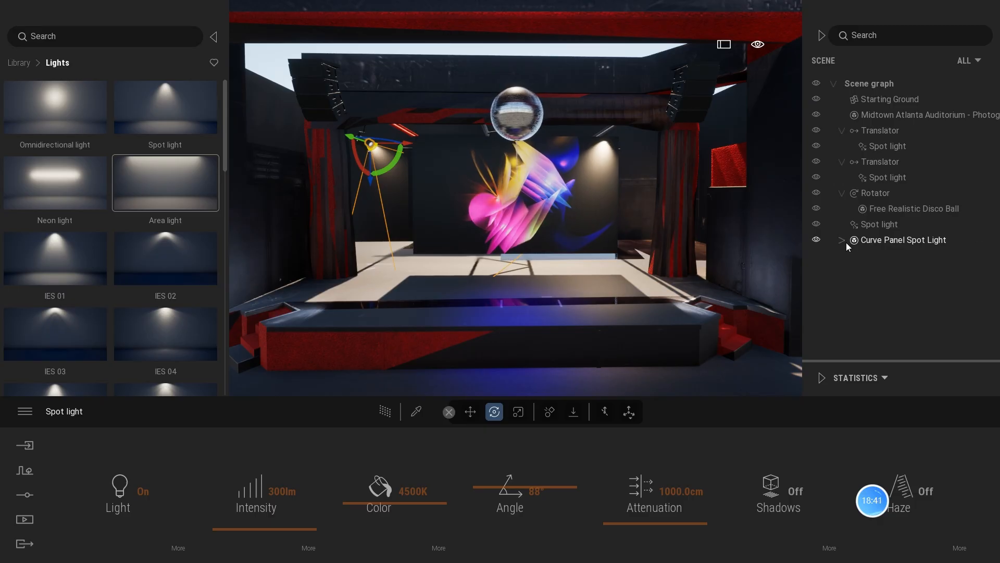
pyautogui.click(861, 242)
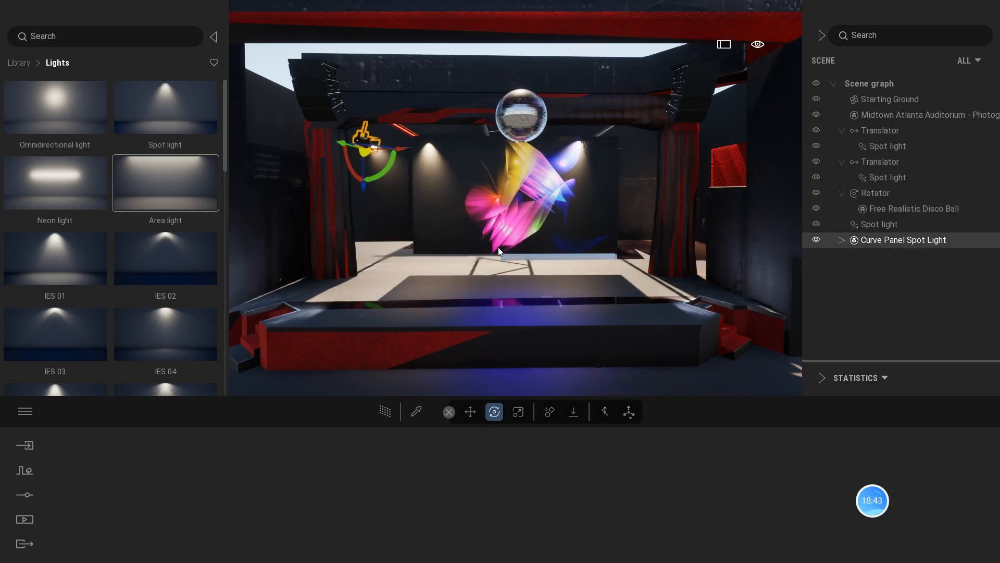
pyautogui.click(842, 240)
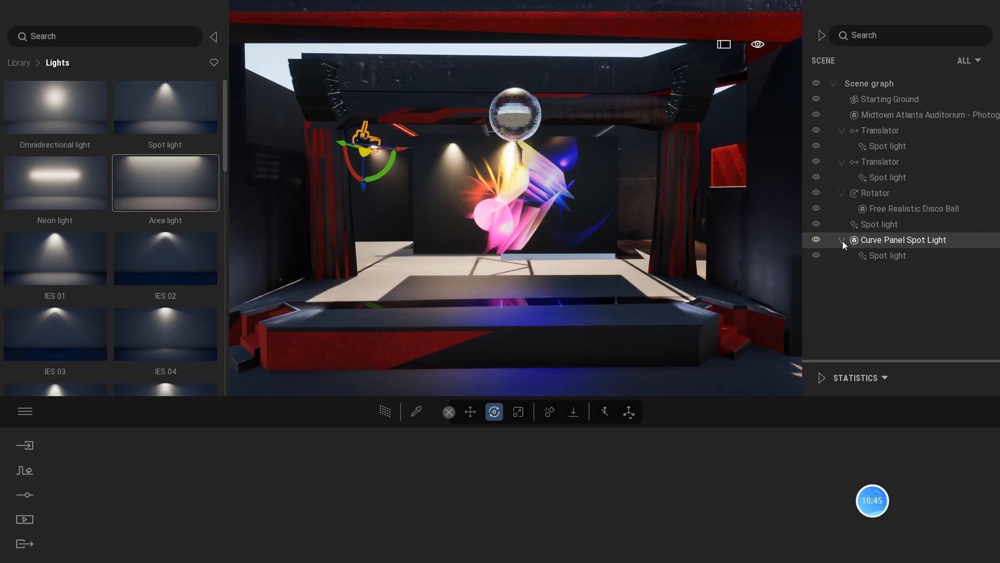
# Set the colour of the spot light nested in the Curve Panel Spot Light to green, 54FF11.
pyautogui.click(870, 256)
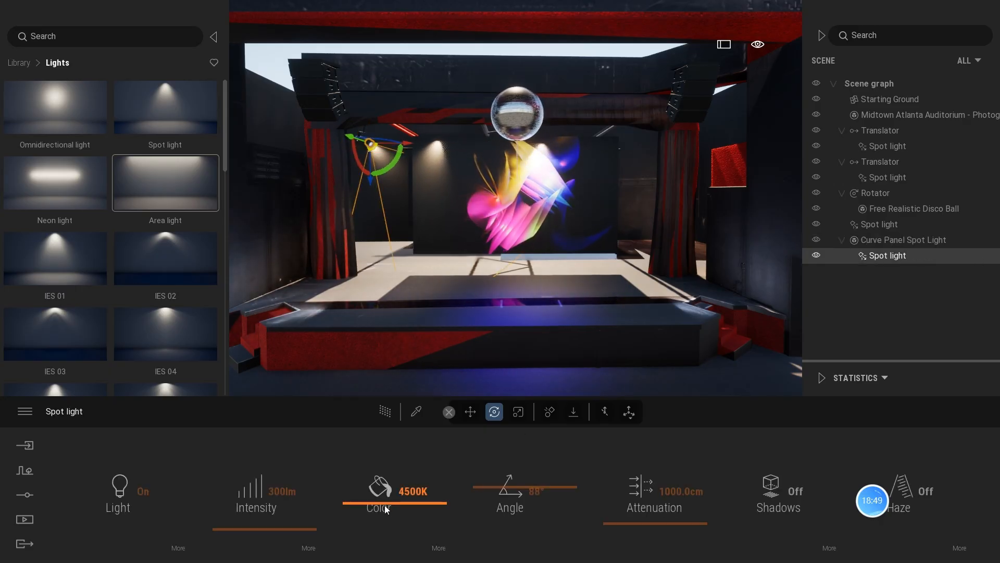
pyautogui.click(439, 548)
pyautogui.click(505, 488)
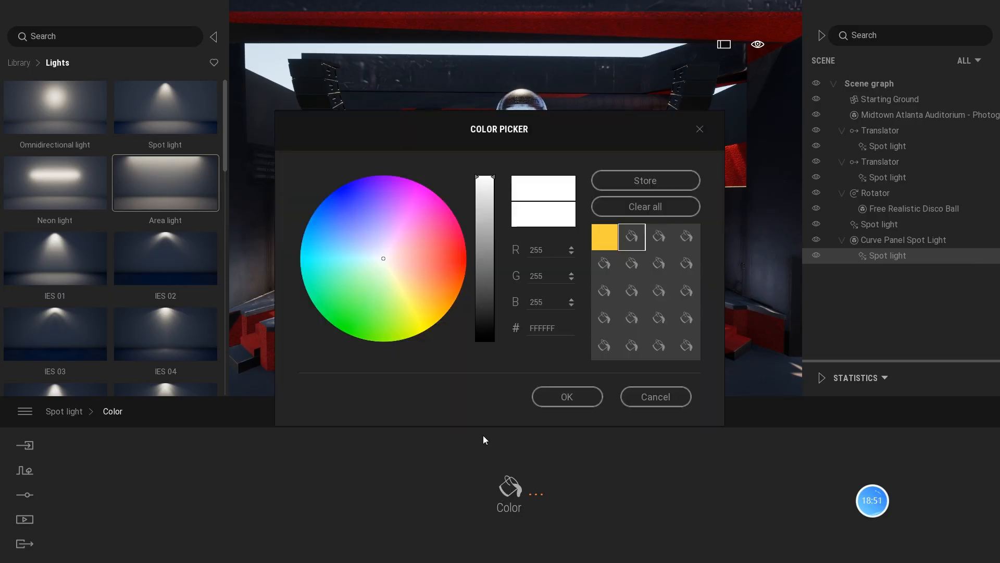
pyautogui.click(365, 334)
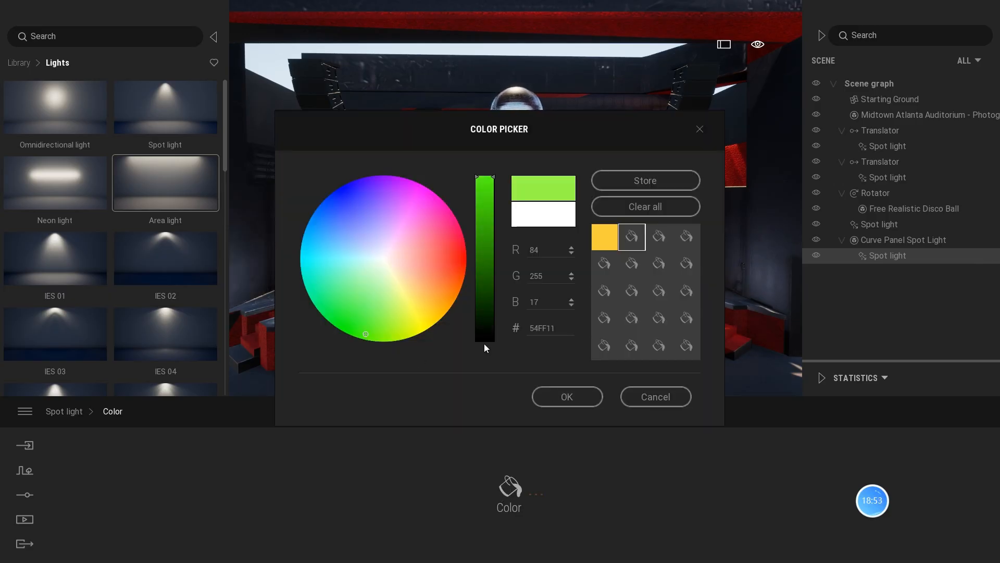
pyautogui.click(567, 399)
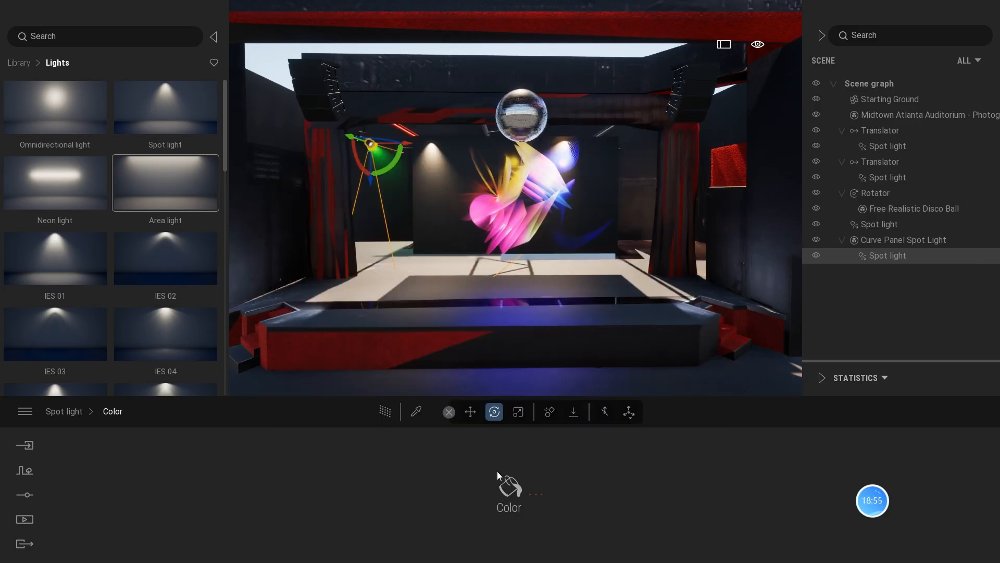
pyautogui.click(67, 412)
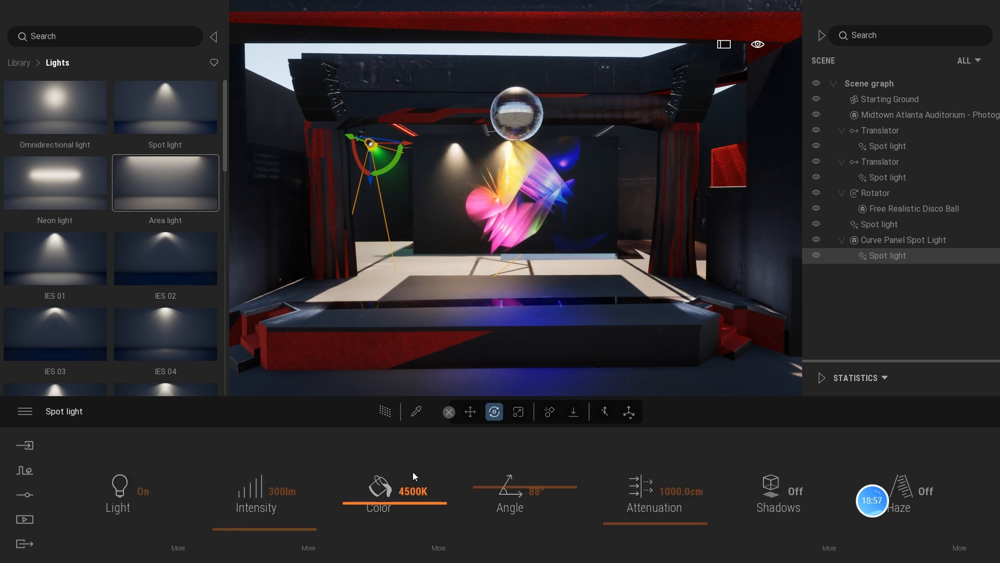
# Set the green spot light's intensity to 2330 lm and rotate it slightly towards the stage.
pyautogui.moveTo(264, 529); pyautogui.dragTo(262, 512)
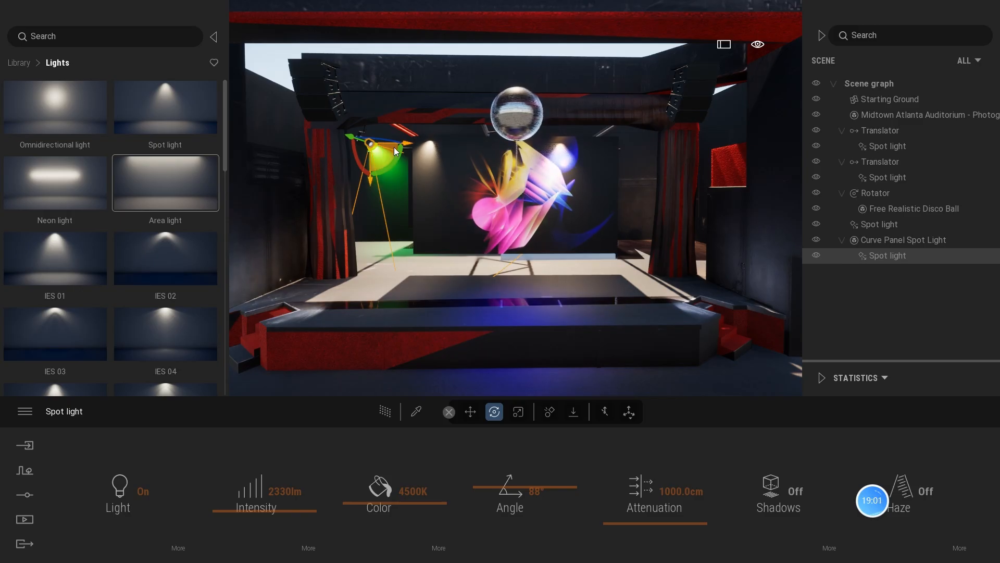
pyautogui.moveTo(395, 142); pyautogui.dragTo(390, 140)
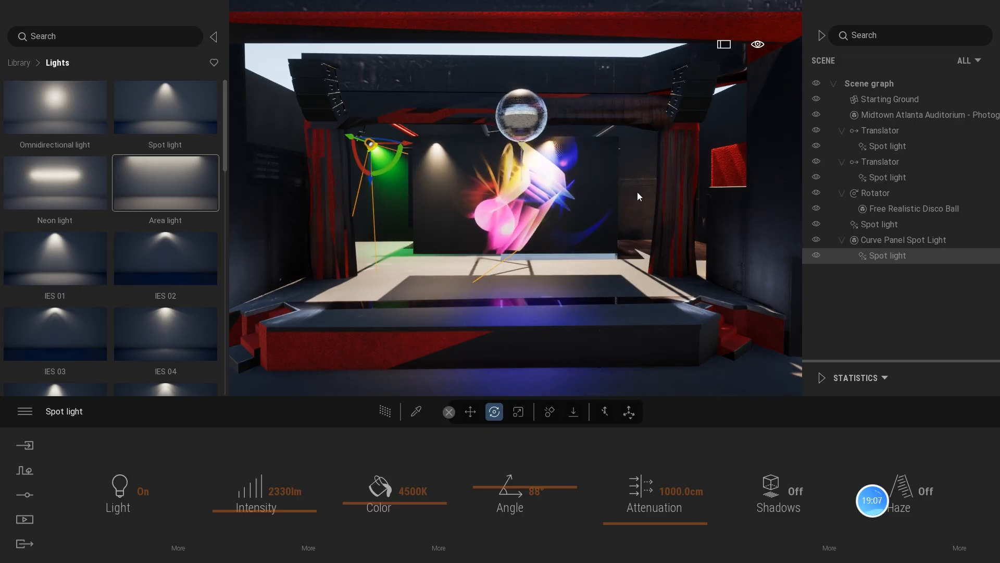
# Duplicate the Curve Panel Spot Light together with its nested green light, using the Copy option.
pyautogui.click(841, 240)
pyautogui.click(873, 242)
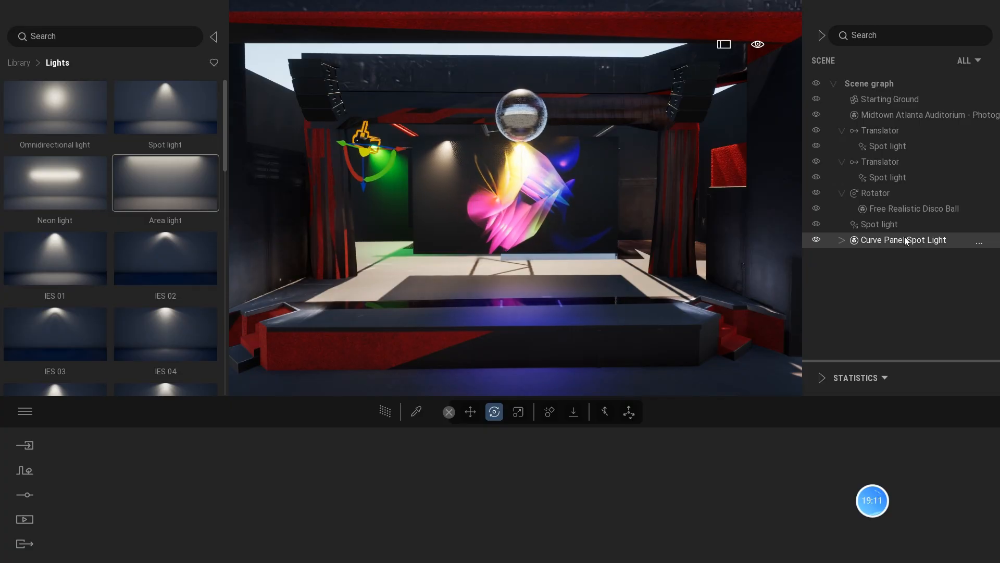
pyautogui.hotkey('ctrl', 'v')
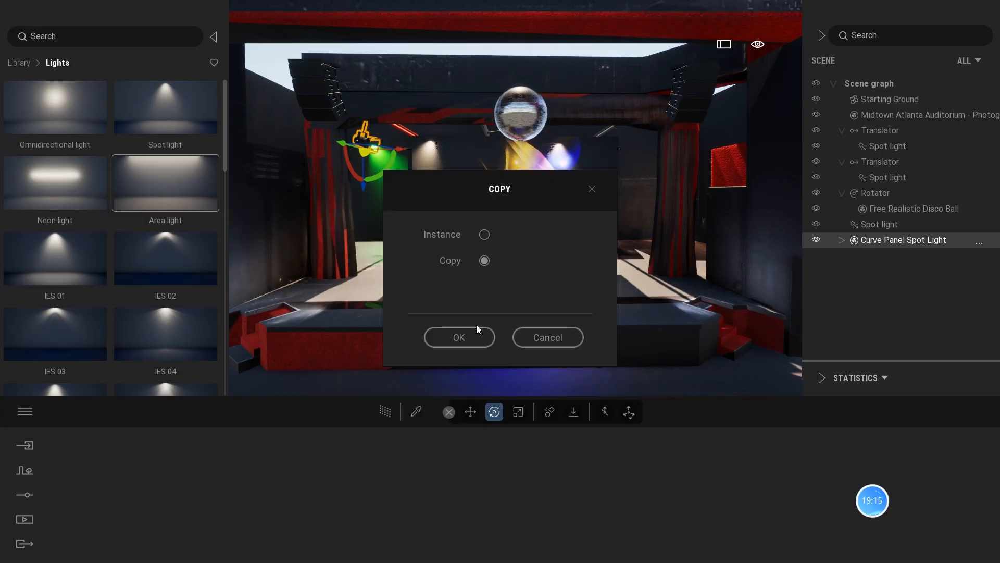
pyautogui.click(467, 336)
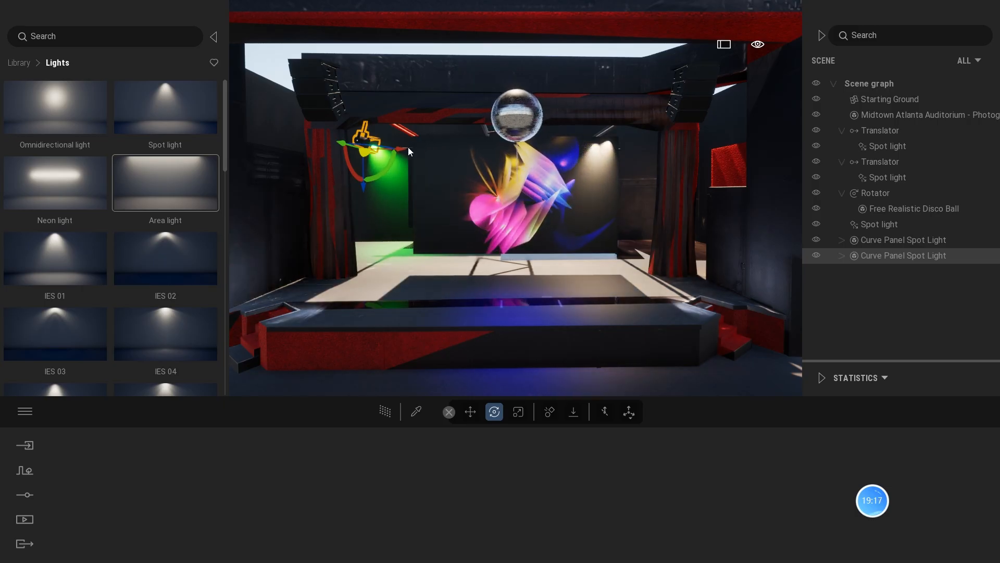
# Move the duplicated Curve Panel Spot Light beside the right stage curtain and rotate it to light the front of the stage.
pyautogui.moveTo(408, 151); pyautogui.dragTo(643, 172)
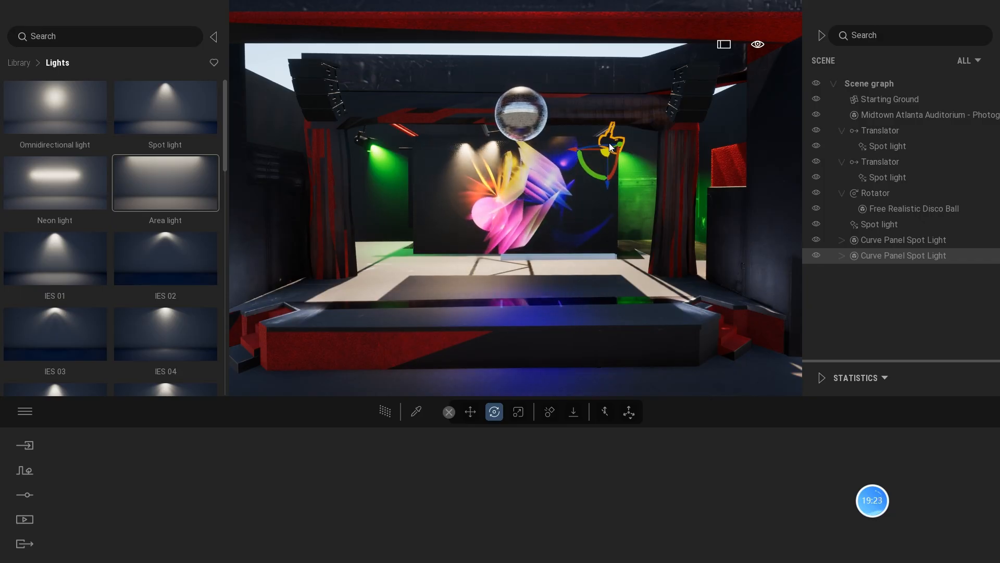
pyautogui.moveTo(608, 143); pyautogui.dragTo(500, 181)
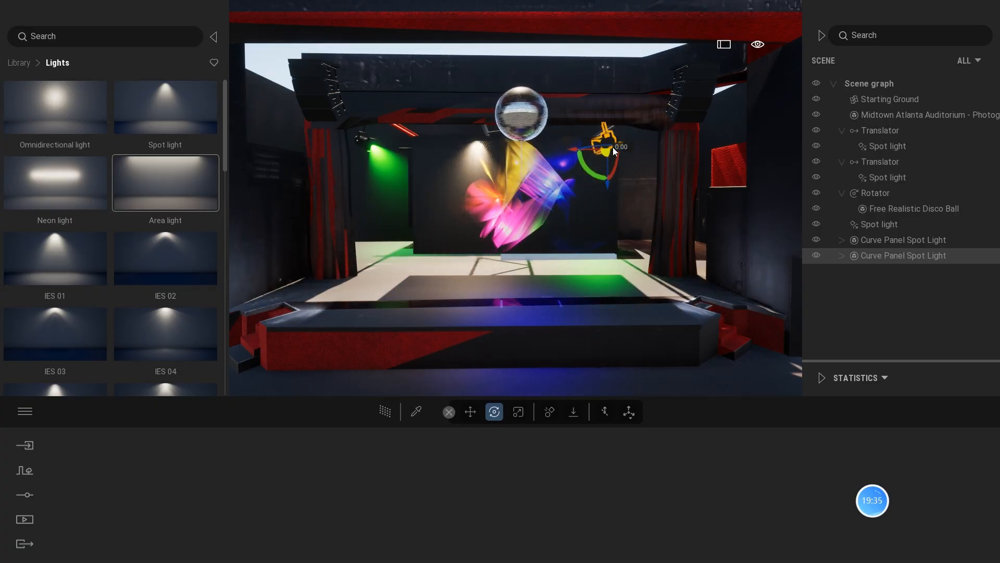
pyautogui.moveTo(613, 147); pyautogui.dragTo(642, 137)
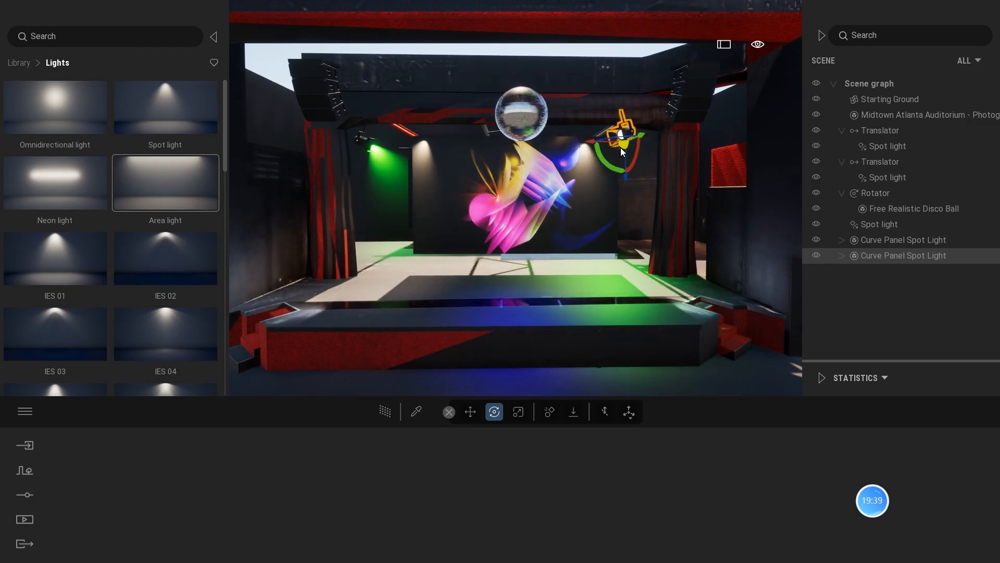
# Rotate the two Curve Panel Spot Lights on either side of the stage to adjust their aim.
pyautogui.moveTo(600, 156); pyautogui.dragTo(608, 164)
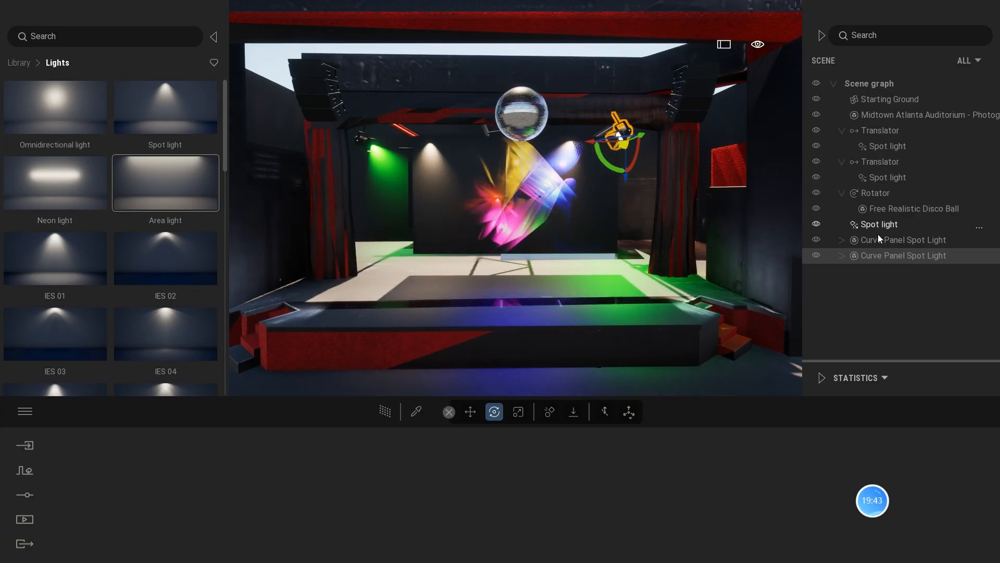
pyautogui.click(861, 239)
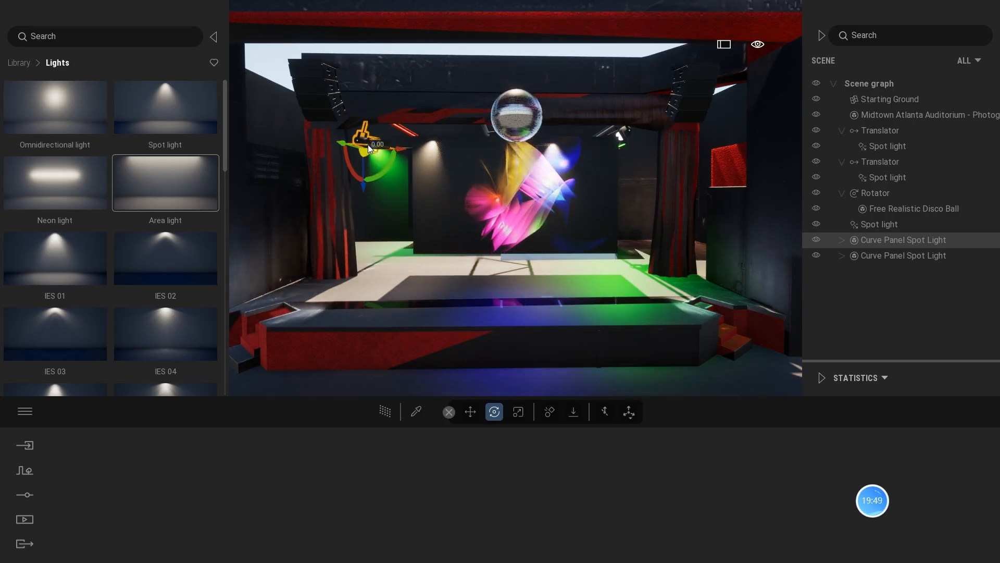
pyautogui.moveTo(355, 139); pyautogui.dragTo(352, 174)
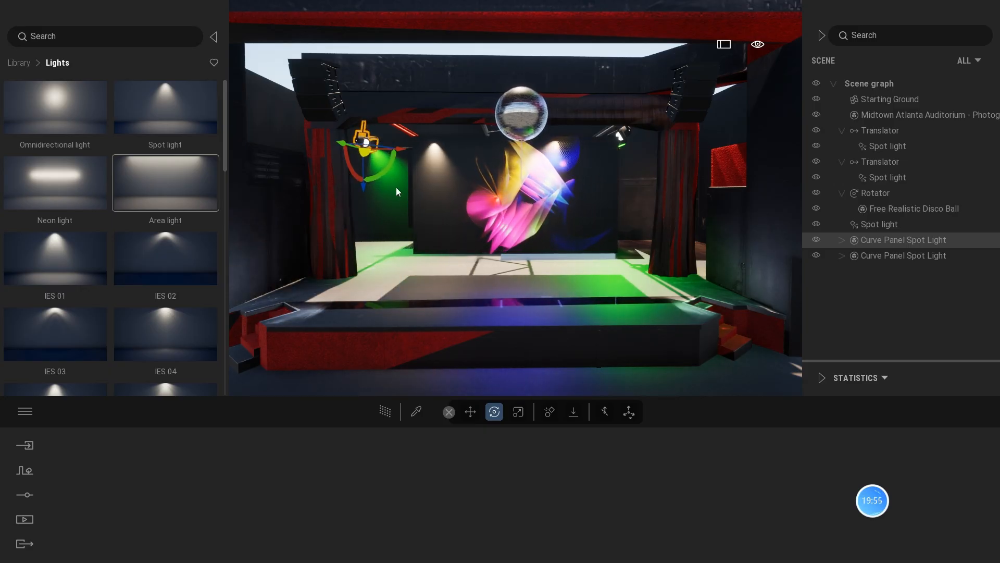
pyautogui.click(873, 255)
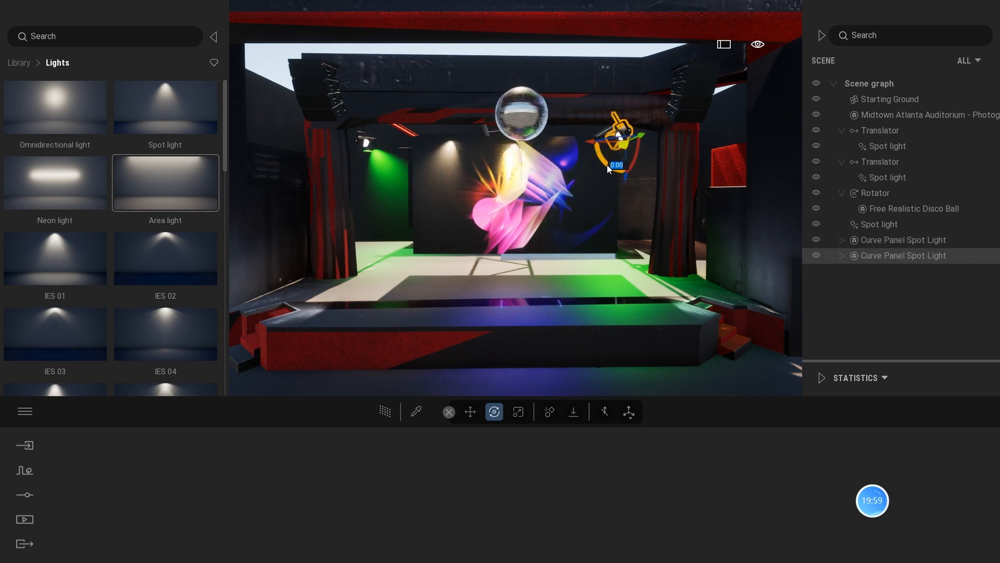
pyautogui.moveTo(607, 165); pyautogui.dragTo(613, 133)
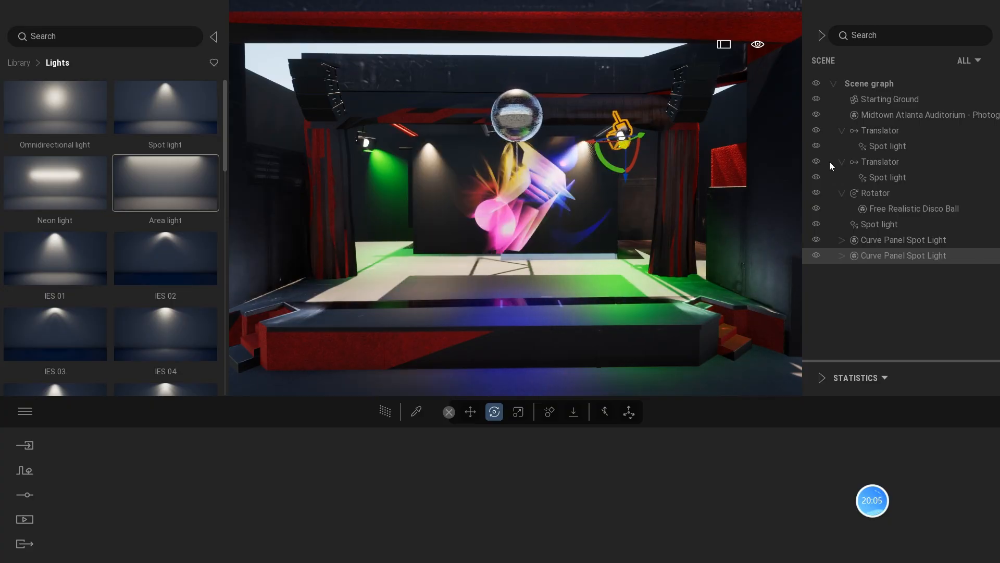
# Set the spot light at the disco ball to a 73° angle and an intensity of 4318 lm.
pyautogui.click(865, 223)
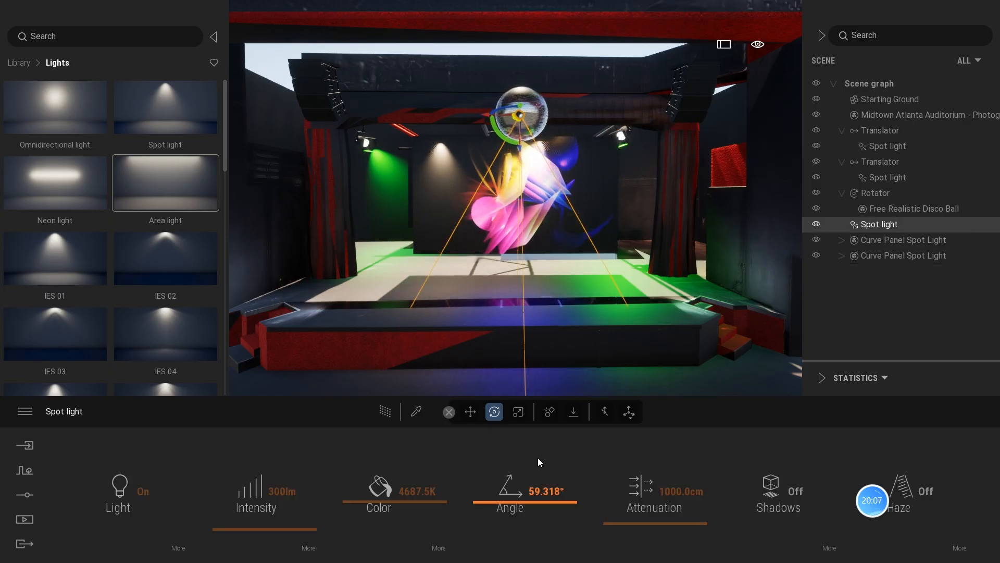
pyautogui.moveTo(515, 499); pyautogui.dragTo(514, 494)
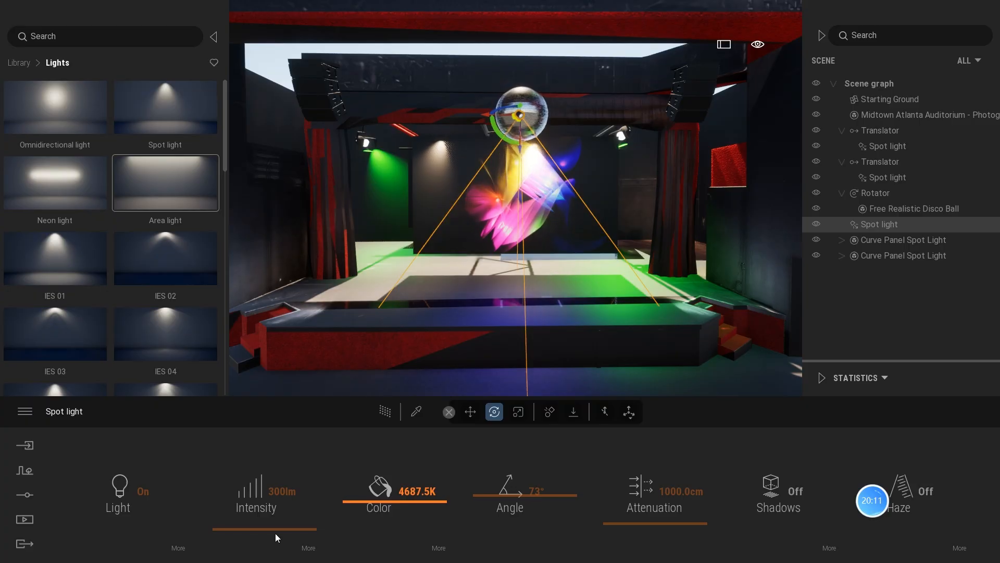
pyautogui.moveTo(257, 530); pyautogui.dragTo(257, 492)
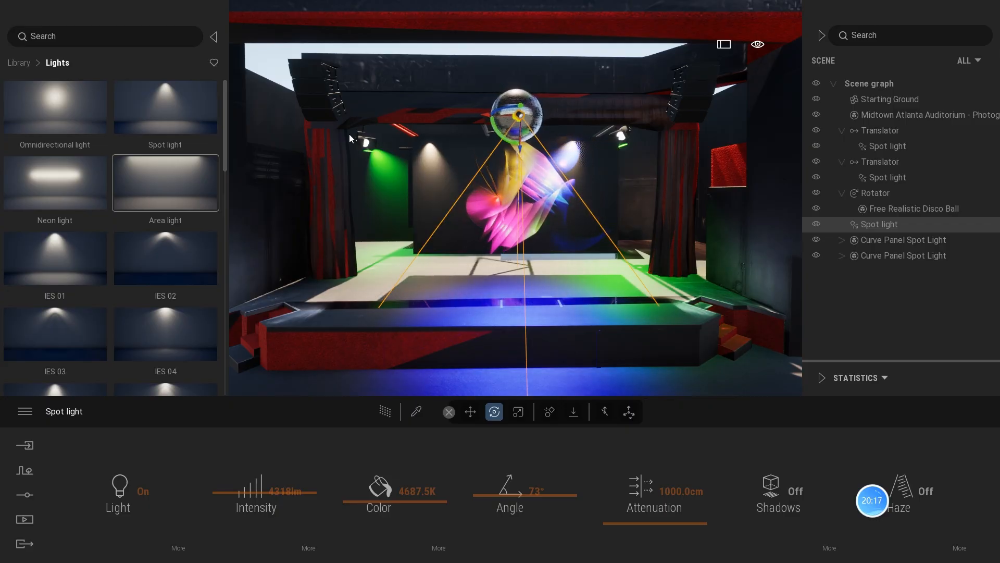
# Place the animated human Louise from the character library on the left part of the stage floor.
pyautogui.click(18, 63)
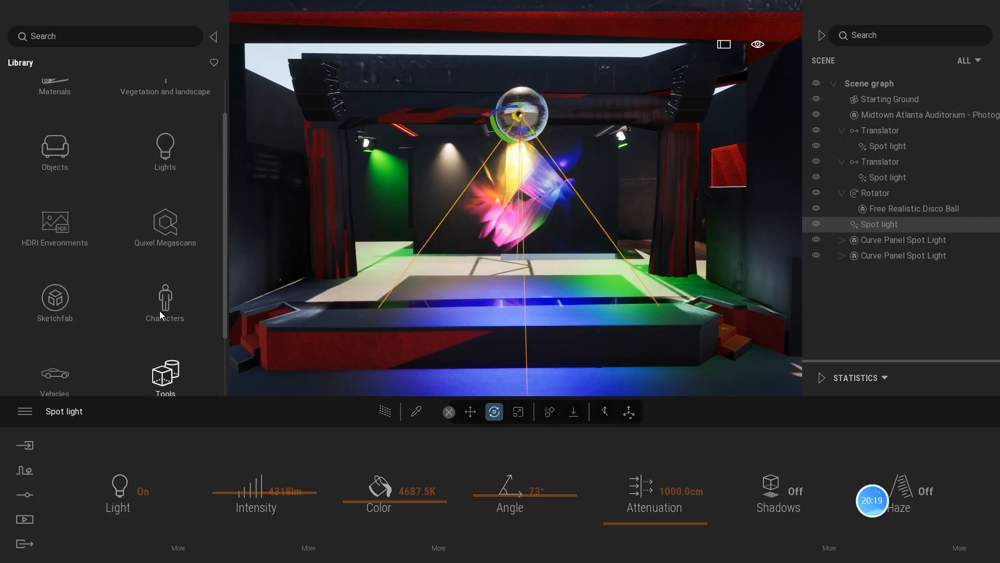
pyautogui.click(159, 311)
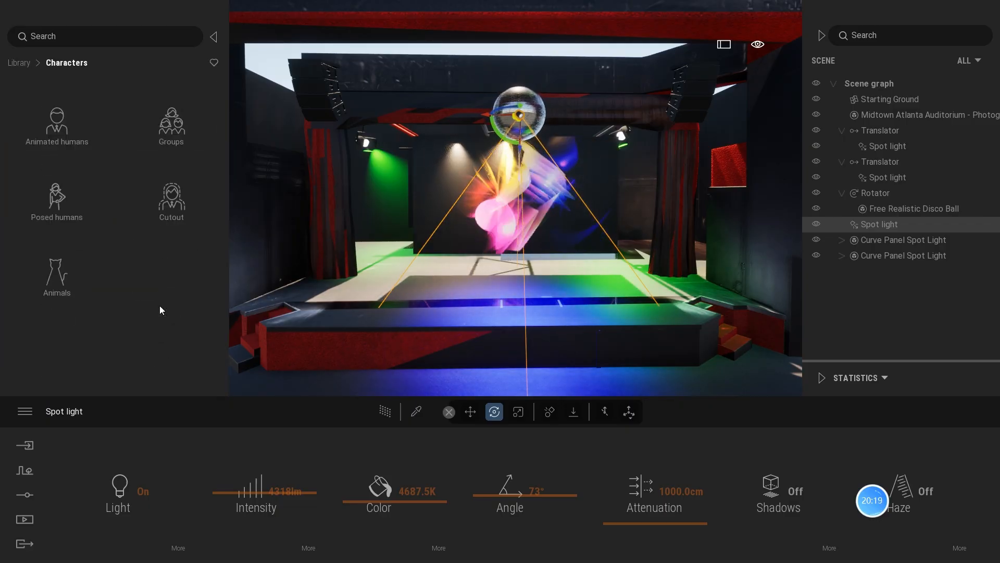
pyautogui.click(57, 124)
pyautogui.scroll(-2, 74, 235)
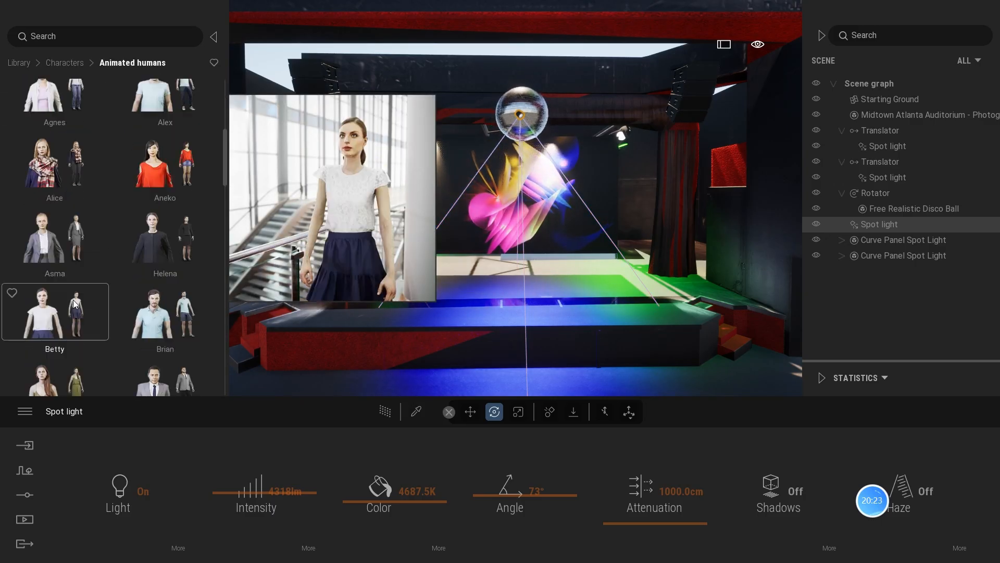
pyautogui.scroll(-8, 75, 303)
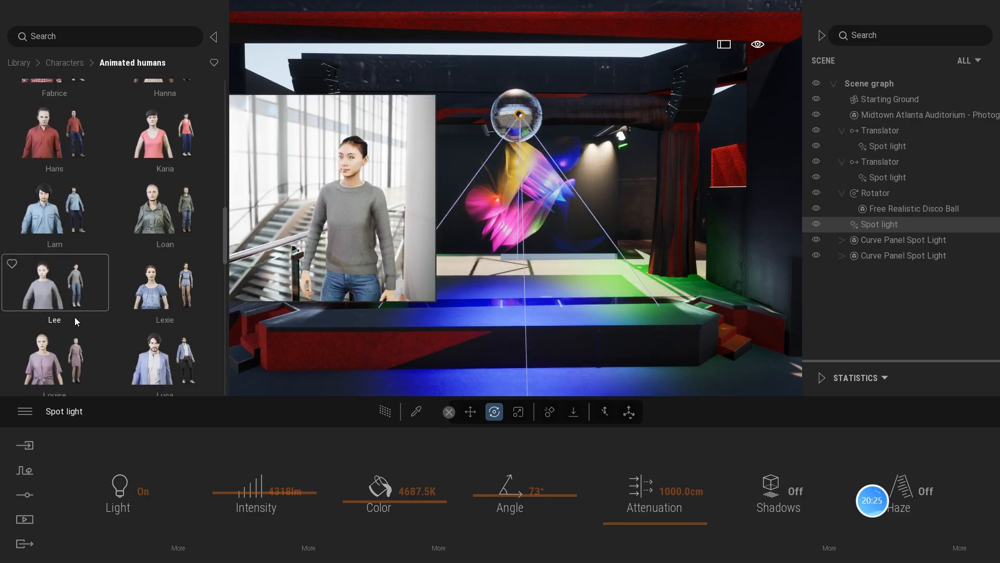
pyautogui.scroll(-2, 75, 319)
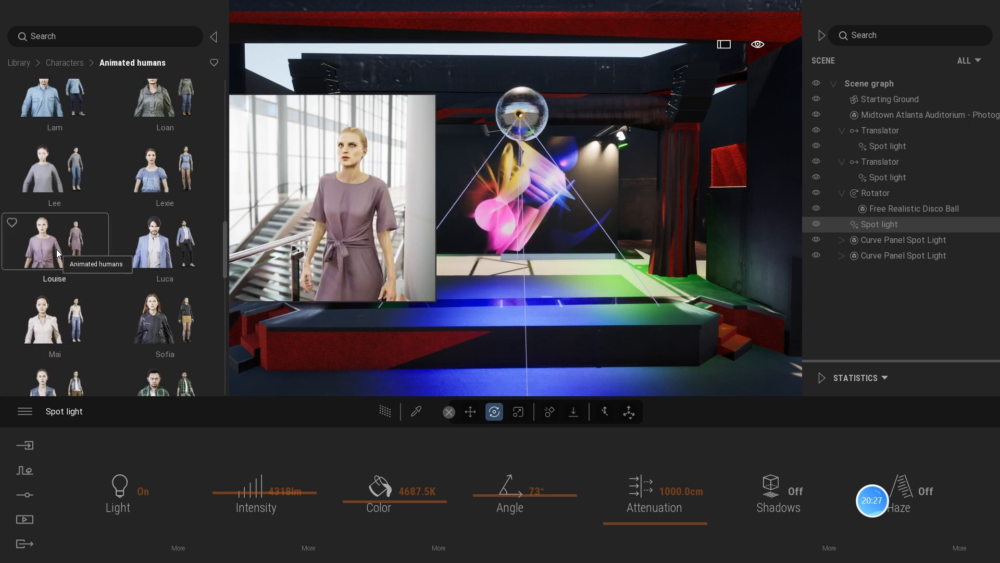
pyautogui.moveTo(56, 249); pyautogui.dragTo(404, 282)
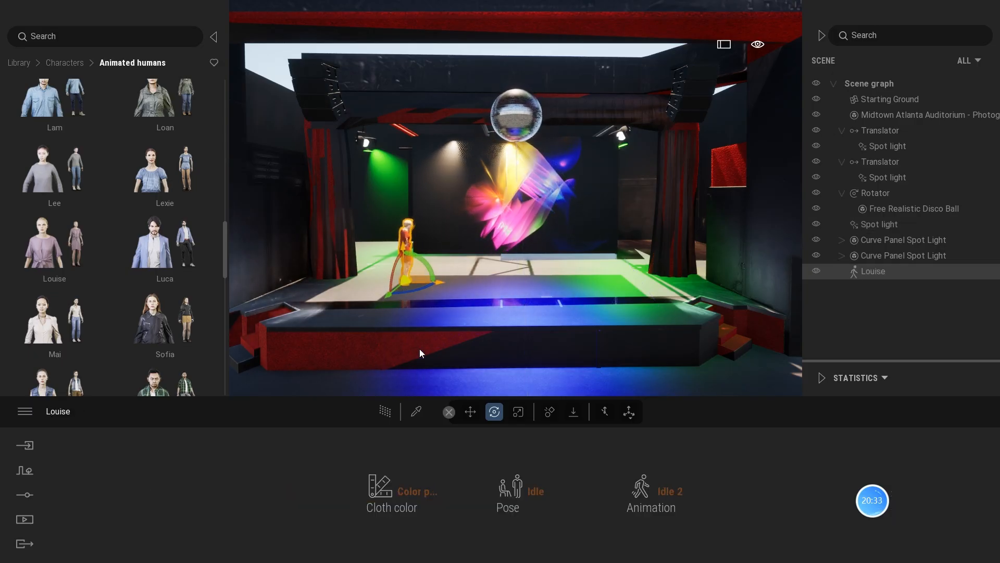
# Give Louise the Special pose with the Playing piano animation and move her towards the stage's front left edge.
pyautogui.click(508, 487)
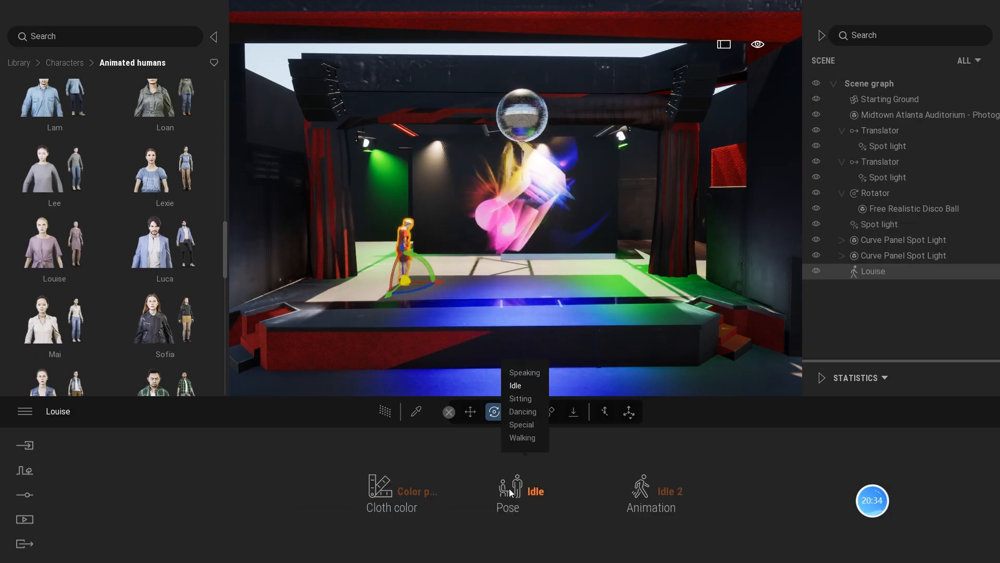
pyautogui.click(523, 423)
pyautogui.click(640, 487)
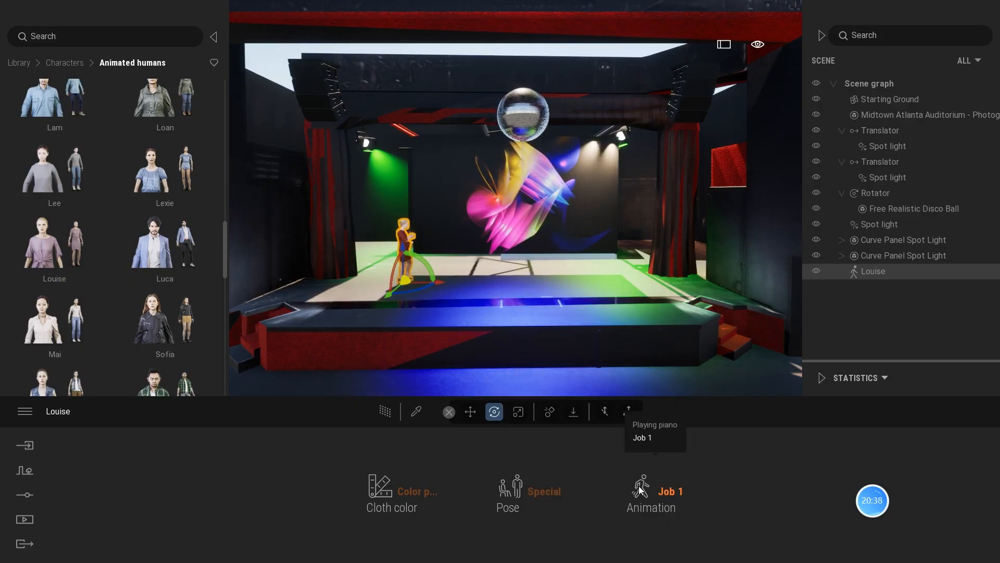
pyautogui.click(648, 425)
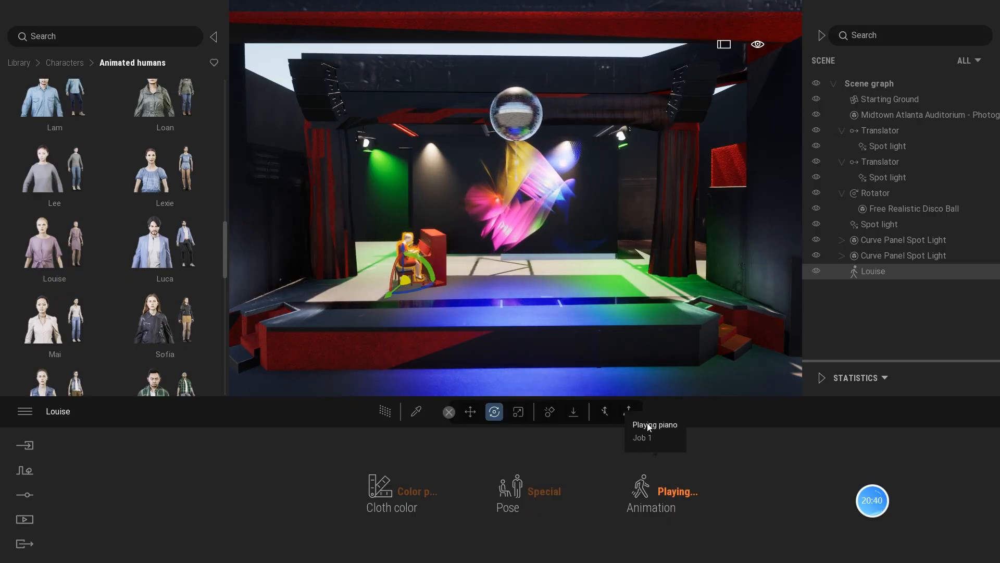
pyautogui.click(433, 280)
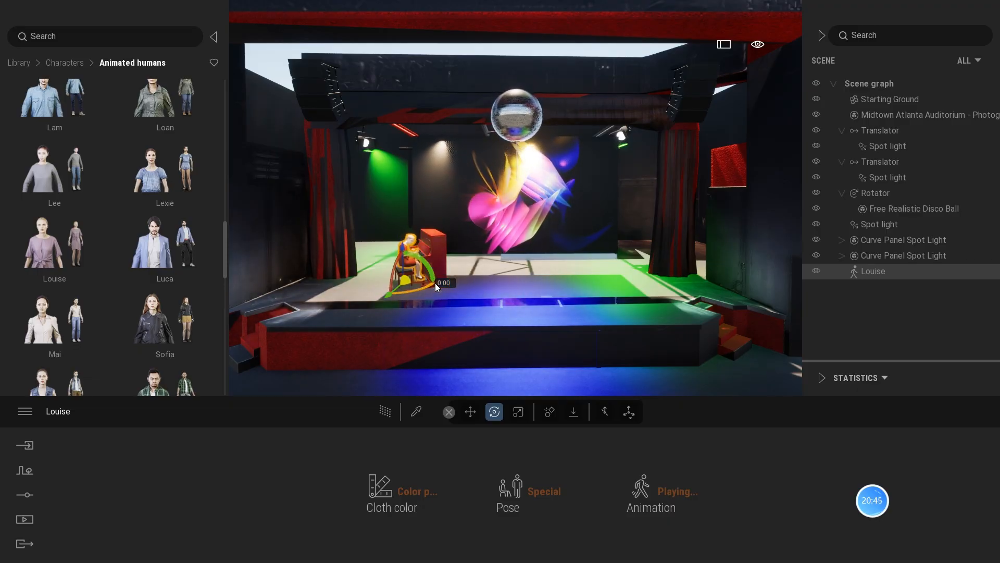
pyautogui.moveTo(423, 279); pyautogui.dragTo(386, 294)
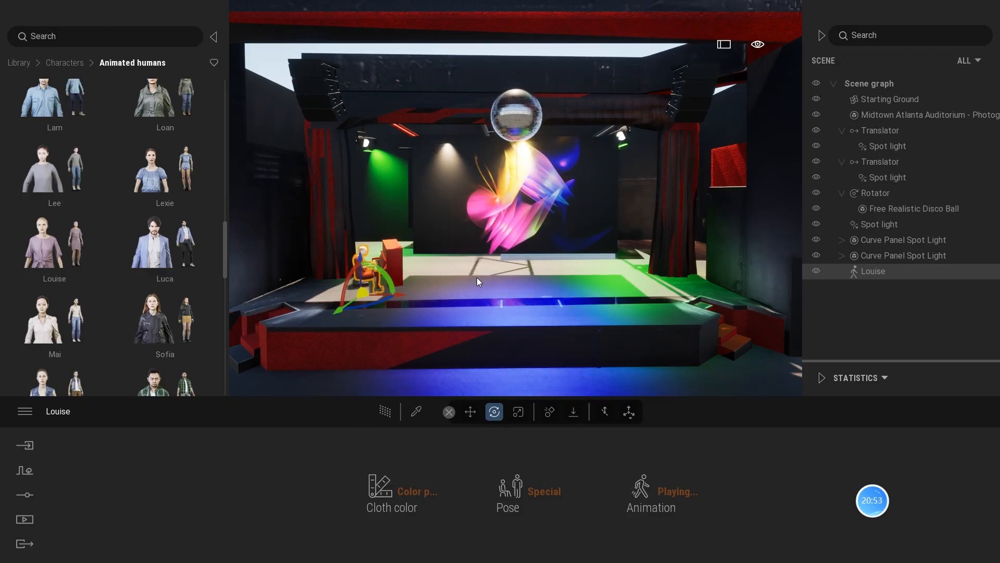
# Place the animated human Camille from the library on the stage, to the right of the piano.
pyautogui.moveTo(70, 117)
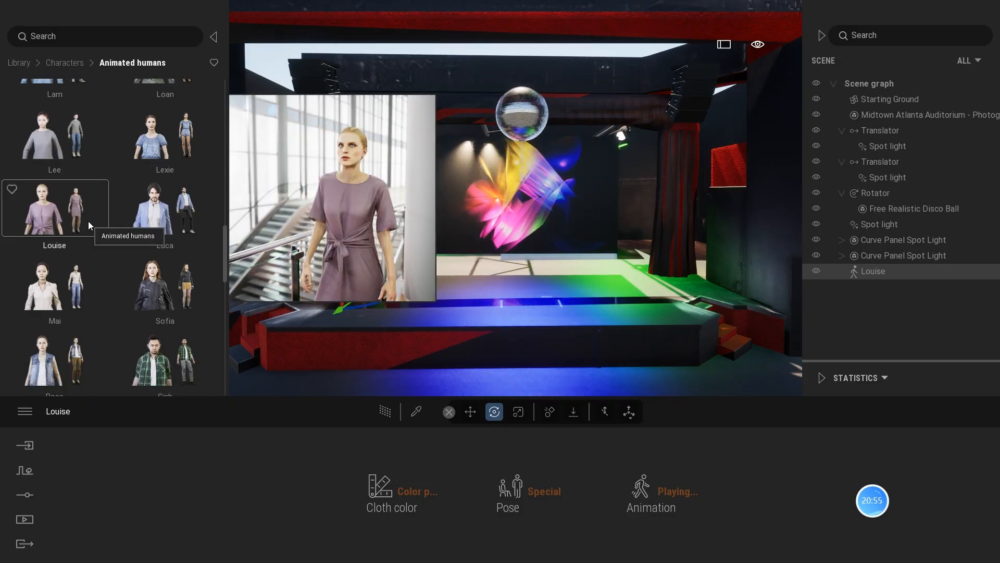
pyautogui.scroll(-5, 89, 224)
pyautogui.scroll(-5, 94, 219)
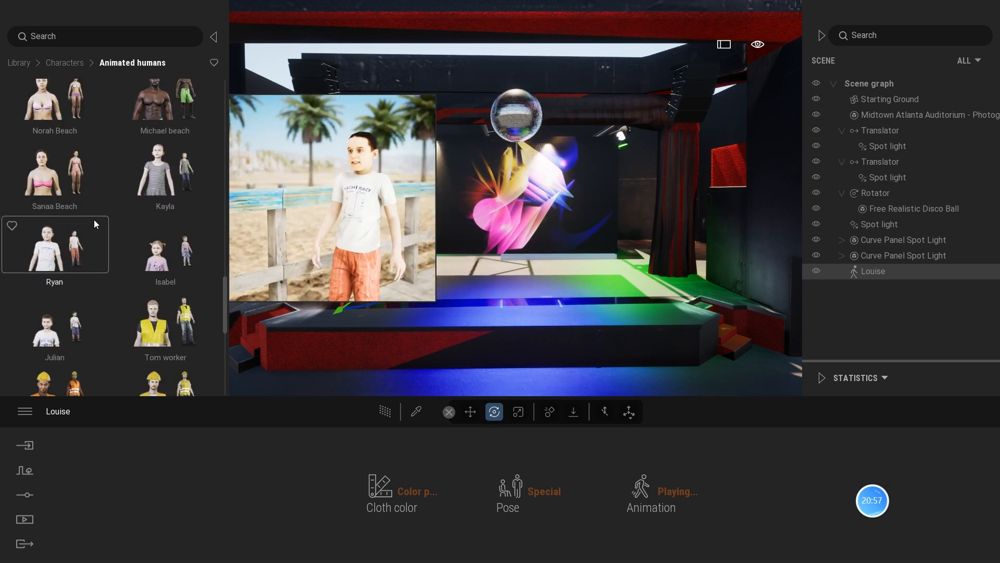
pyautogui.scroll(10, 102, 224)
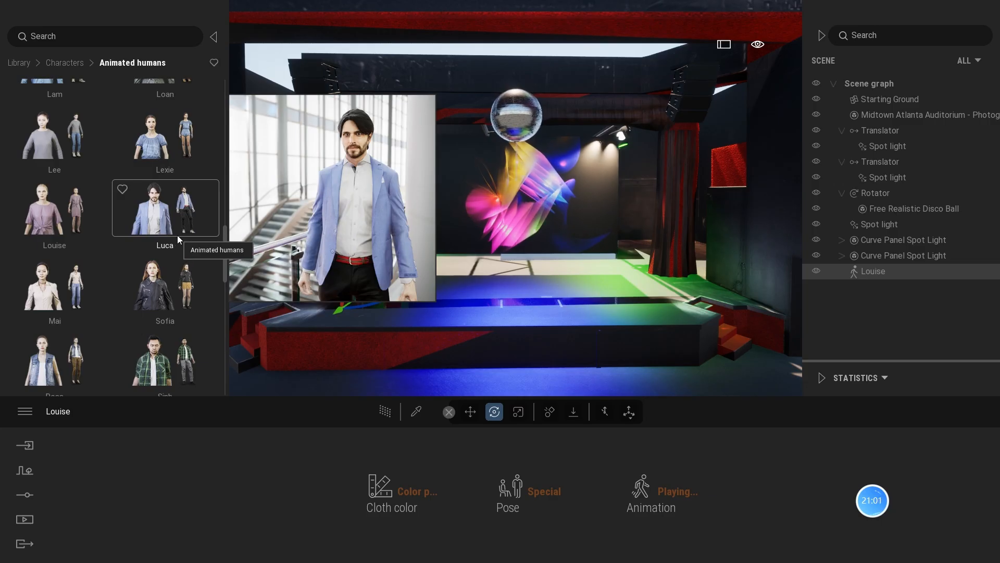
pyautogui.scroll(3, 177, 234)
pyautogui.scroll(5, 183, 219)
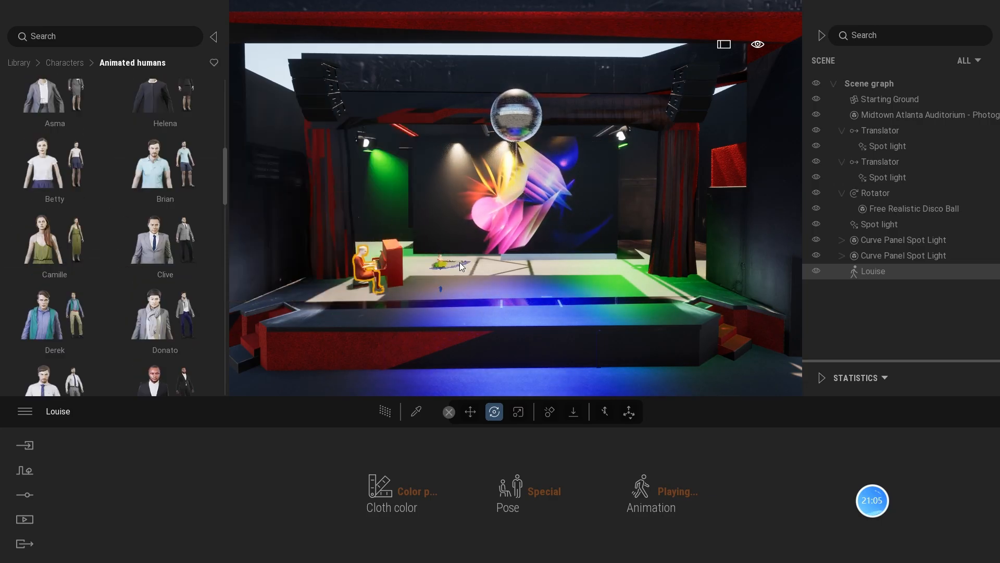
pyautogui.moveTo(565, 275)
pyautogui.mouseDown()
pyautogui.moveTo(577, 286)
pyautogui.moveTo(462, 297)
pyautogui.mouseUp()
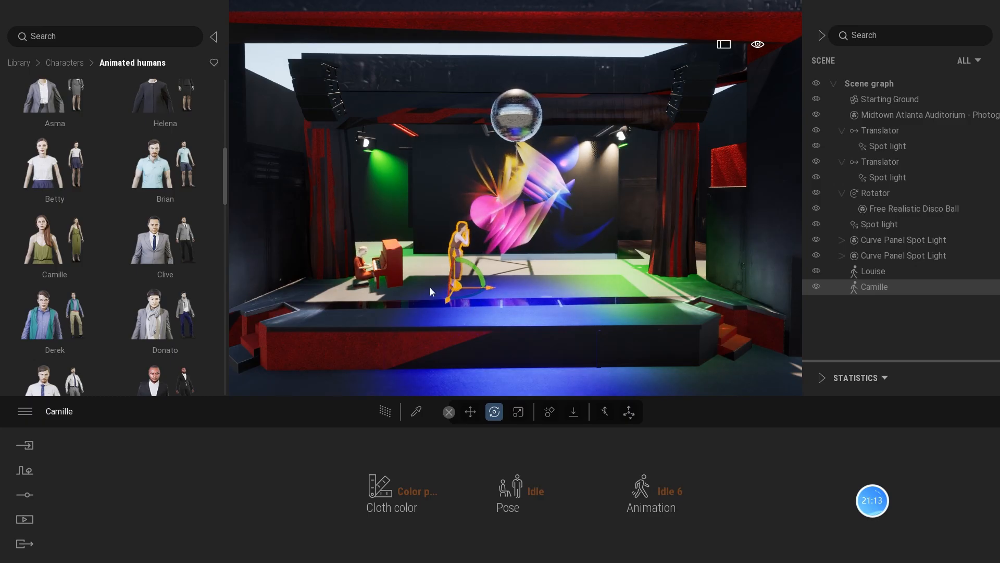
# Set Camille's pose to Dancing and her animation to Dancing 1.
pyautogui.click(524, 468)
pyautogui.click(521, 423)
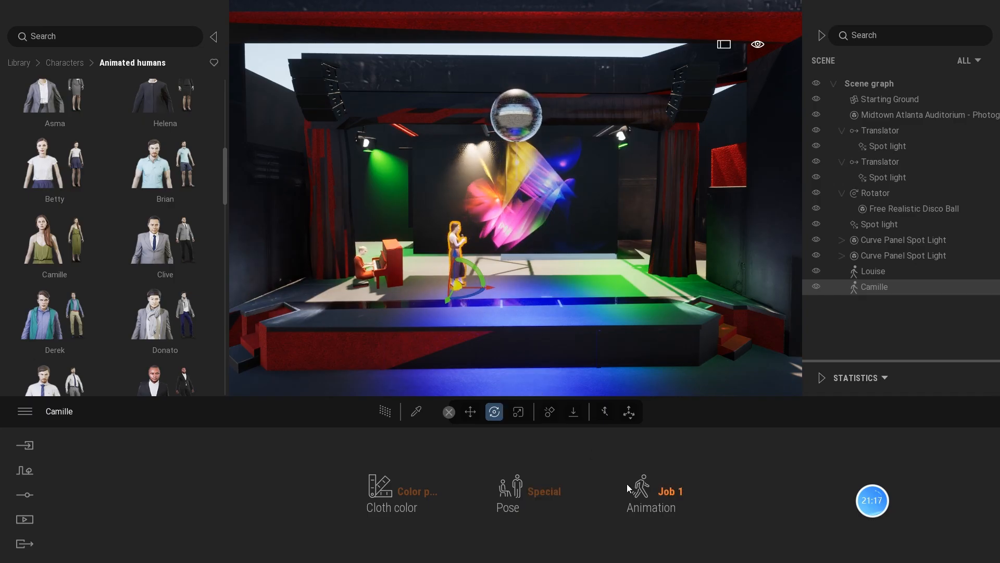
pyautogui.click(505, 493)
pyautogui.click(521, 412)
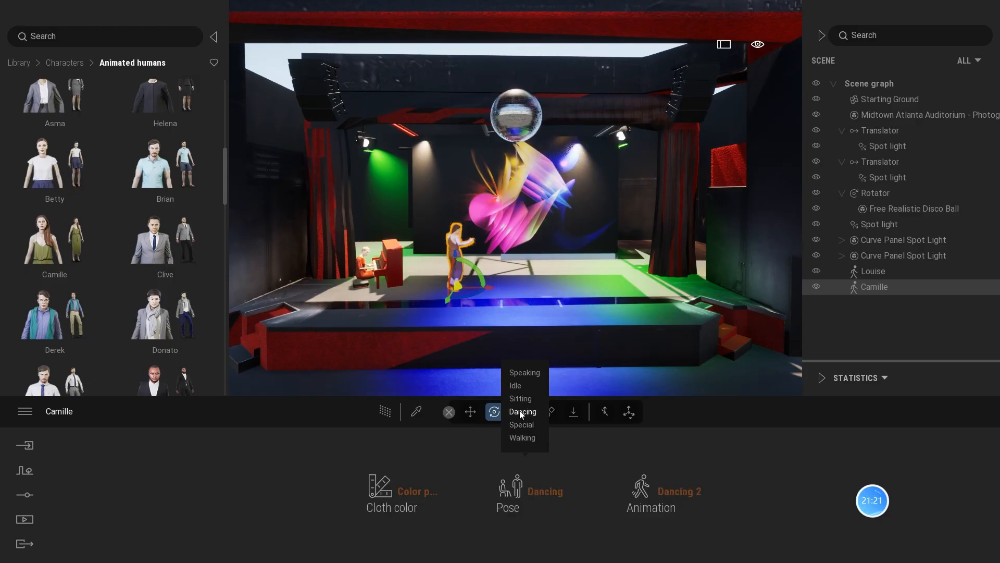
pyautogui.click(643, 489)
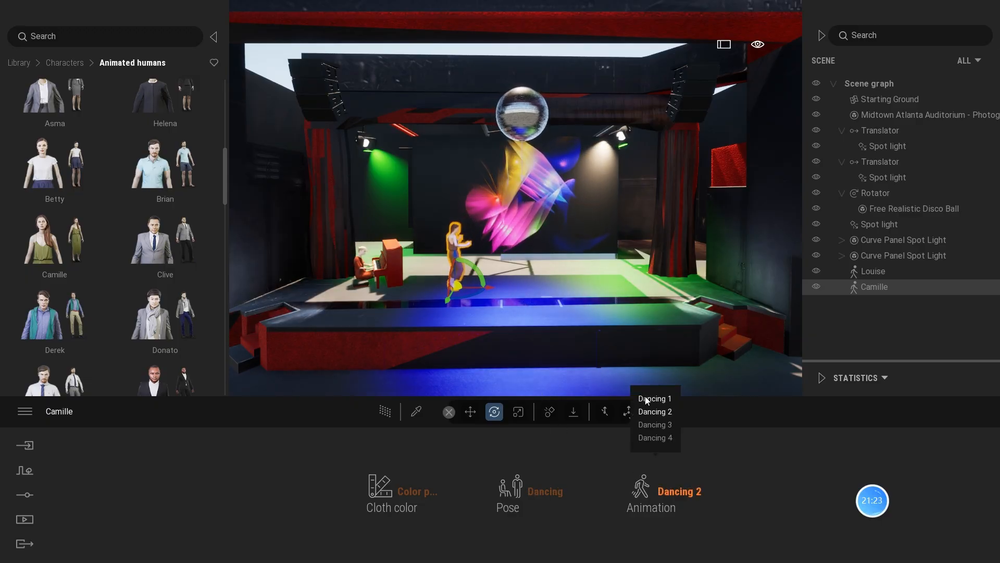
pyautogui.click(646, 400)
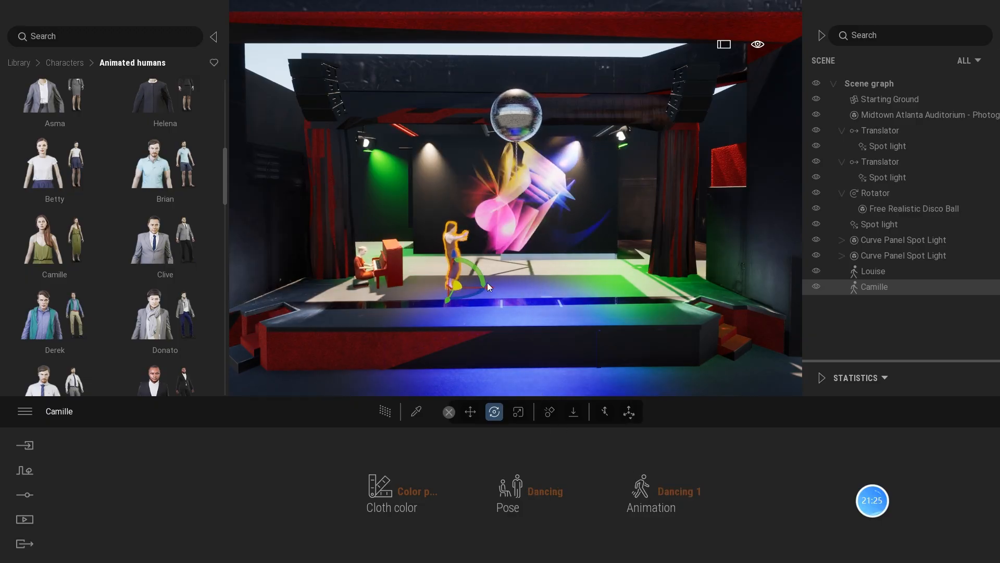
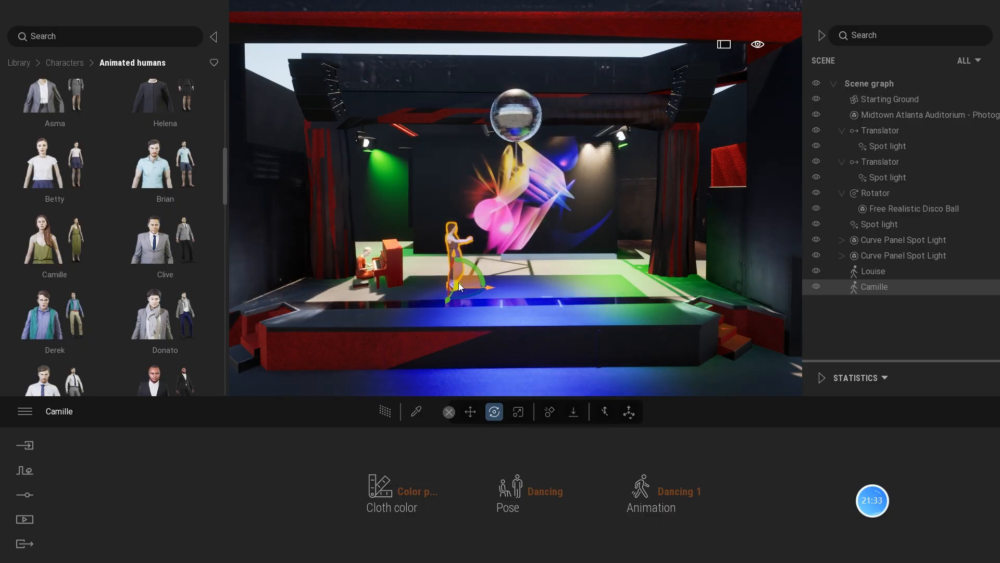
# Scale the dancing Camille character uniformly to 0.7.
pyautogui.click(519, 412)
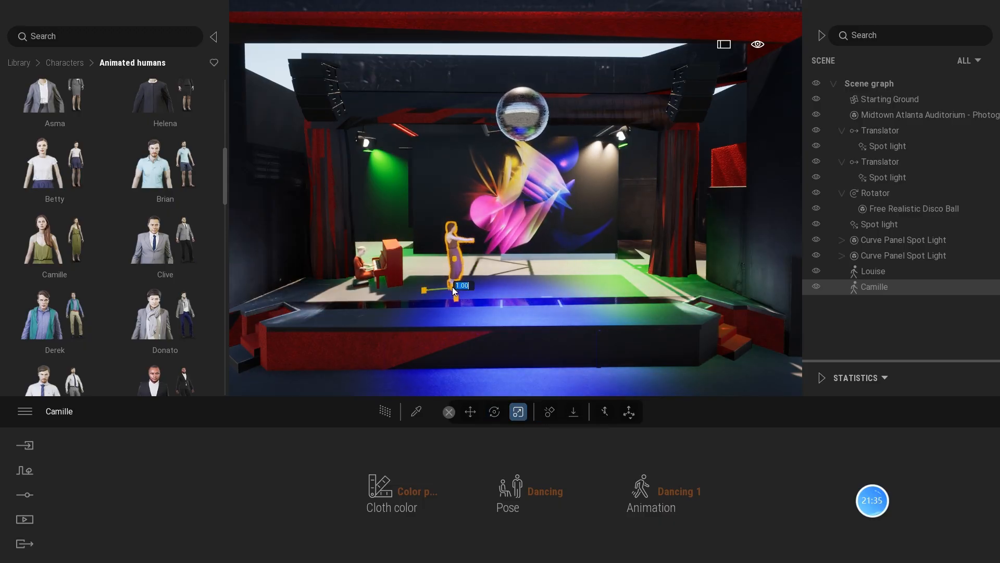
pyautogui.write('0.')
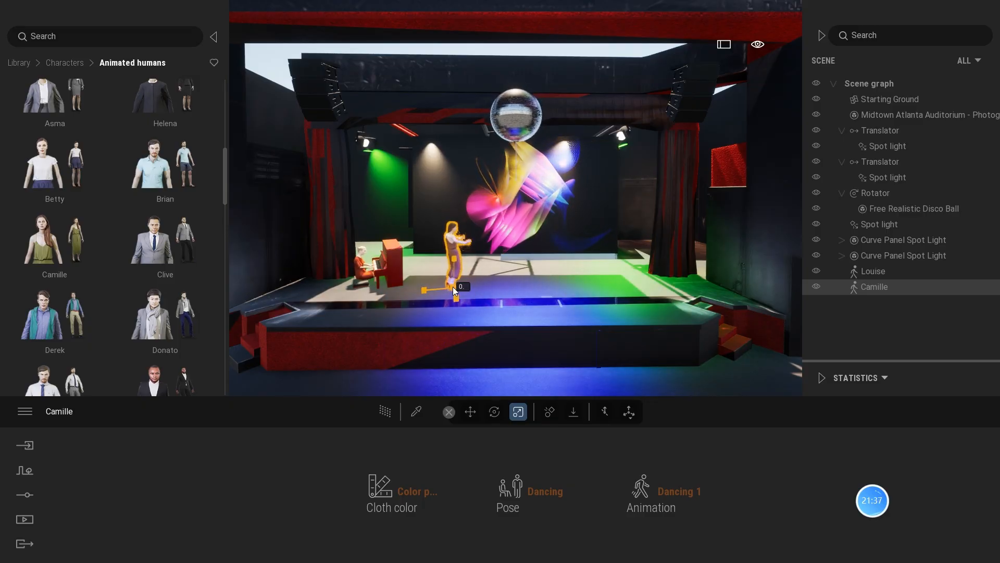
pyautogui.write('7')
pyautogui.press('Return')
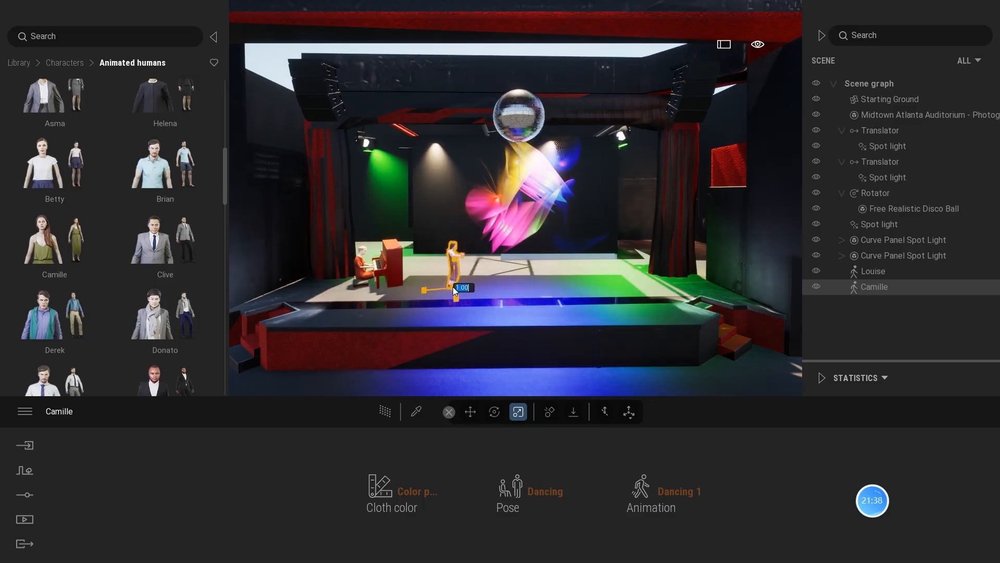
# Scale the piano-playing Louise character uniformly to 0.7.
pyautogui.click(362, 274)
pyautogui.click(365, 289)
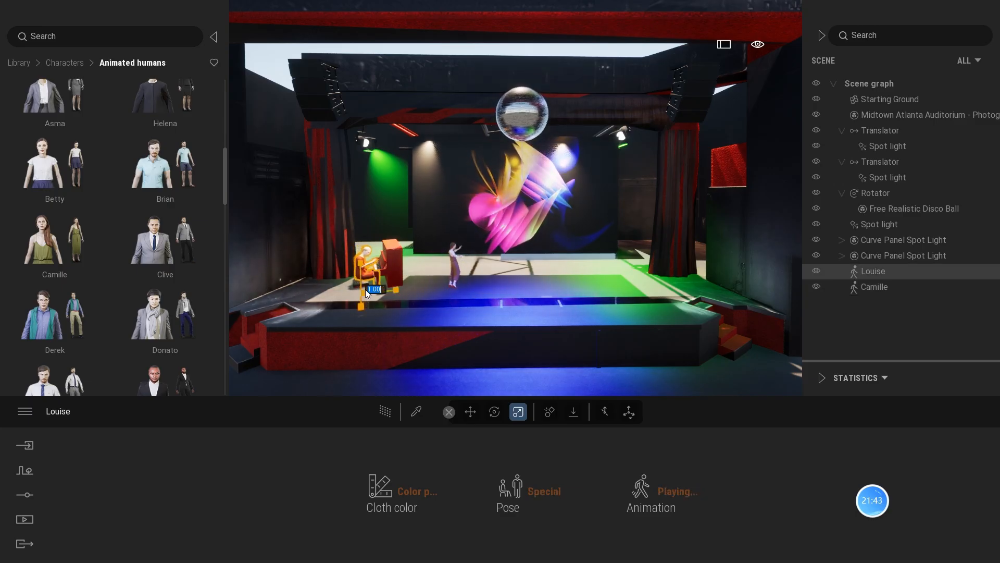
pyautogui.press('Return')
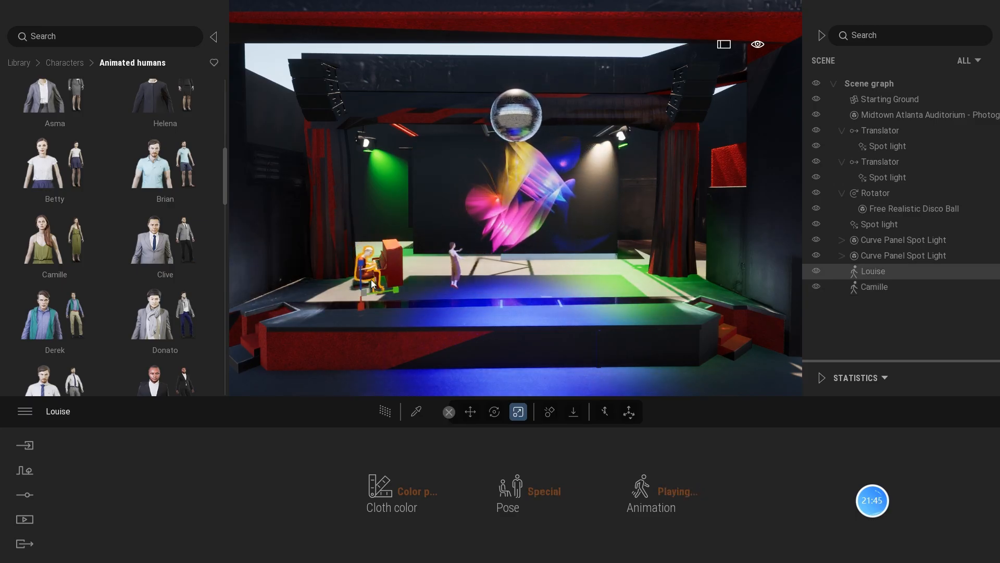
pyautogui.moveTo(371, 279)
pyautogui.mouseDown()
pyautogui.moveTo(399, 255)
pyautogui.moveTo(358, 290)
pyautogui.mouseUp()
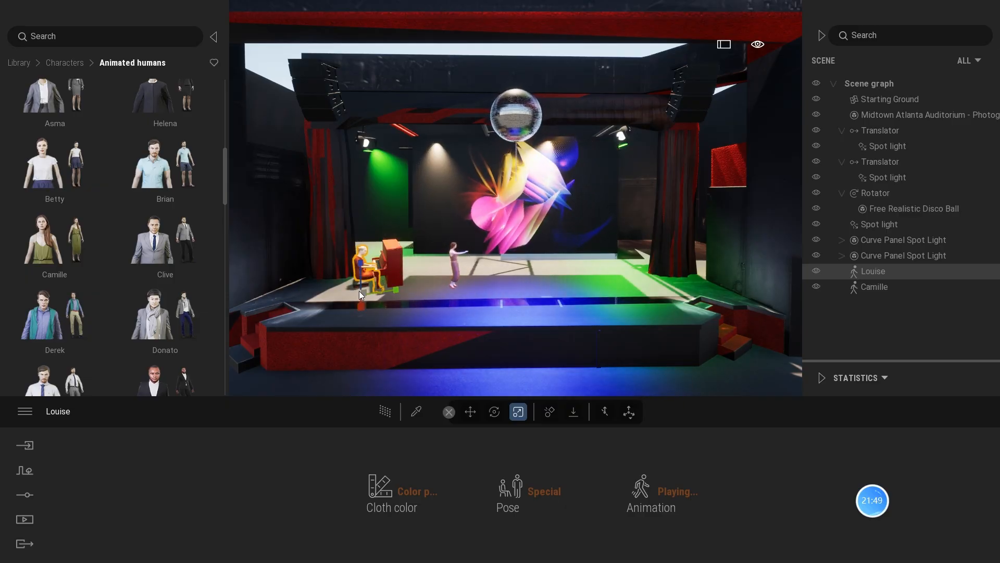
pyautogui.press('w')
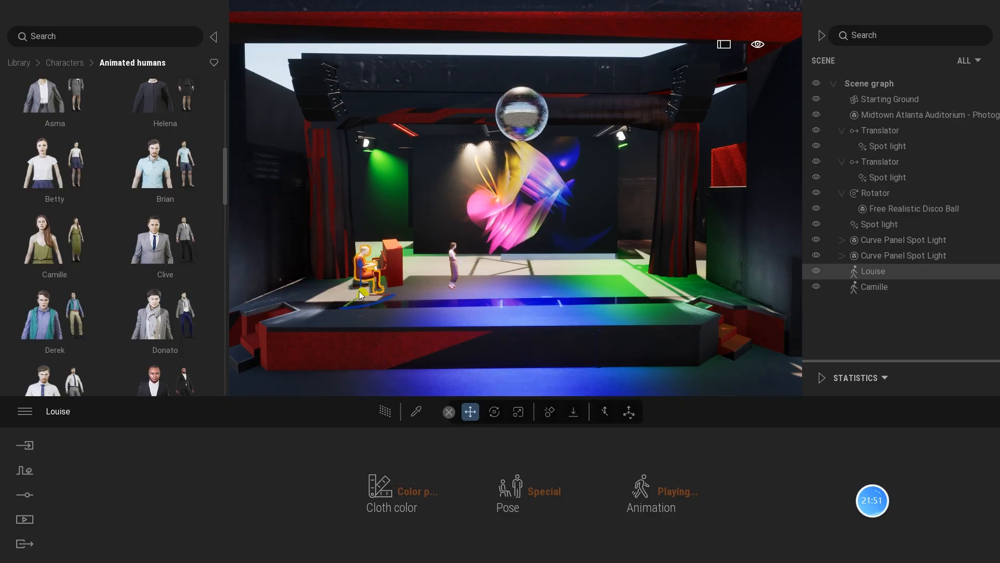
pyautogui.click(518, 412)
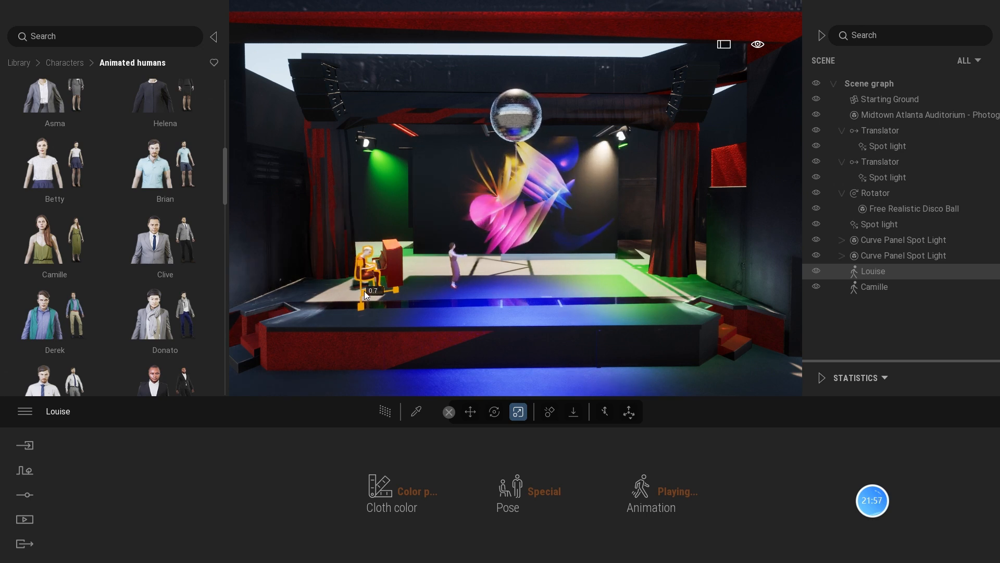
pyautogui.moveTo(364, 290); pyautogui.dragTo(367, 295)
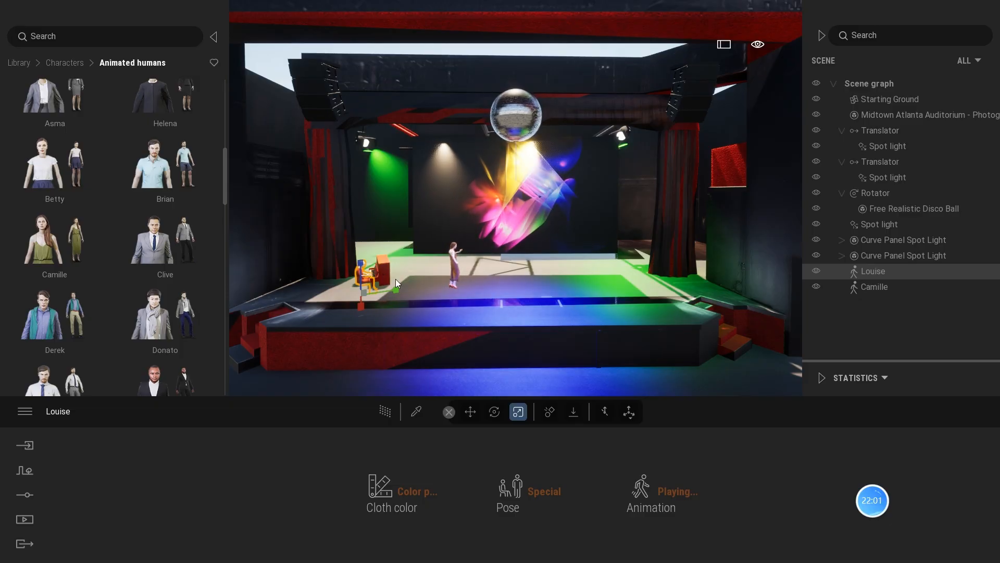
# Move Louise and her piano slightly upwards at the stage's front left.
pyautogui.scroll(3, 473, 290)
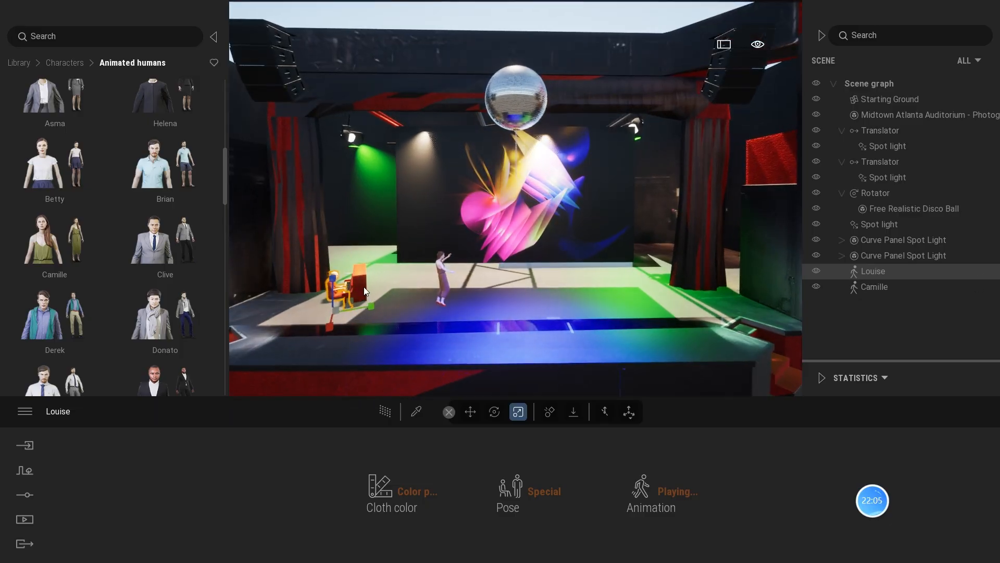
pyautogui.click(471, 412)
pyautogui.moveTo(328, 285); pyautogui.dragTo(329, 274)
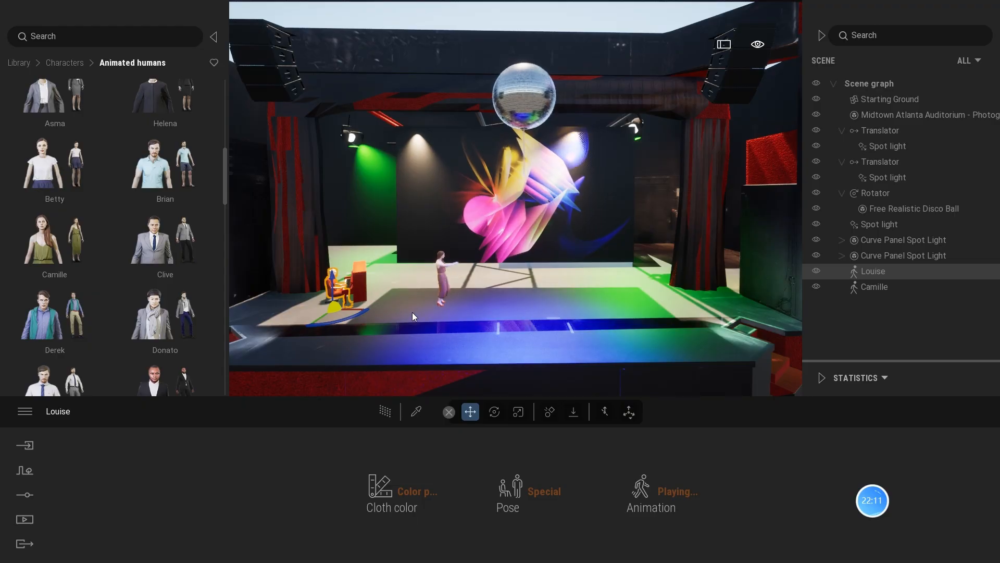
pyautogui.scroll(3, 395, 325)
pyautogui.scroll(-2, 395, 325)
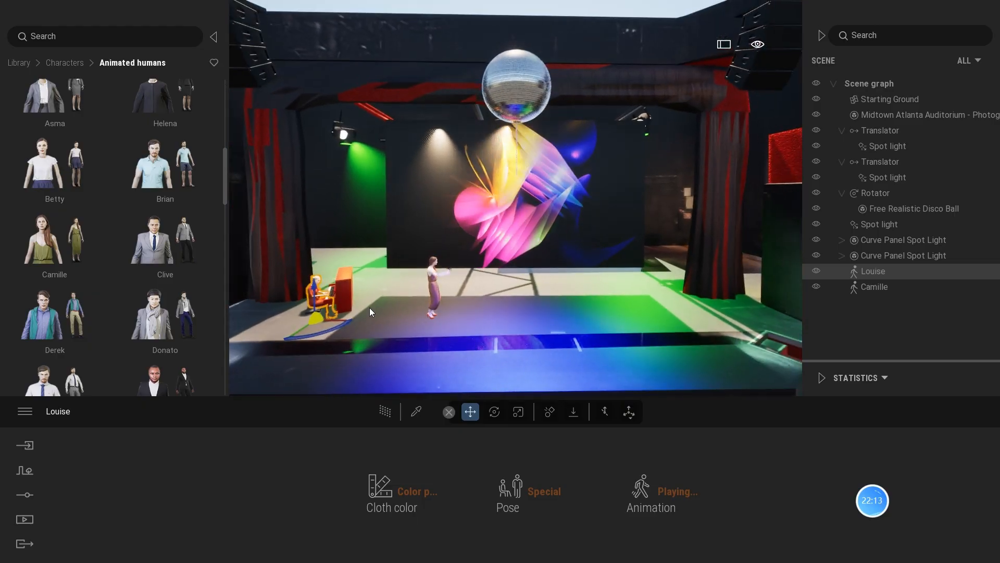
pyautogui.click(343, 222)
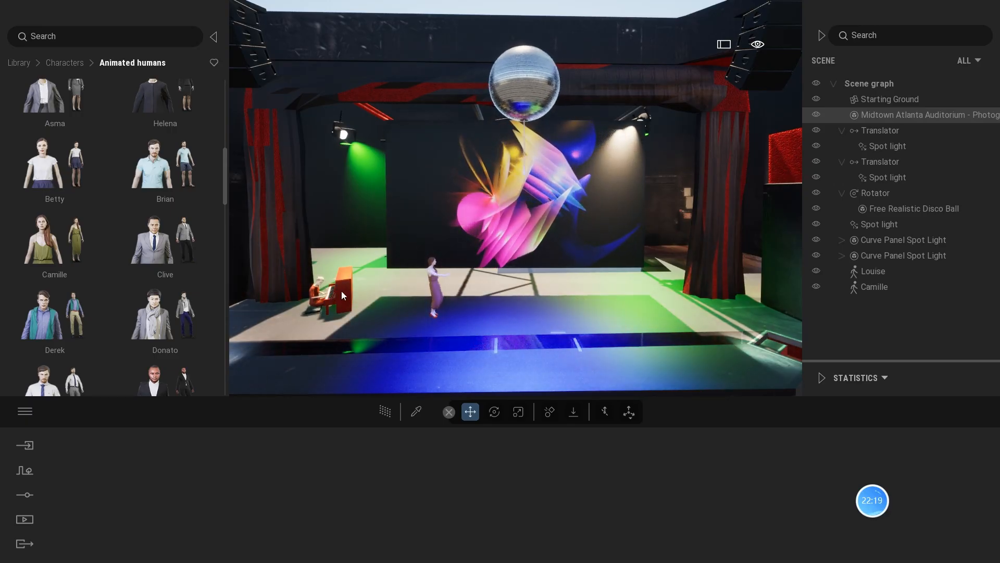
pyautogui.click(319, 291)
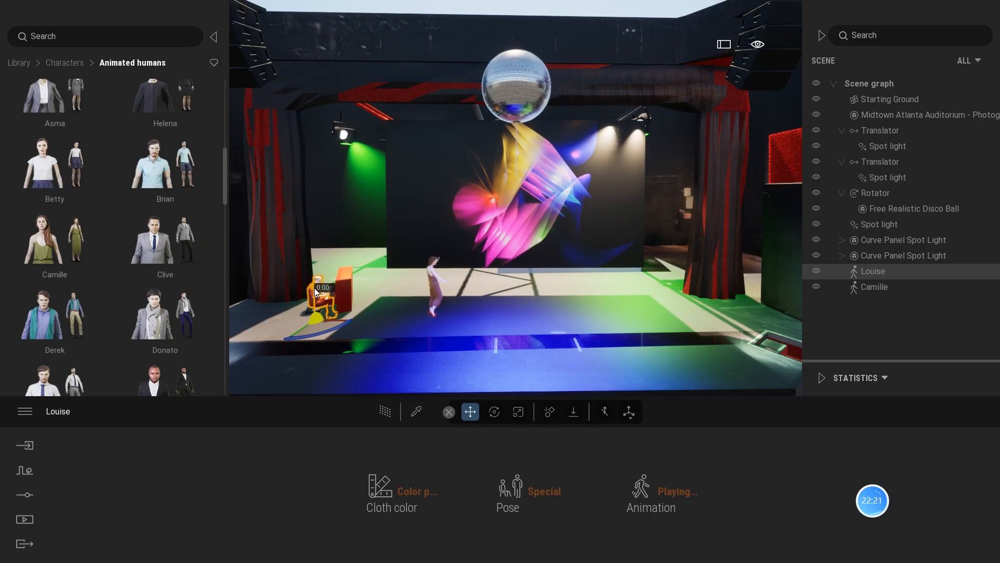
pyautogui.moveTo(314, 288); pyautogui.dragTo(311, 275)
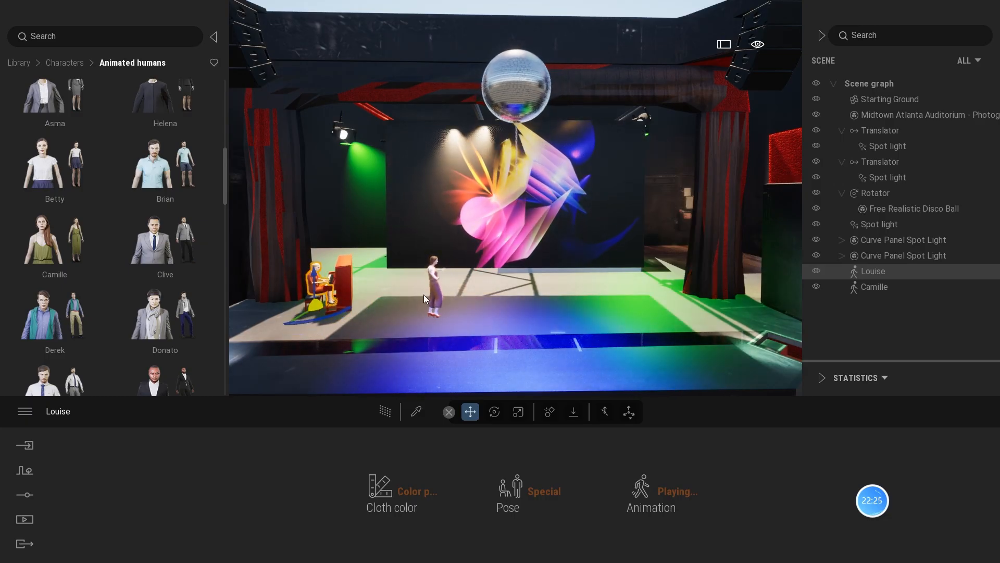
# Place the animated human Sinh from the library on the stage, to the right of Camille.
pyautogui.moveTo(175, 186)
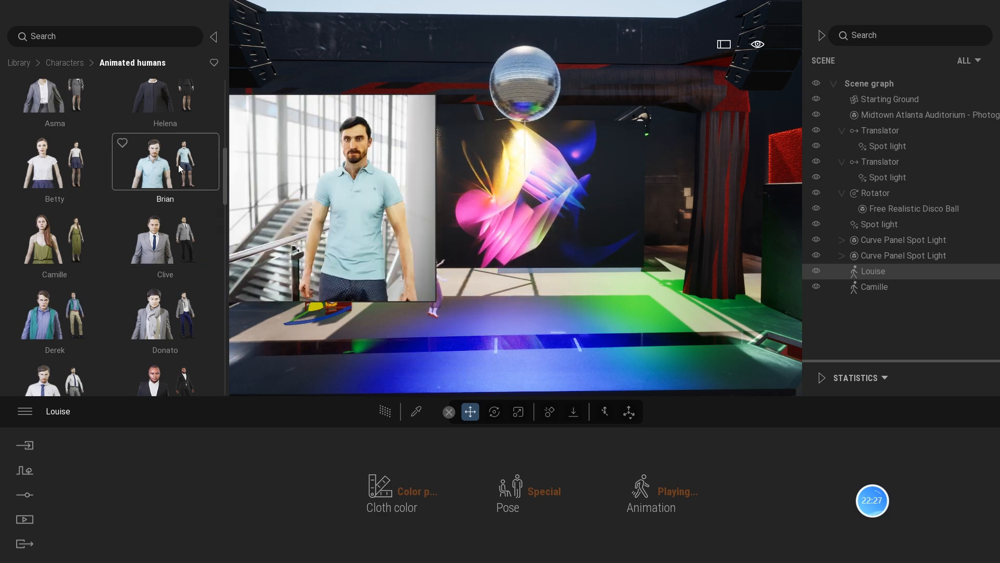
pyautogui.scroll(-6, 174, 192)
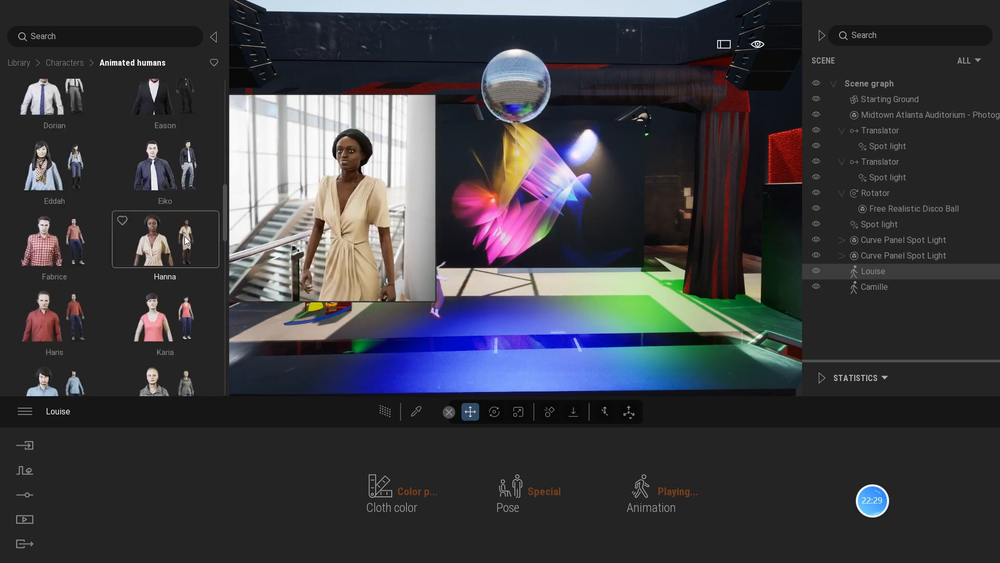
pyautogui.scroll(-2, 185, 230)
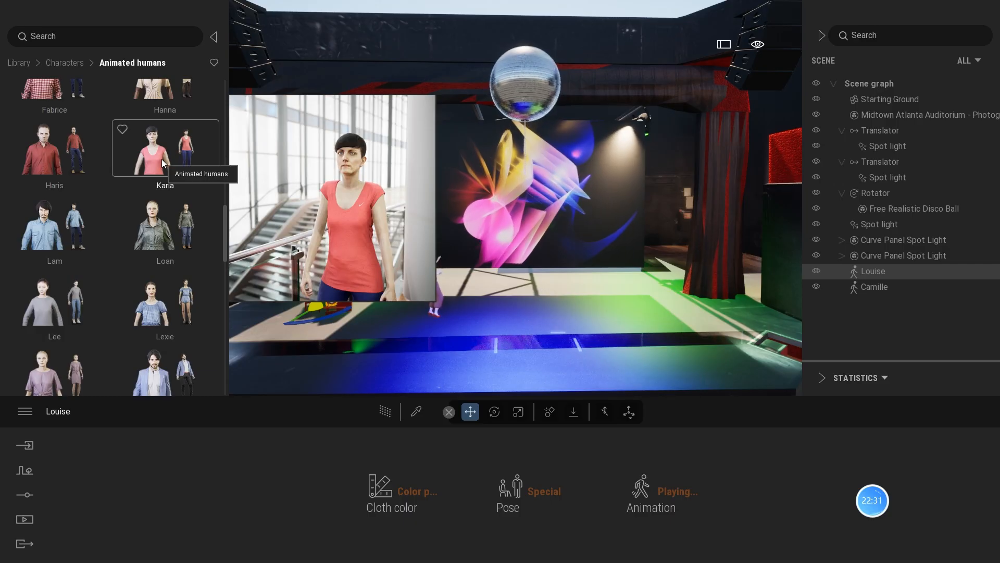
pyautogui.scroll(-6, 164, 228)
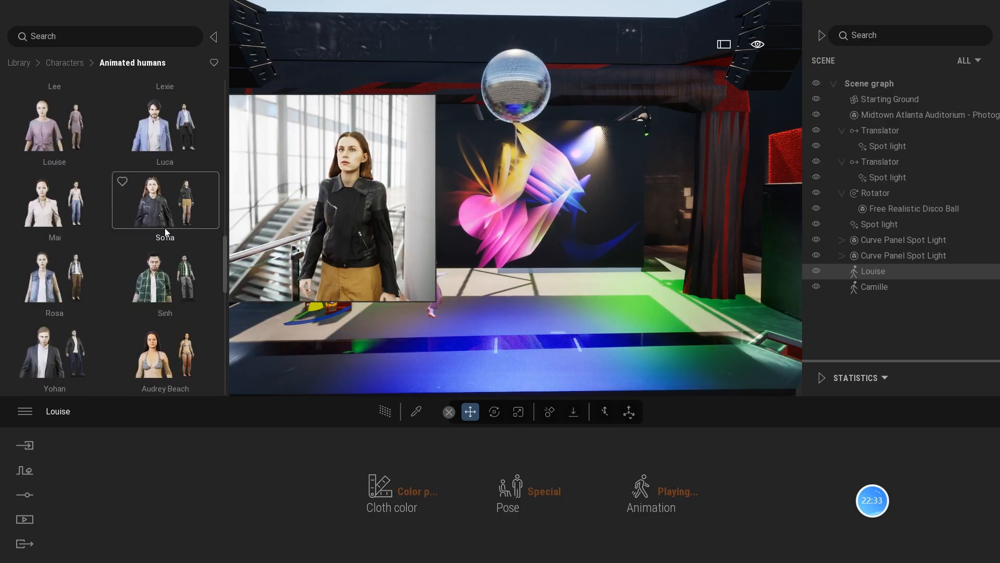
pyautogui.scroll(-3, 164, 228)
pyautogui.moveTo(168, 173); pyautogui.dragTo(583, 320)
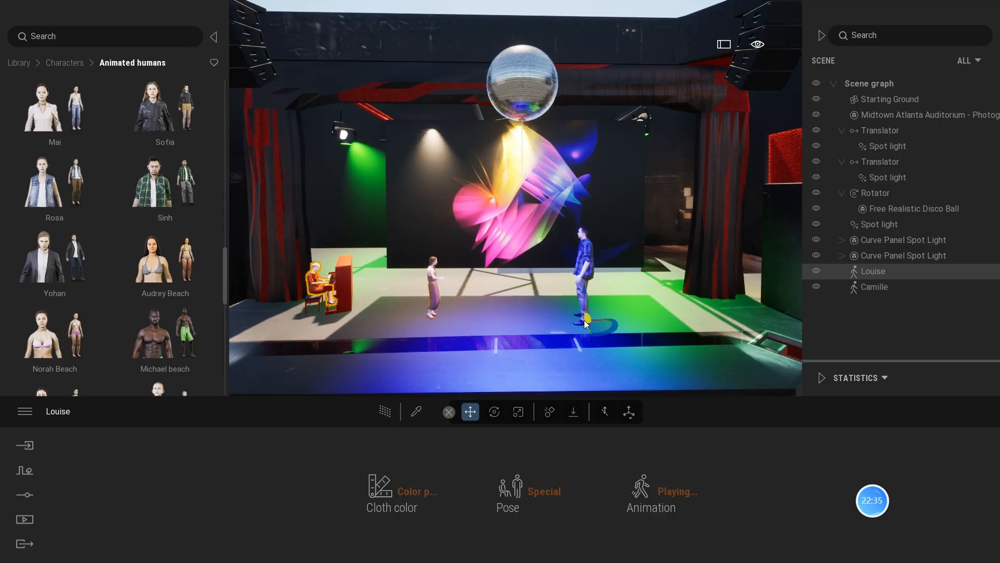
# Scale Sinh uniformly to 0.7 and set his pose to Dancing with the Dancing 1 animation.
pyautogui.click(515, 419)
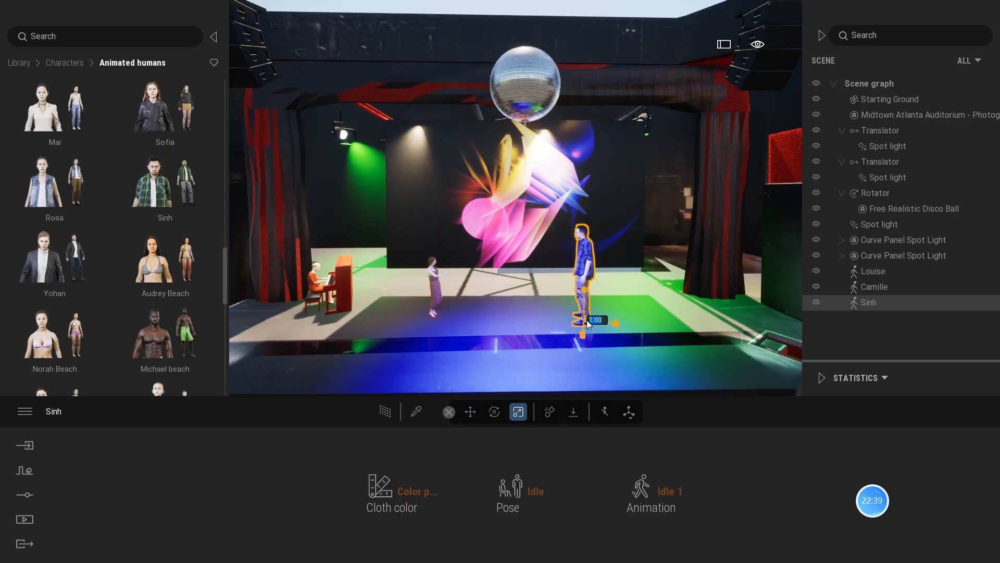
pyautogui.write('0.7')
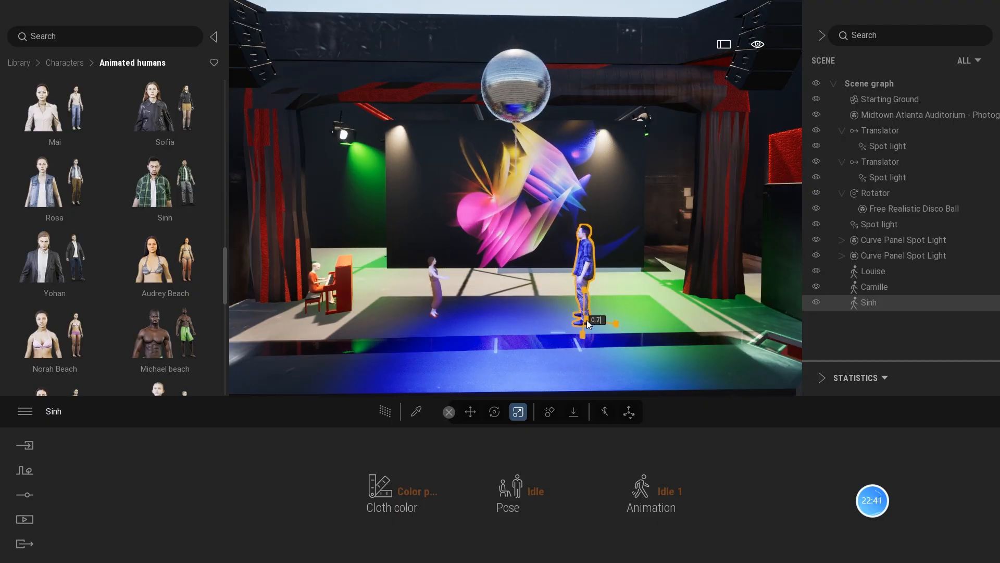
pyautogui.press('Return')
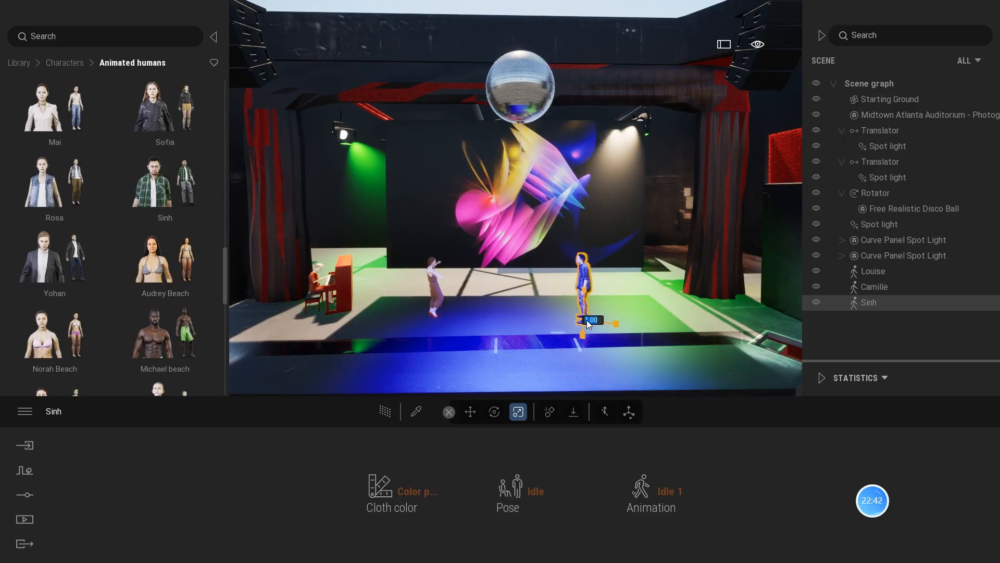
pyautogui.click(520, 487)
pyautogui.click(523, 411)
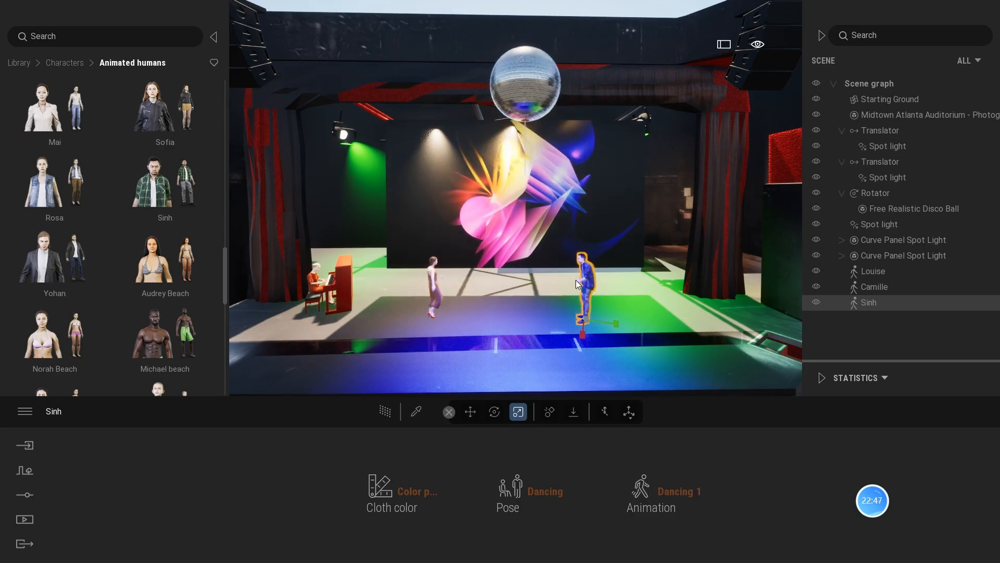
# Place the animated human Hanna from the library at the centre of the stage, between Camille and Sinh.
pyautogui.moveTo(174, 262)
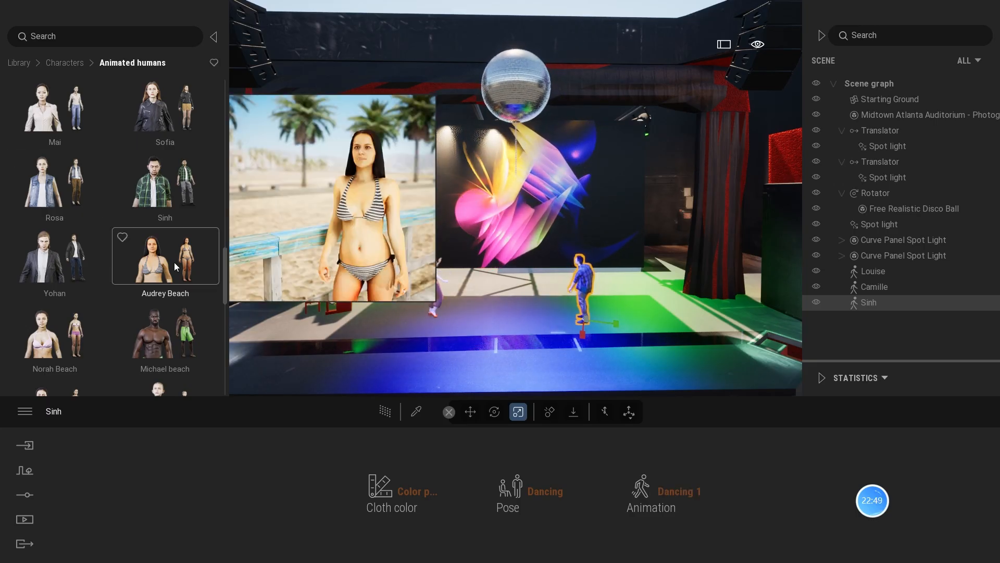
pyautogui.scroll(-5, 151, 277)
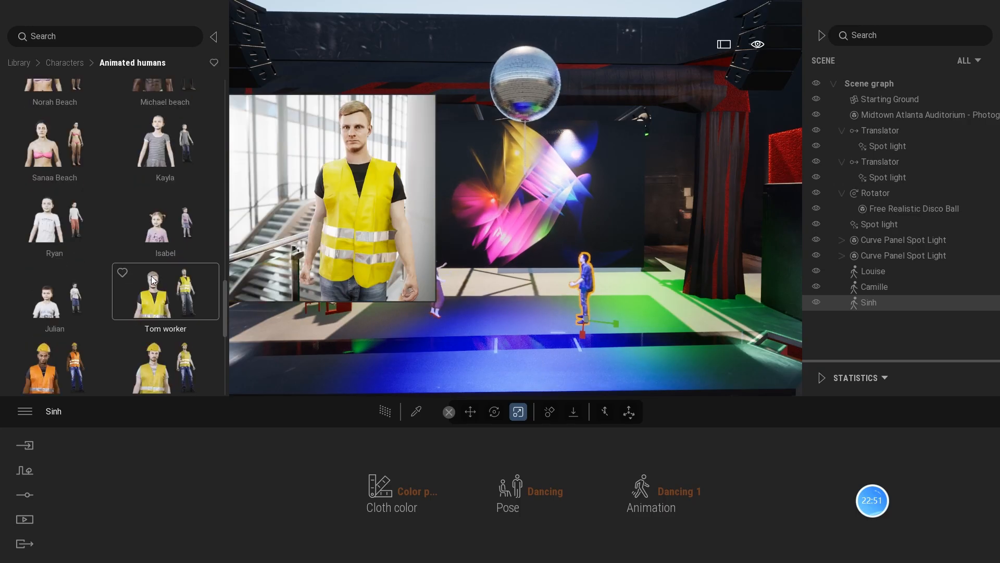
pyautogui.scroll(-6, 151, 276)
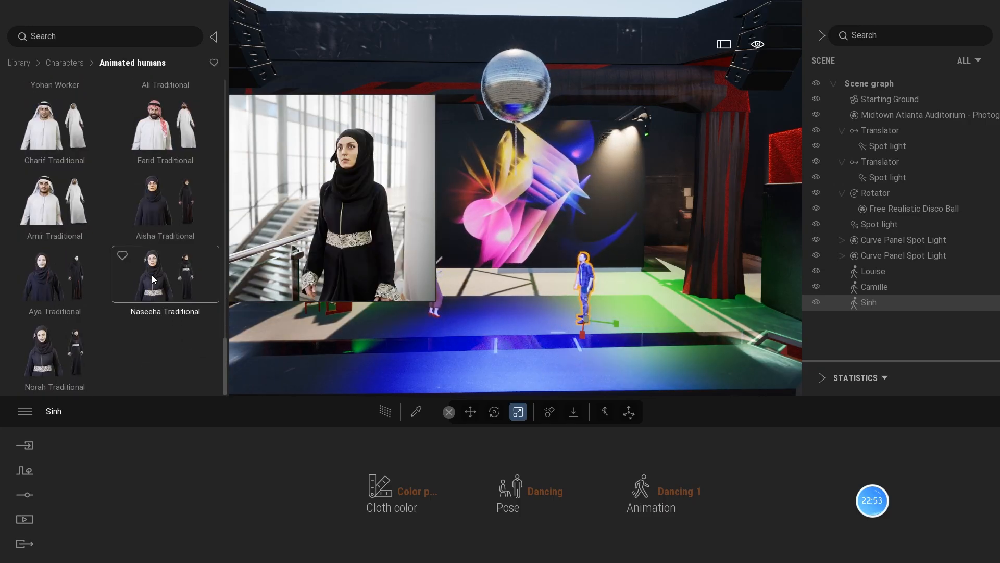
pyautogui.scroll(6, 151, 276)
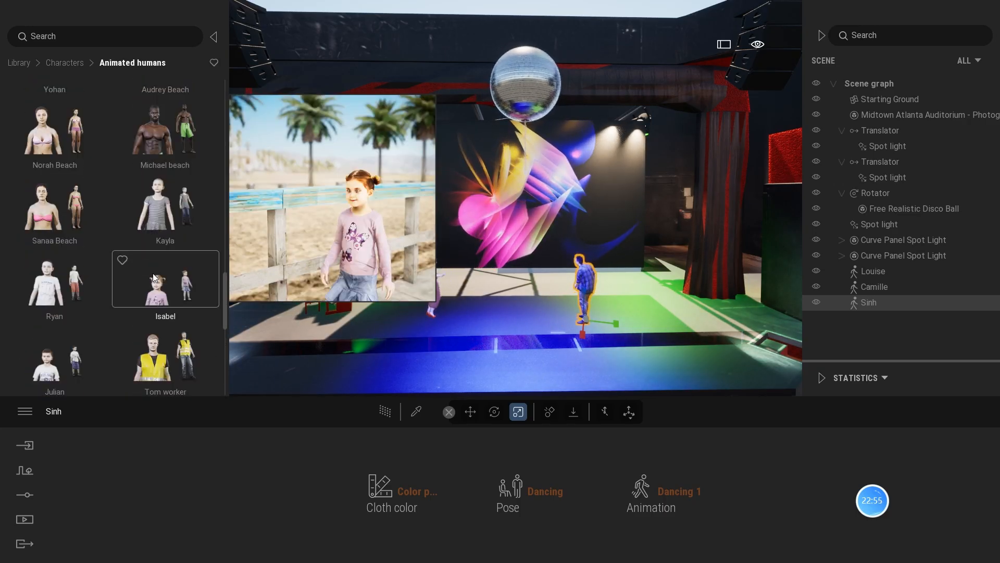
pyautogui.scroll(7, 152, 273)
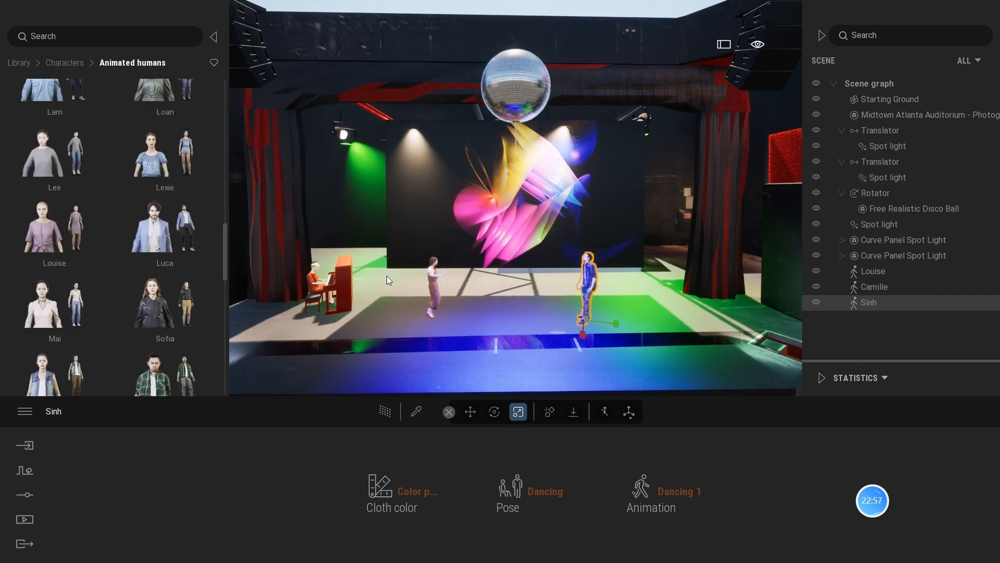
pyautogui.scroll(1, 180, 236)
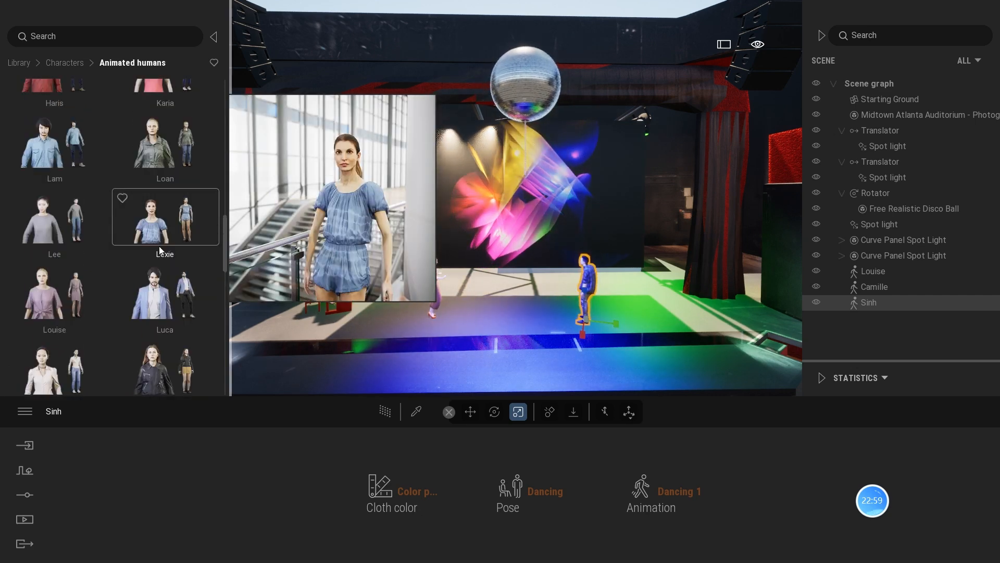
pyautogui.scroll(3, 160, 250)
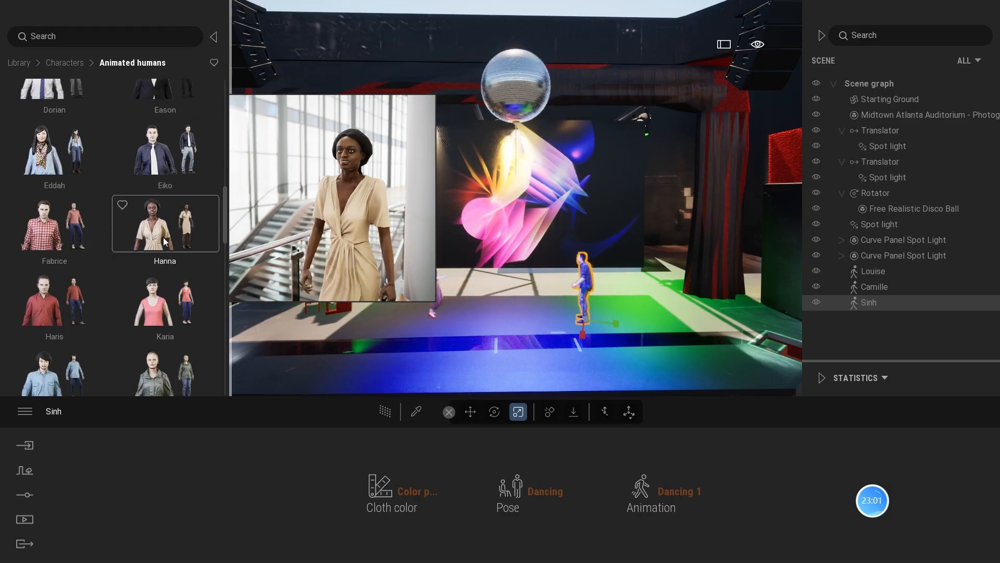
pyautogui.moveTo(163, 237); pyautogui.dragTo(498, 299)
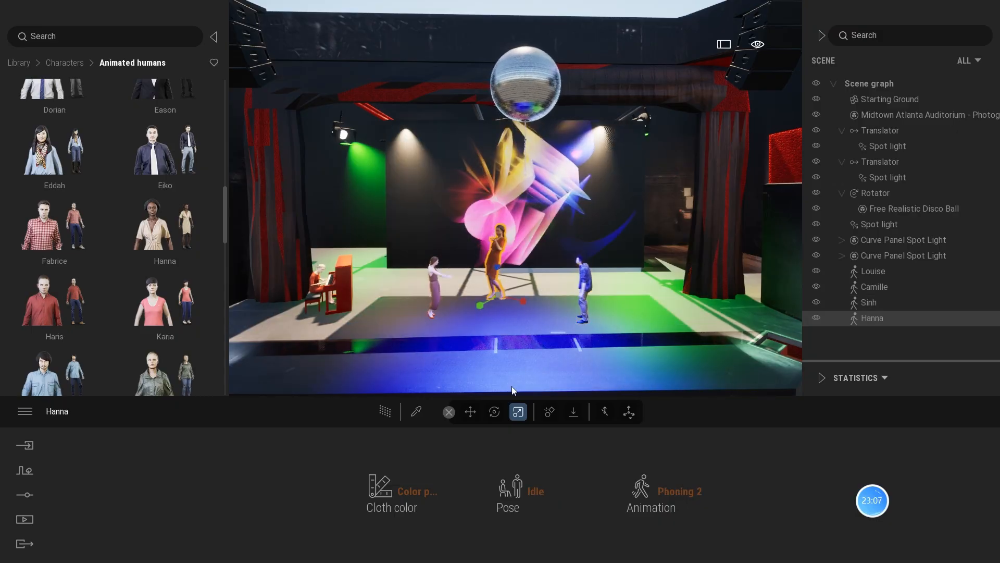
# Switch Hanna's cloth to a darker color preset and set her pose to Dancing with the Dancing 4 animation.
pyautogui.click(395, 496)
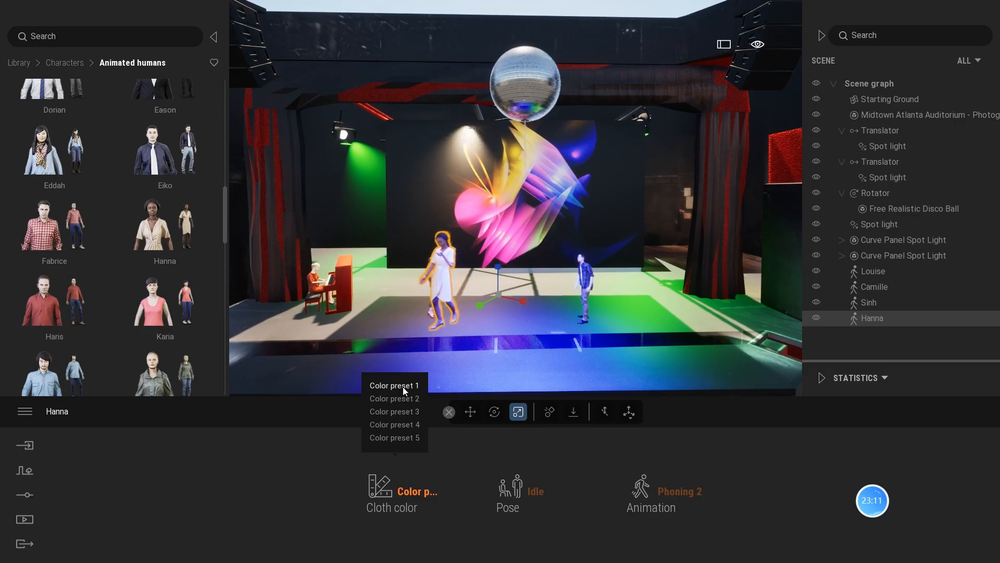
pyautogui.click(406, 404)
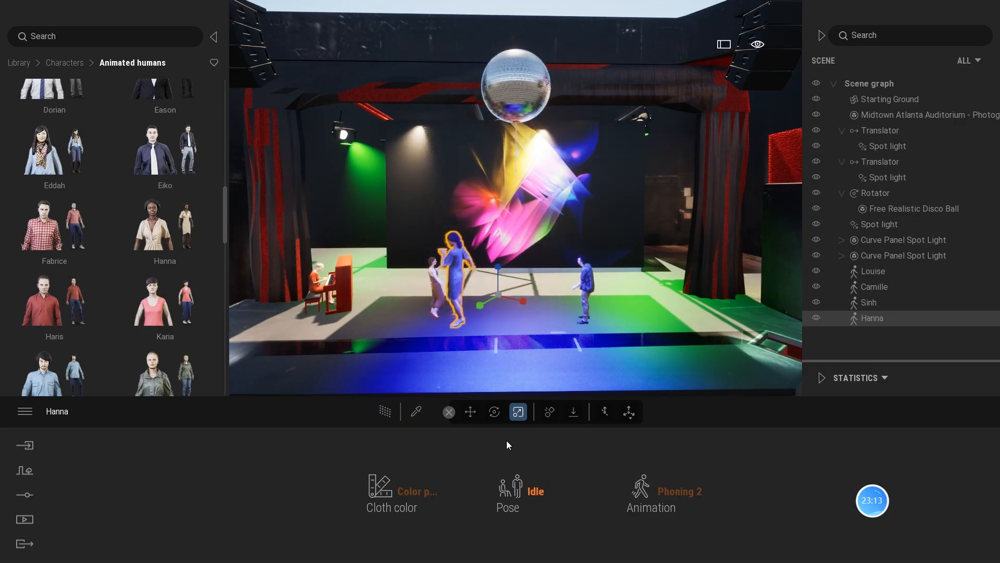
pyautogui.click(524, 488)
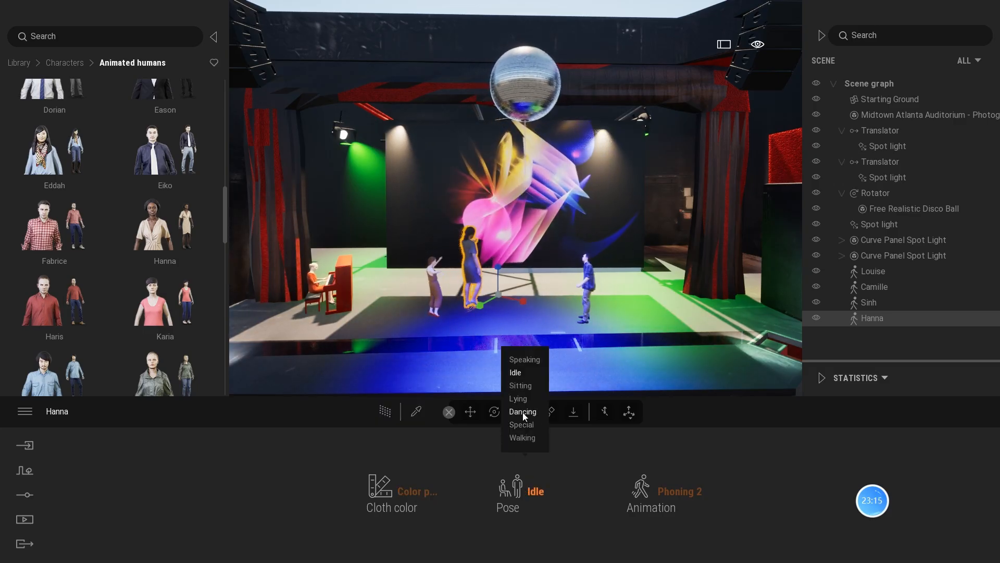
pyautogui.click(523, 411)
# Scale the dancing Hanna character uniformly to 0.7.
pyautogui.click(517, 412)
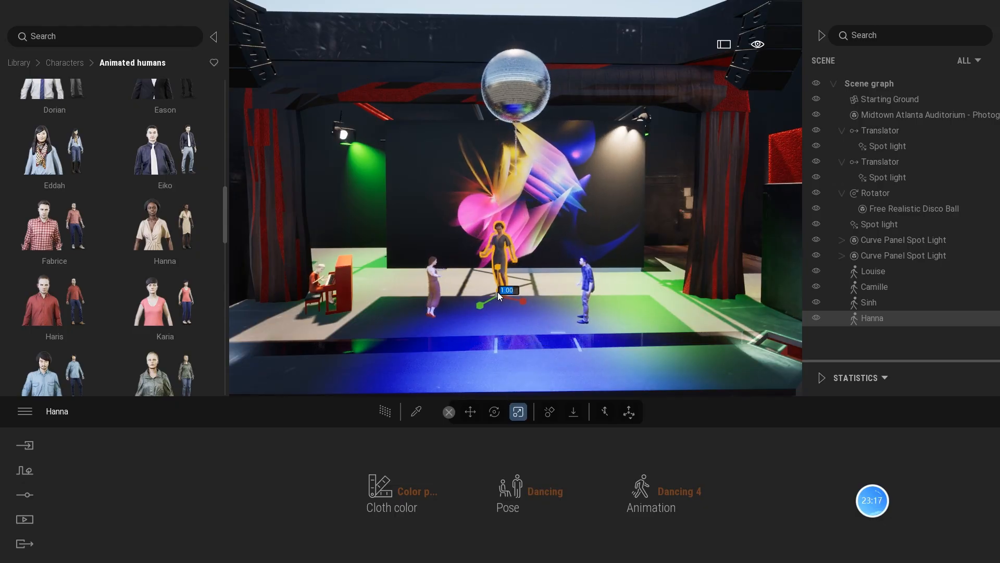
pyautogui.write('0.')
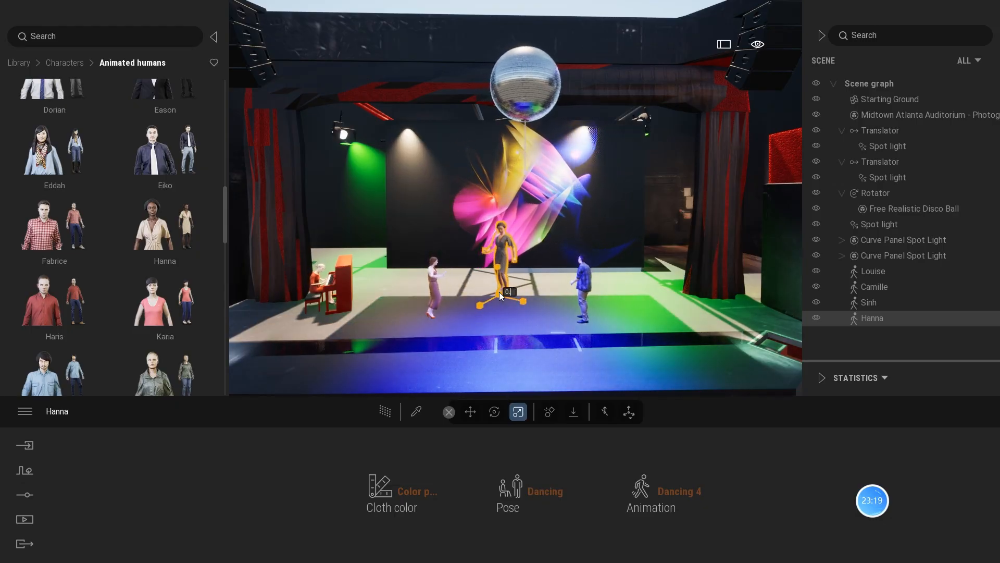
pyautogui.write('7')
pyautogui.press('Return')
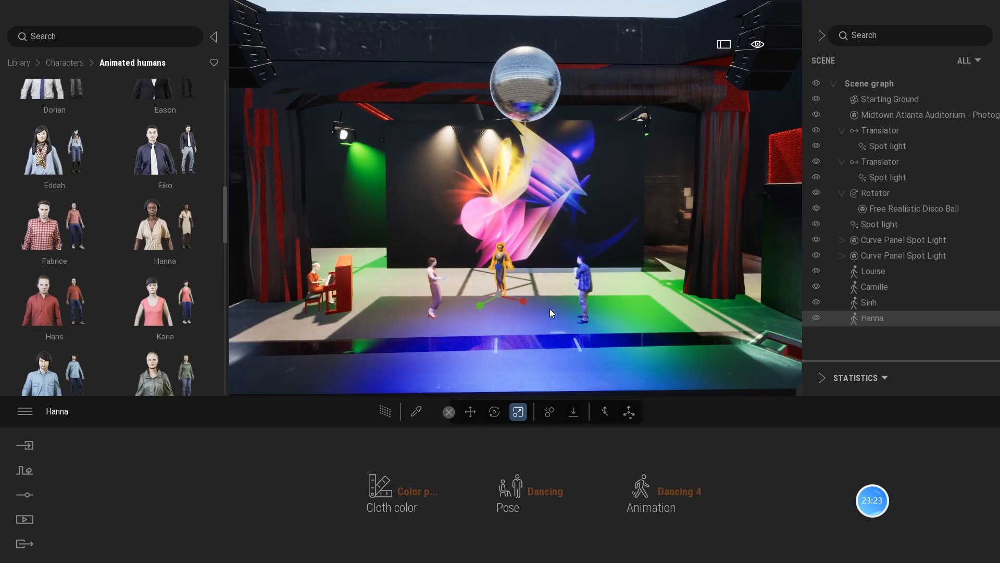
# Switch Hanna's animation to Dancing 1 and adjust her orientation slightly at the centre of the stage.
pyautogui.click(646, 488)
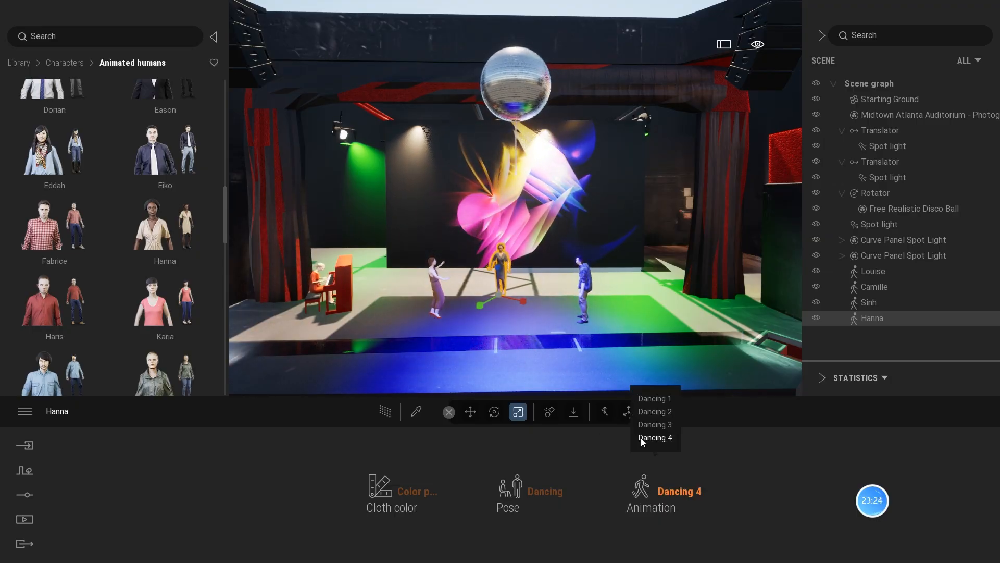
pyautogui.click(647, 398)
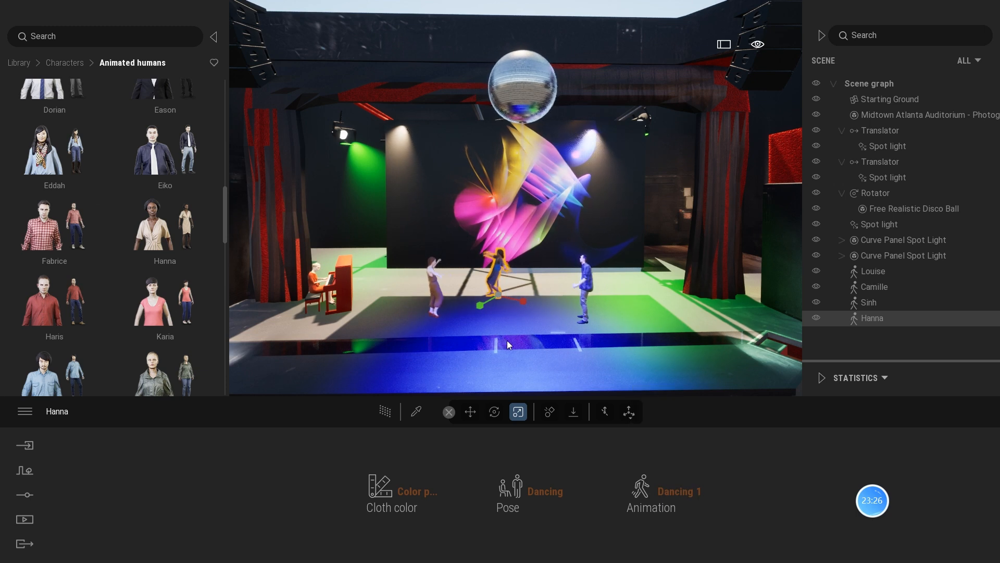
pyautogui.click(494, 412)
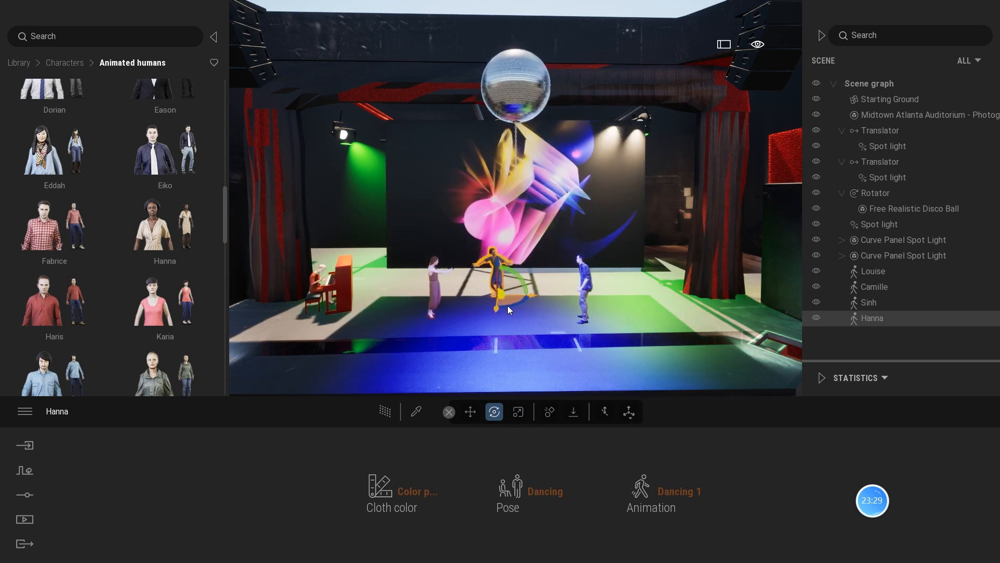
pyautogui.moveTo(508, 306); pyautogui.dragTo(514, 306)
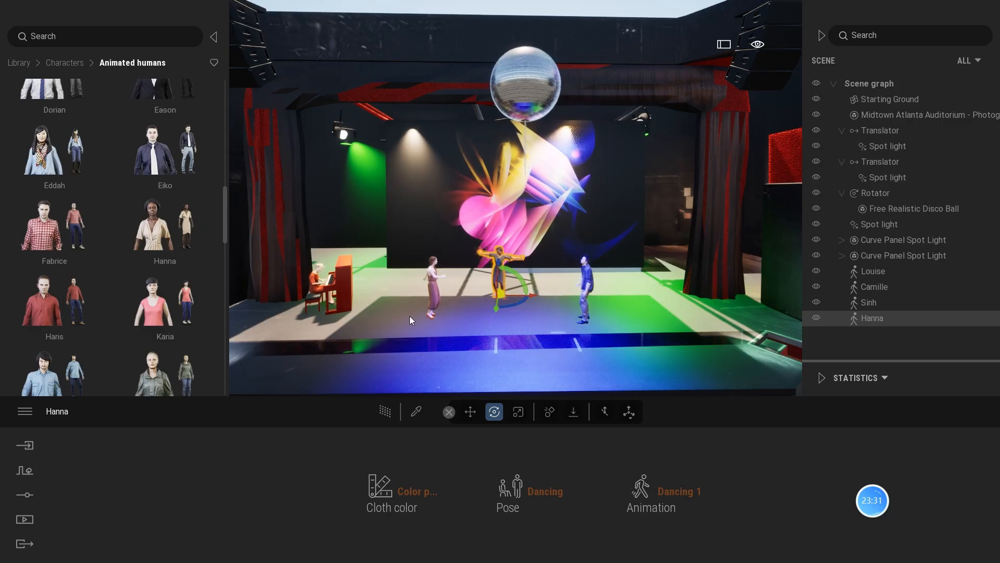
# Place the animated human Brian from the library at the front centre of the stage.
pyautogui.moveTo(175, 213)
pyautogui.scroll(5, 144, 184)
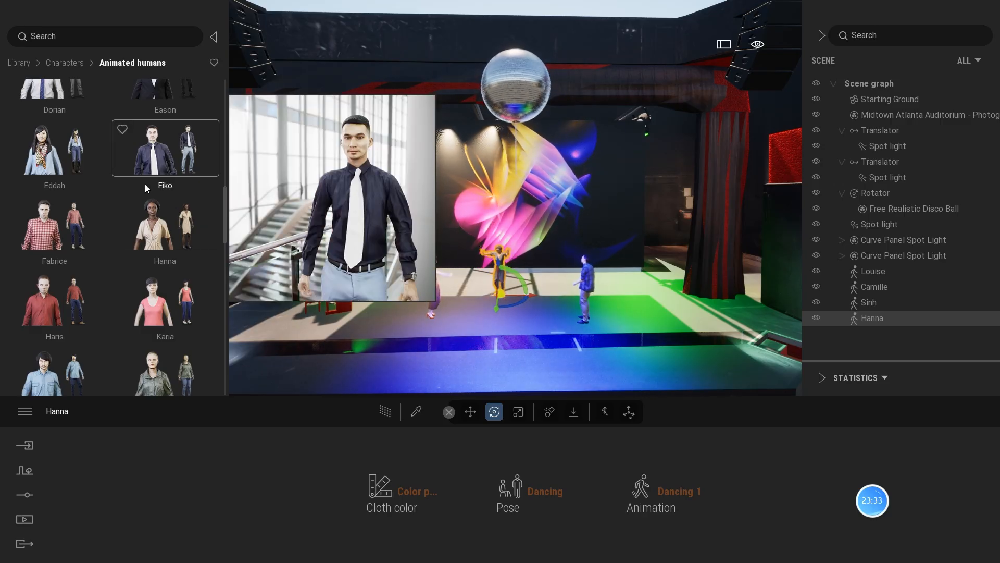
pyautogui.scroll(4, 146, 217)
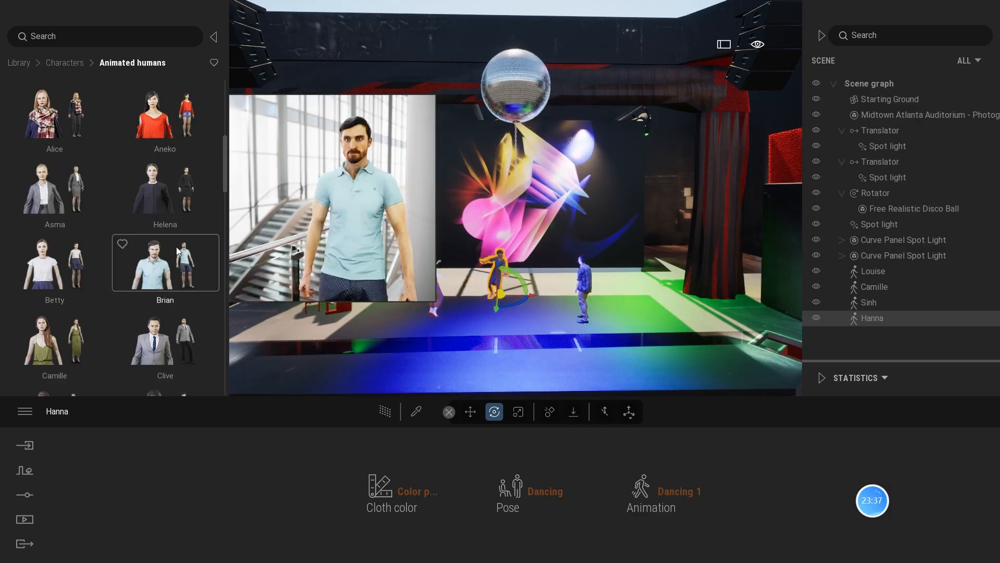
pyautogui.moveTo(176, 246); pyautogui.dragTo(539, 360)
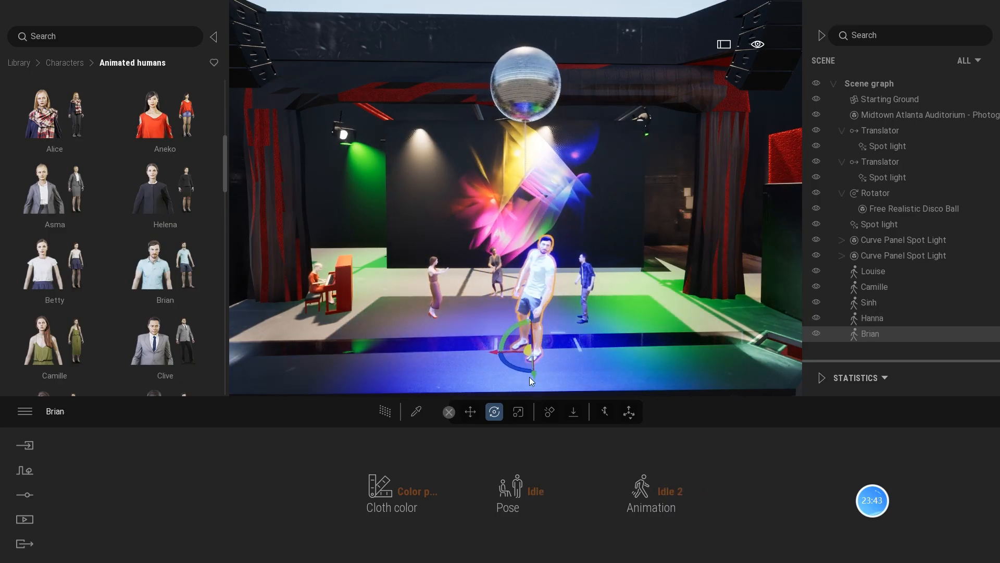
# Set Brian's pose to Dancing and scale him uniformly to 0.8.
pyautogui.click(515, 491)
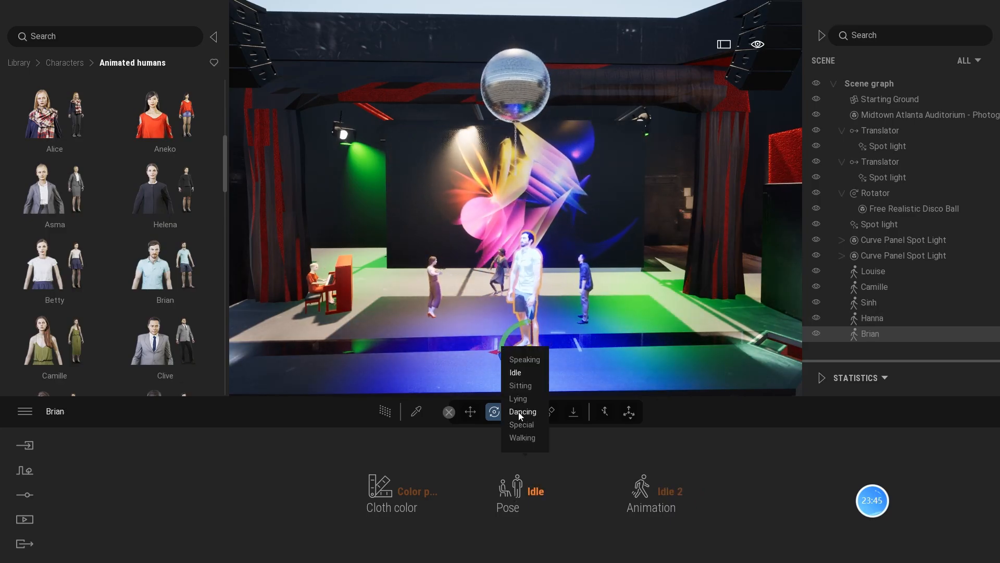
pyautogui.click(522, 412)
pyautogui.click(518, 412)
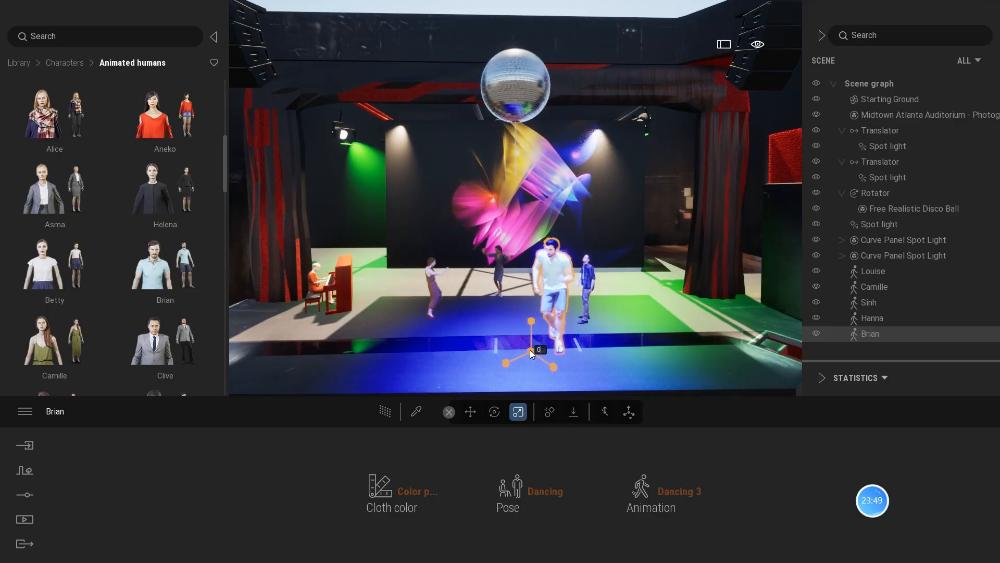
pyautogui.write('0.8')
pyautogui.press('Return')
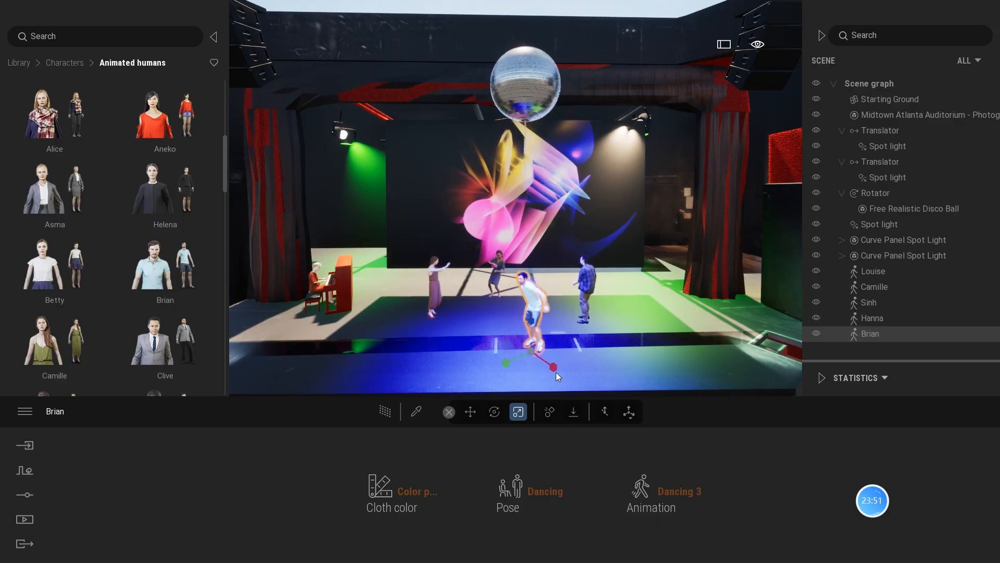
# Try the Dancing 1 animation on Brian and switch him back to Dancing 3.
pyautogui.click(652, 495)
pyautogui.click(649, 399)
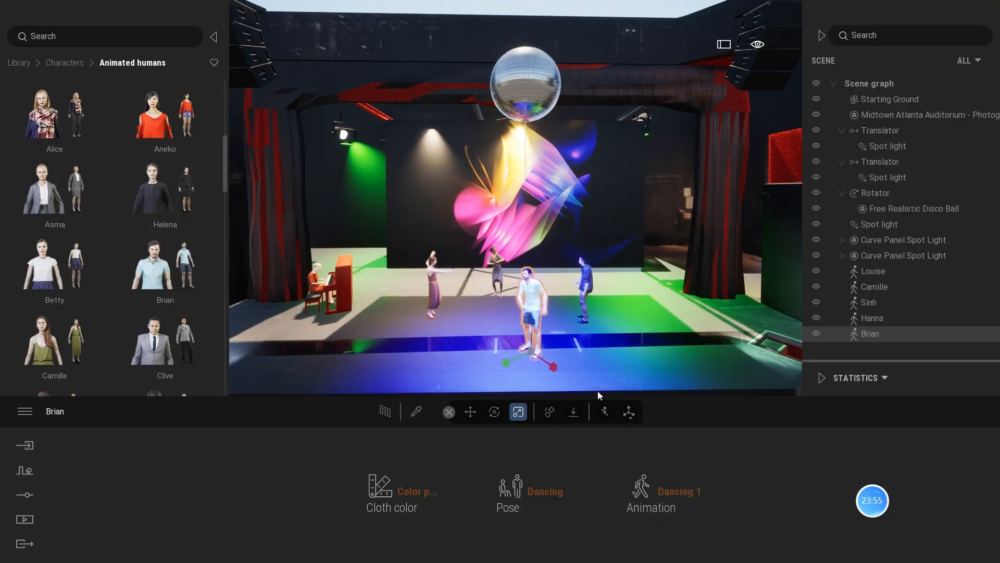
pyautogui.click(649, 474)
pyautogui.click(653, 424)
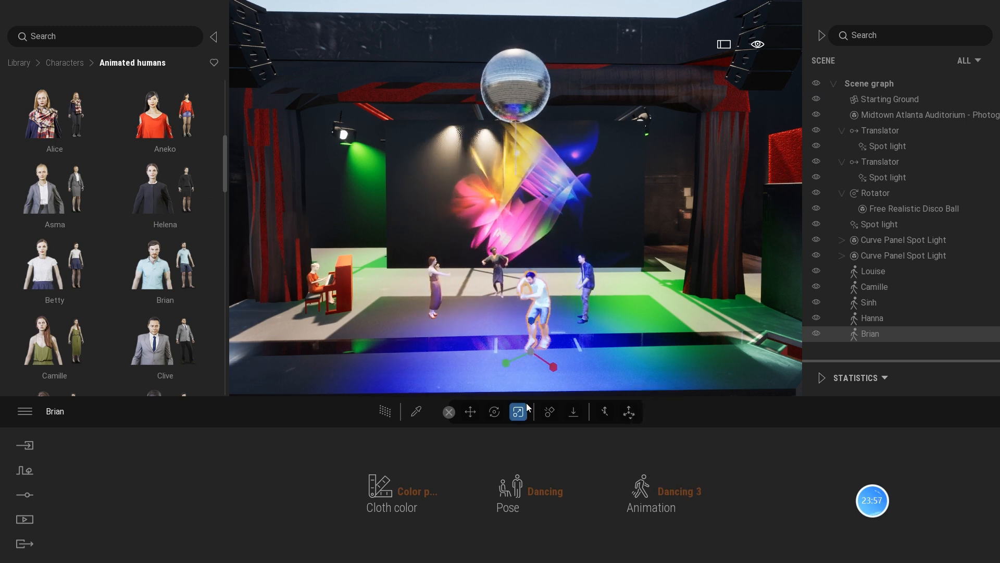
# Turn Brian and move him back from the front edge of the stage toward the other dancers.
pyautogui.click(495, 412)
pyautogui.moveTo(526, 367); pyautogui.dragTo(482, 346)
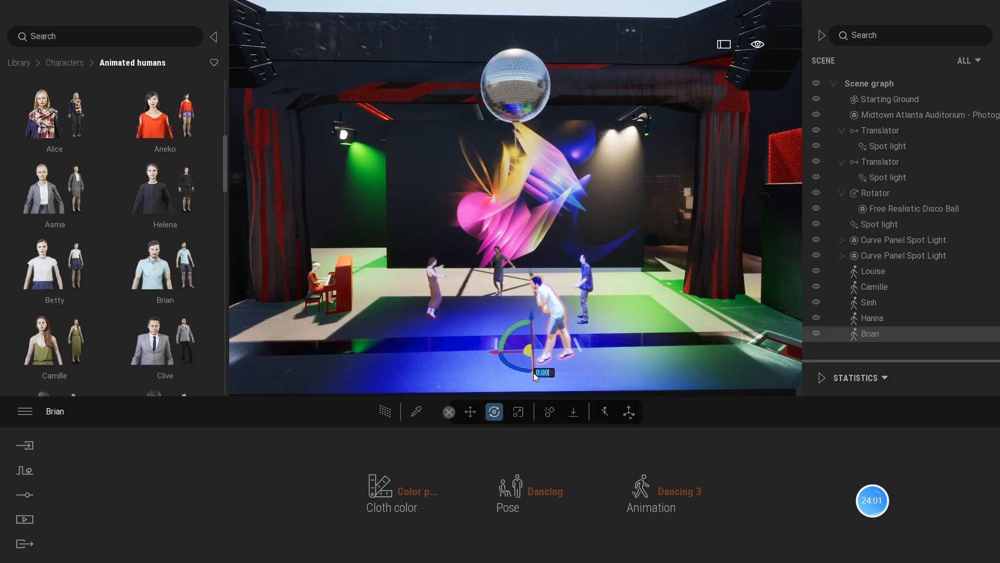
pyautogui.moveTo(534, 370); pyautogui.dragTo(523, 348)
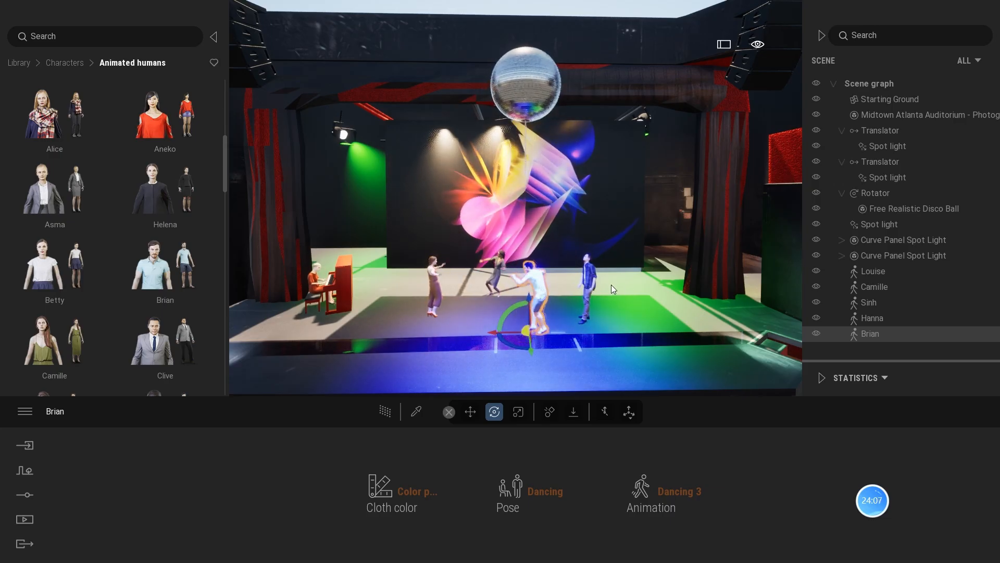
pyautogui.scroll(-2, 594, 367)
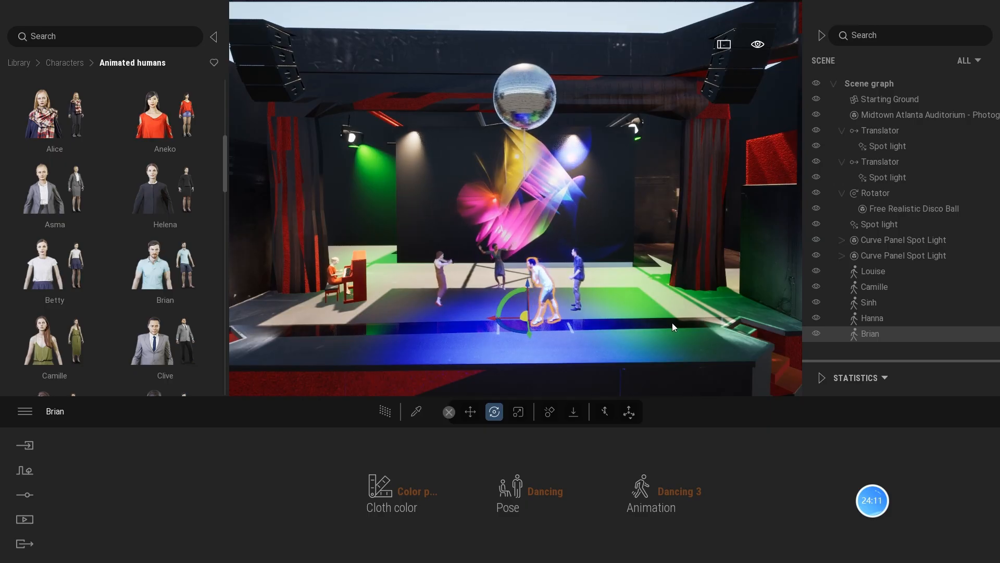
pyautogui.click(423, 311)
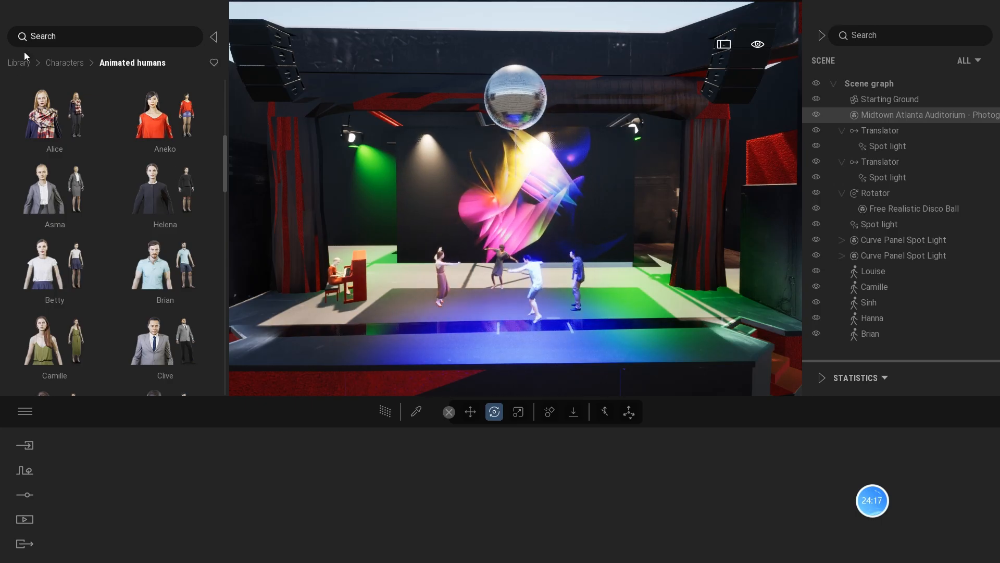
# Open the Glass category of the materials library and find the reflective materials.
pyautogui.click(15, 63)
pyautogui.click(62, 119)
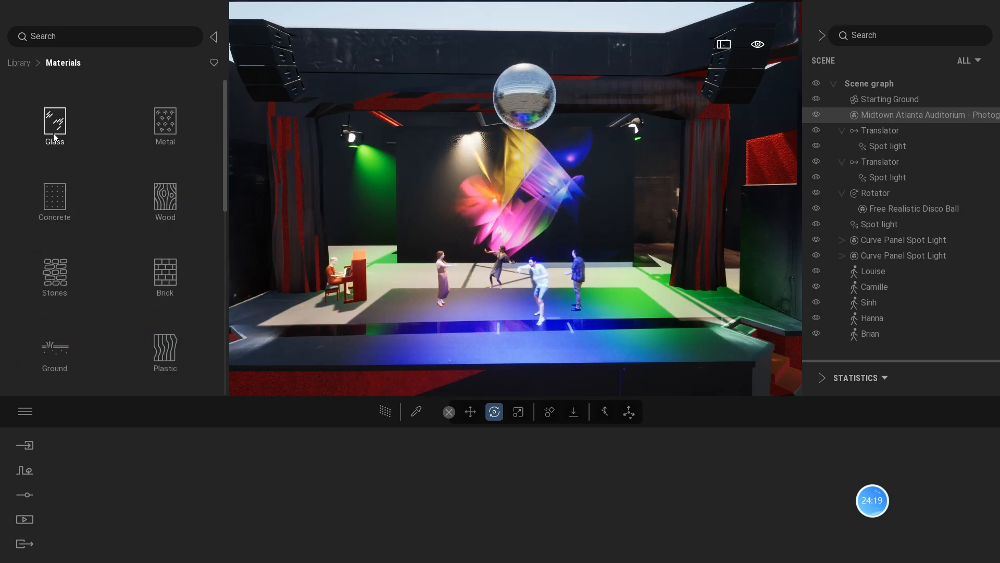
pyautogui.click(58, 121)
pyautogui.scroll(-2, 57, 240)
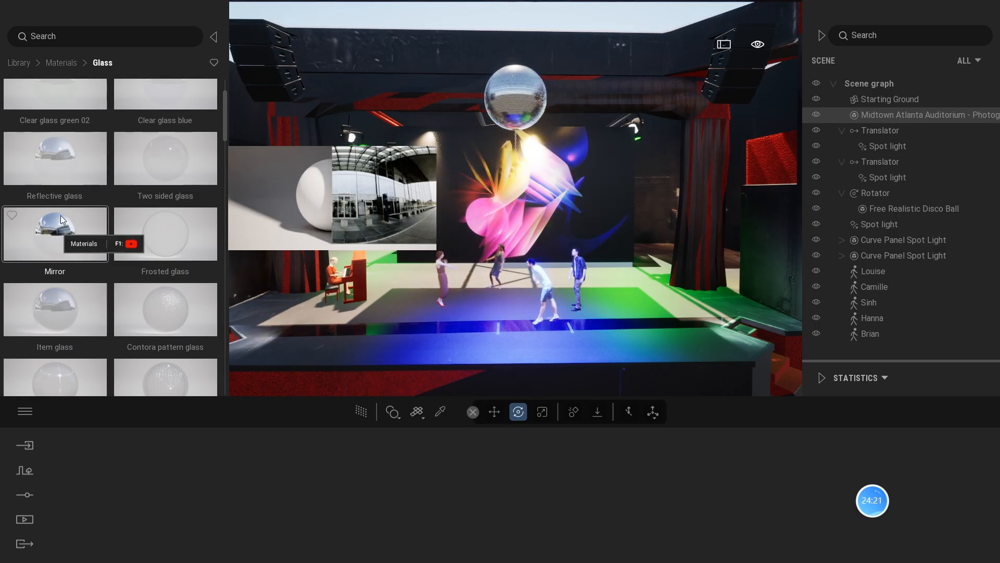
pyautogui.moveTo(56, 160); pyautogui.dragTo(502, 312)
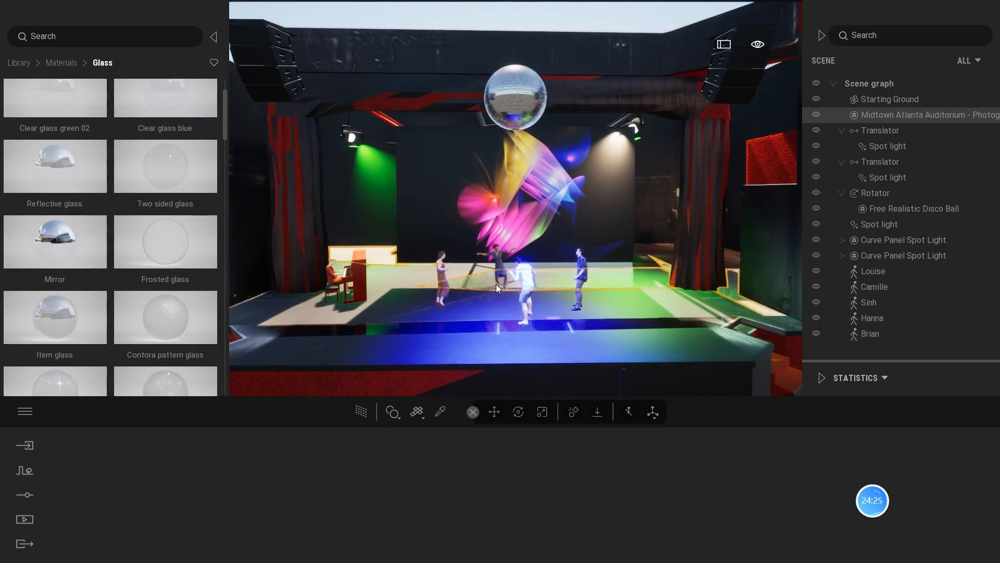
pyautogui.scroll(-8, 98, 277)
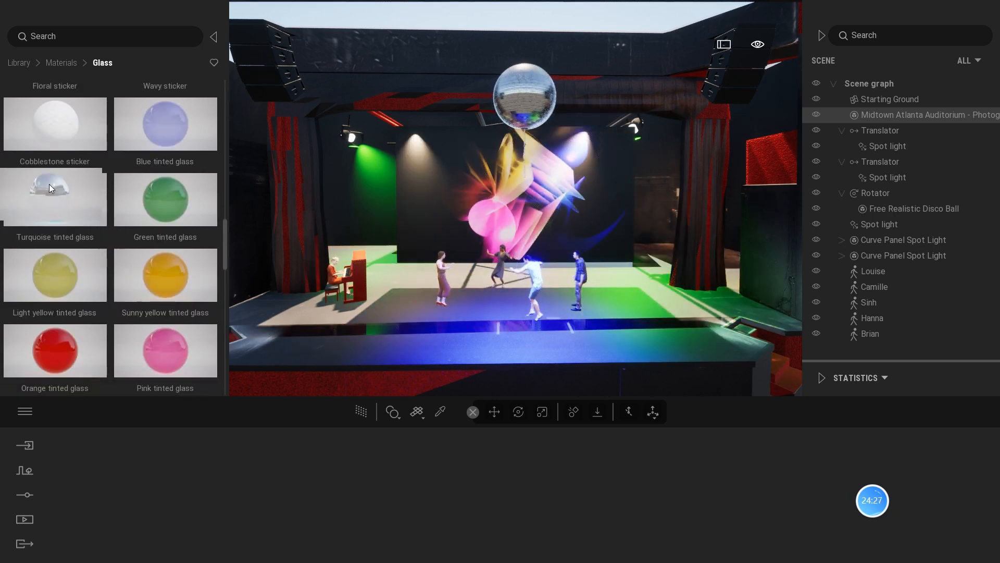
pyautogui.scroll(5, 60, 172)
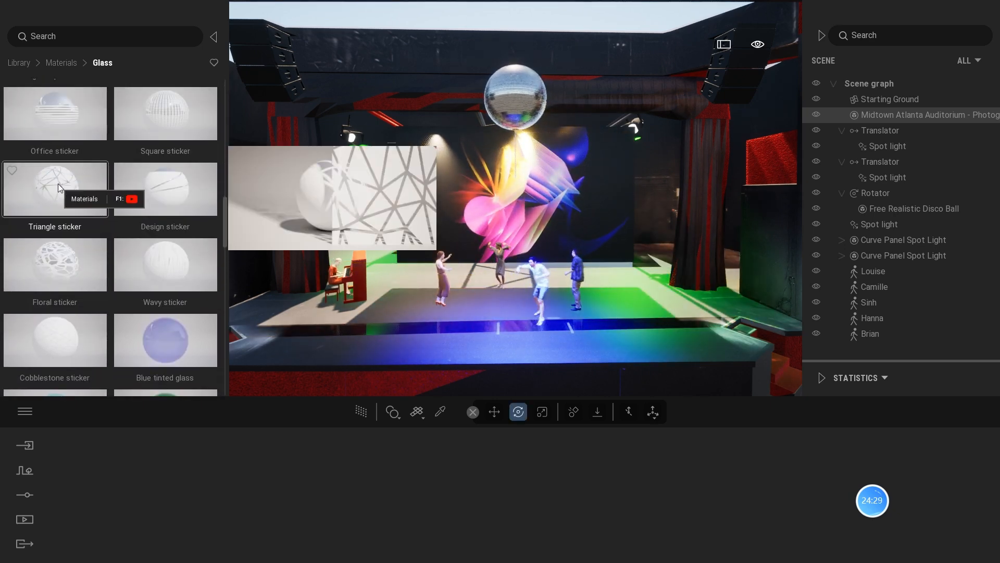
pyautogui.scroll(6, 57, 183)
pyautogui.scroll(6, 58, 187)
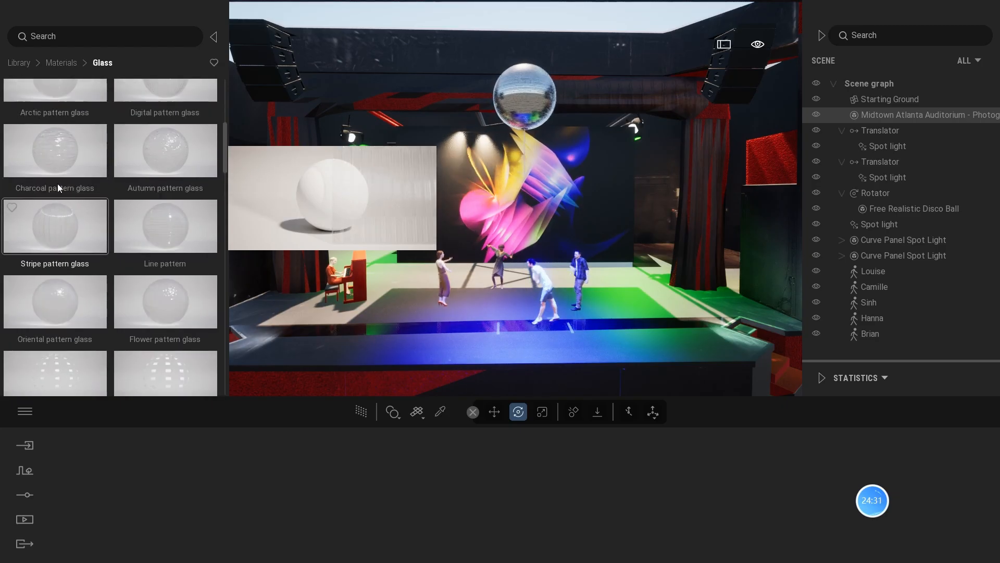
# Apply the Mirror glass material to the central dance floor and to the lower front platform of the stage.
pyautogui.moveTo(52, 232); pyautogui.dragTo(493, 304)
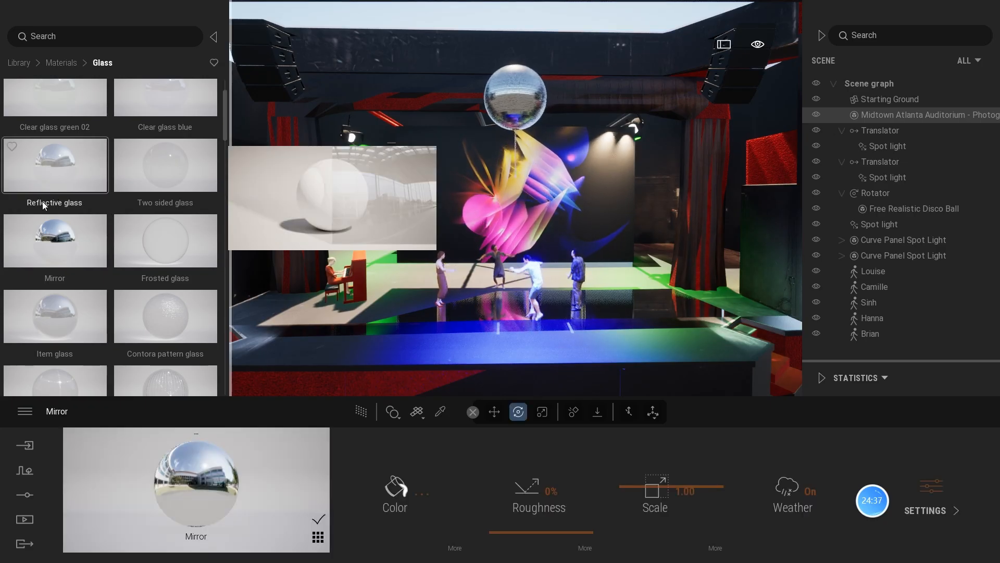
pyautogui.moveTo(48, 233); pyautogui.dragTo(426, 276)
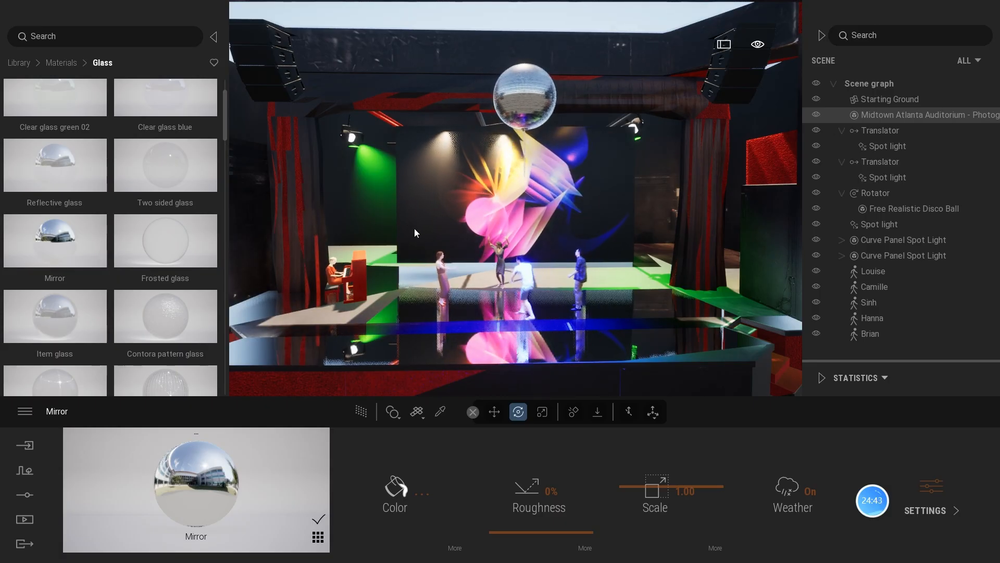
# Move the two Curve Panel Spot Lights outward toward the side curtains of the stage.
pyautogui.click(636, 126)
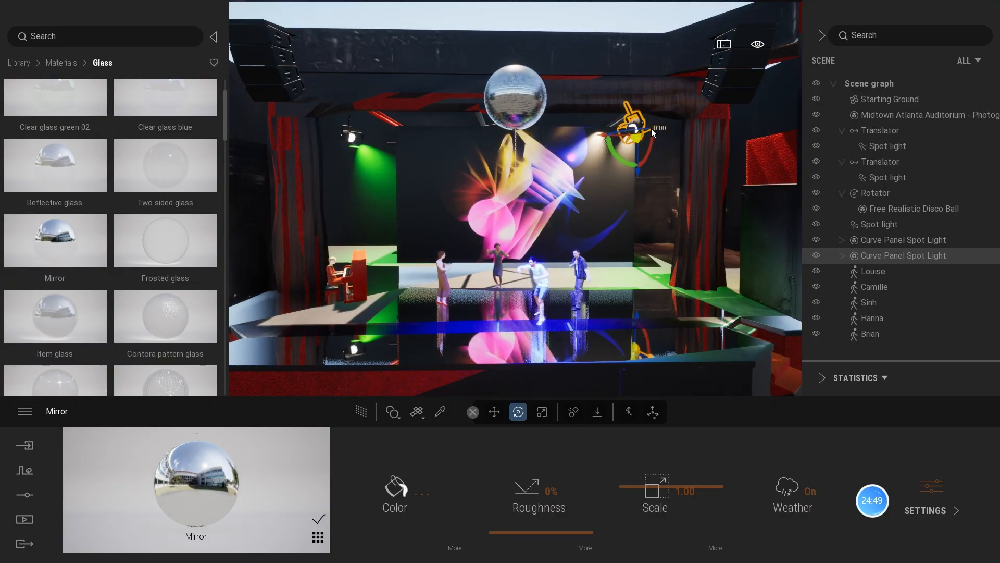
pyautogui.moveTo(651, 128); pyautogui.dragTo(679, 114)
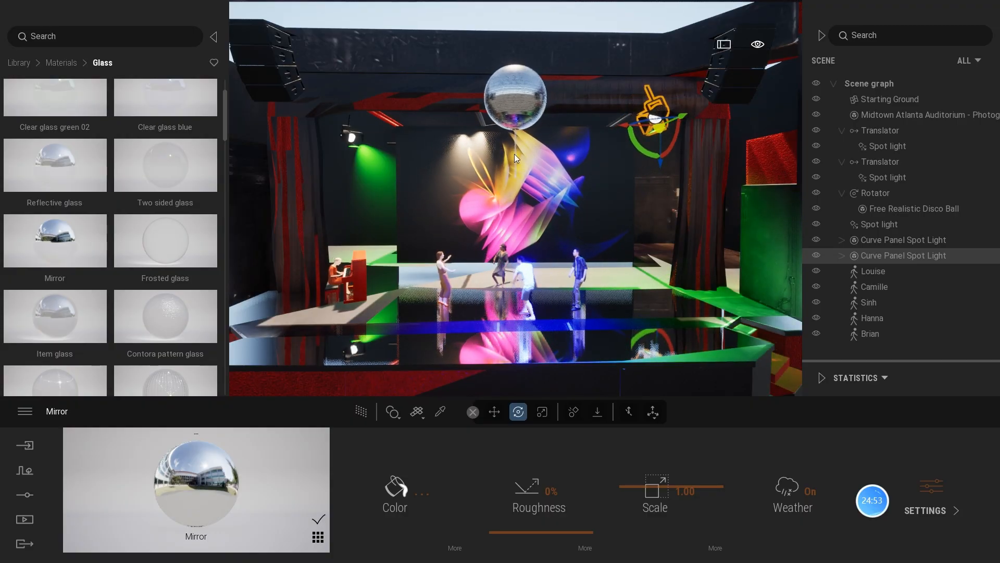
pyautogui.click(351, 137)
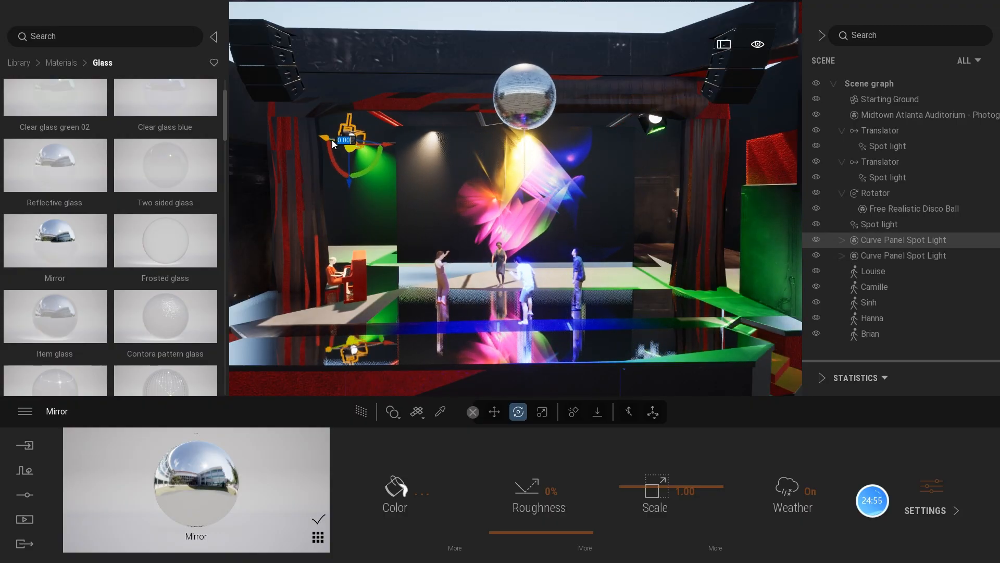
pyautogui.moveTo(326, 137)
pyautogui.mouseDown()
pyautogui.moveTo(312, 142)
pyautogui.moveTo(335, 141)
pyautogui.moveTo(282, 144)
pyautogui.moveTo(359, 148)
pyautogui.moveTo(311, 132)
pyautogui.mouseUp()
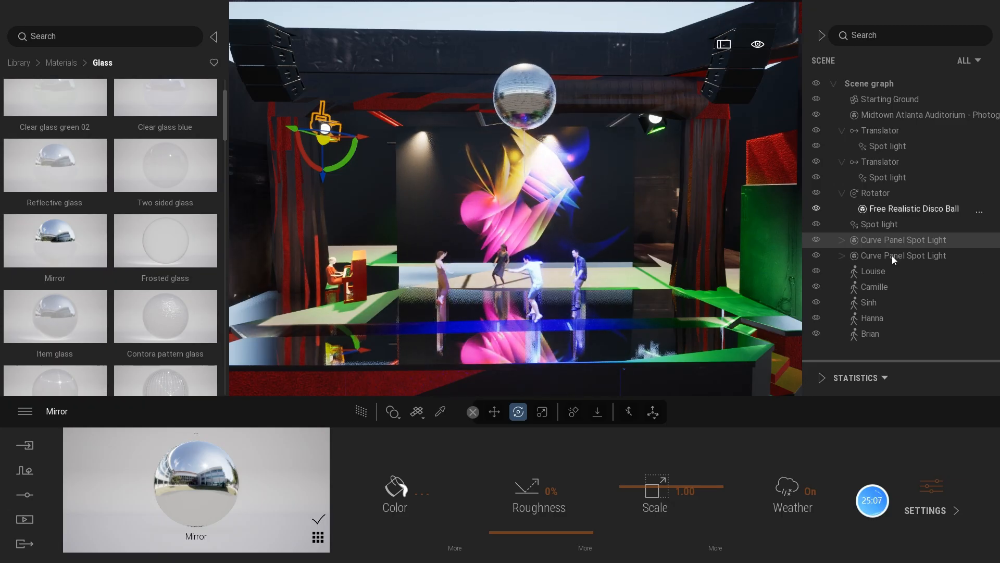
# Move the right-hand Curve Panel Spot Light slightly back inward and rotate it by 20 degrees.
pyautogui.click(870, 255)
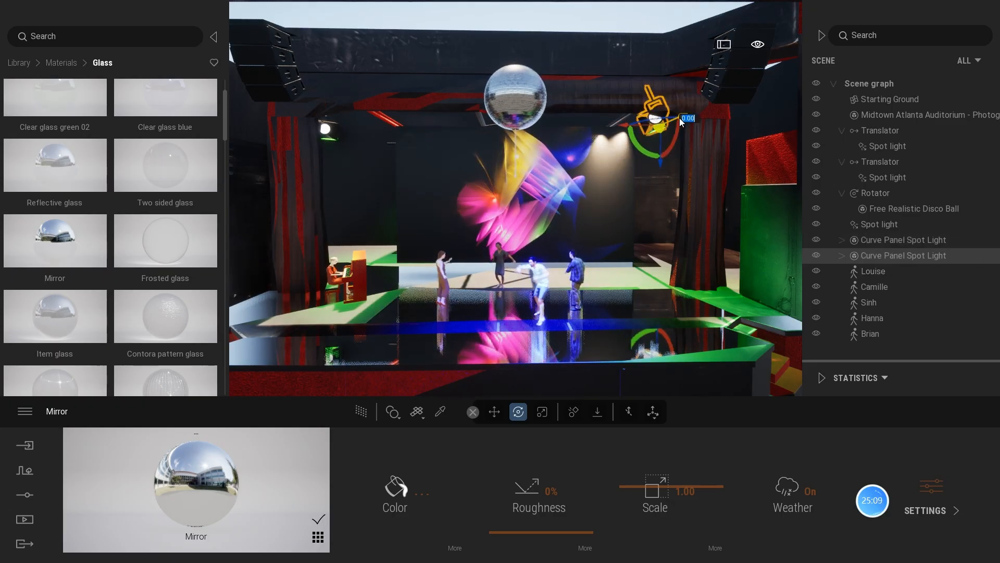
pyautogui.moveTo(679, 118); pyautogui.dragTo(668, 124)
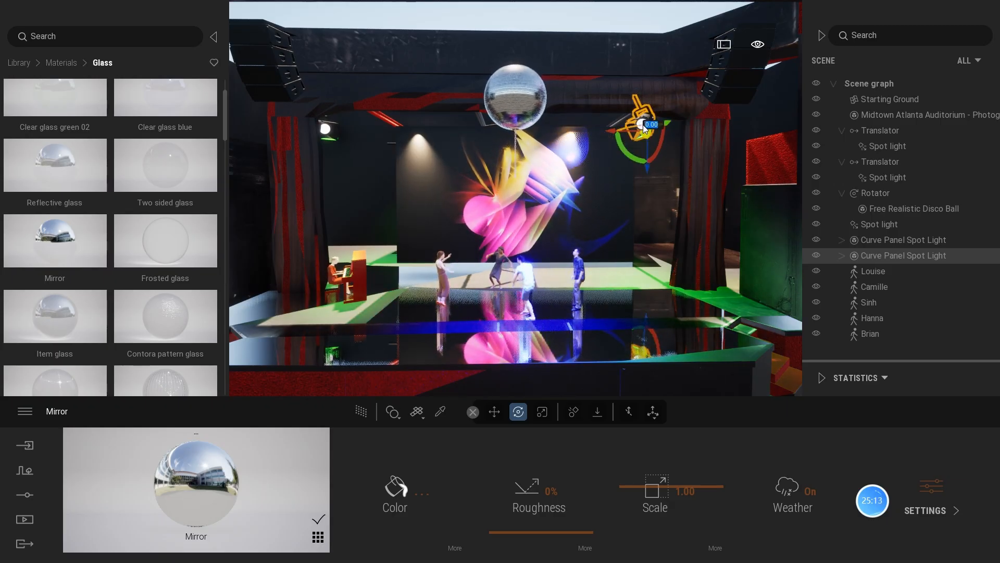
pyautogui.click(645, 124)
pyautogui.write('35')
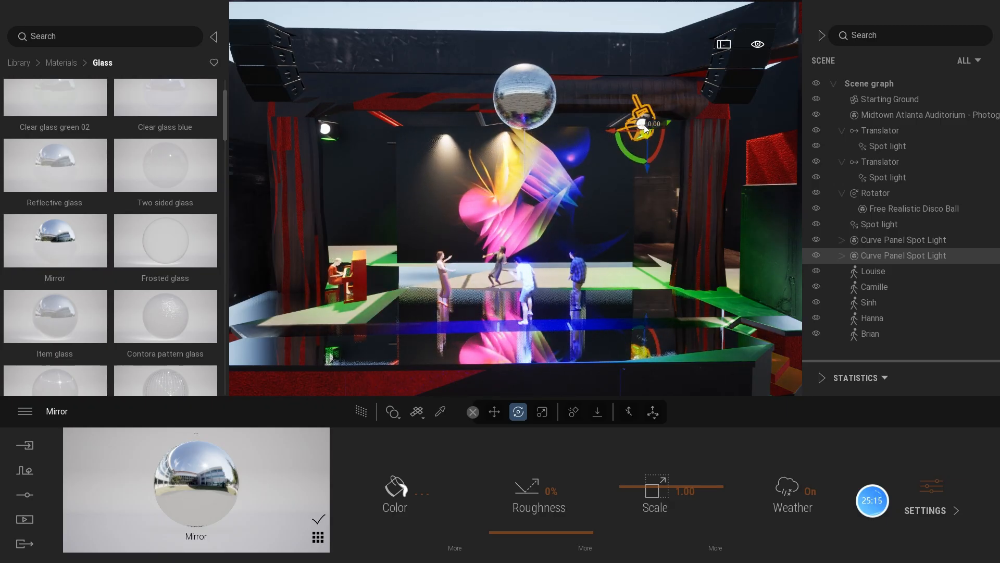
pyautogui.press('Return')
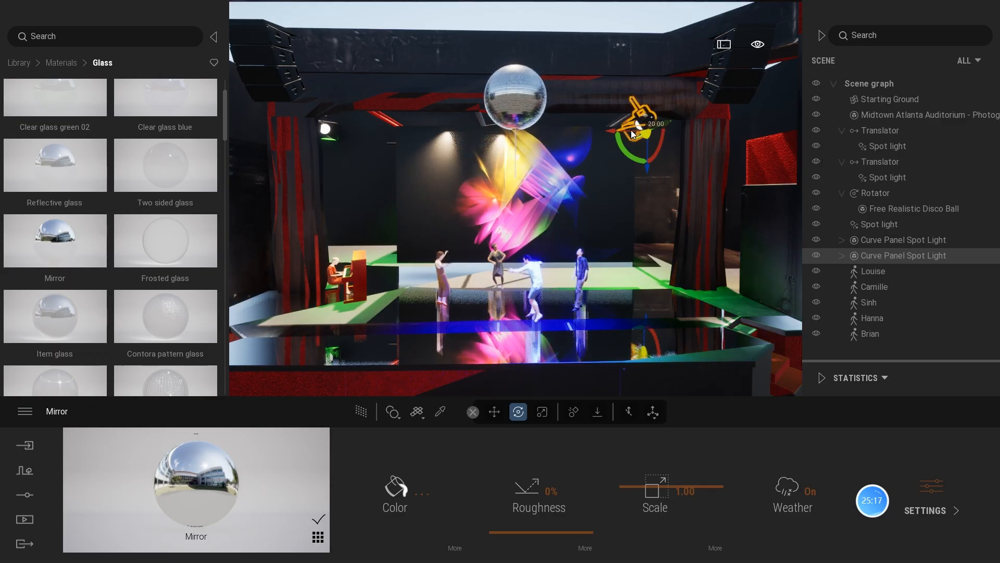
# Rotate the Curve Panel Spot Light above the piano side of the stage to re-aim its beam.
pyautogui.click(859, 239)
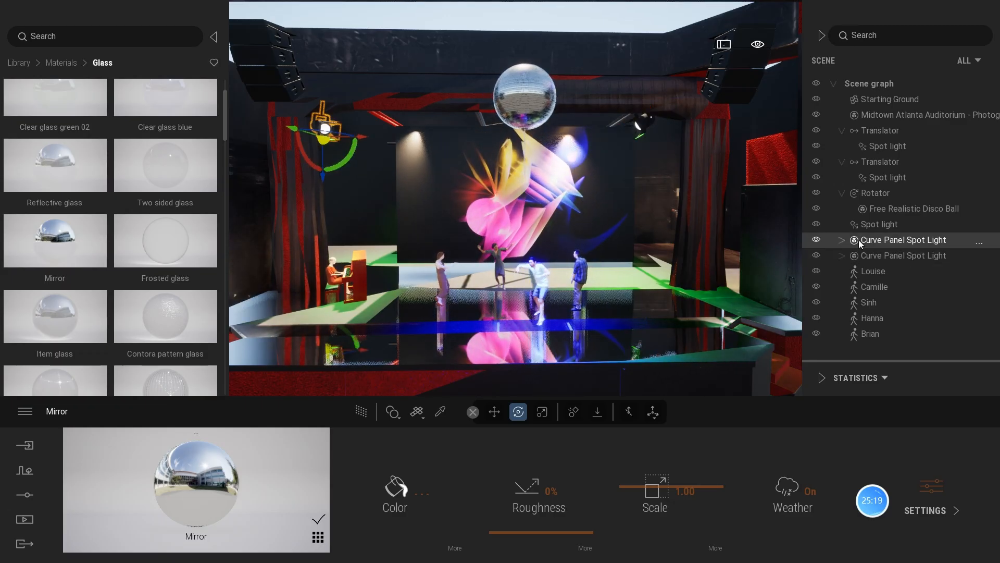
pyautogui.click(311, 134)
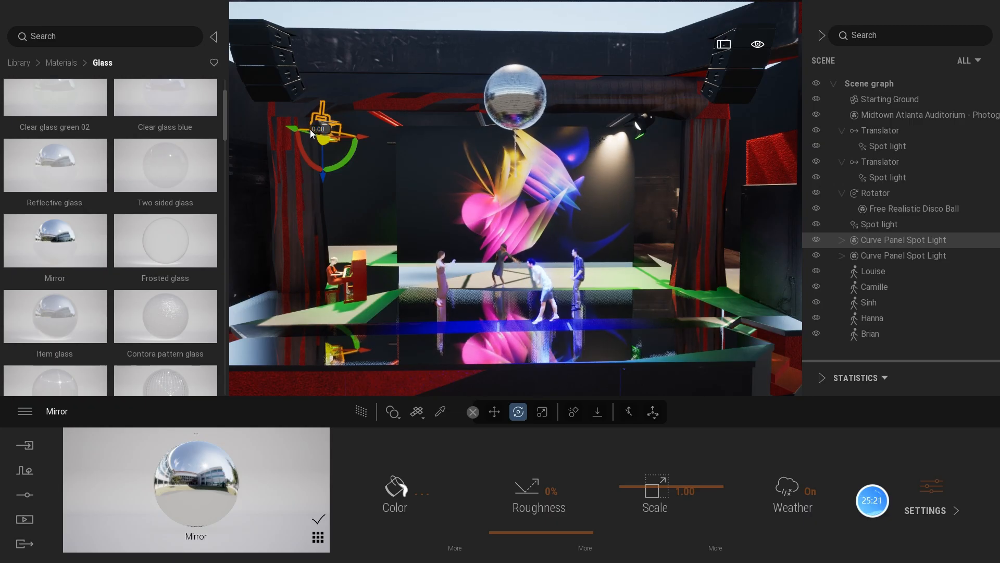
pyautogui.write('-35')
pyautogui.press('Return')
pyautogui.moveTo(335, 128); pyautogui.dragTo(335, 126)
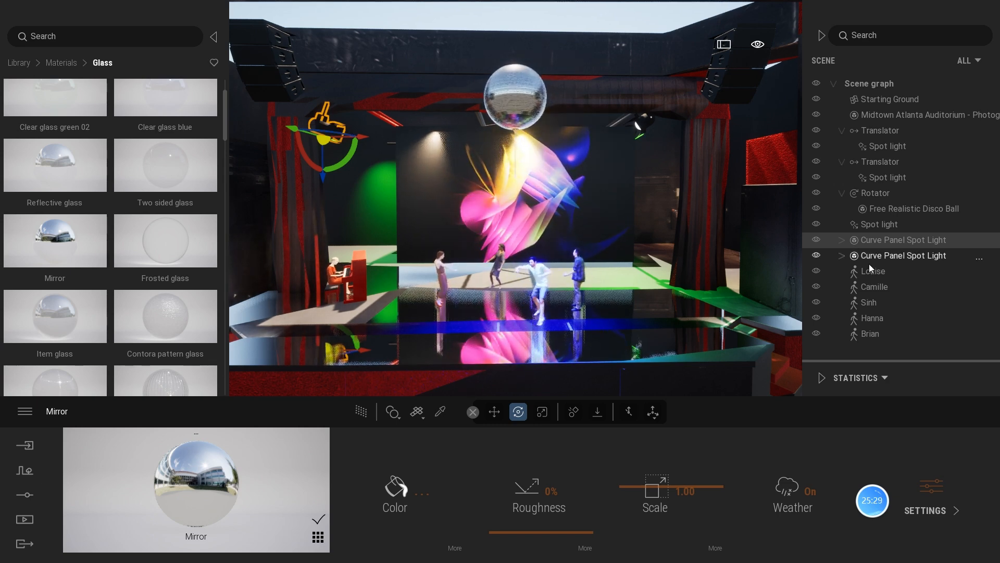
# Rotate the spot light nested in the piano-side Curve Panel Spot Light to re-aim its beam.
pyautogui.click(842, 241)
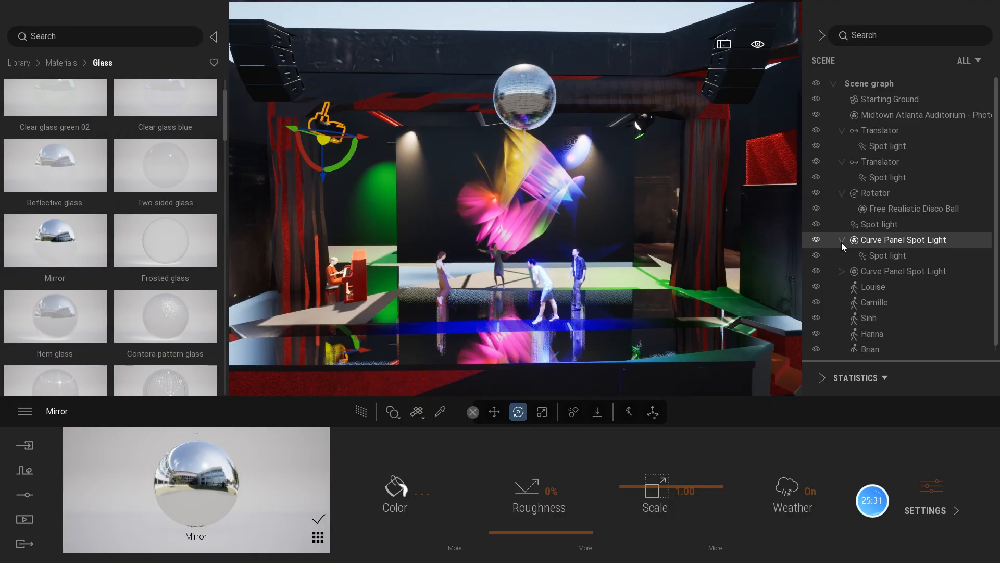
pyautogui.click(870, 255)
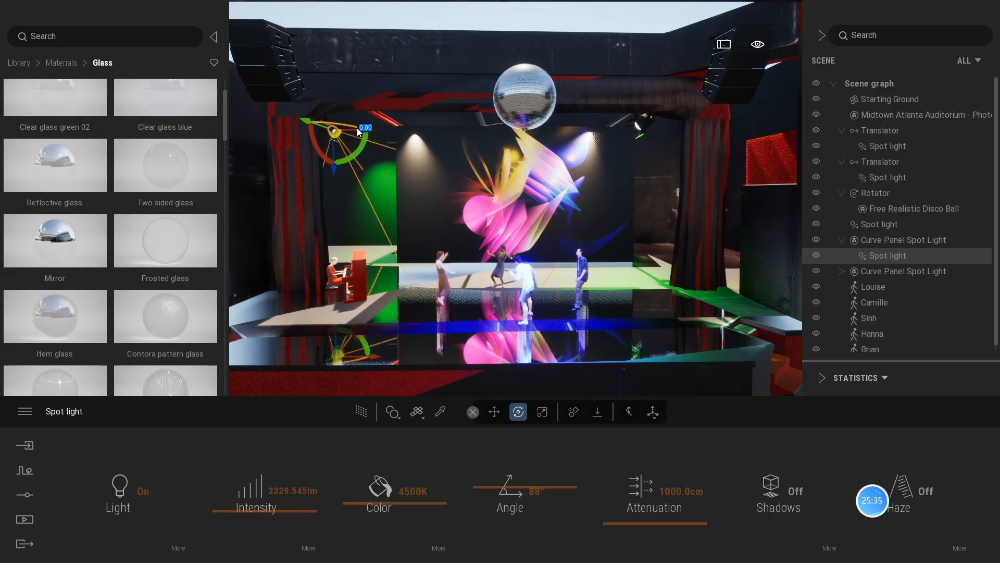
pyautogui.moveTo(358, 127); pyautogui.dragTo(314, 114)
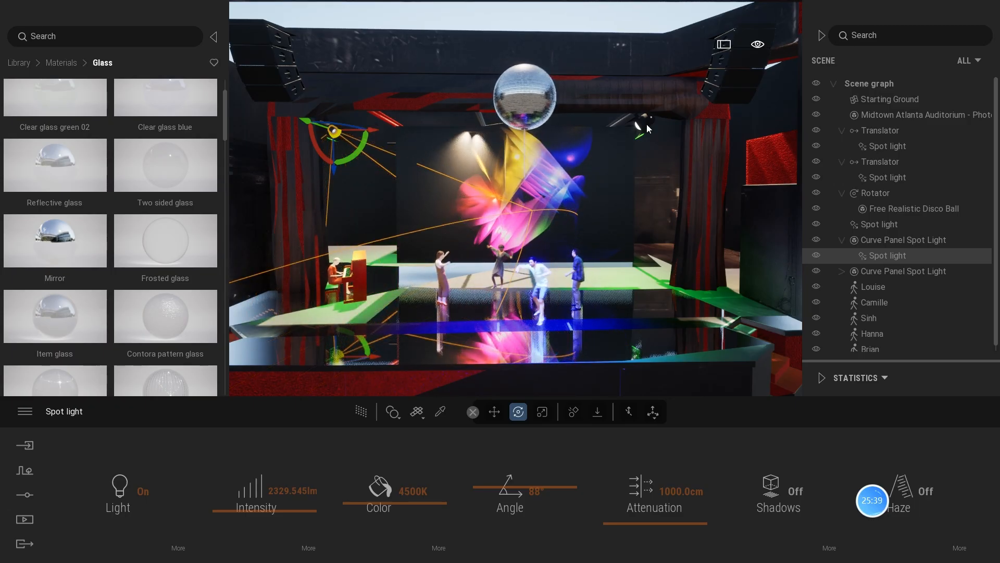
# Rotate the spot light nested in the other Curve Panel Spot Light, opposite the piano, to light the stage's side backdrop.
pyautogui.click(841, 272)
pyautogui.click(873, 287)
pyautogui.moveTo(645, 134); pyautogui.dragTo(642, 95)
pyautogui.moveTo(632, 130); pyautogui.dragTo(594, 178)
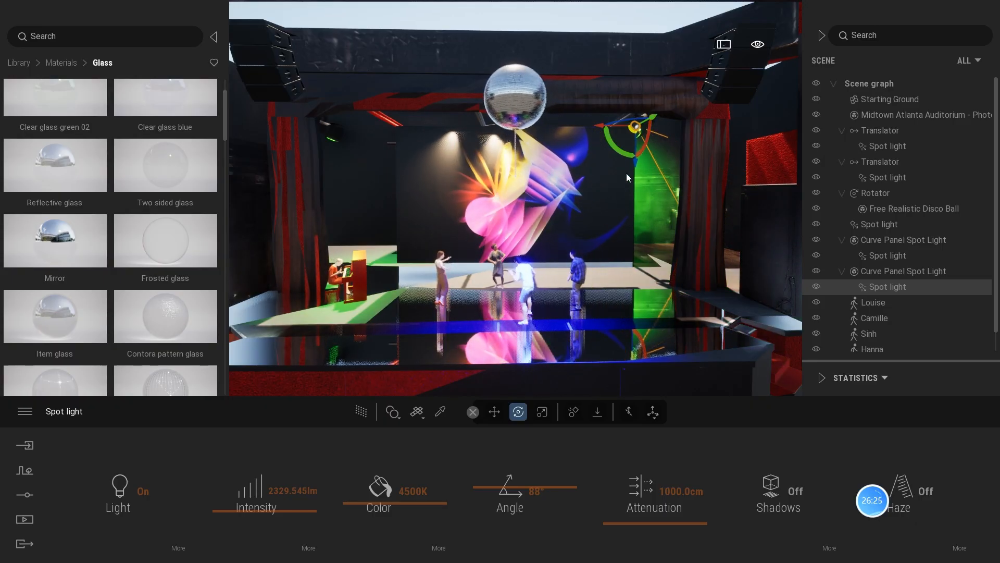
# Re-aim the piano-side Curve Panel's nested spot light at the backdrop behind the piano and set its beam angle to 90°.
pyautogui.click(877, 255)
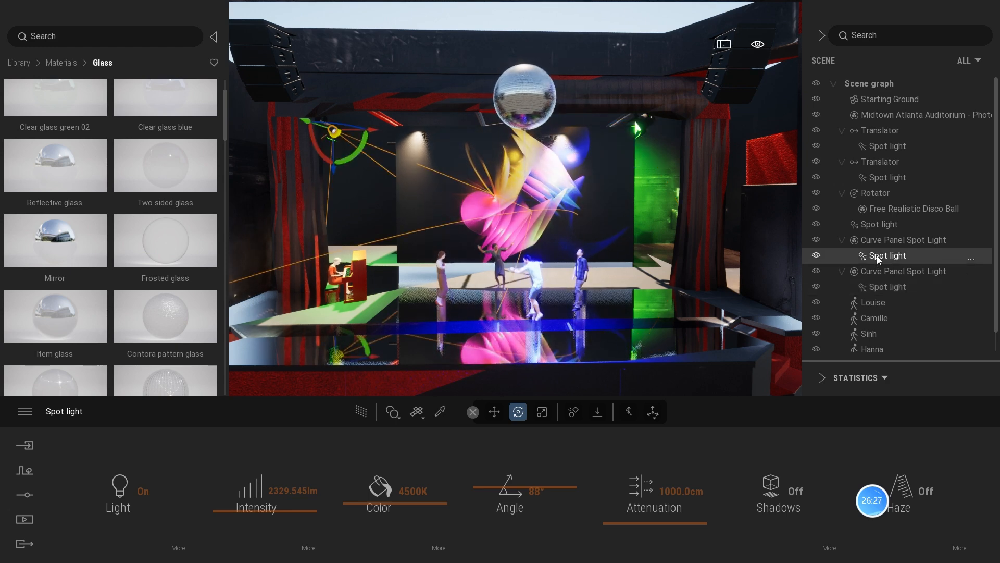
pyautogui.moveTo(352, 158); pyautogui.dragTo(338, 172)
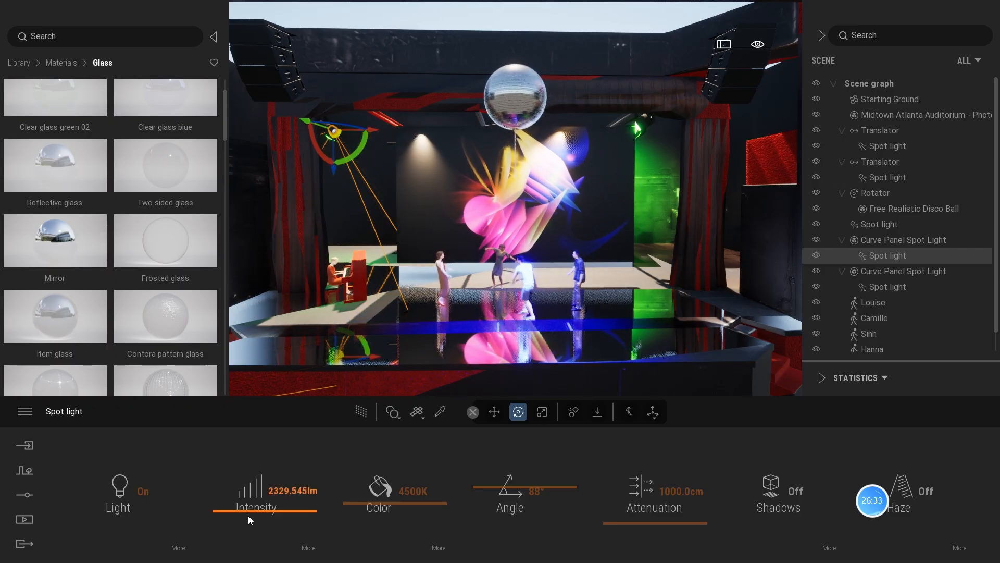
pyautogui.moveTo(516, 487)
pyautogui.mouseDown()
pyautogui.moveTo(521, 479)
pyautogui.moveTo(516, 487)
pyautogui.mouseUp()
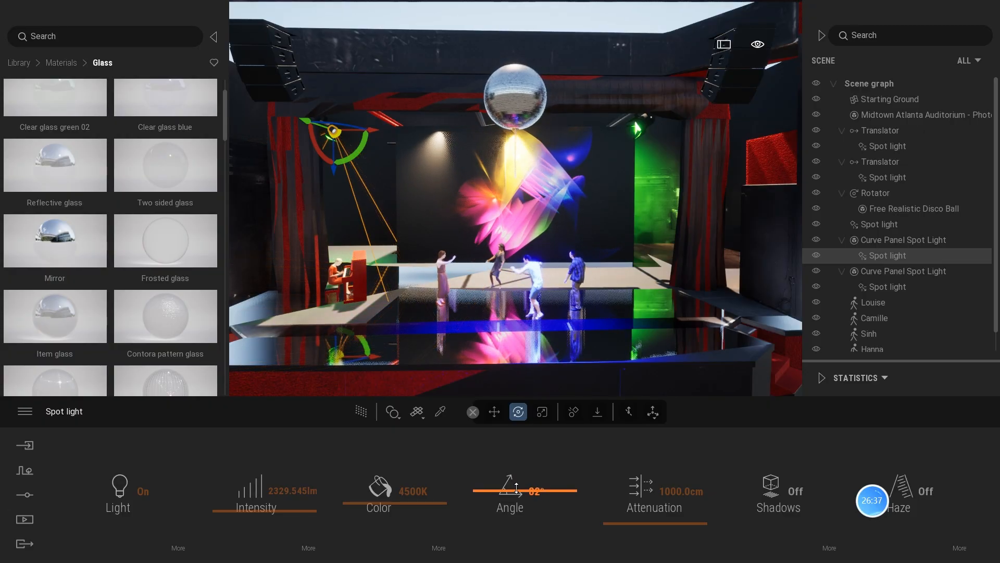
pyautogui.moveTo(317, 129); pyautogui.dragTo(200, 114)
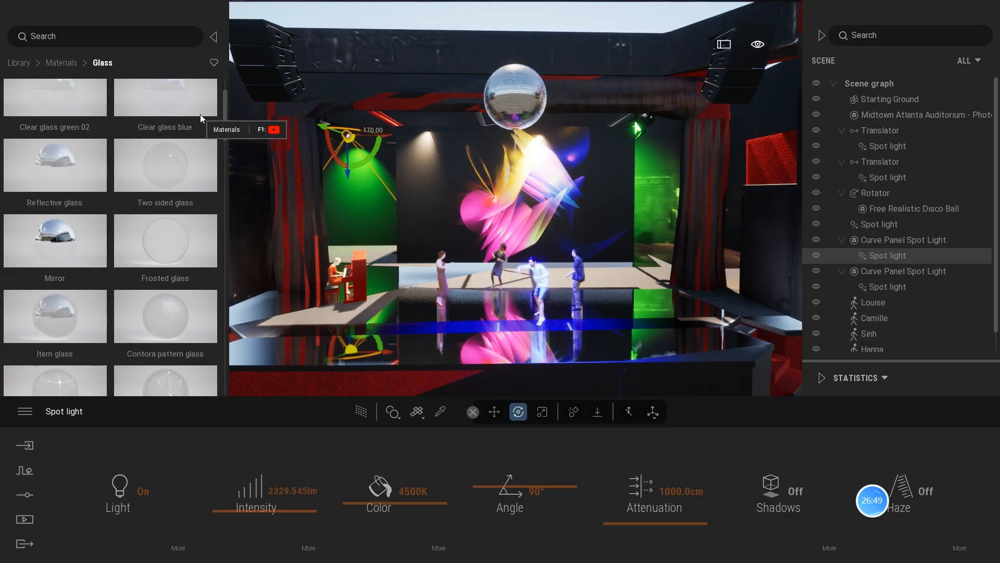
pyautogui.moveTo(361, 130); pyautogui.dragTo(319, 137)
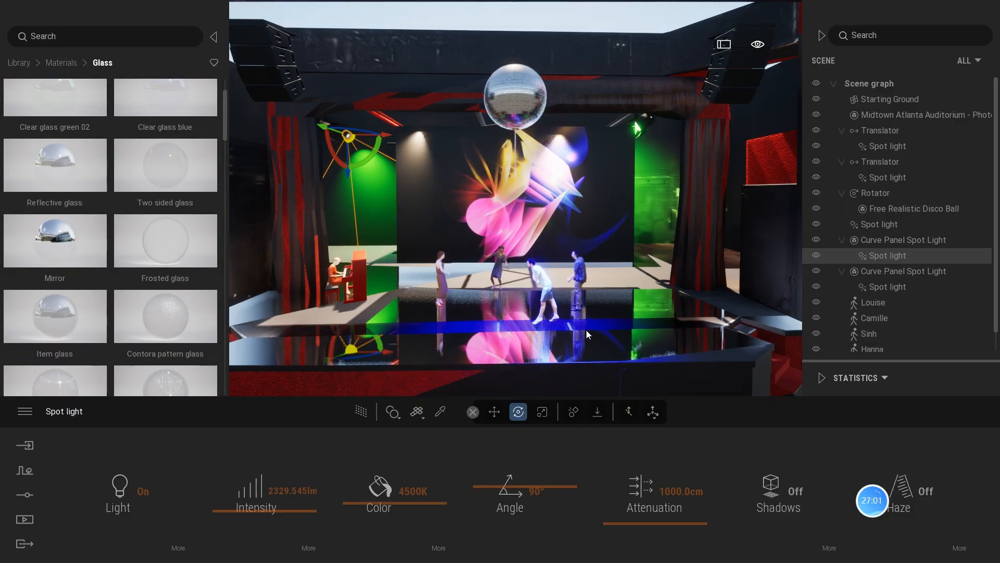
# Select the auditorium model and find the Fabric velvet 01 material in the Fabric materials of the library.
pyautogui.scroll(-4, 598, 331)
pyautogui.scroll(-3, 599, 330)
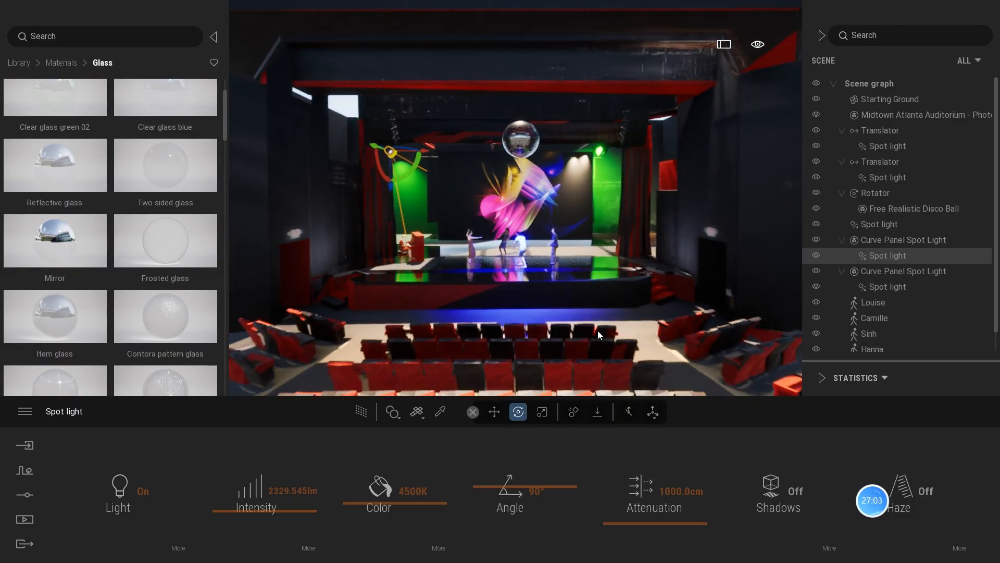
pyautogui.click(527, 375)
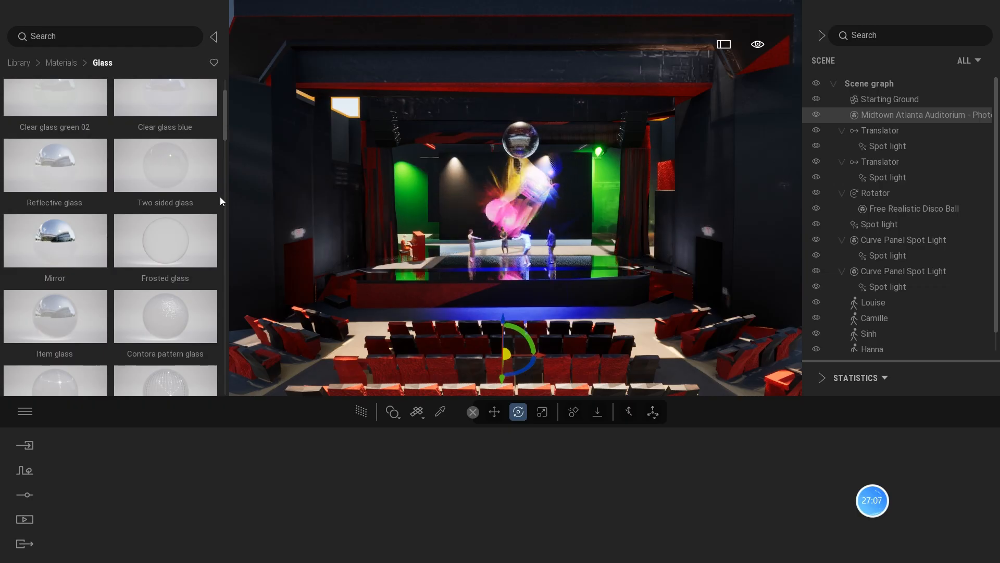
pyautogui.click(18, 62)
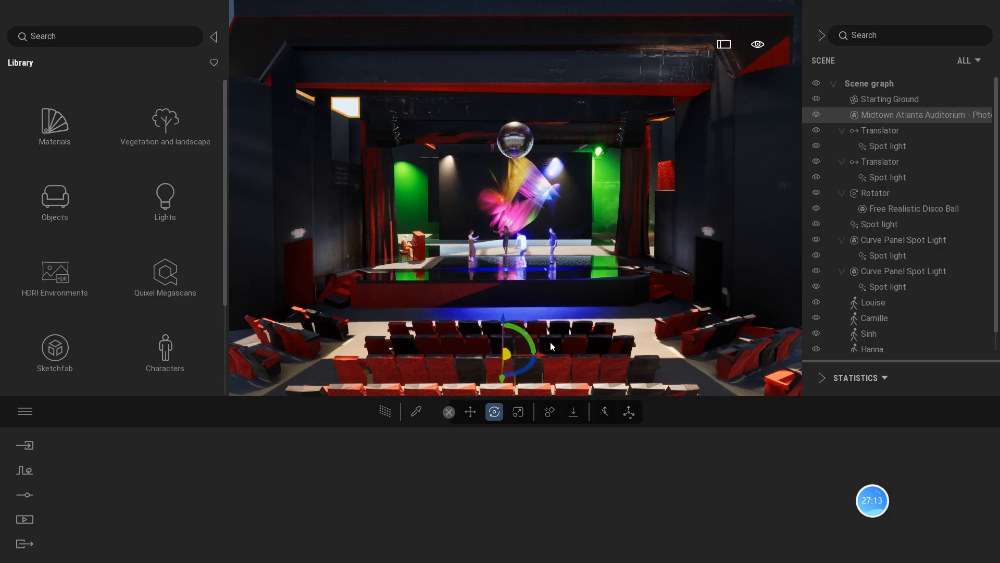
pyautogui.click(55, 129)
pyautogui.scroll(-6, 82, 236)
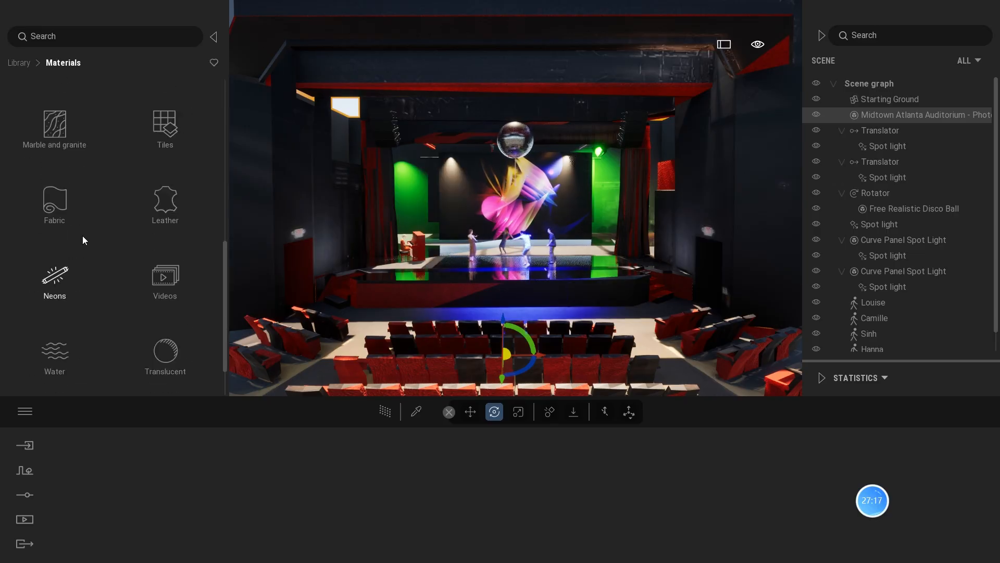
pyautogui.scroll(-2, 73, 244)
pyautogui.scroll(2, 63, 297)
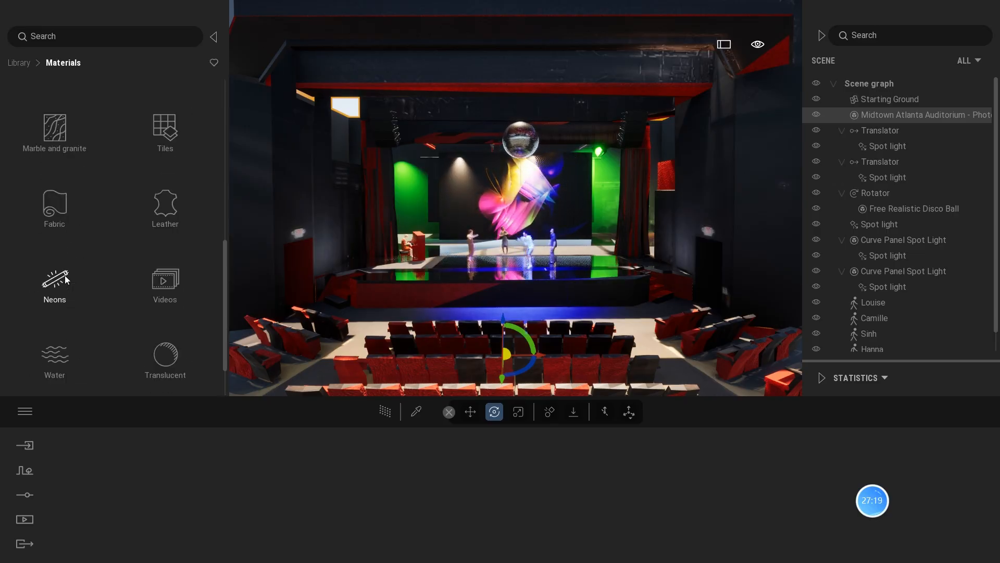
pyautogui.scroll(1, 62, 260)
pyautogui.click(51, 224)
pyautogui.scroll(-3, 51, 227)
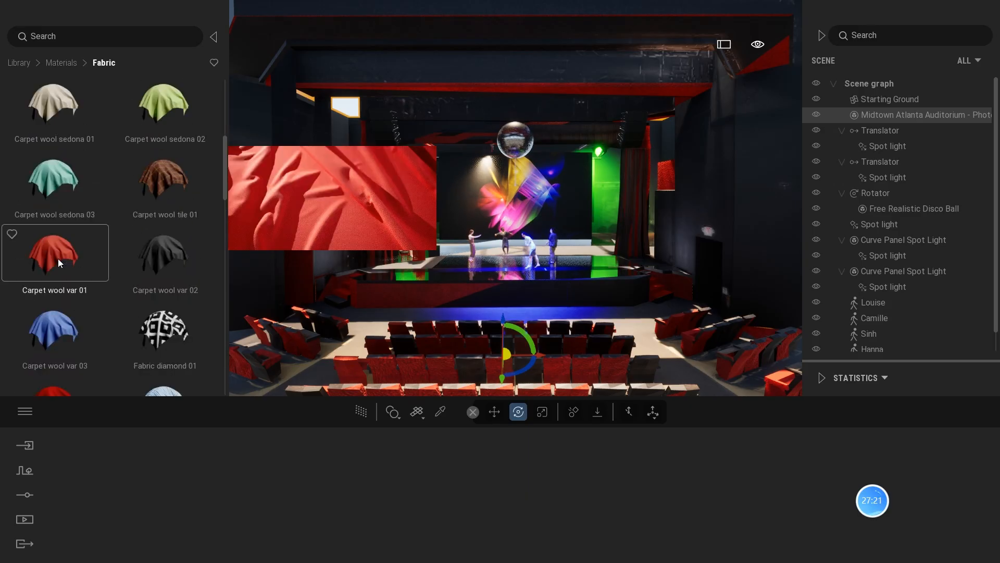
pyautogui.scroll(-3, 58, 258)
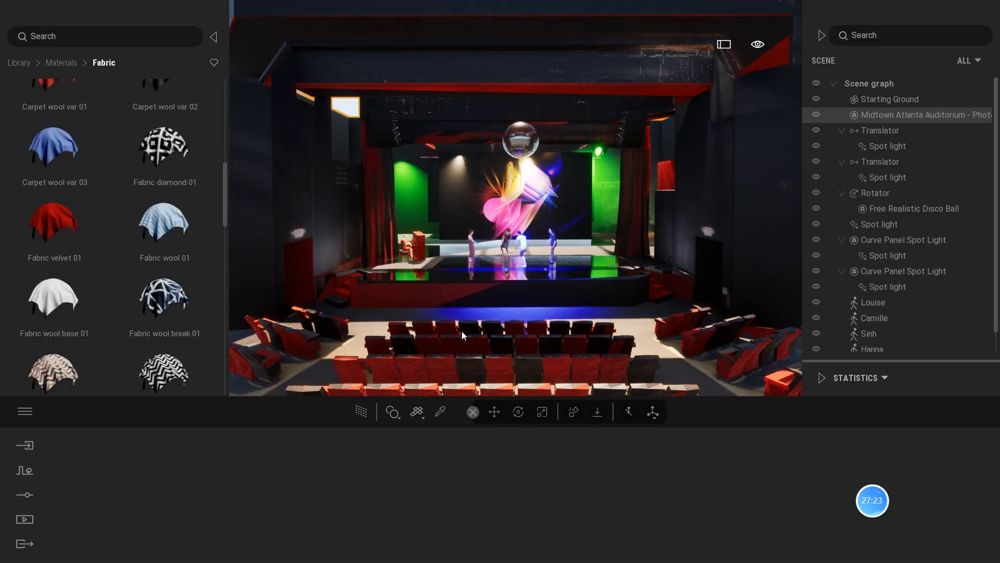
# Apply Fabric velvet 01 to the dark auditorium seats and set its colour to dark blue, RGB 5, 8, 95.
pyautogui.click(505, 349)
pyautogui.moveTo(51, 215); pyautogui.dragTo(549, 346)
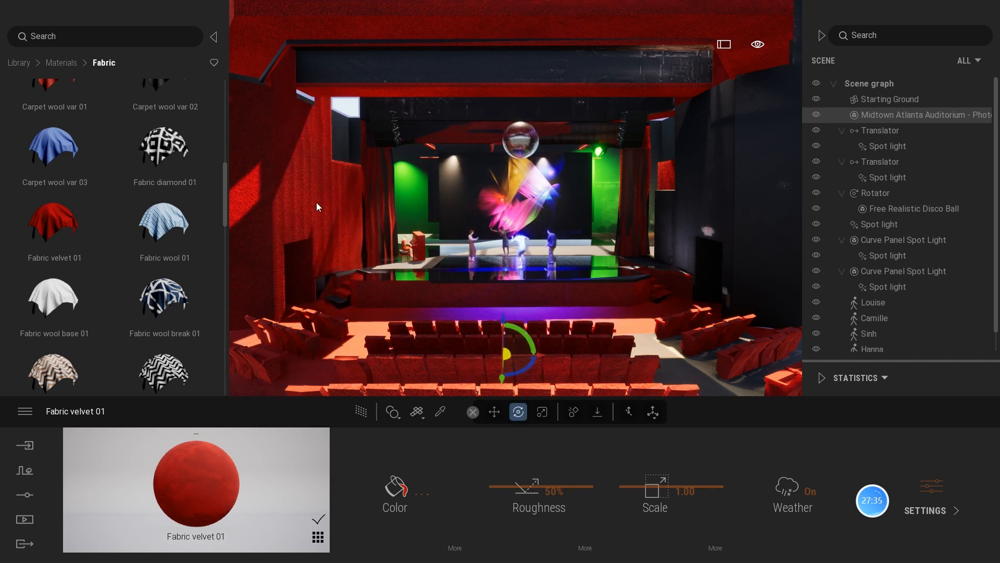
pyautogui.moveTo(42, 123)
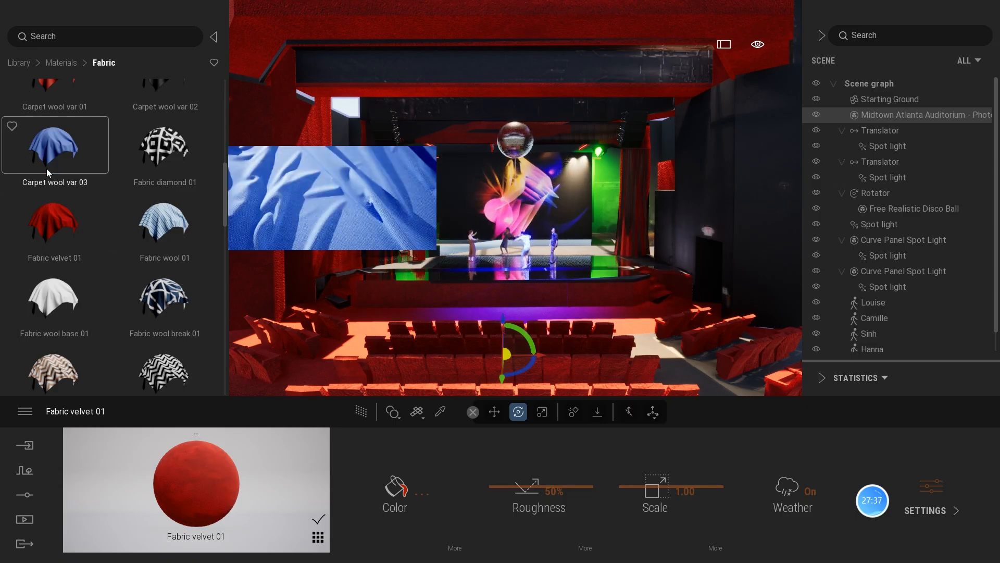
pyautogui.click(399, 485)
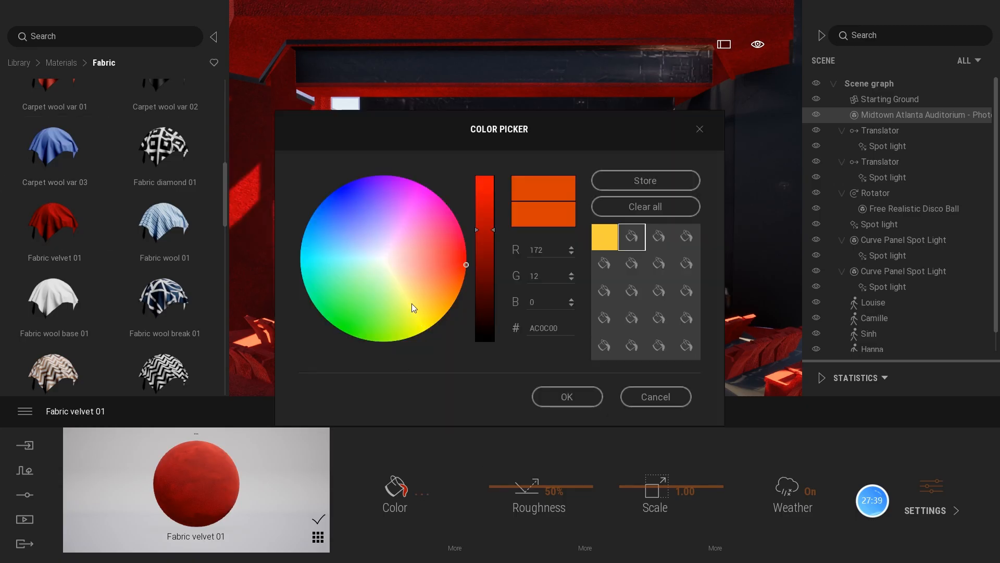
pyautogui.click(343, 192)
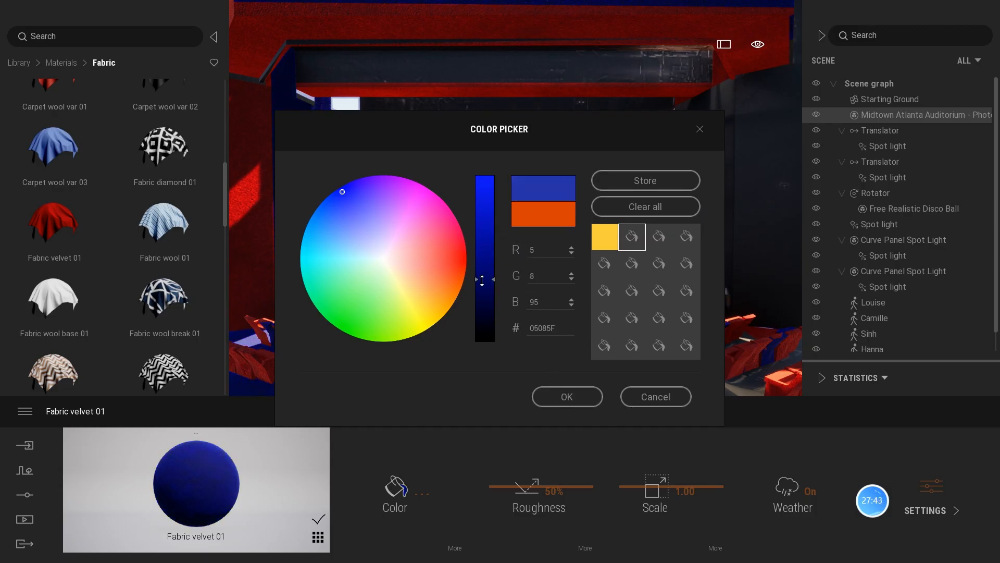
pyautogui.click(567, 394)
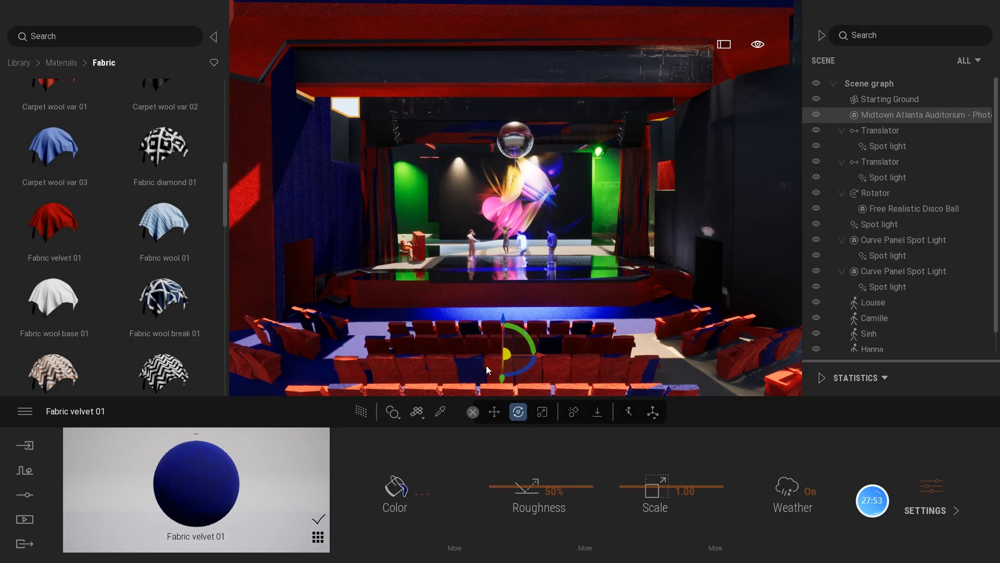
# Pick the red Fabric velvet 01 material on the auditorium seats and recolour it bright blue.
pyautogui.moveTo(75, 224)
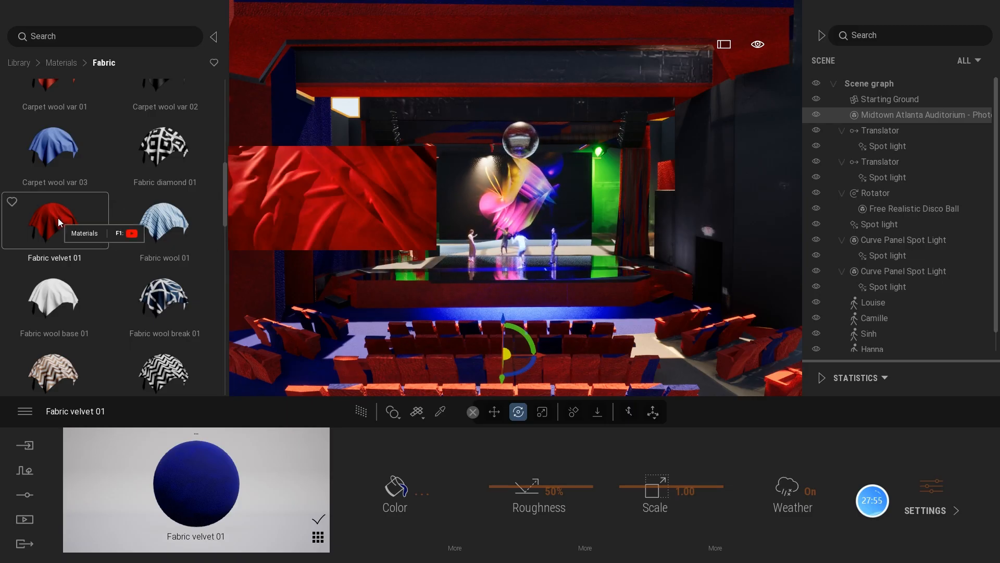
pyautogui.scroll(-1, 860, 305)
pyautogui.scroll(1, 860, 306)
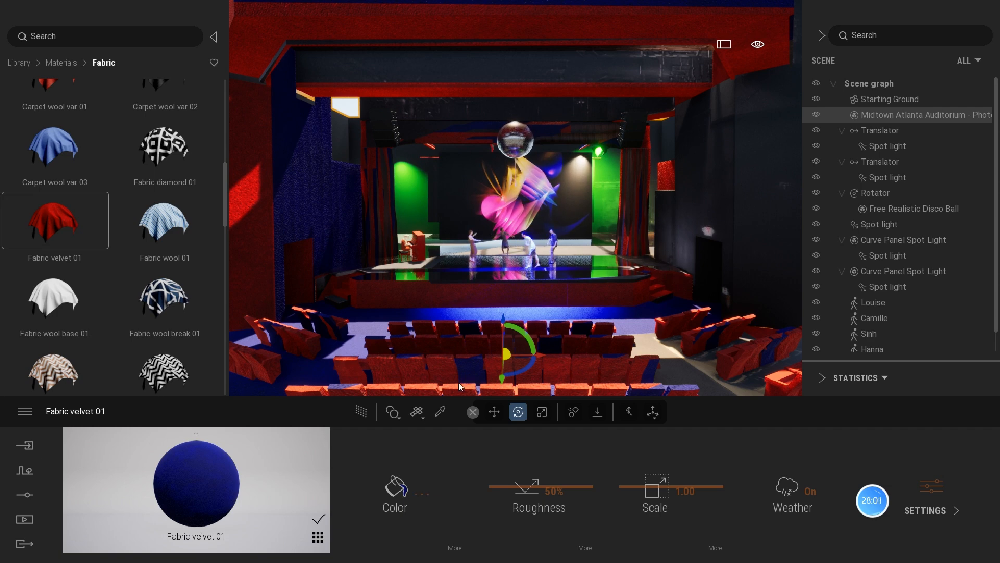
pyautogui.moveTo(57, 217); pyautogui.dragTo(326, 302)
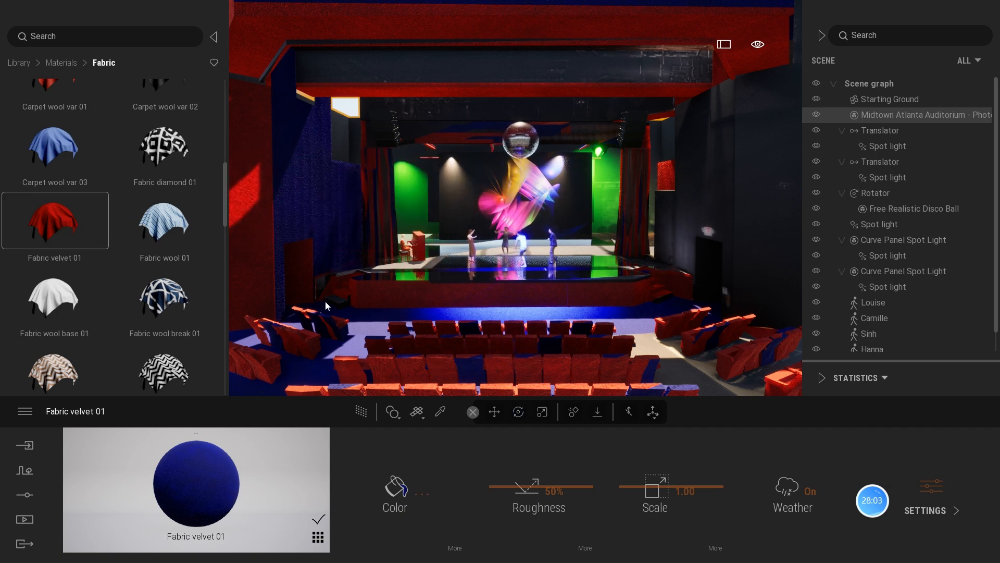
pyautogui.click(504, 370)
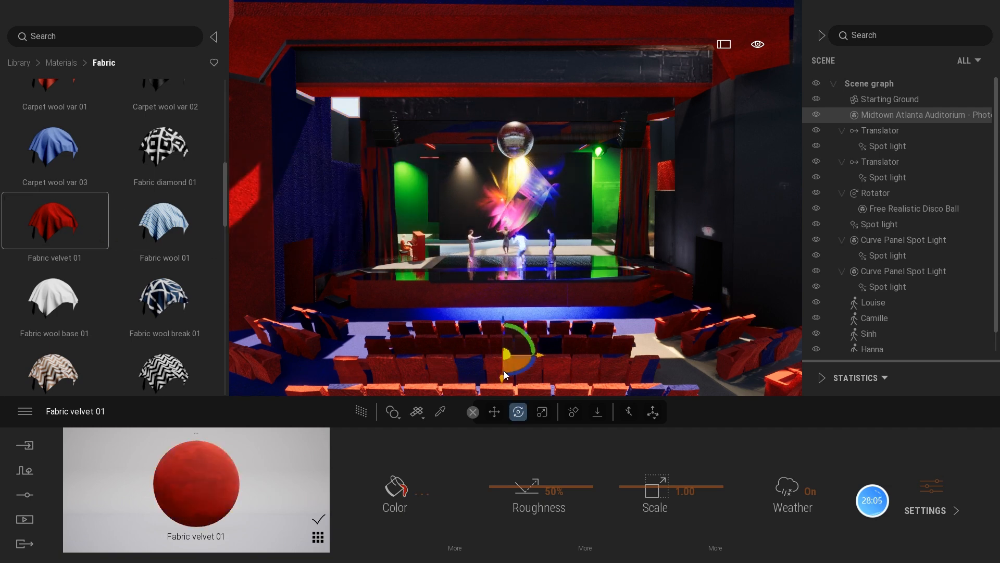
pyautogui.click(397, 488)
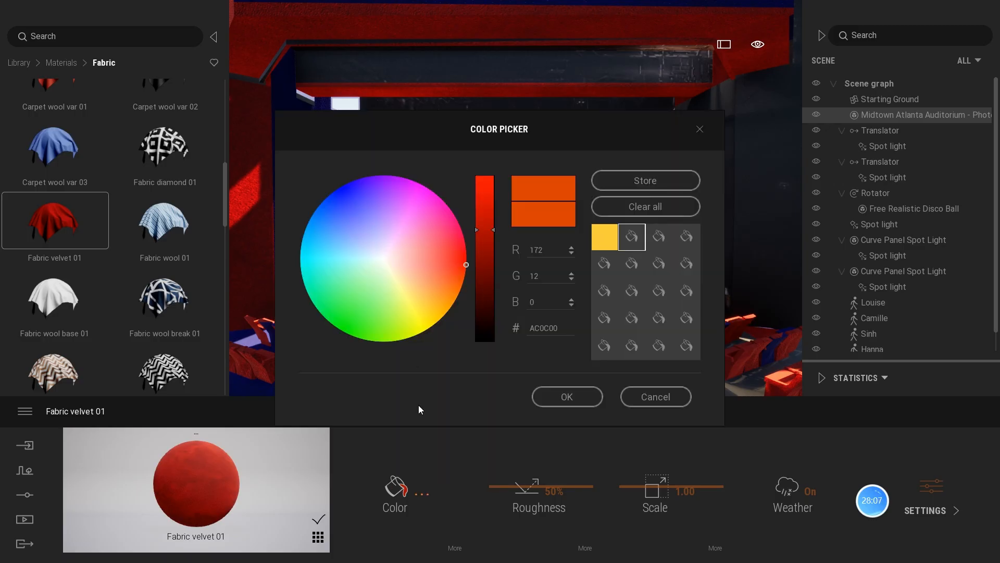
pyautogui.click(343, 192)
pyautogui.click(555, 399)
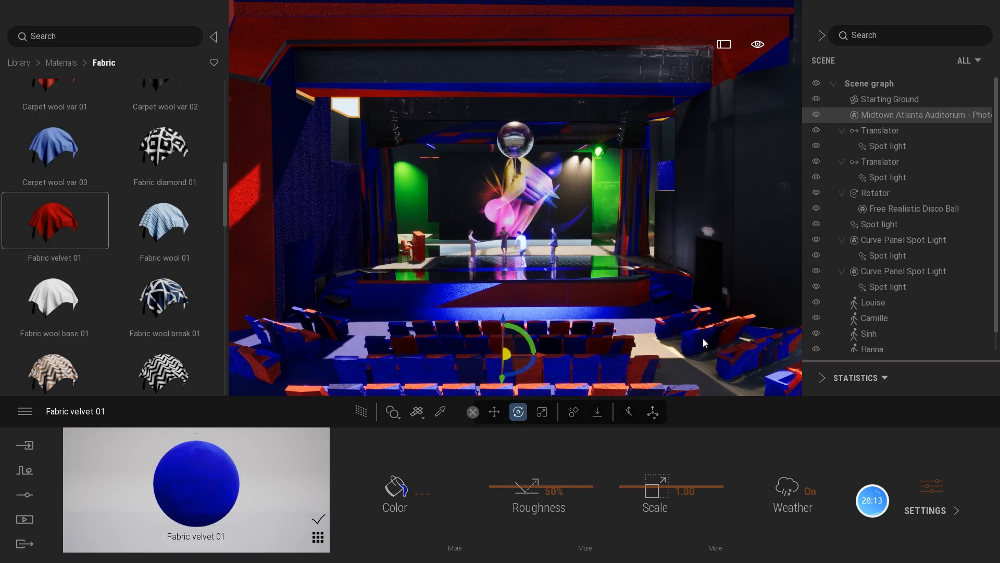
# Undo the blue recolouring and the Fabric velvet 01 application on the auditorium.
pyautogui.hotkey('ctrl', 'z')
pyautogui.hotkey('ctrl', 'z')
pyautogui.hotkey('ctrl', 'z')
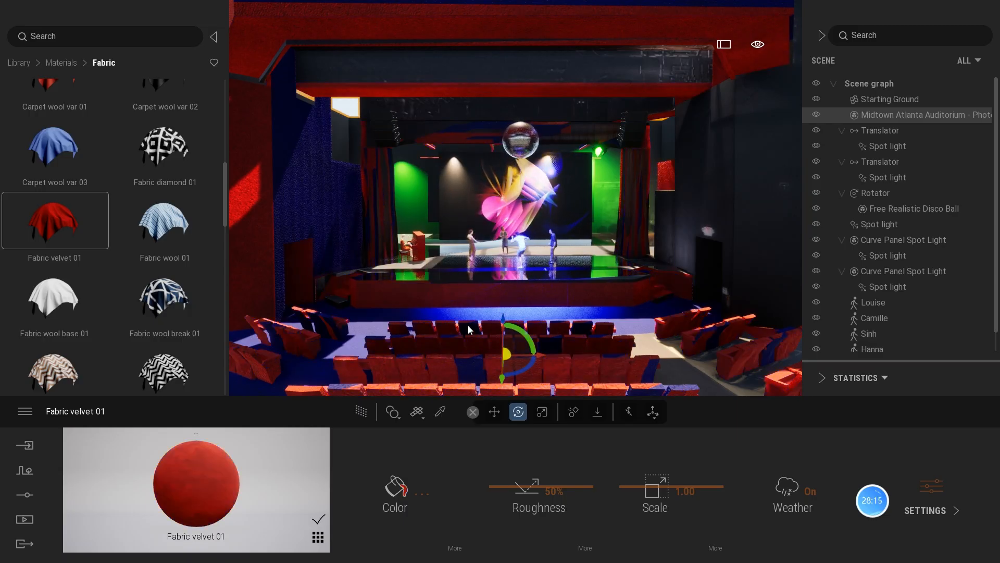
pyautogui.hotkey('ctrl', 'z')
pyautogui.hotkey('ctrl', 'z')
pyautogui.hotkey('ctrl', 'z')
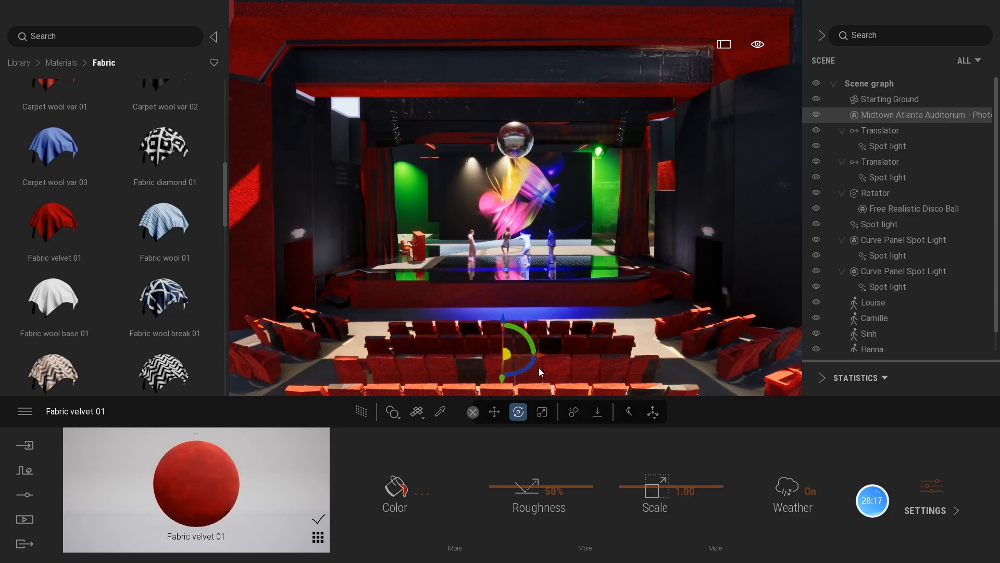
pyautogui.hotkey('ctrl', 'z')
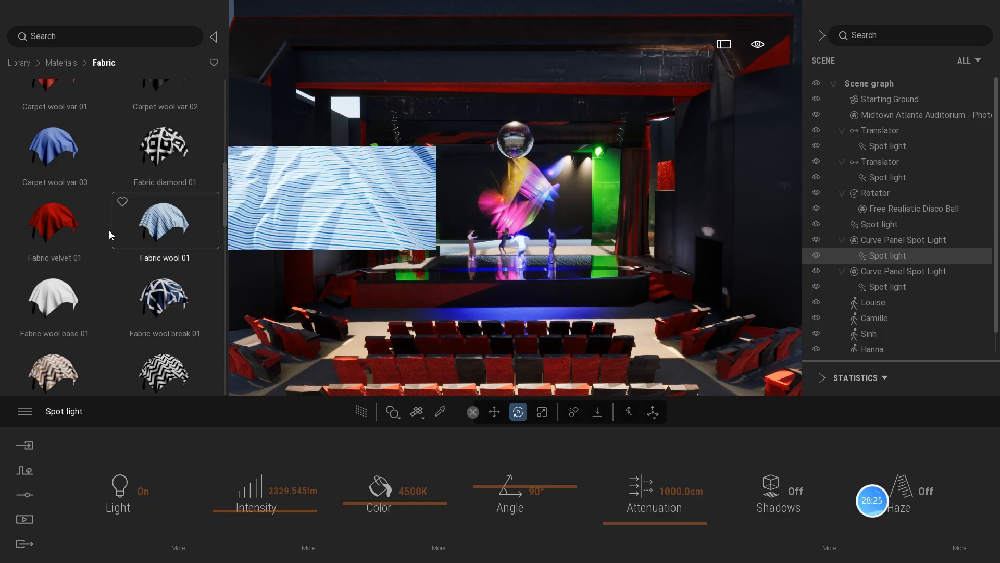
# Try the Fabric velvet 01 material on the dark surfaces of the auditorium.
pyautogui.moveTo(68, 217); pyautogui.dragTo(383, 300)
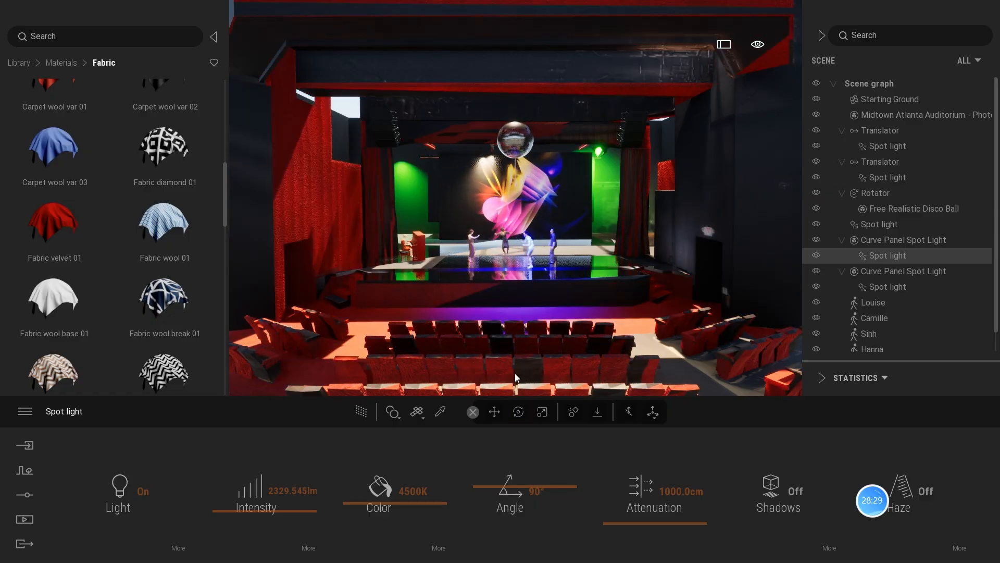
pyautogui.scroll(-10, 84, 287)
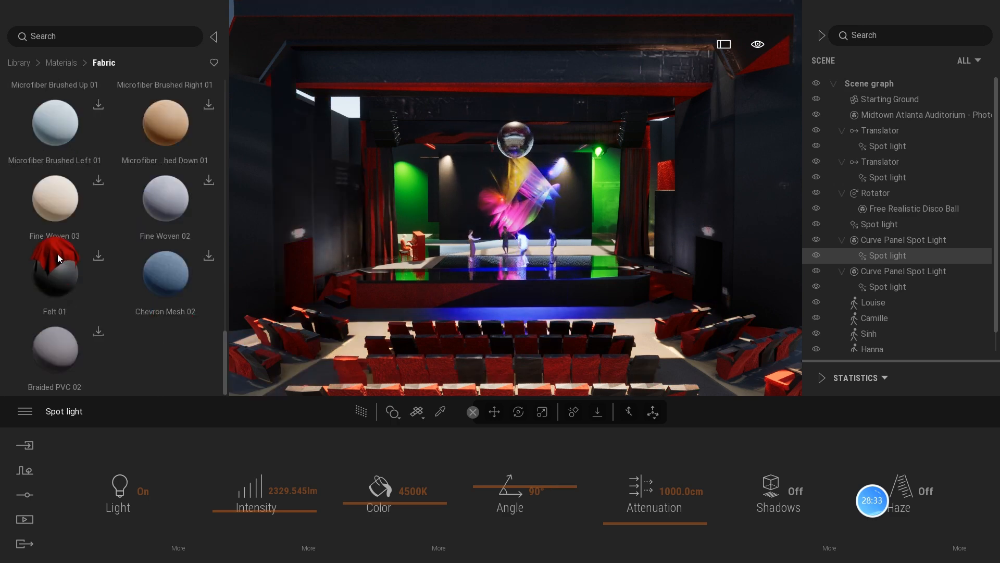
pyautogui.moveTo(58, 254); pyautogui.dragTo(221, 185)
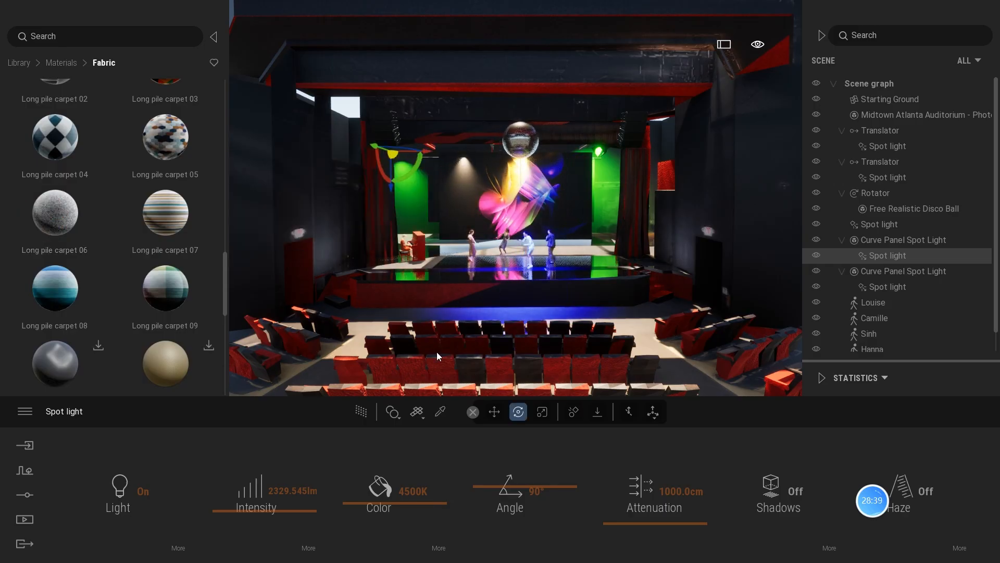
# Apply Fabric velvet 01 to the auditorium's remaining dark seats and to the floor and wall surfaces around them.
pyautogui.scroll(2, 448, 356)
pyautogui.scroll(-3, 448, 357)
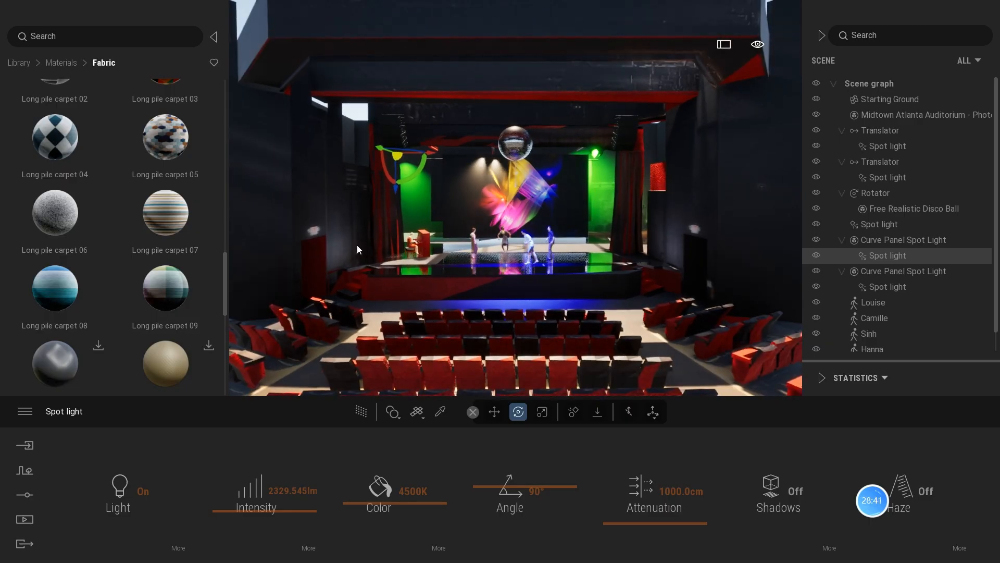
pyautogui.moveTo(82, 192)
pyautogui.scroll(10, 67, 229)
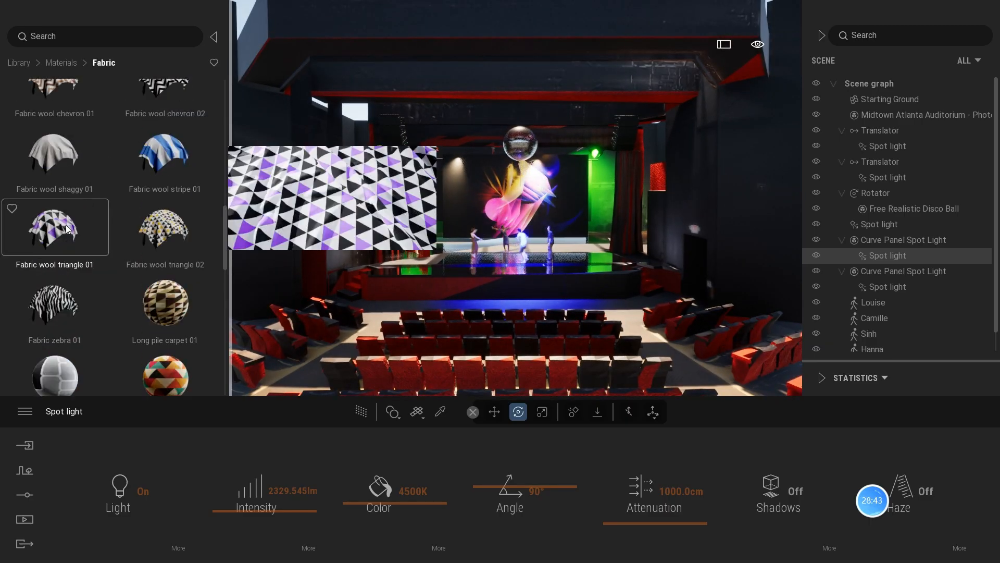
pyautogui.moveTo(70, 271); pyautogui.dragTo(472, 339)
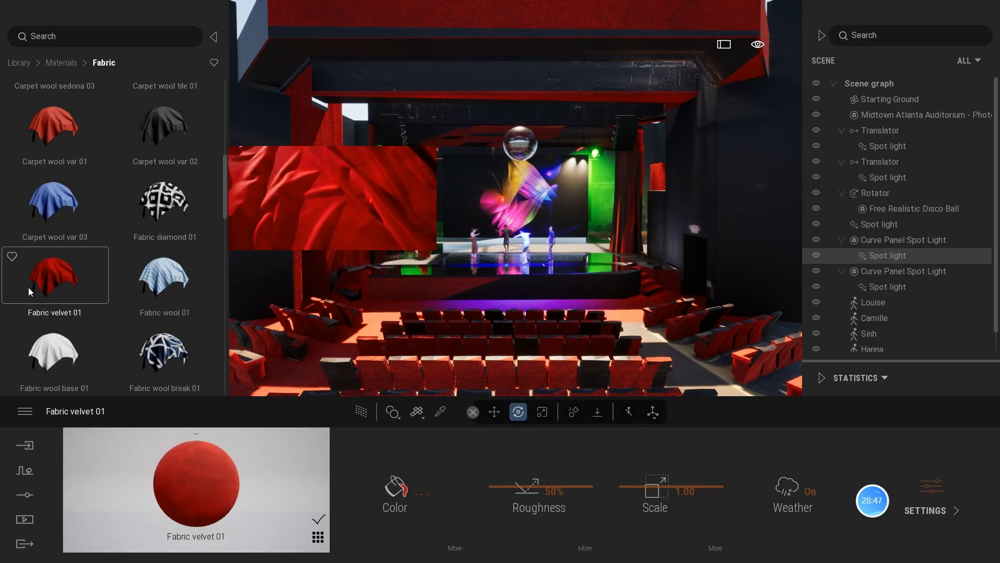
pyautogui.moveTo(545, 321); pyautogui.dragTo(530, 343)
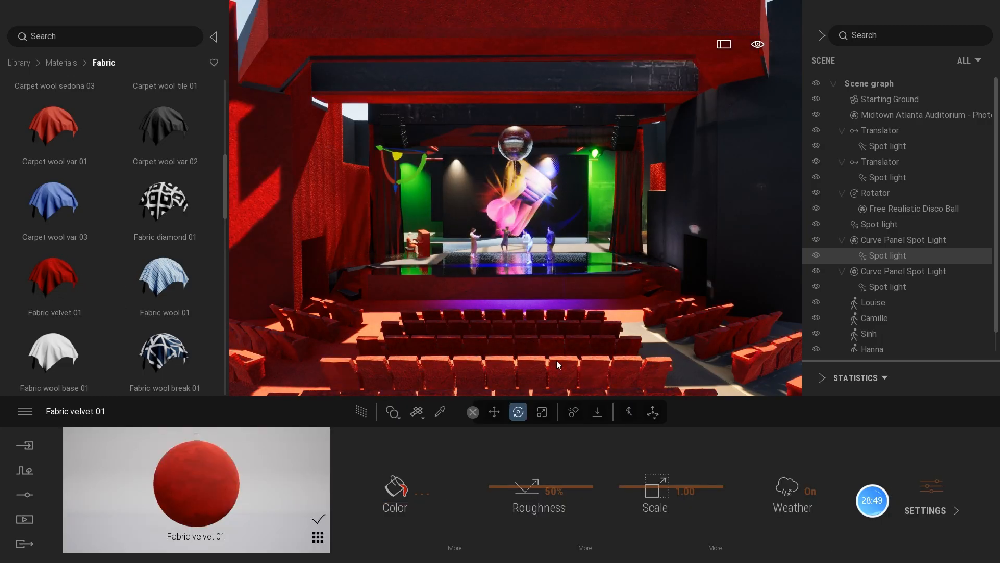
# Darken the newly applied Fabric velvet 01 material to deep red, RGB 89, 6, 0.
pyautogui.click(400, 489)
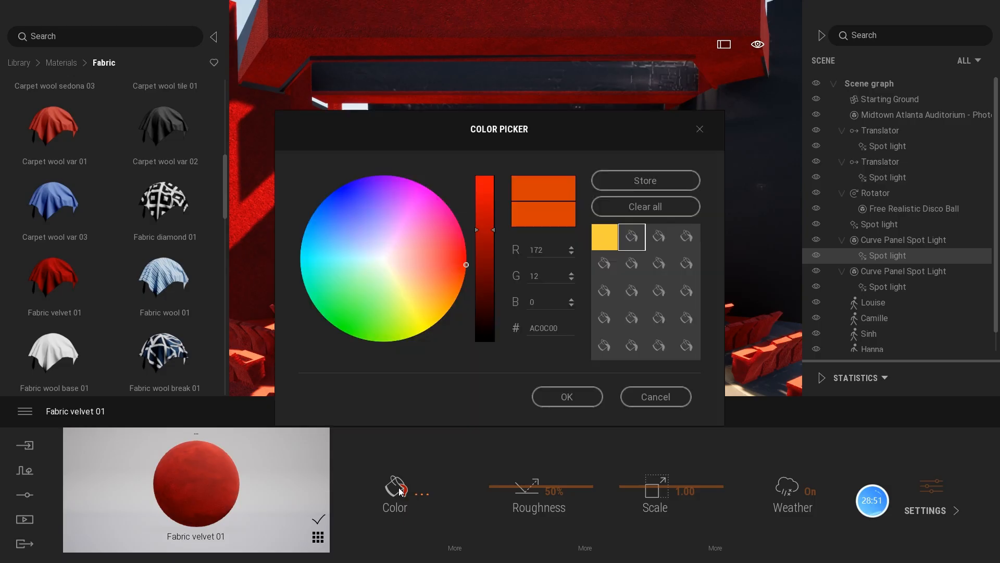
pyautogui.moveTo(496, 229); pyautogui.dragTo(494, 284)
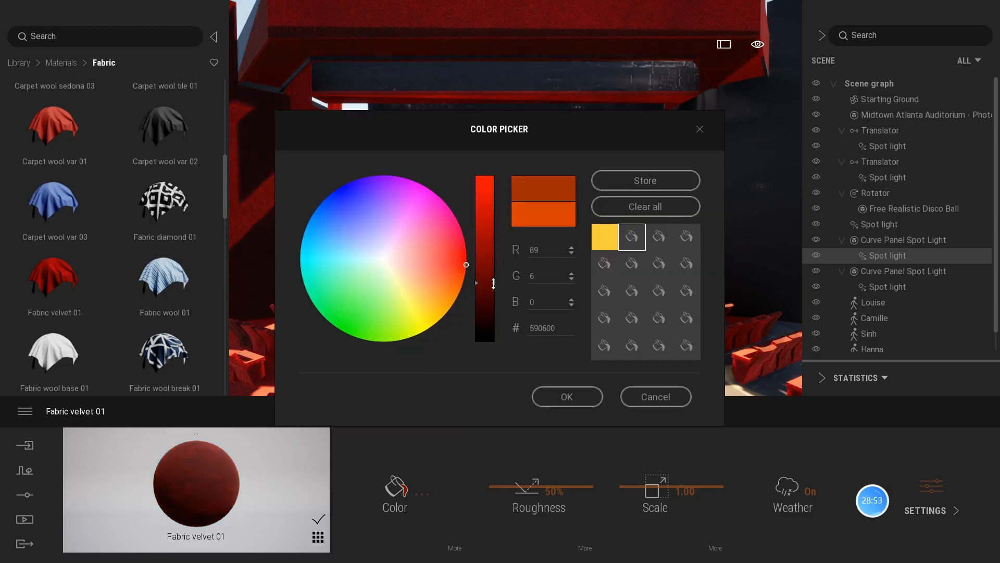
pyautogui.click(566, 395)
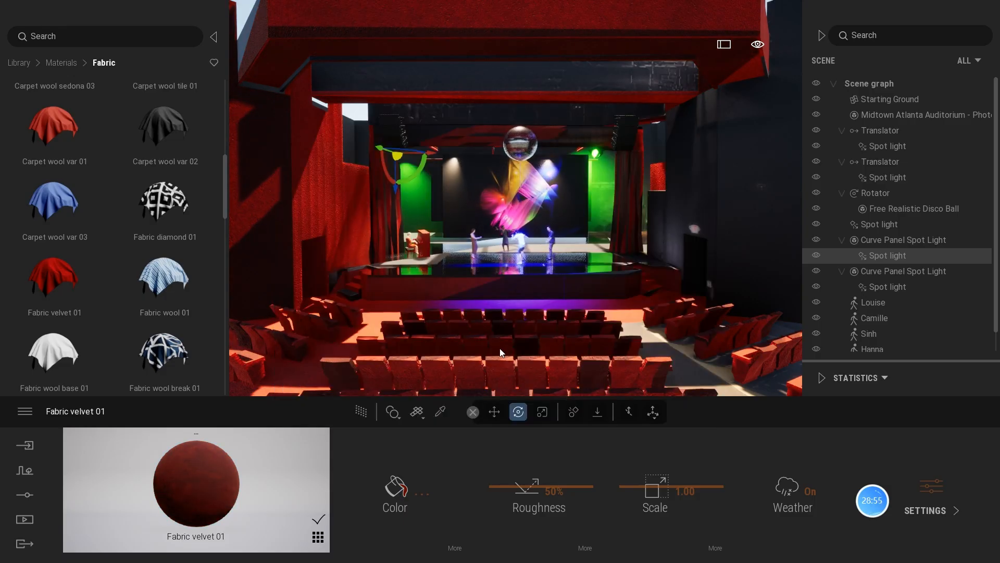
# Pick the bright red velvet on the front row of seats and set its colour to RGB 69, 4, 0.
pyautogui.click(440, 412)
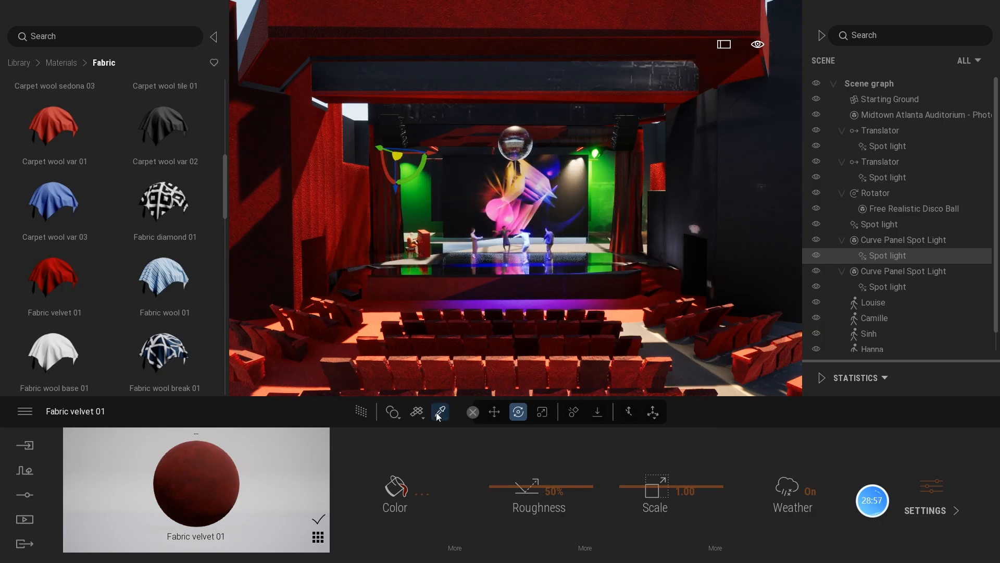
pyautogui.click(441, 368)
pyautogui.click(395, 486)
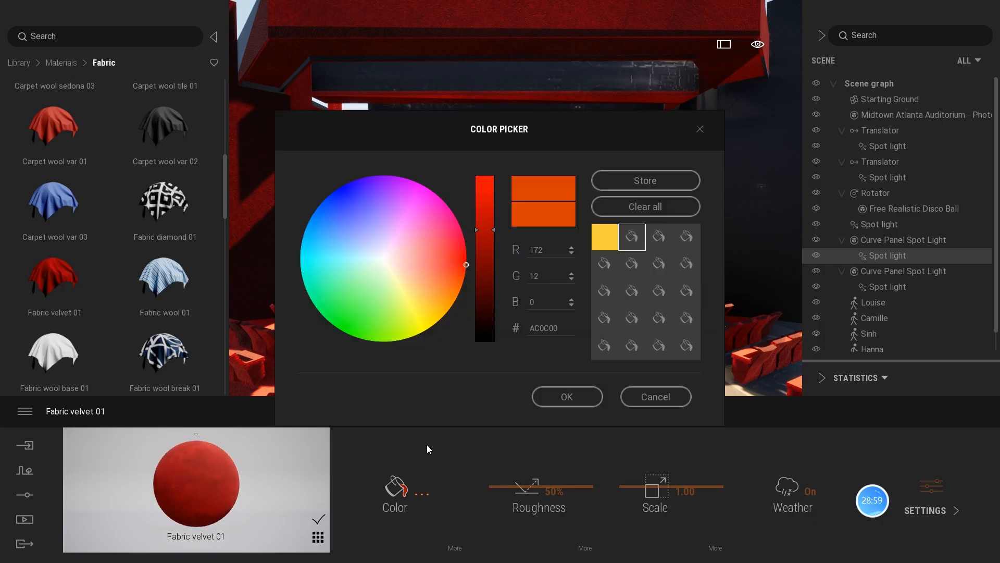
pyautogui.moveTo(494, 230); pyautogui.dragTo(485, 296)
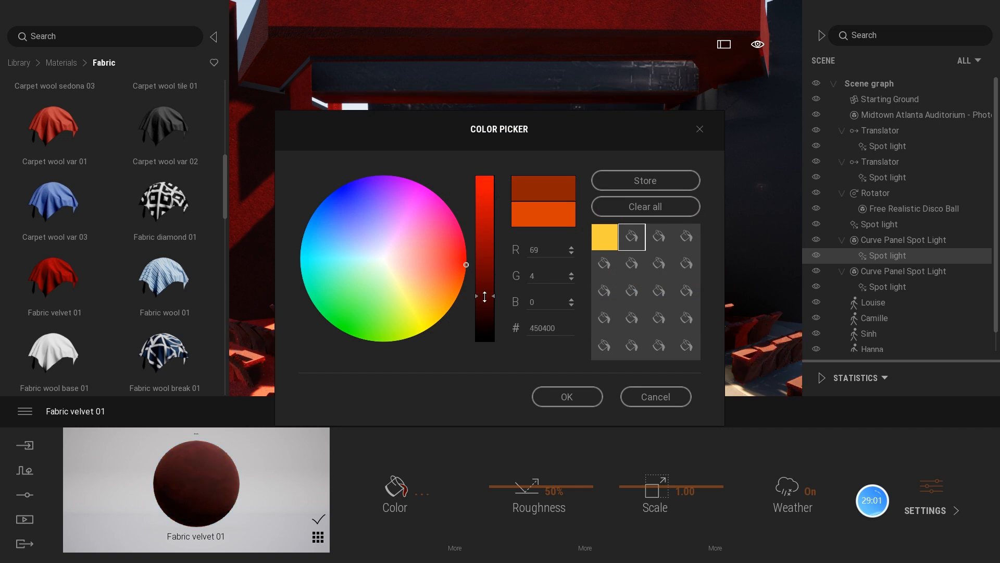
pyautogui.click(559, 404)
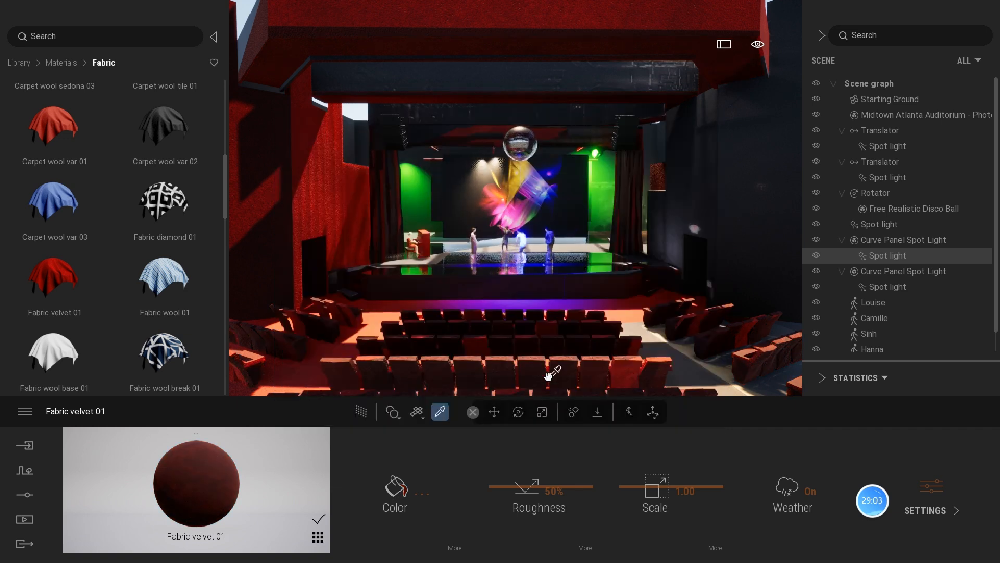
# Pick the remaining bright red velvet from the front seats, darken its colour to RGB 52, 3, 0 and set the scale to 0.61.
pyautogui.click(621, 368)
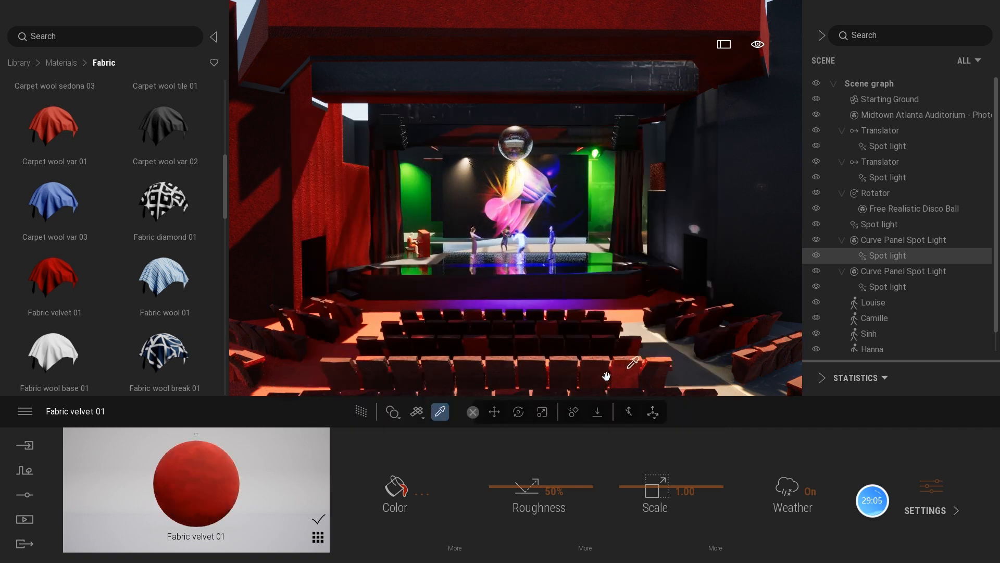
pyautogui.click(398, 488)
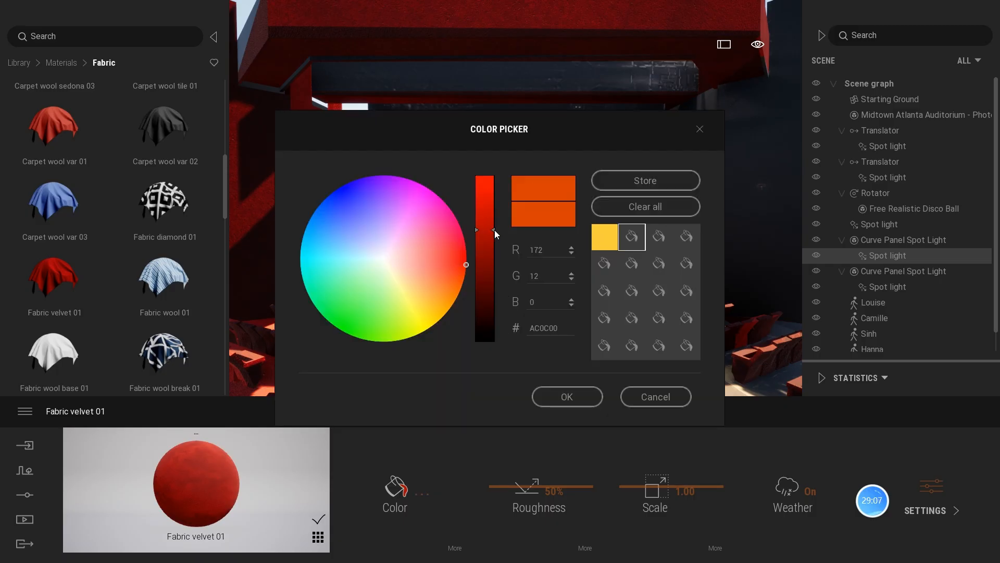
pyautogui.moveTo(494, 230); pyautogui.dragTo(485, 289)
pyautogui.click(549, 396)
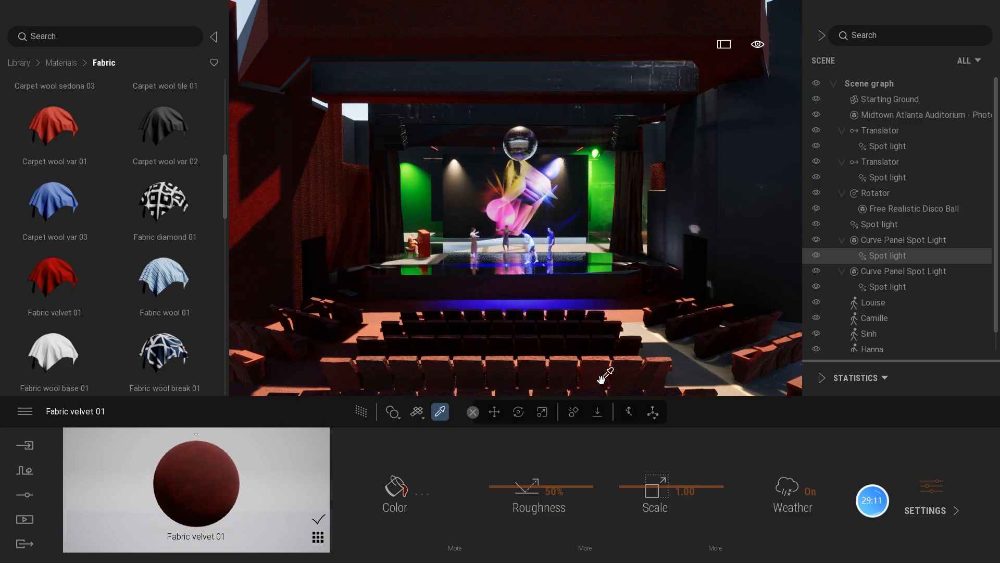
pyautogui.click(418, 489)
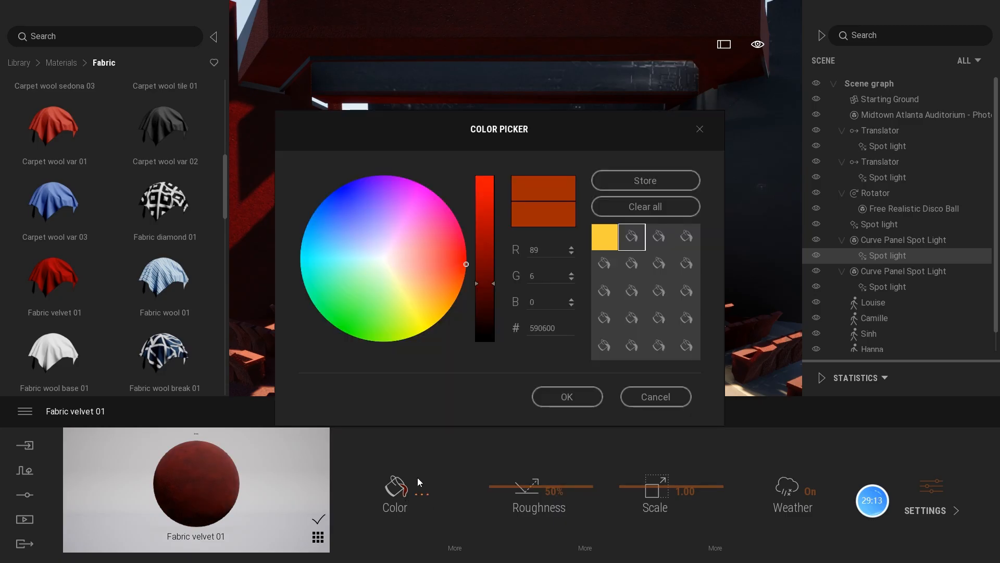
pyautogui.moveTo(494, 283); pyautogui.dragTo(487, 312)
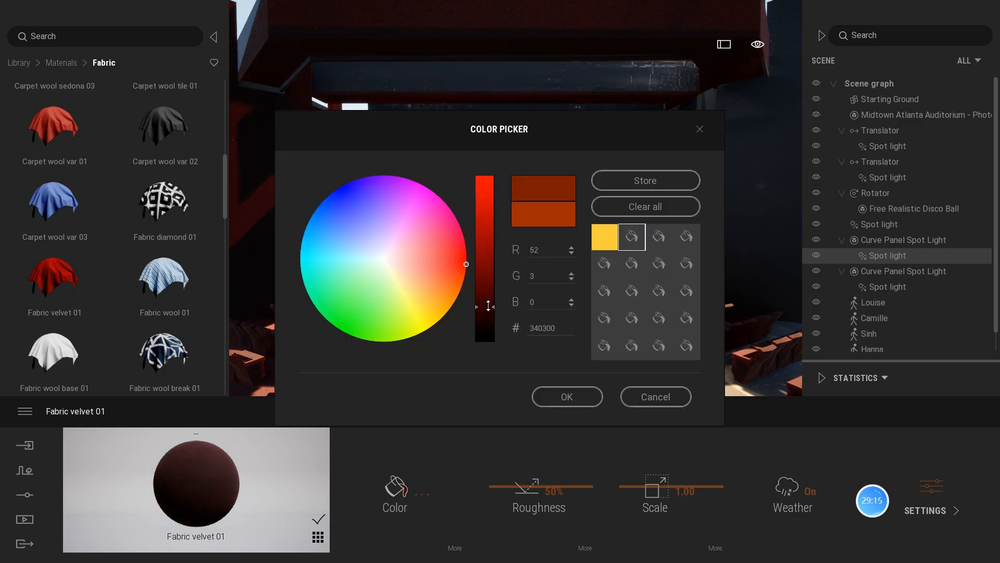
pyautogui.click(560, 397)
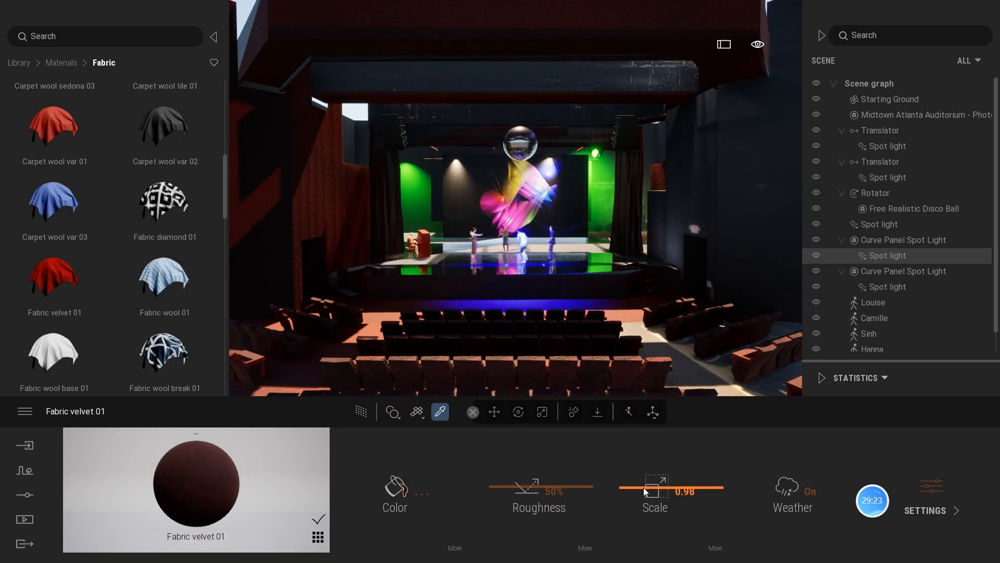
pyautogui.moveTo(658, 490)
pyautogui.mouseDown()
pyautogui.moveTo(645, 490)
pyautogui.moveTo(646, 506)
pyautogui.mouseUp()
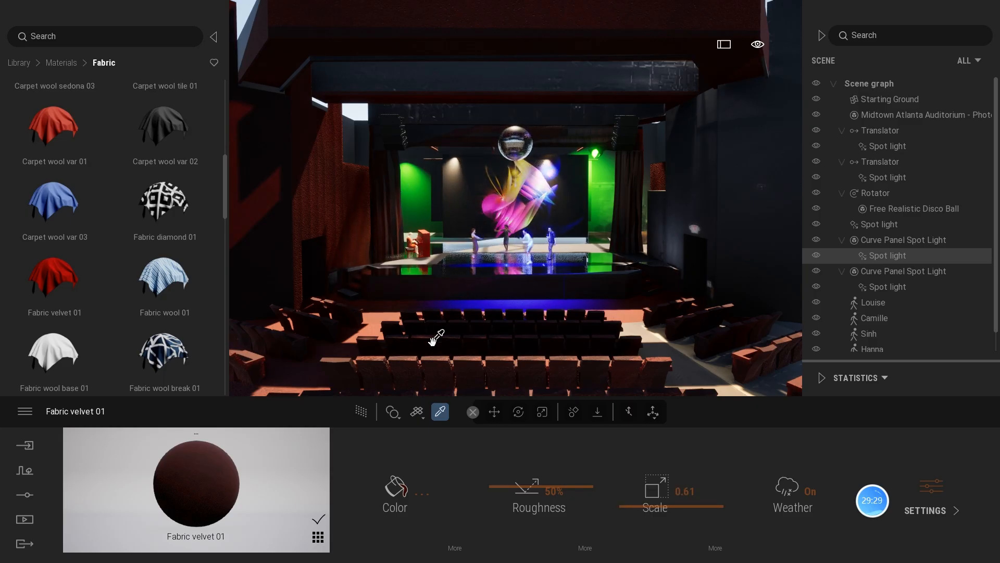
# Try the Carpet wool var 02 fabric on the auditorium seats and undo it.
pyautogui.click(58, 63)
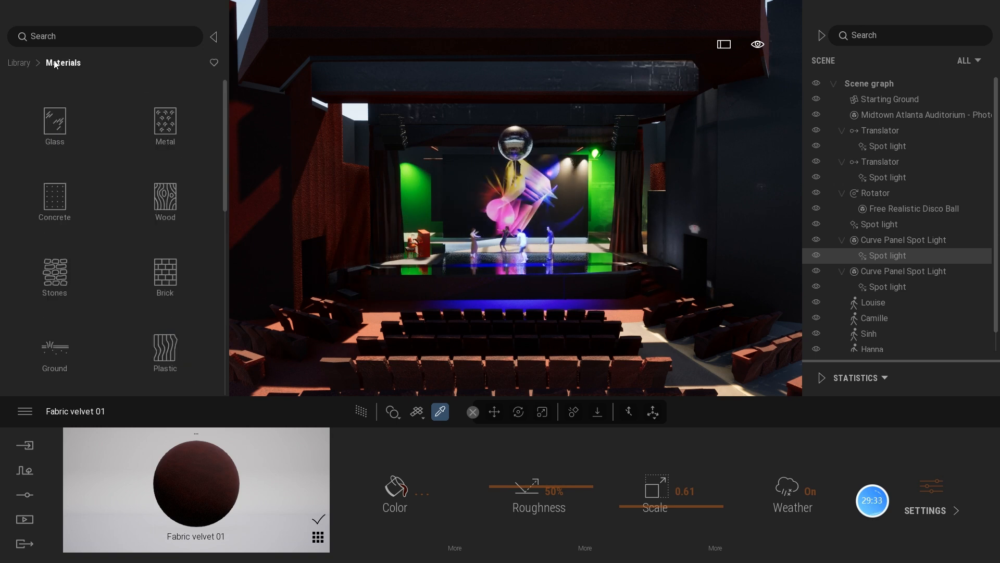
pyautogui.scroll(-8, 9, 315)
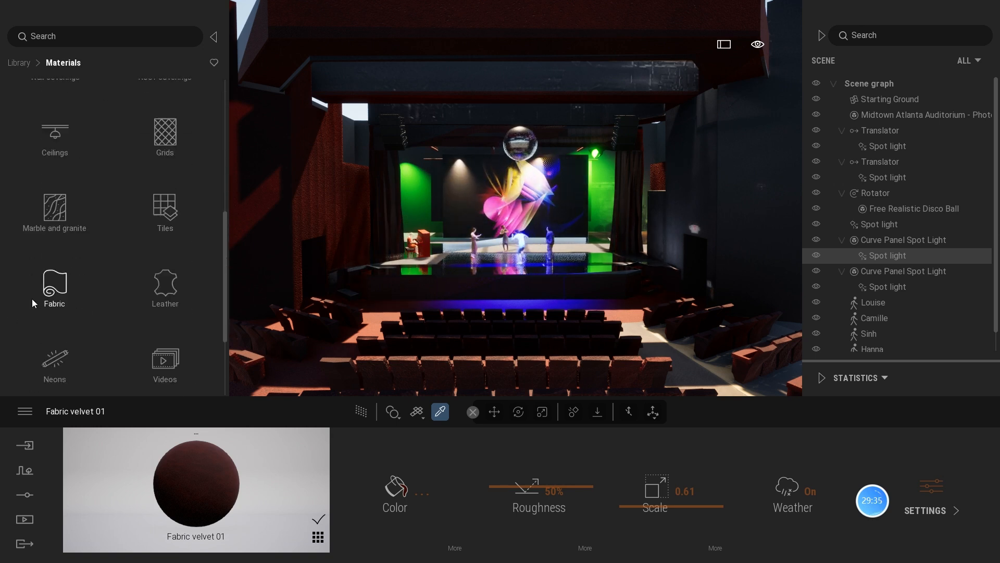
pyautogui.click(71, 243)
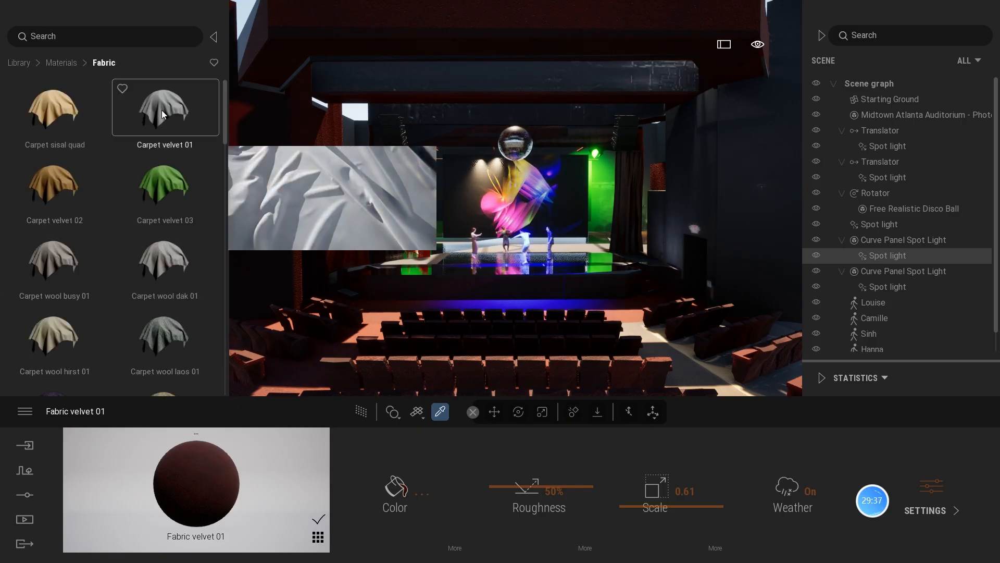
pyautogui.scroll(-6, 154, 228)
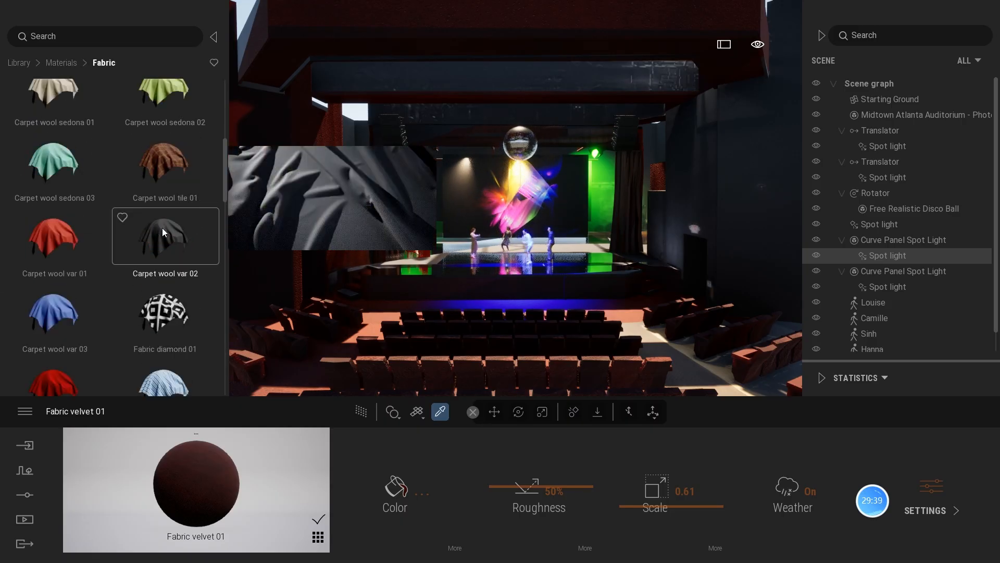
pyautogui.moveTo(161, 227); pyautogui.dragTo(663, 338)
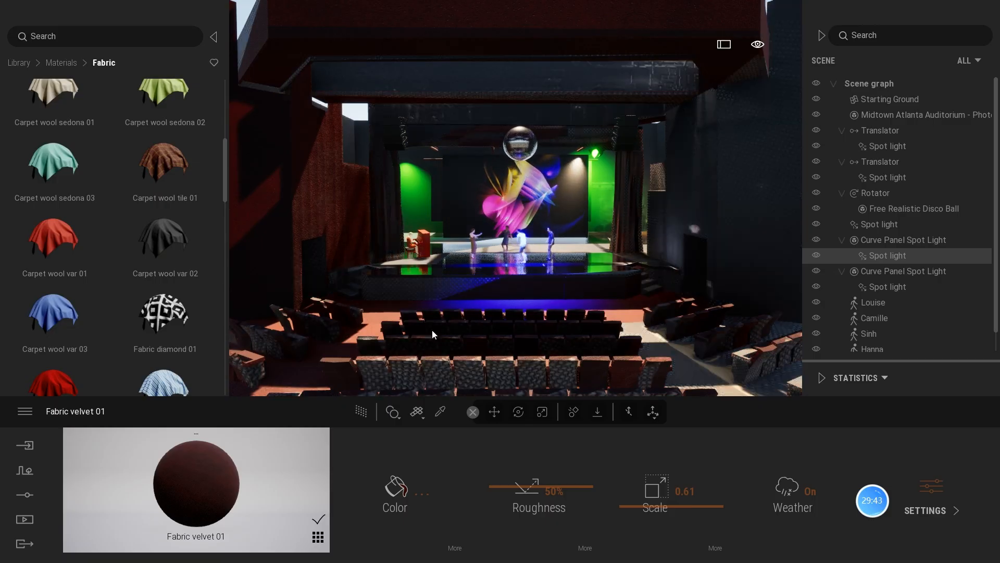
pyautogui.hotkey('ctrl', 'z')
pyautogui.press('r')
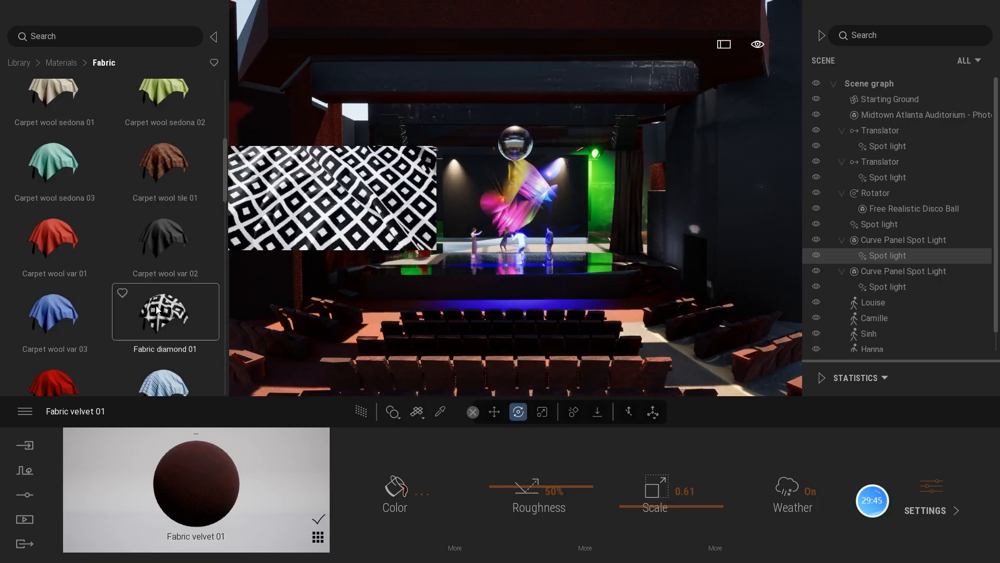
# Apply Carpet wool var 02 to the auditorium's aisle floors, side walls and ceiling.
pyautogui.moveTo(163, 237); pyautogui.dragTo(693, 371)
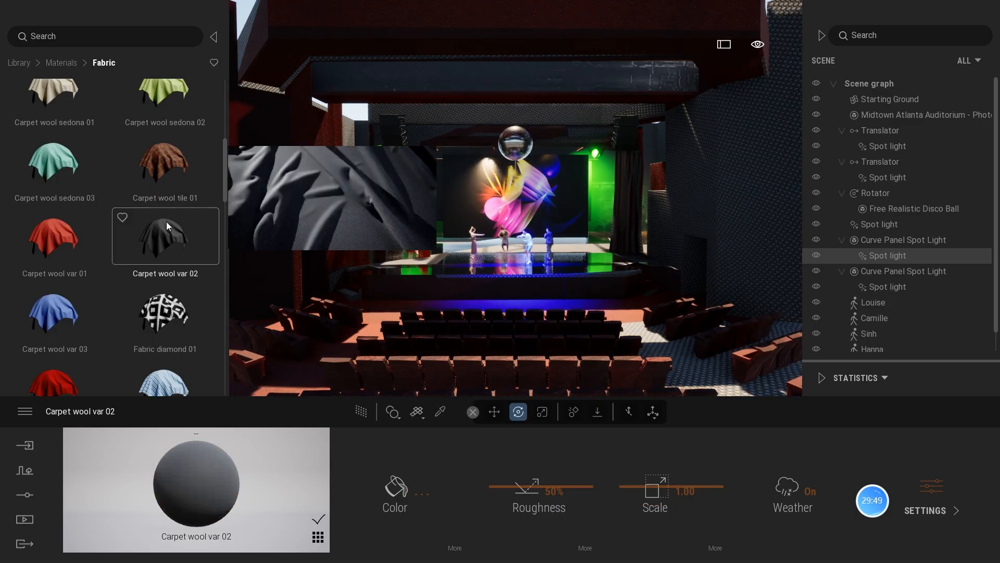
pyautogui.moveTo(167, 222); pyautogui.dragTo(363, 328)
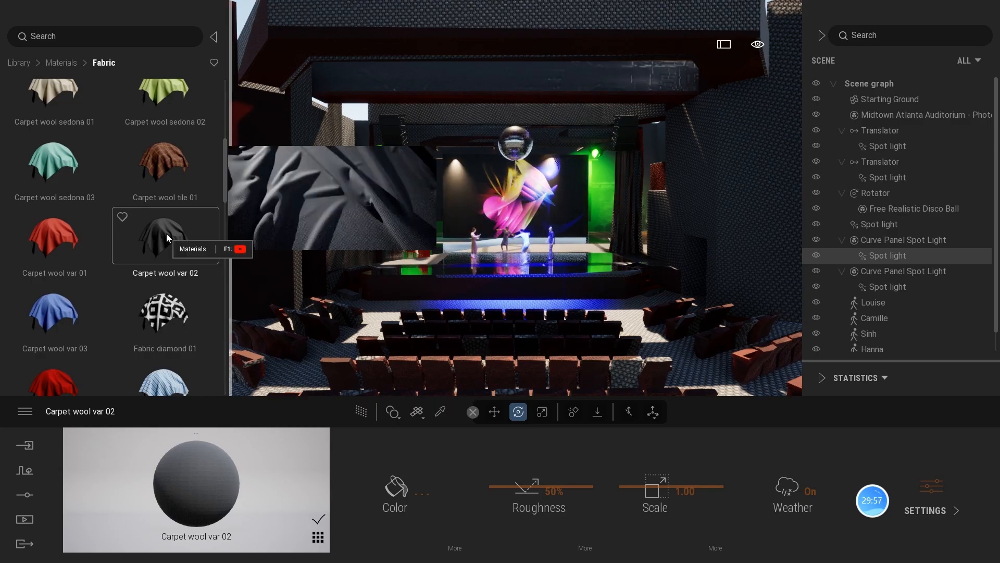
# Try recolouring the Carpet wool var 02 material on the floor and walls to a very dark red.
pyautogui.click(438, 417)
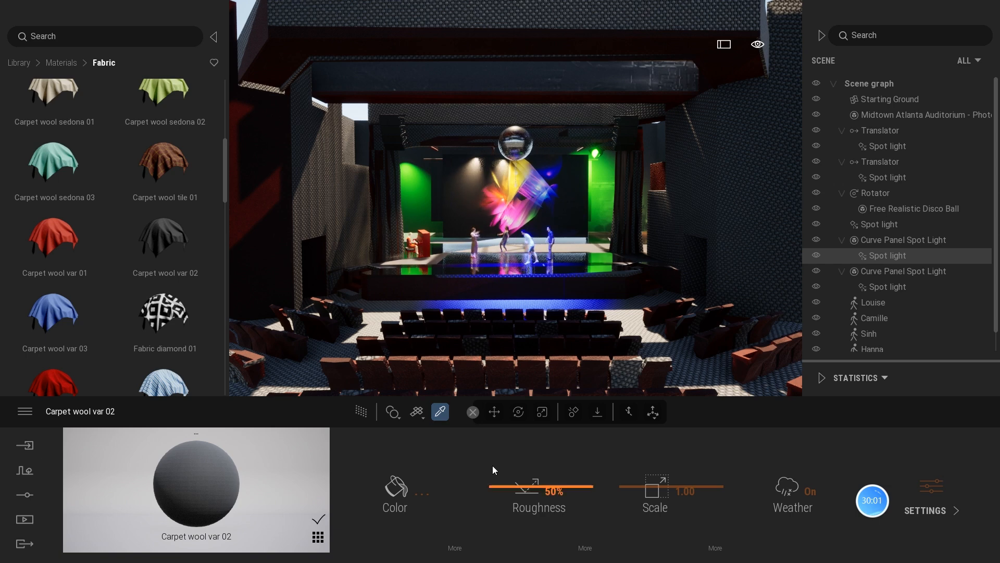
pyautogui.click(395, 488)
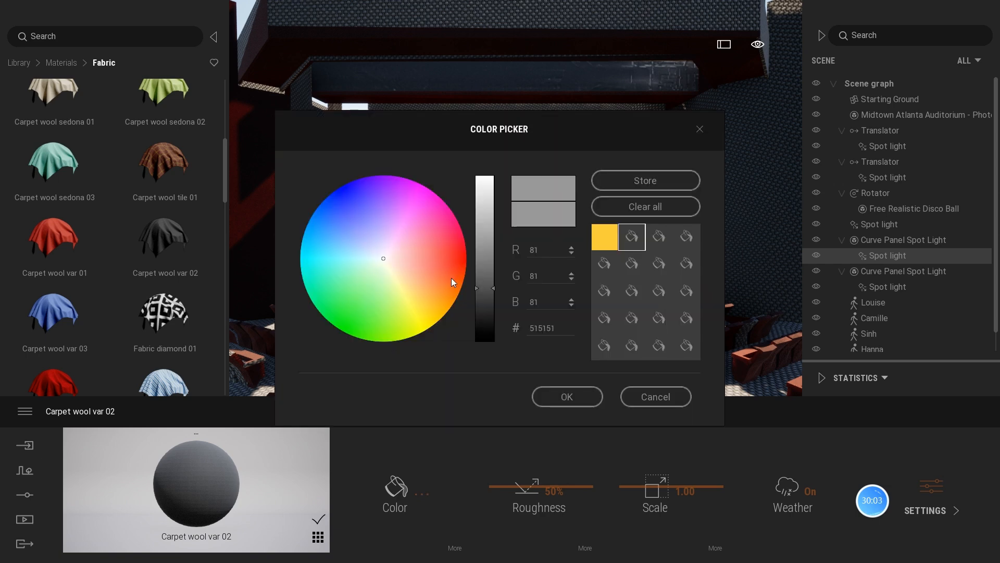
pyautogui.click(458, 266)
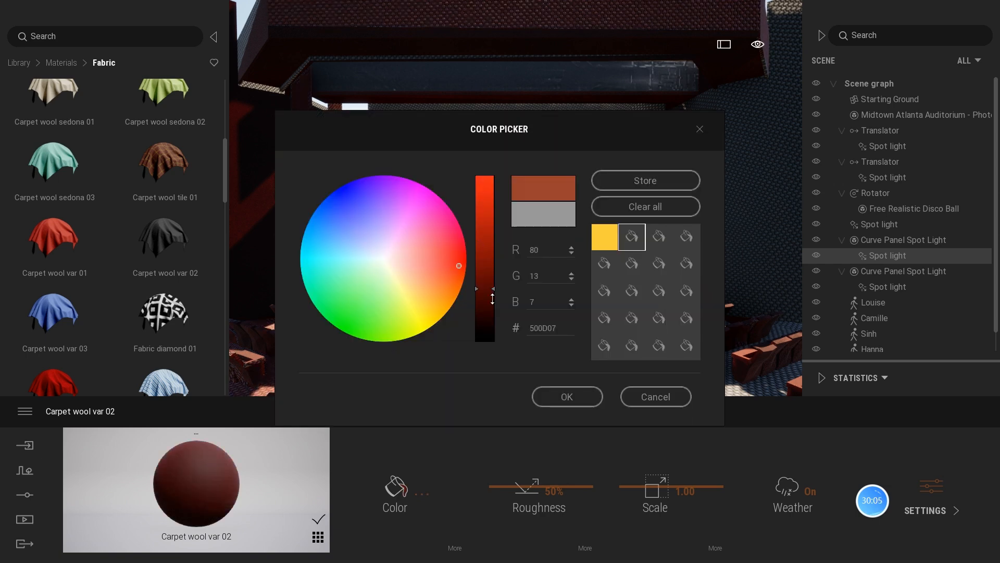
pyautogui.moveTo(492, 287); pyautogui.dragTo(492, 302)
pyautogui.click(568, 398)
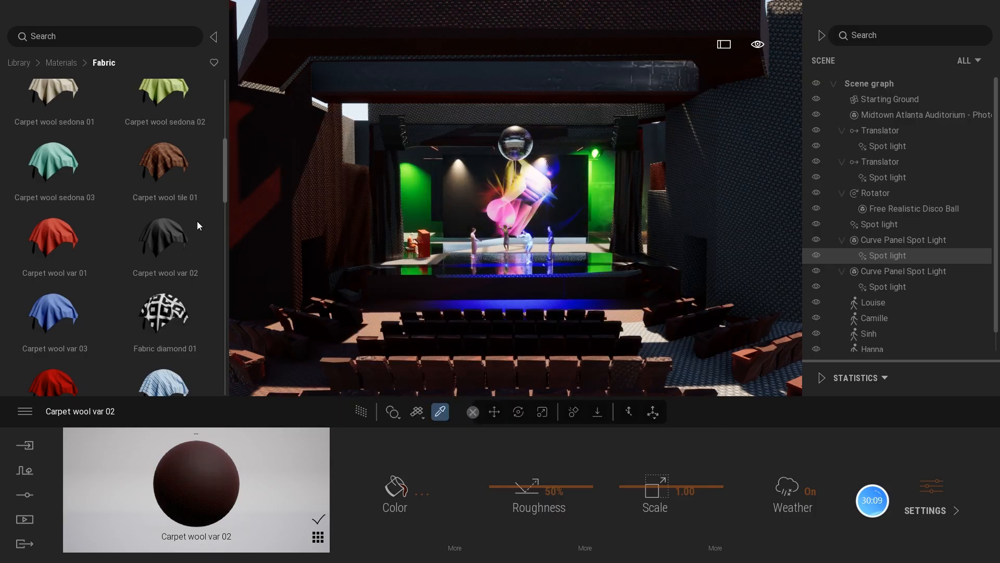
# Reapply Carpet wool var 02 to the auditorium floor and walls and darken its grey to RGB 55, 55, 55.
pyautogui.moveTo(168, 230); pyautogui.dragTo(236, 270)
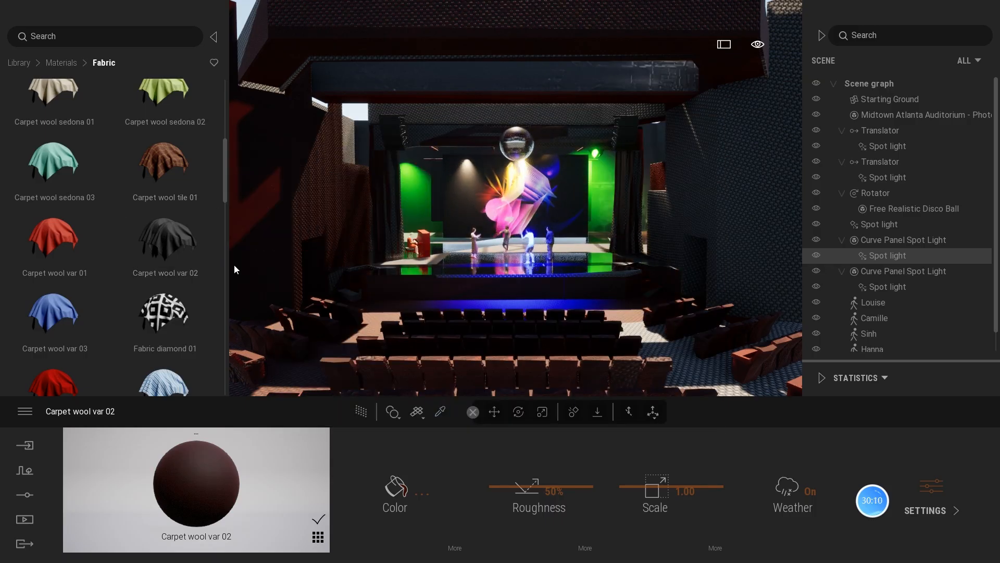
pyautogui.click(378, 319)
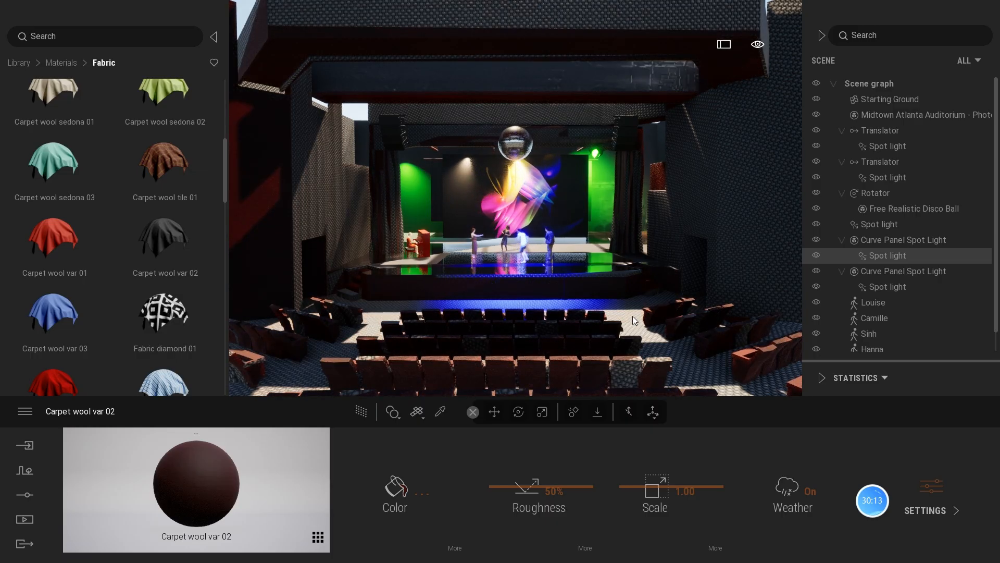
pyautogui.click(635, 319)
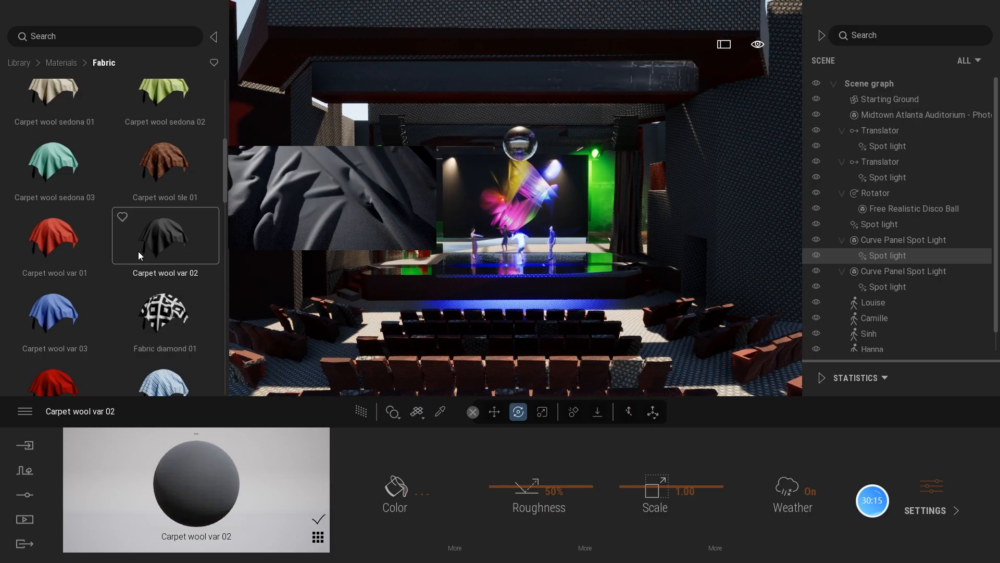
pyautogui.click(394, 490)
pyautogui.moveTo(493, 286); pyautogui.dragTo(485, 305)
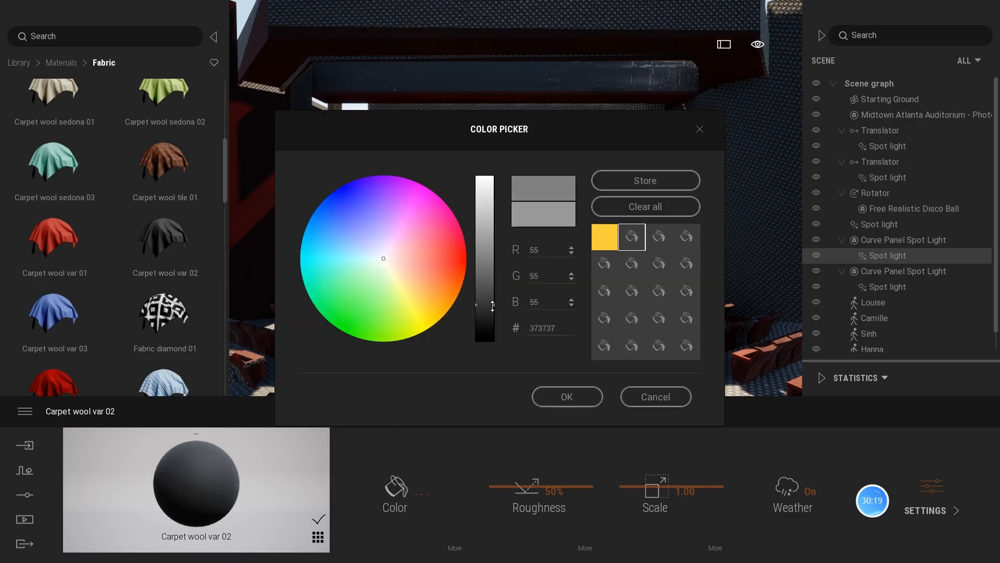
pyautogui.click(554, 399)
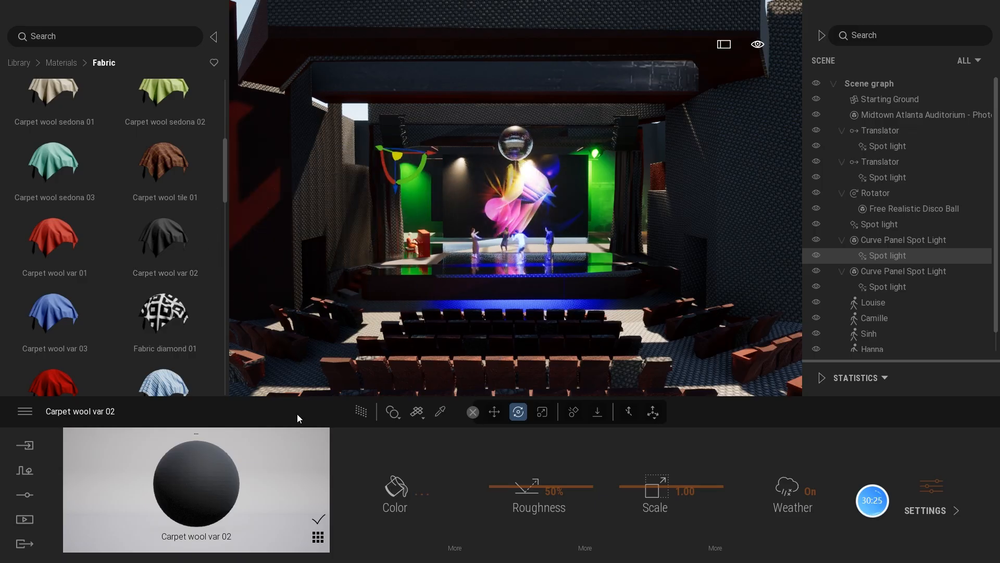
# Darken the selected Carpet wool var 02 material to nearly black.
pyautogui.click(395, 488)
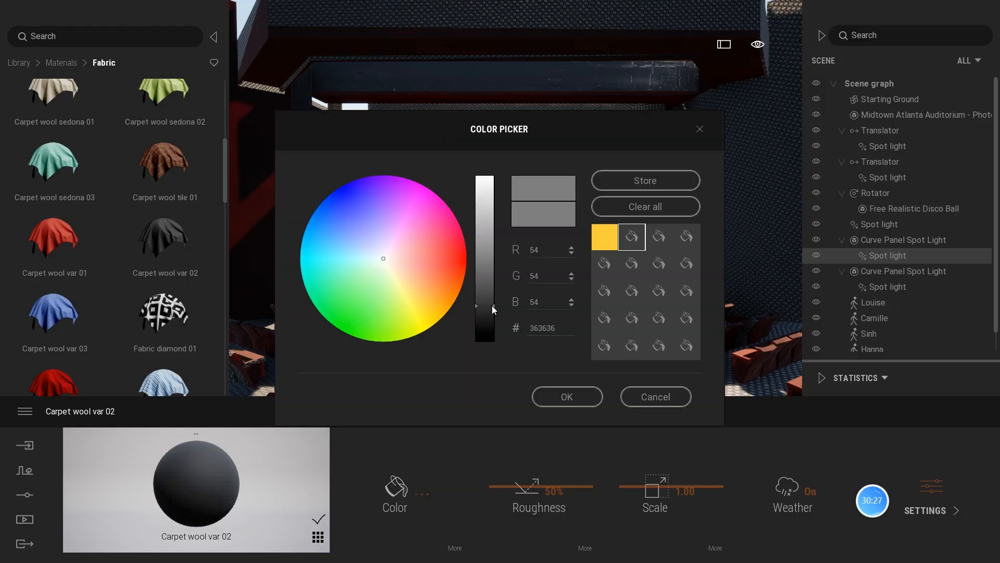
pyautogui.moveTo(492, 306); pyautogui.dragTo(493, 339)
pyautogui.click(551, 399)
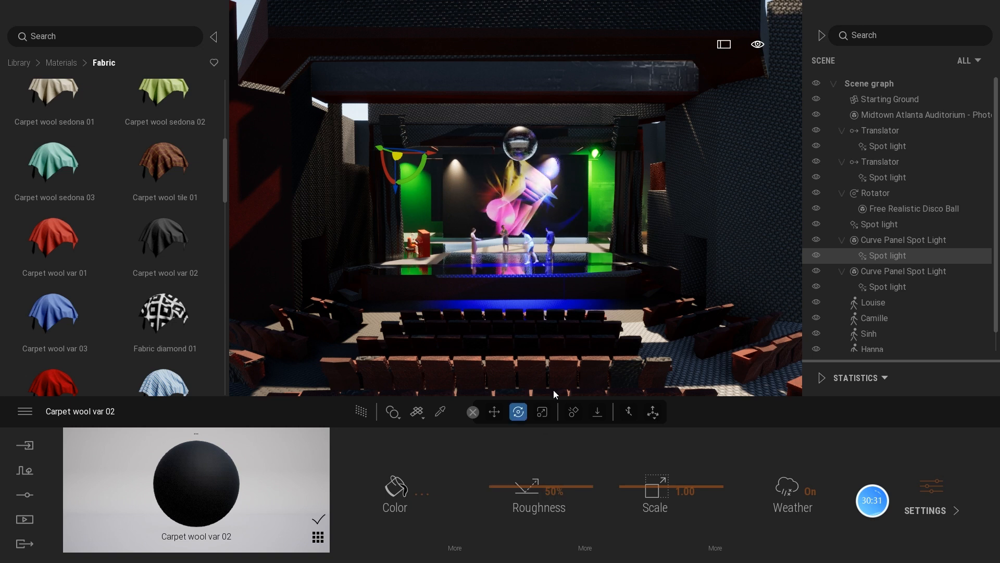
# Sample the Carpet wool var 02 material from the aisle floor beside the seats and darken its grey.
pyautogui.click(440, 412)
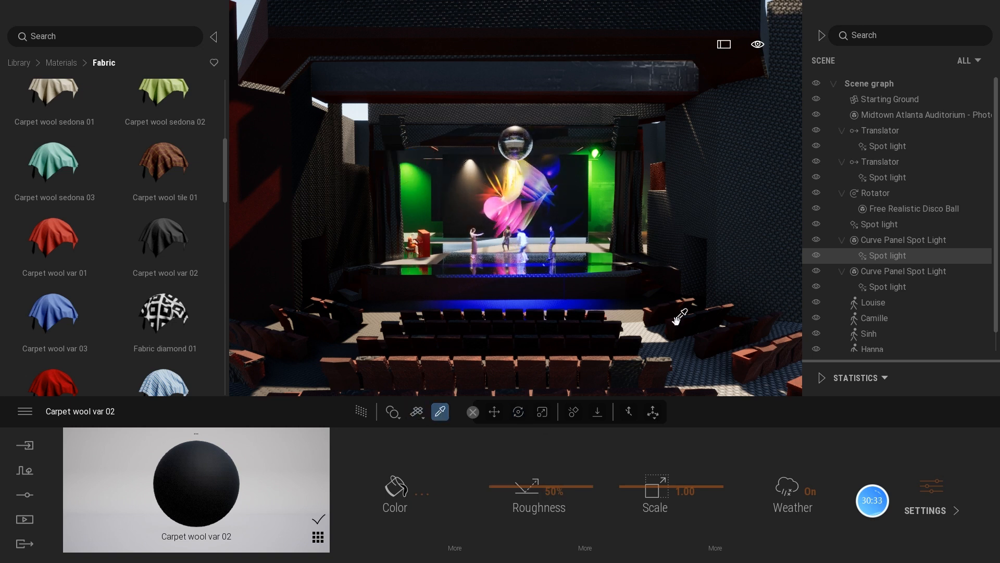
pyautogui.click(676, 346)
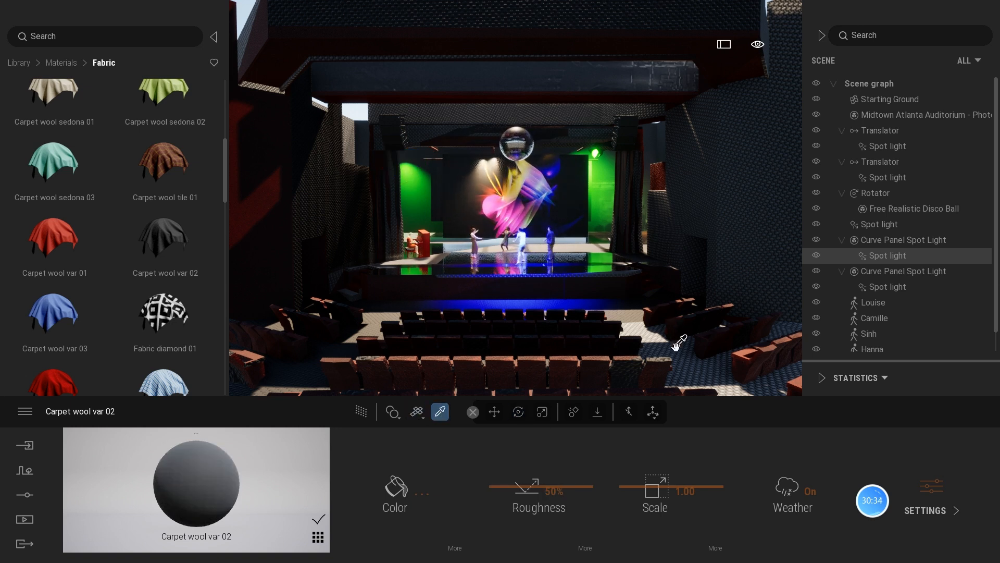
pyautogui.click(396, 487)
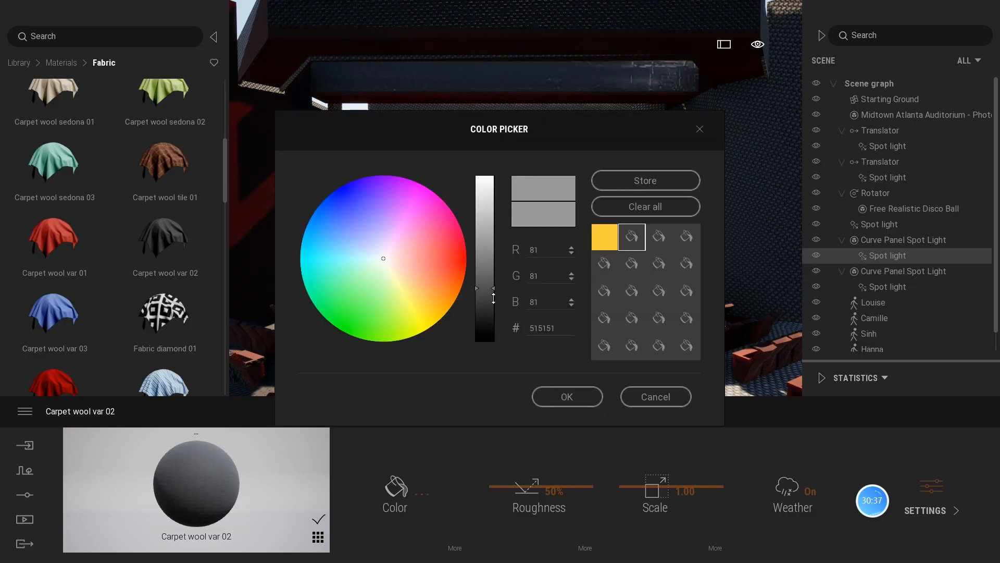
pyautogui.moveTo(493, 298); pyautogui.dragTo(498, 321)
pyautogui.click(562, 397)
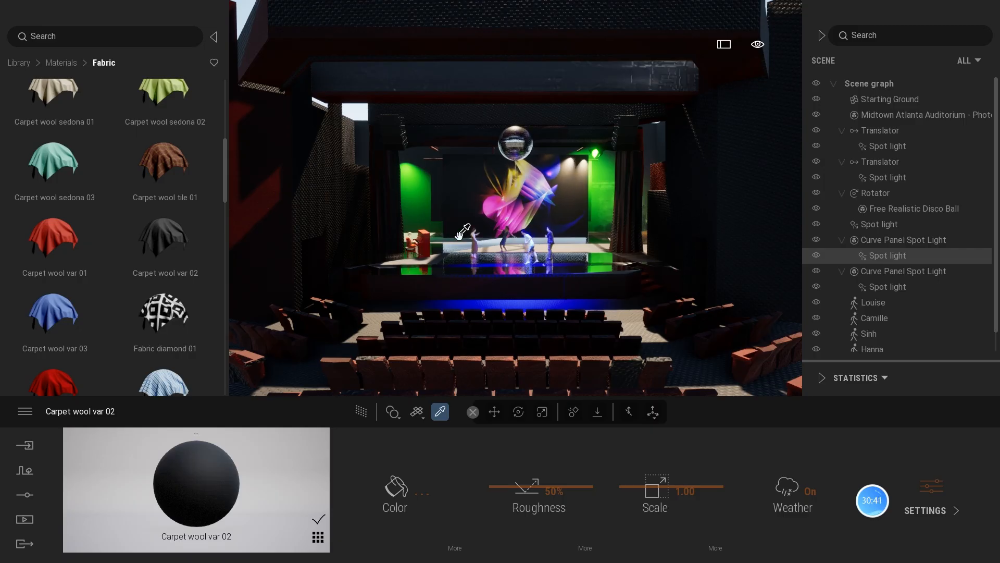
# Examine the stage and the darkened auditorium from close up and from behind the seat rows.
pyautogui.scroll(5, 461, 220)
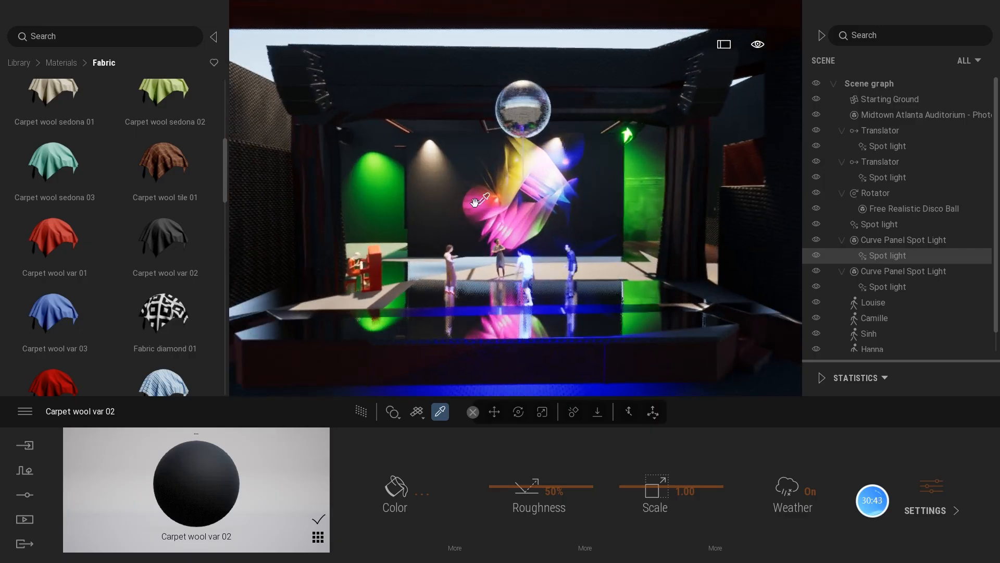
pyautogui.scroll(-5, 469, 231)
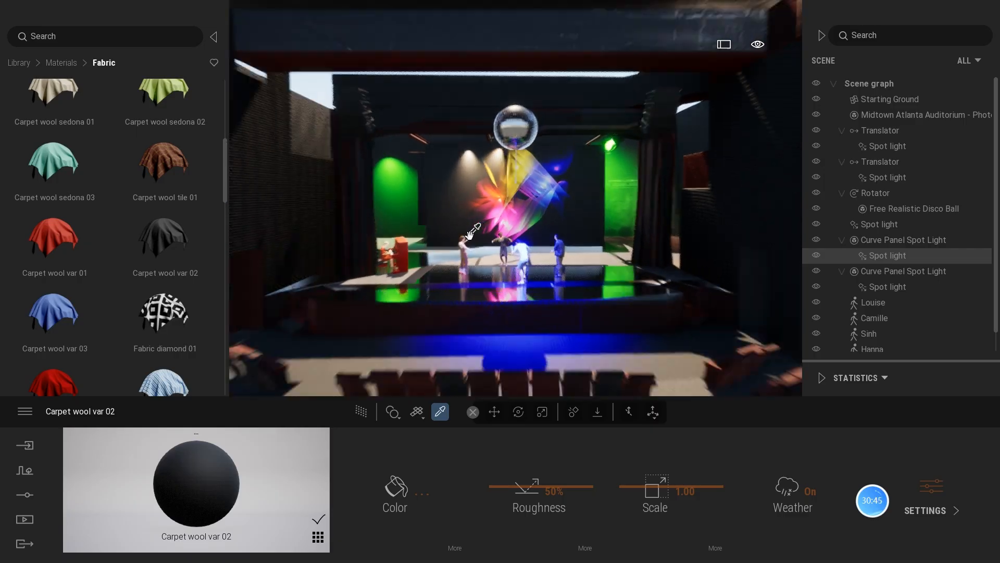
pyautogui.scroll(2, 470, 235)
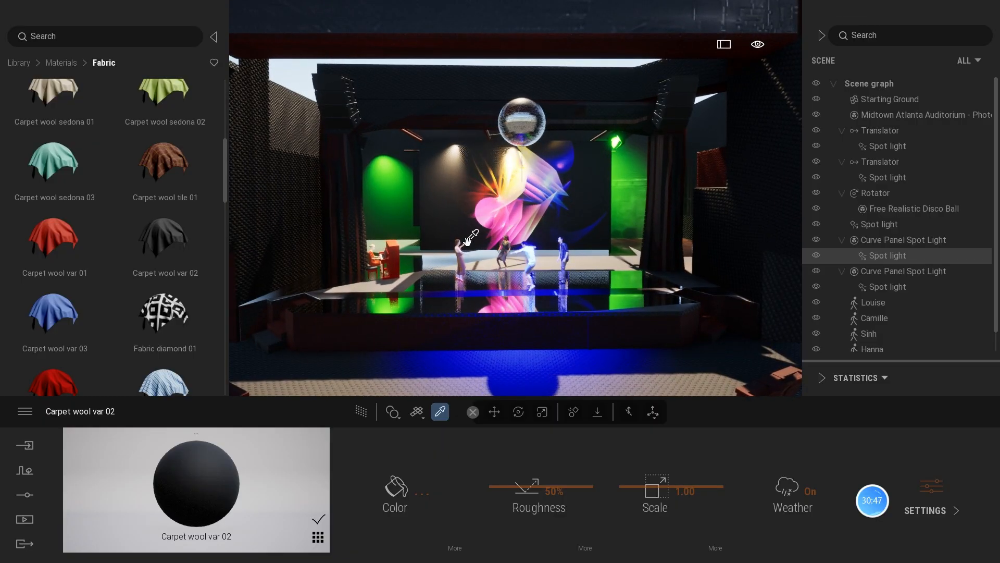
pyautogui.scroll(-6, 468, 240)
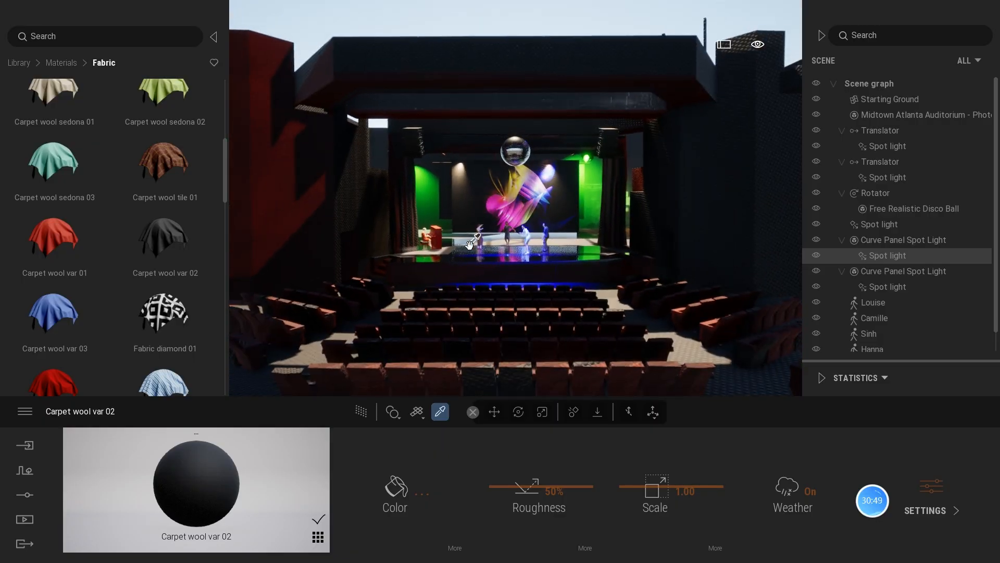
pyautogui.scroll(-2, 469, 243)
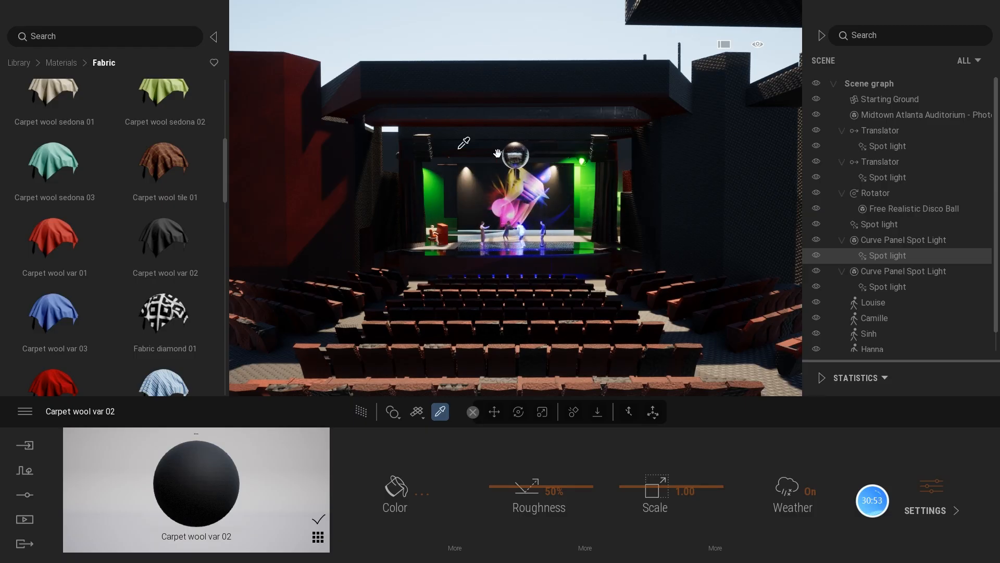
pyautogui.scroll(3, 498, 153)
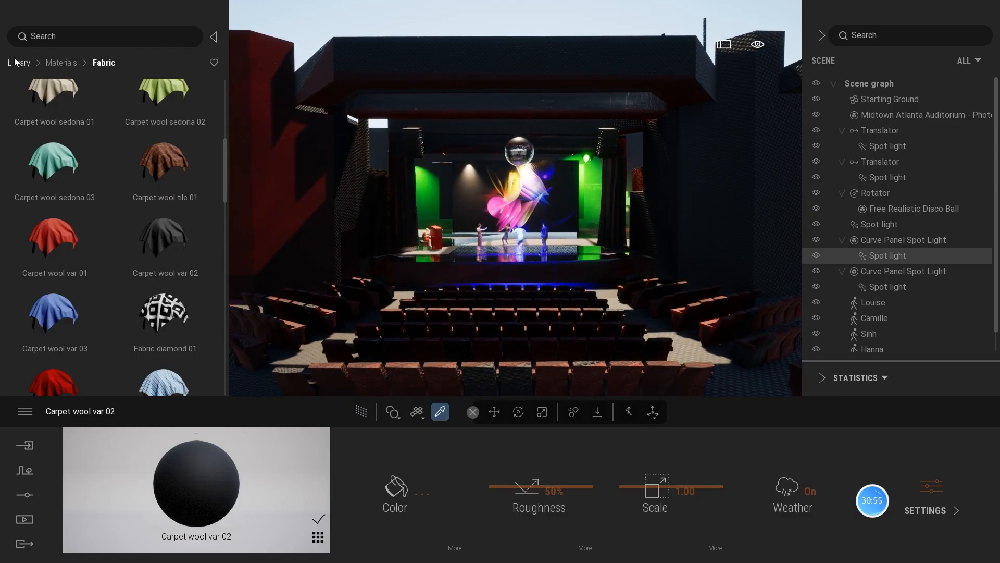
# Browse the library's primitive objects.
pyautogui.click(18, 63)
pyautogui.scroll(-3, 39, 280)
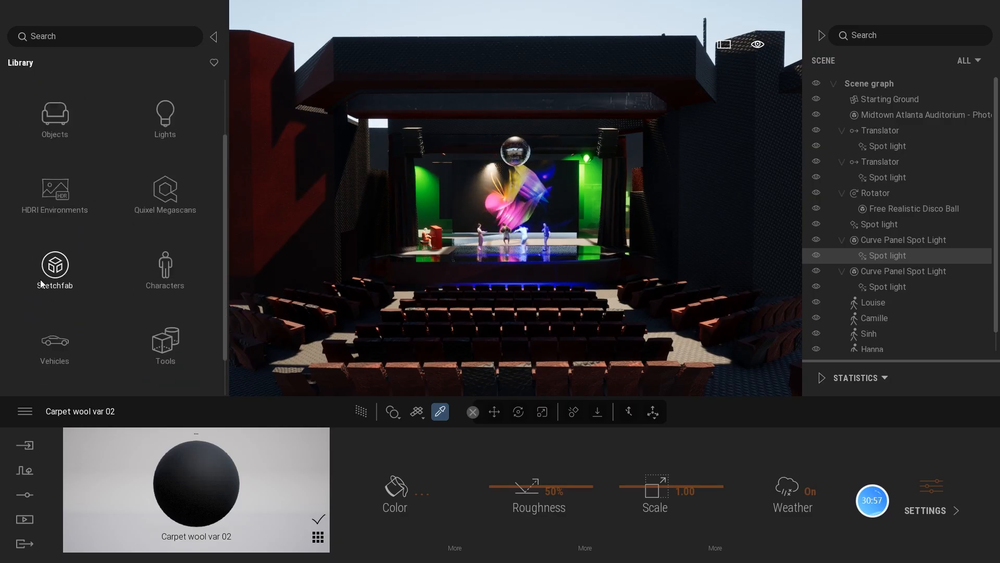
pyautogui.scroll(3, 39, 280)
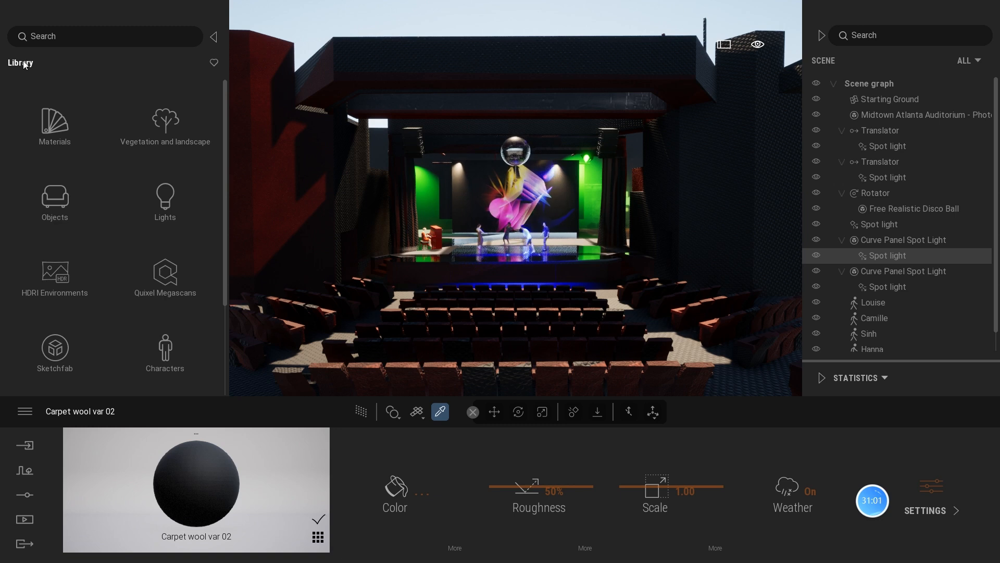
pyautogui.click(52, 202)
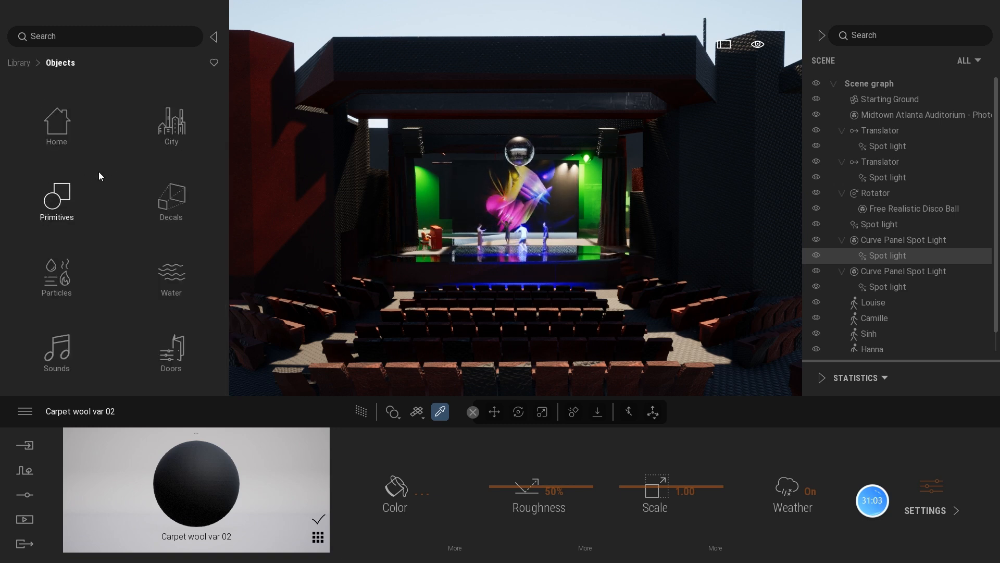
pyautogui.click(61, 201)
pyautogui.scroll(-2, 129, 186)
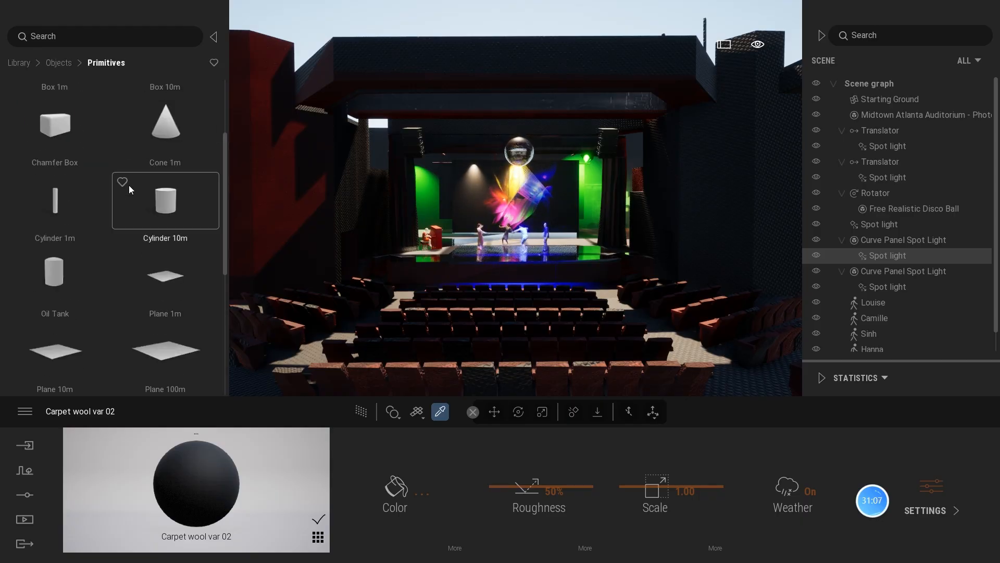
pyautogui.scroll(-3, 129, 186)
pyautogui.scroll(5, 129, 185)
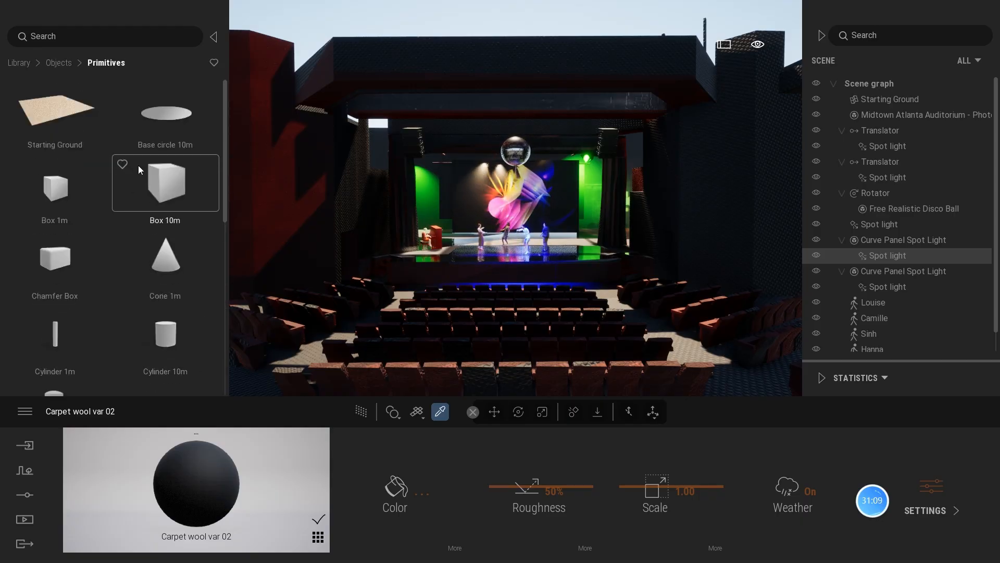
# Apply the Multicolored Neon material to the beam above the stage opening.
pyautogui.click(21, 63)
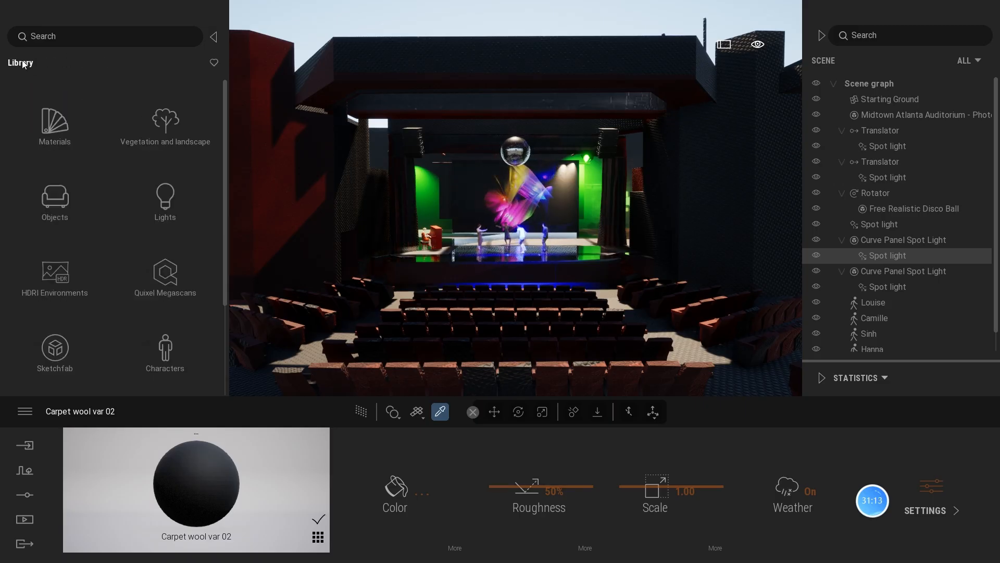
pyautogui.click(55, 125)
pyautogui.scroll(-10, 44, 226)
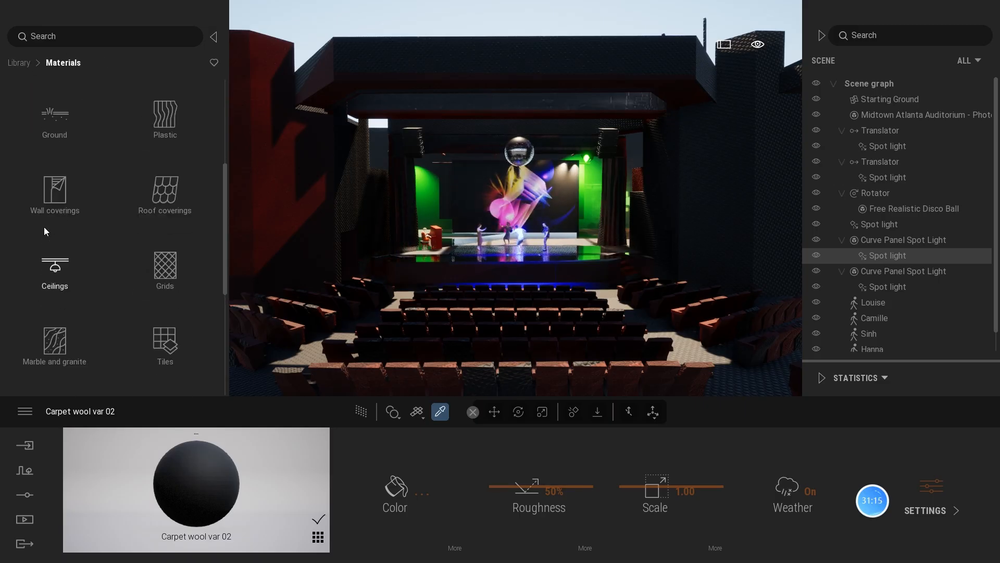
pyautogui.click(49, 219)
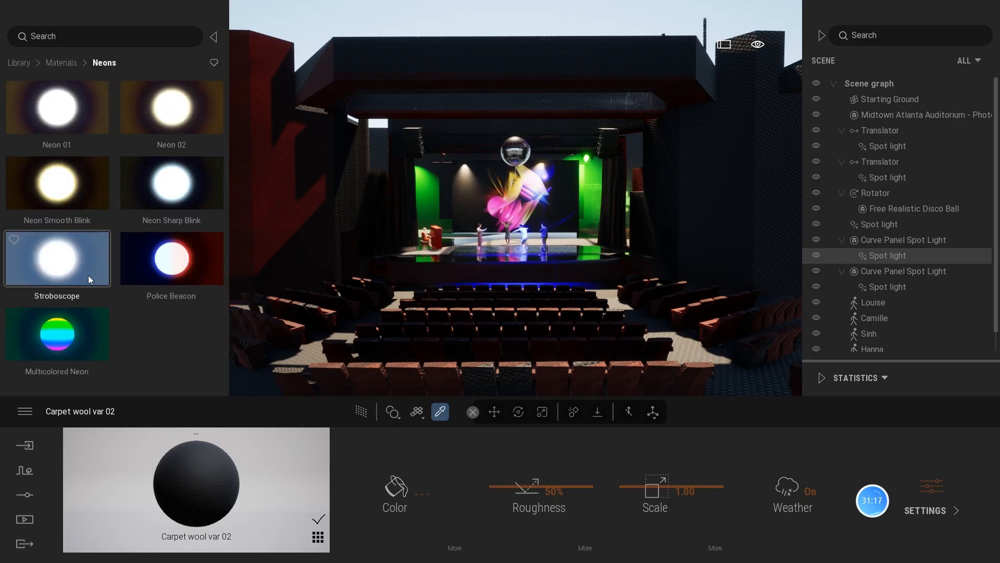
pyautogui.moveTo(59, 320); pyautogui.dragTo(500, 105)
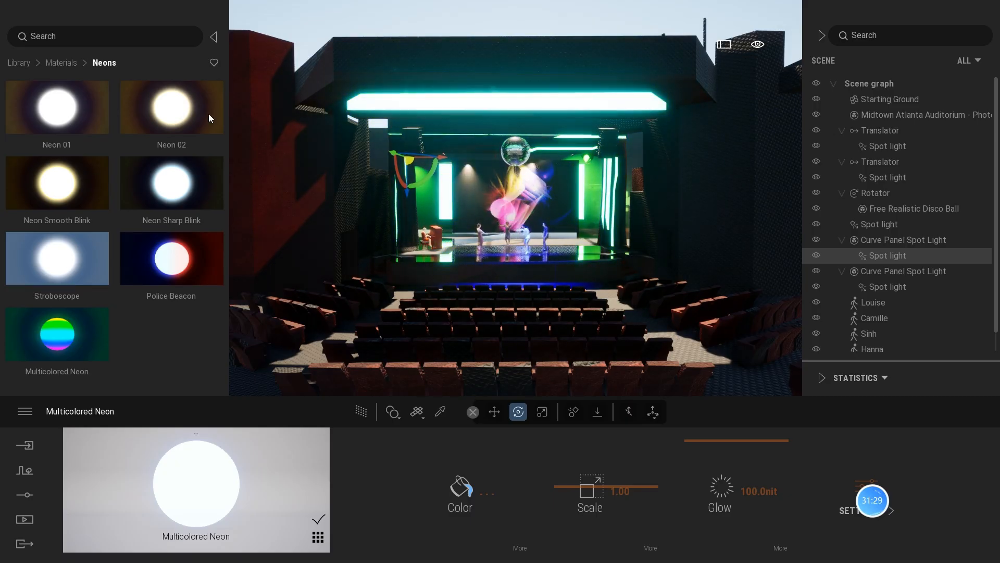
# Browse the library's material categories for another finish for the auditorium.
pyautogui.click(18, 64)
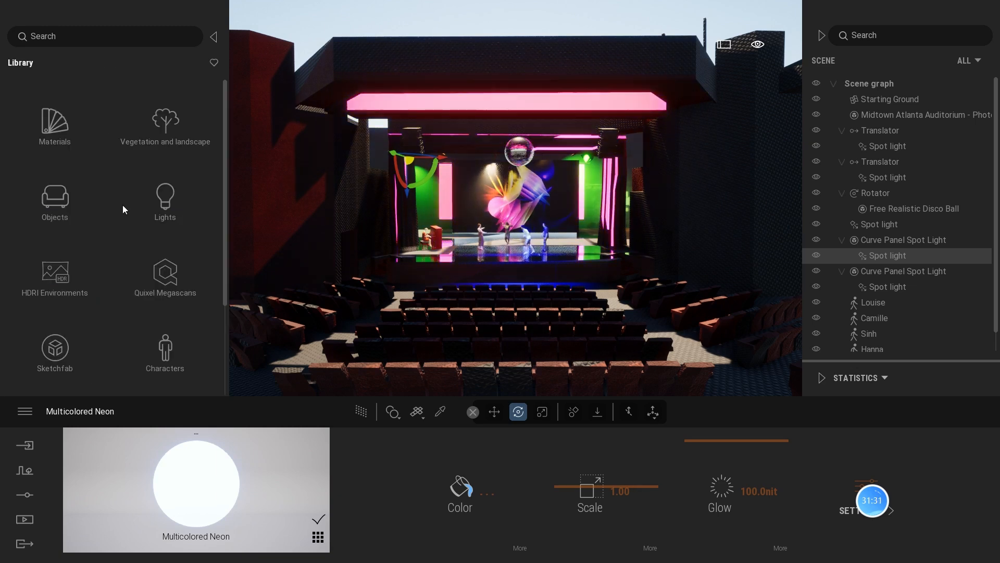
pyautogui.scroll(-1, 131, 230)
pyautogui.scroll(-2, 134, 239)
pyautogui.scroll(3, 89, 281)
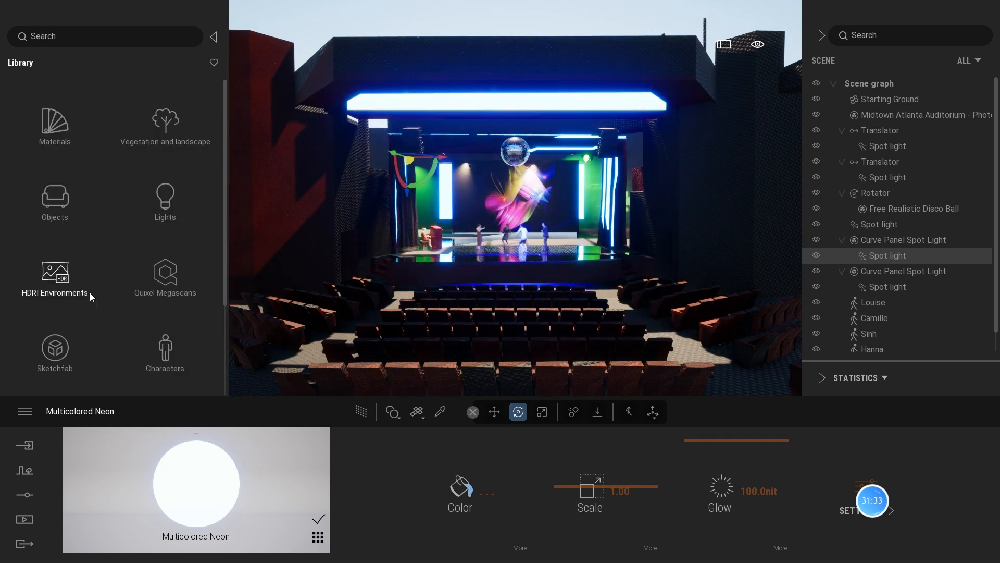
pyautogui.click(62, 122)
pyautogui.scroll(-10, 86, 253)
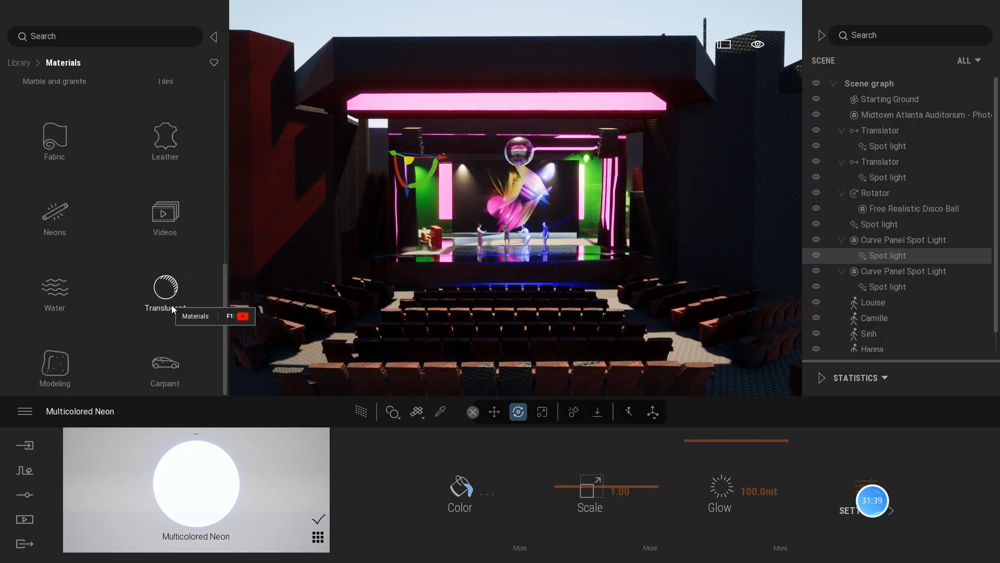
pyautogui.scroll(4, 180, 292)
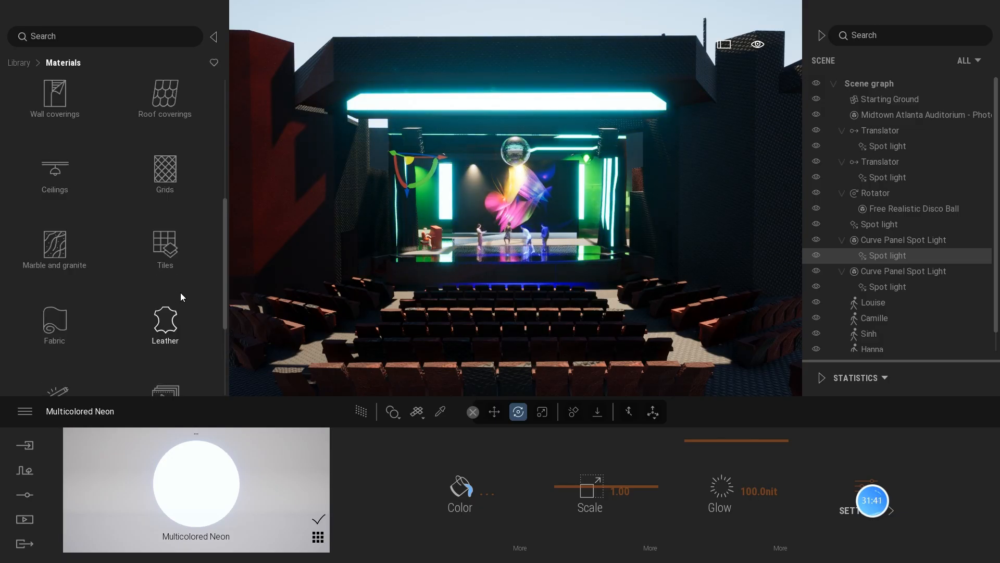
pyautogui.scroll(1, 180, 290)
pyautogui.scroll(5, 181, 290)
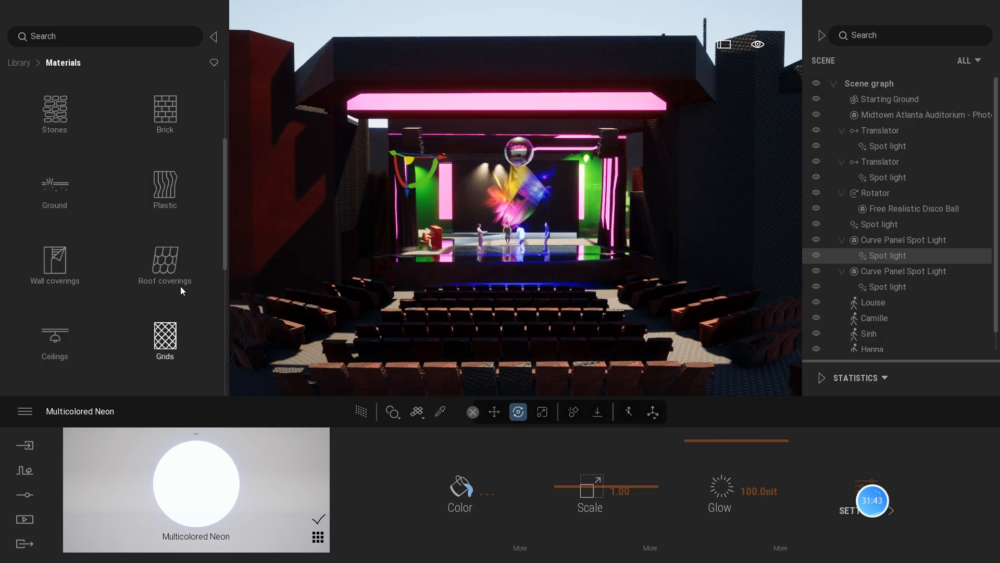
pyautogui.scroll(1, 180, 286)
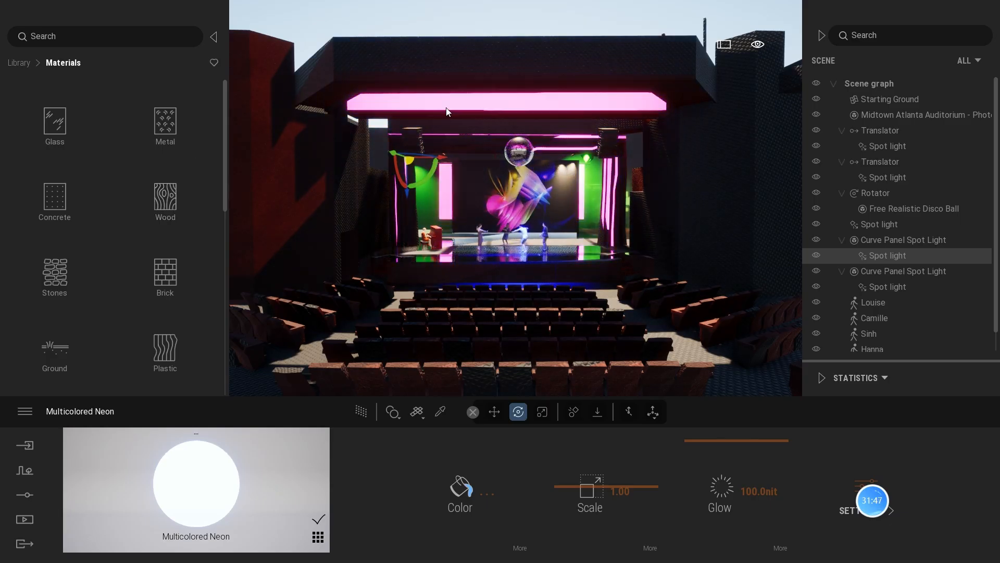
# Try the Police Beacon neon material on the auditorium's left side wall.
pyautogui.scroll(5, 494, 214)
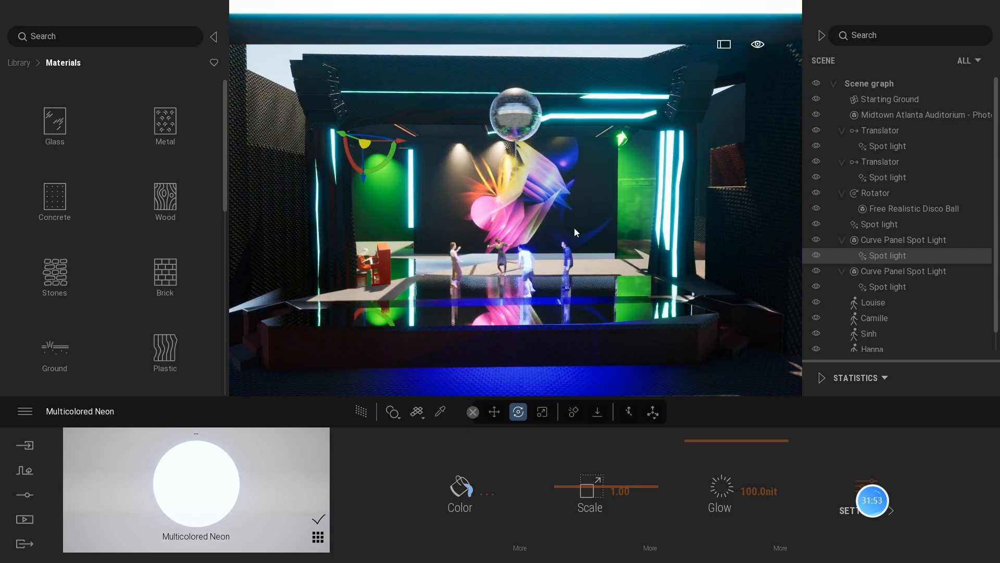
pyautogui.scroll(-5, 421, 130)
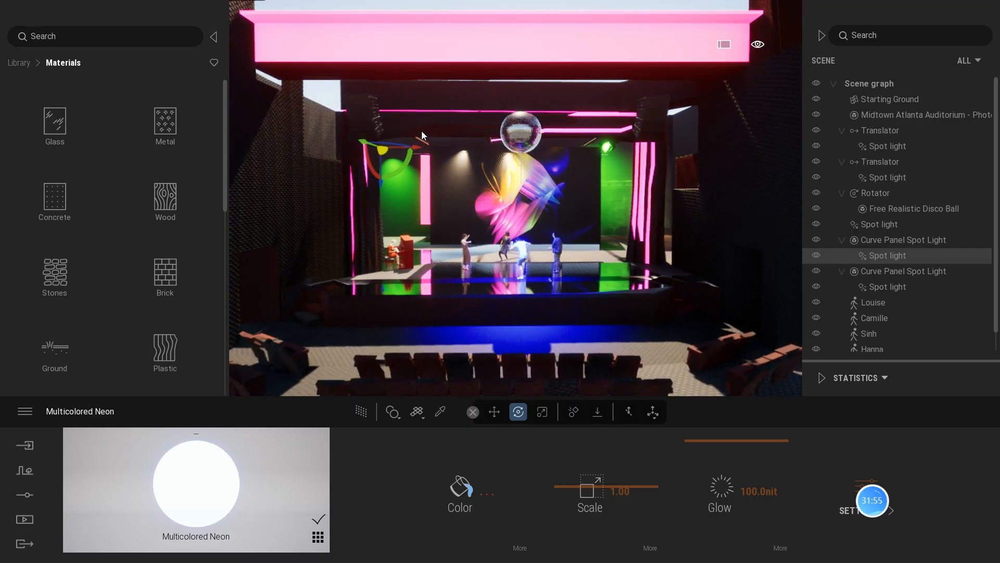
pyautogui.scroll(-4, 422, 132)
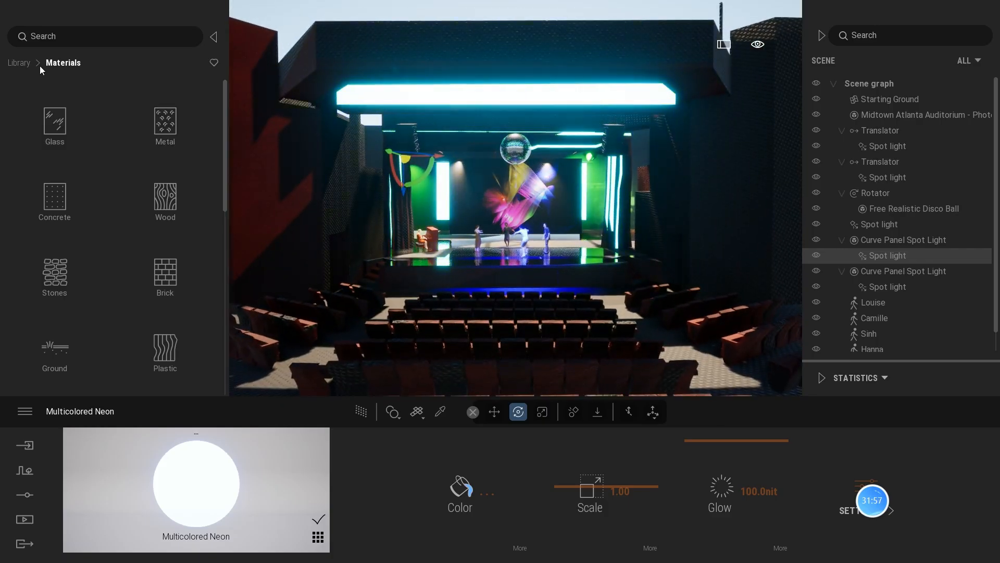
pyautogui.scroll(-10, 52, 239)
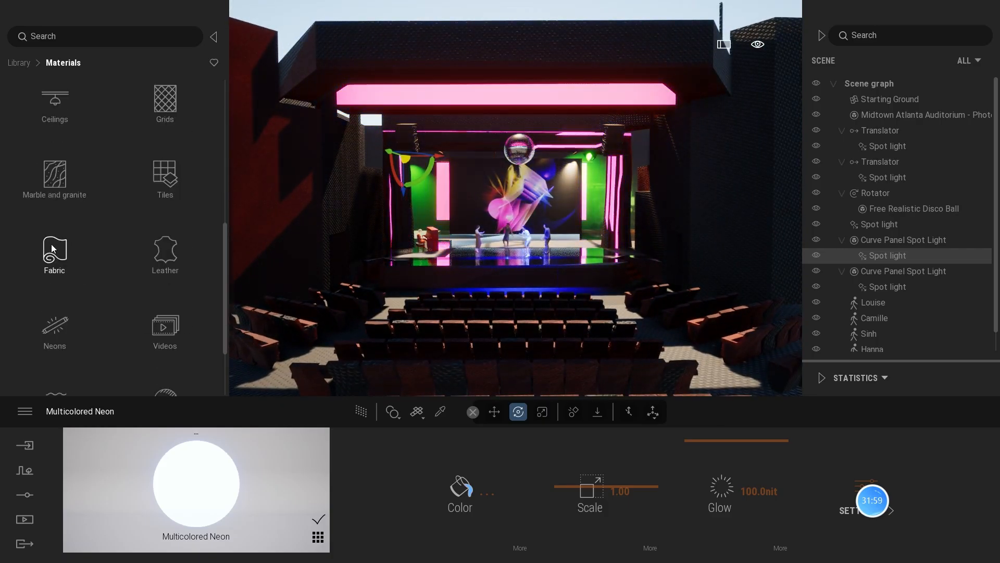
pyautogui.click(60, 221)
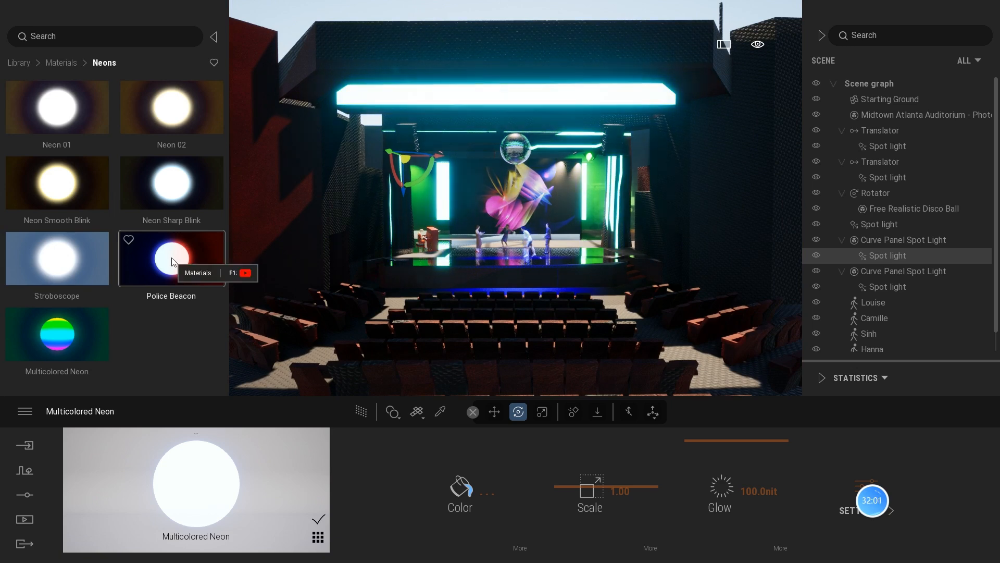
pyautogui.moveTo(179, 266); pyautogui.dragTo(268, 202)
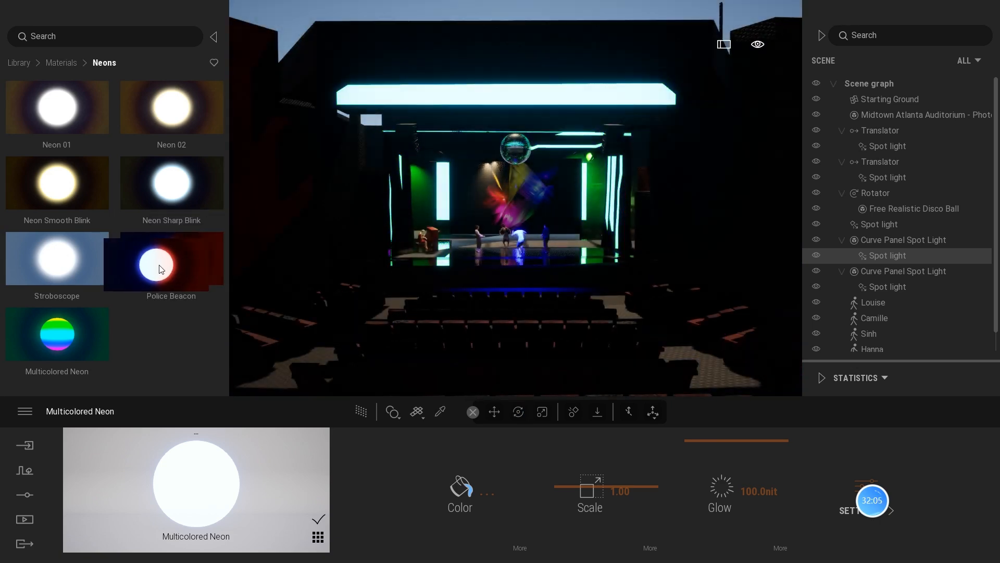
pyautogui.moveTo(191, 171); pyautogui.dragTo(166, 104)
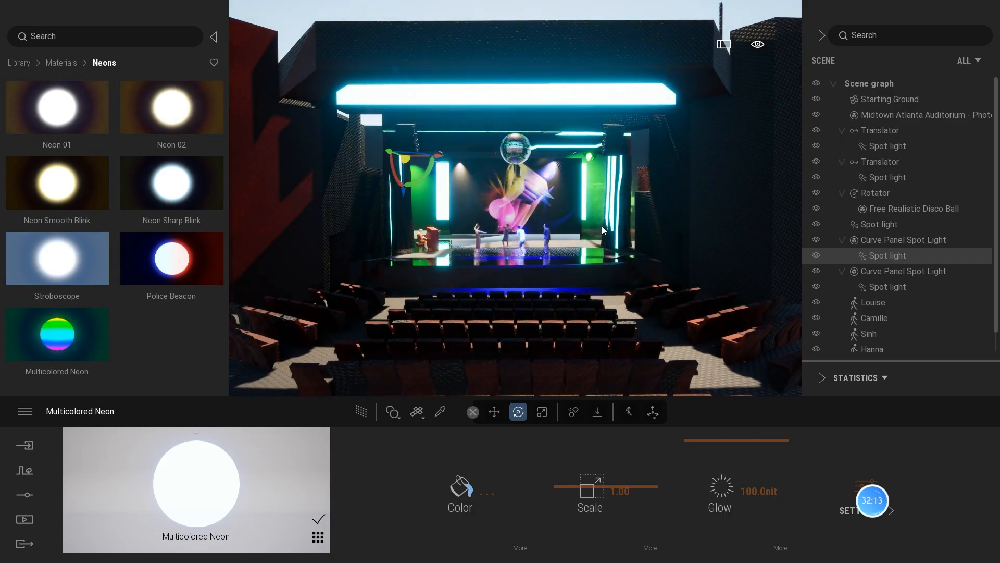
pyautogui.scroll(5, 615, 250)
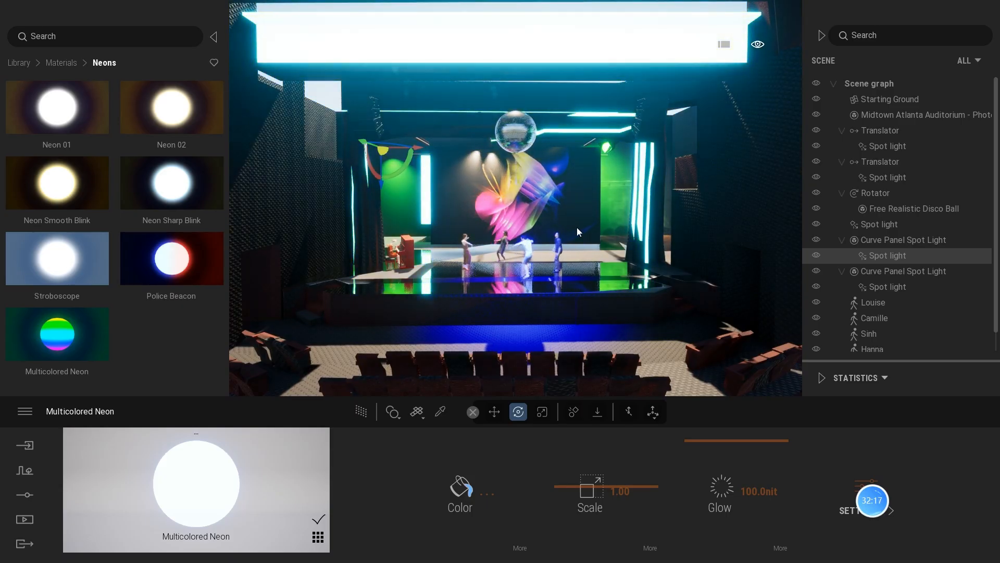
# Save the project as TWINMOTION36stage.tm in the Downloads folder, replacing the existing file.
pyautogui.scroll(2, 592, 231)
pyautogui.scroll(3, 590, 230)
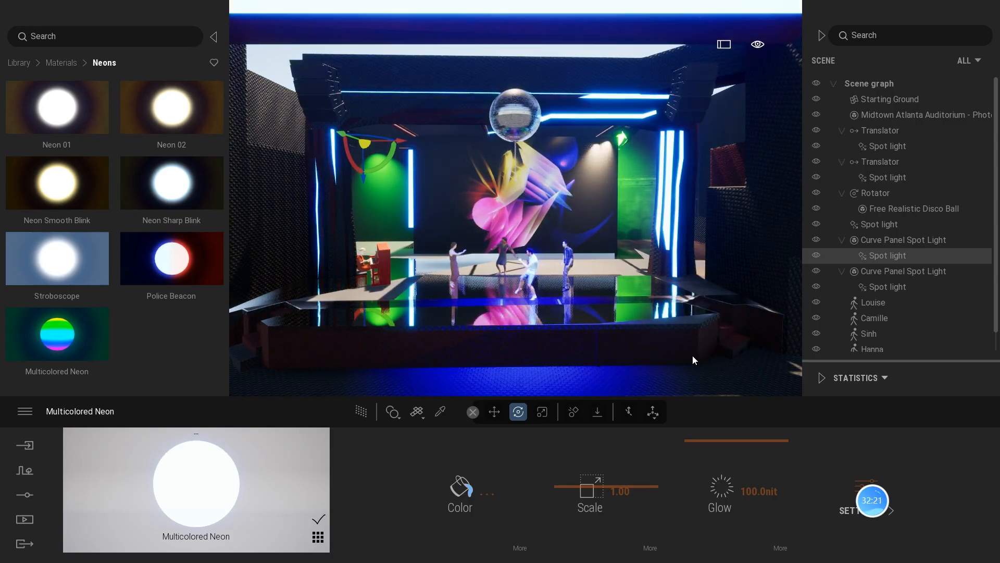
pyautogui.click(586, 360)
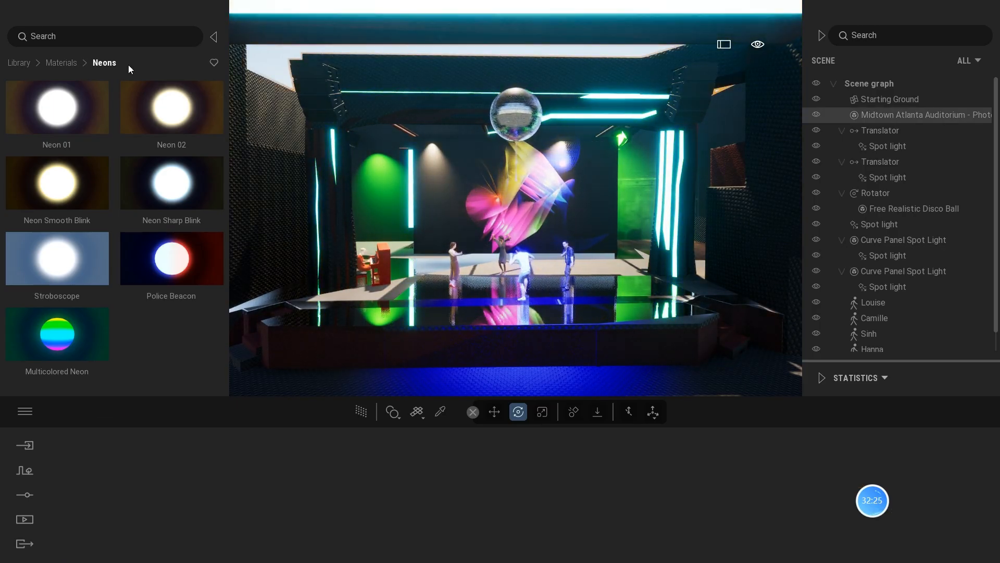
pyautogui.click(26, 9)
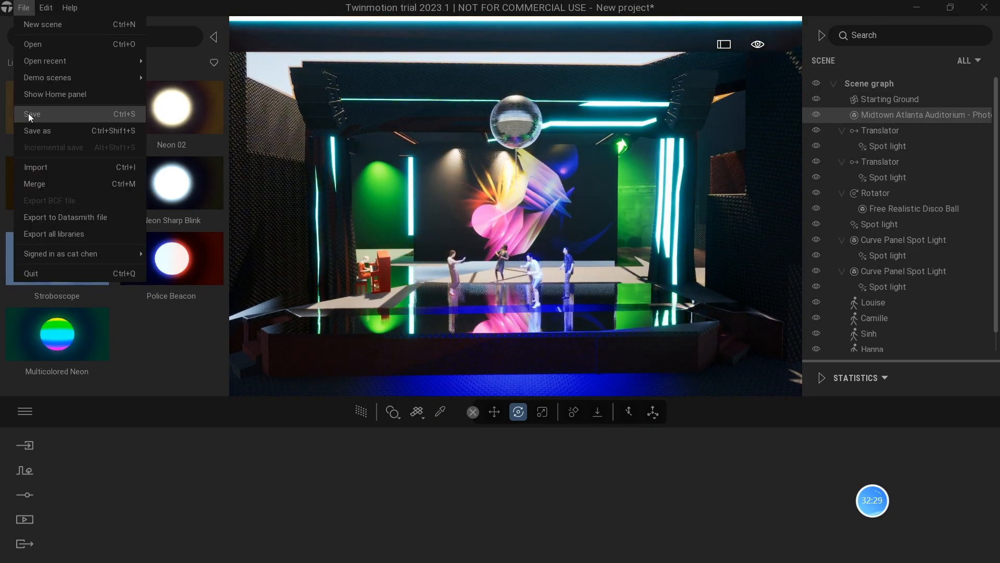
pyautogui.click(28, 114)
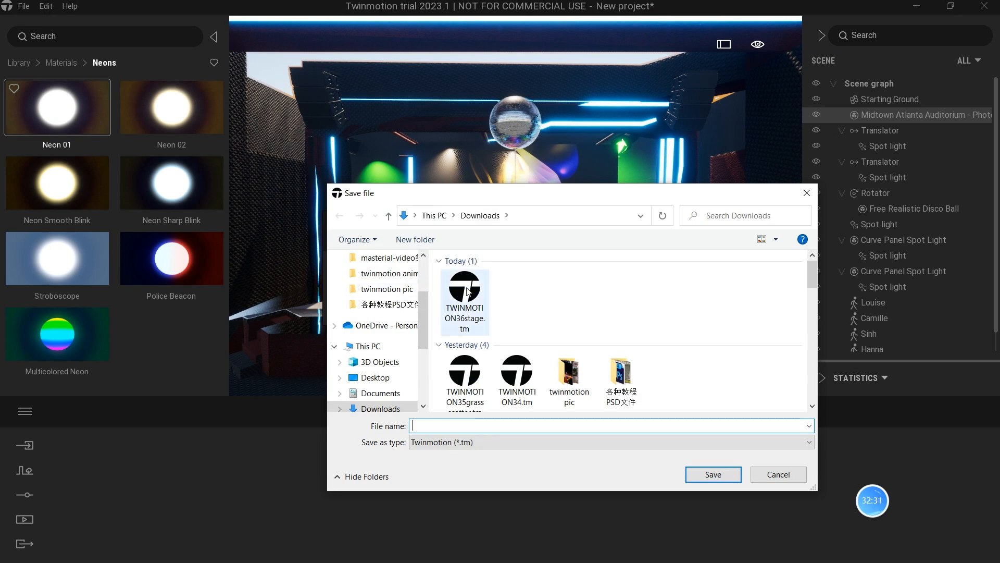
pyautogui.click(719, 475)
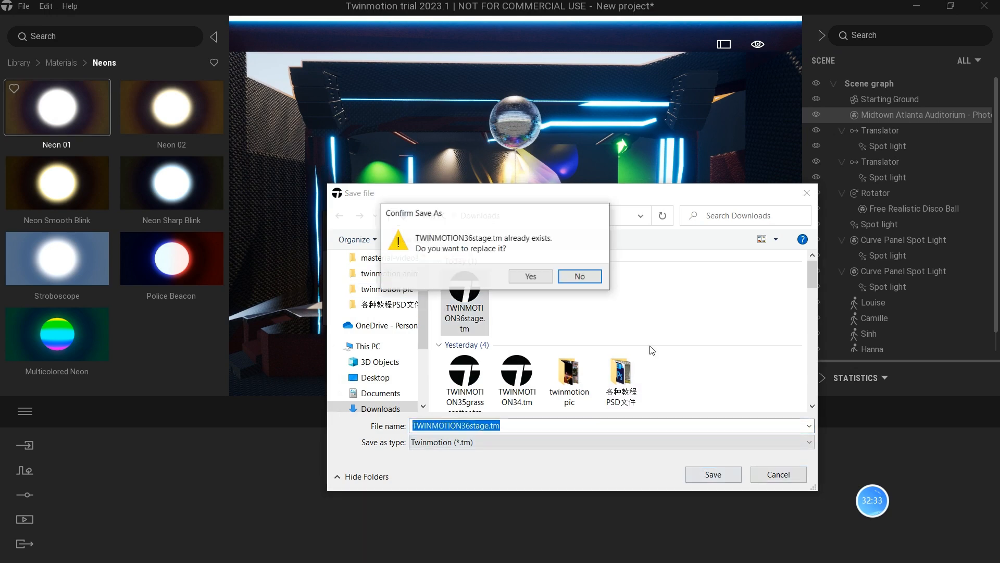
pyautogui.click(537, 278)
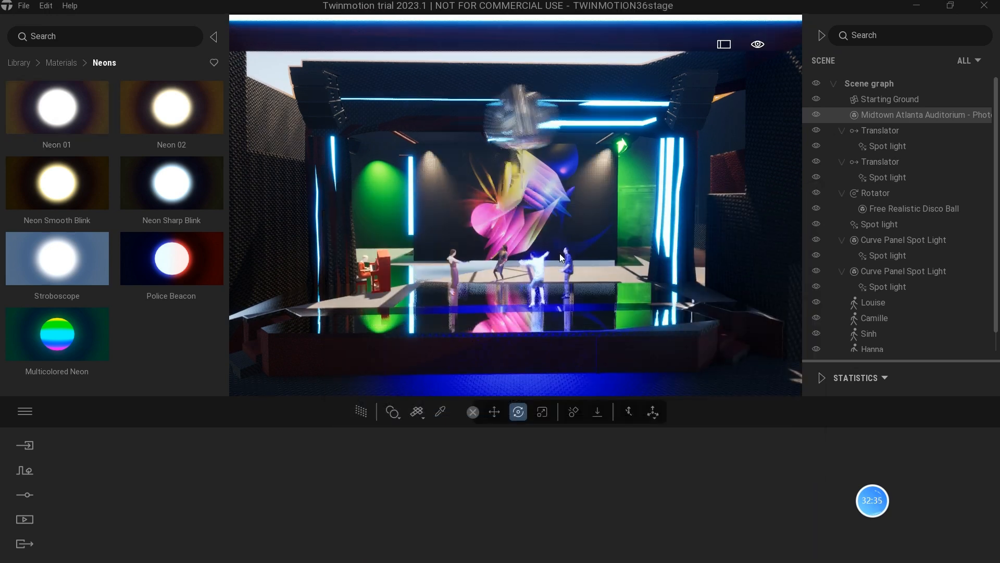
# Switch to File Explorer and play the exported stage animation "twinmotion aninmation36stage.mp4".
pyautogui.moveTo(873, 500)
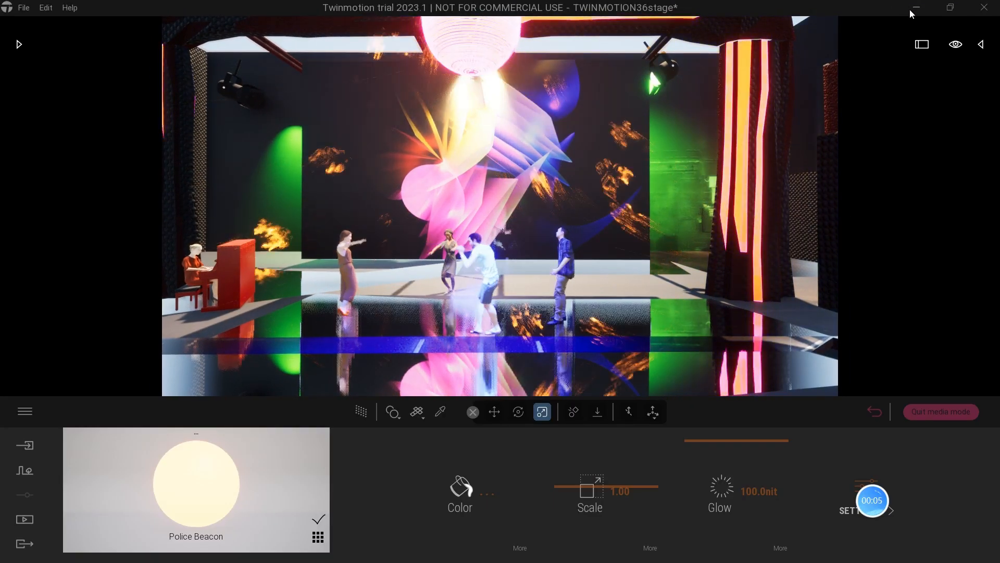
pyautogui.click(917, 8)
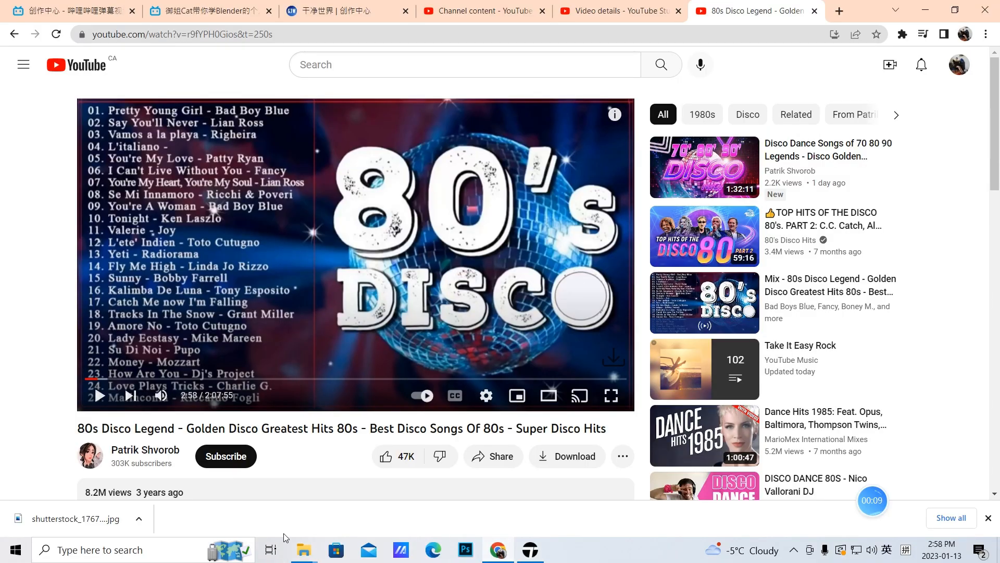
pyautogui.click(304, 550)
pyautogui.click(354, 514)
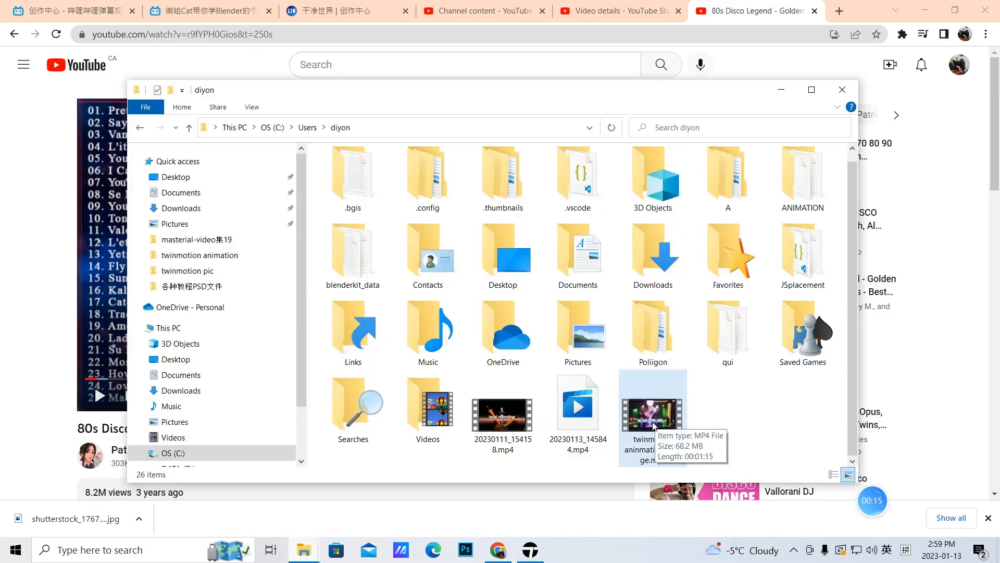
pyautogui.doubleClick(654, 425)
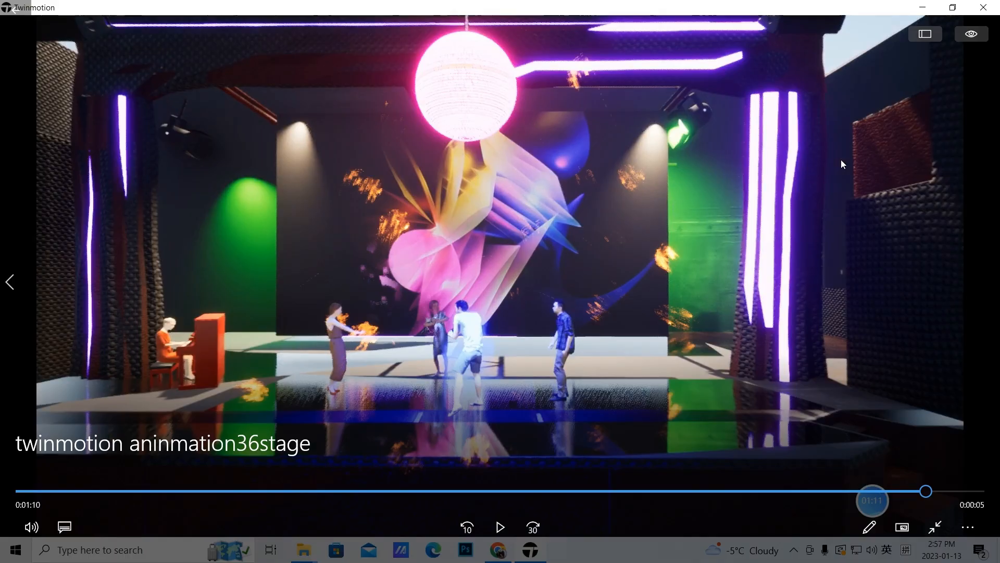
# Leave full-screen playback, close the video player and switch back to Twinmotion.
pyautogui.click(935, 525)
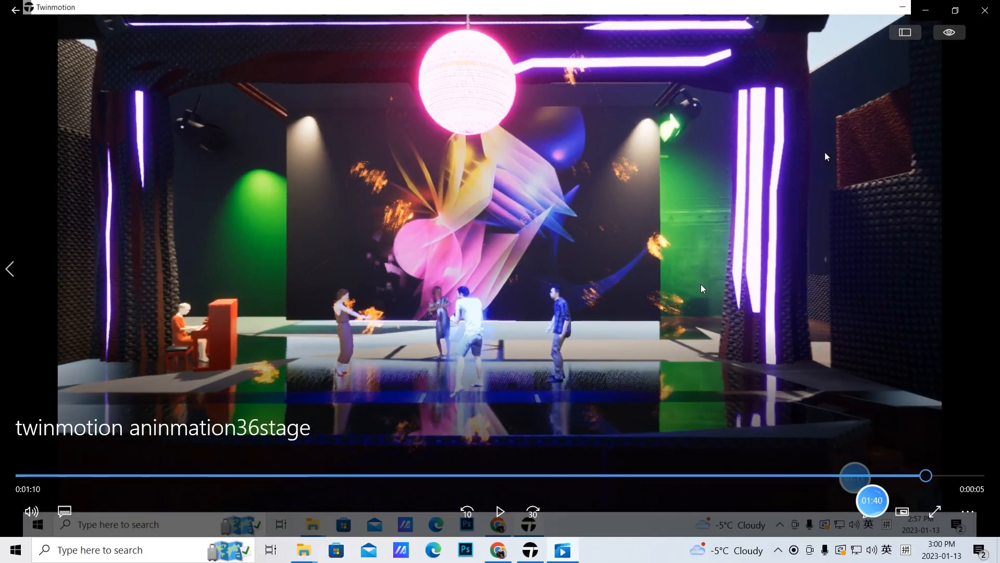
pyautogui.click(985, 11)
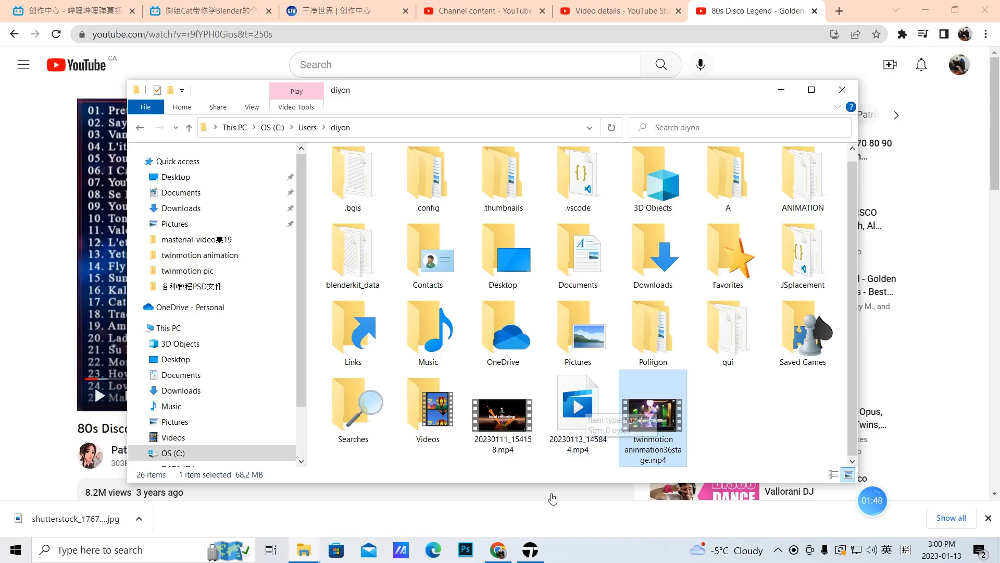
pyautogui.click(531, 551)
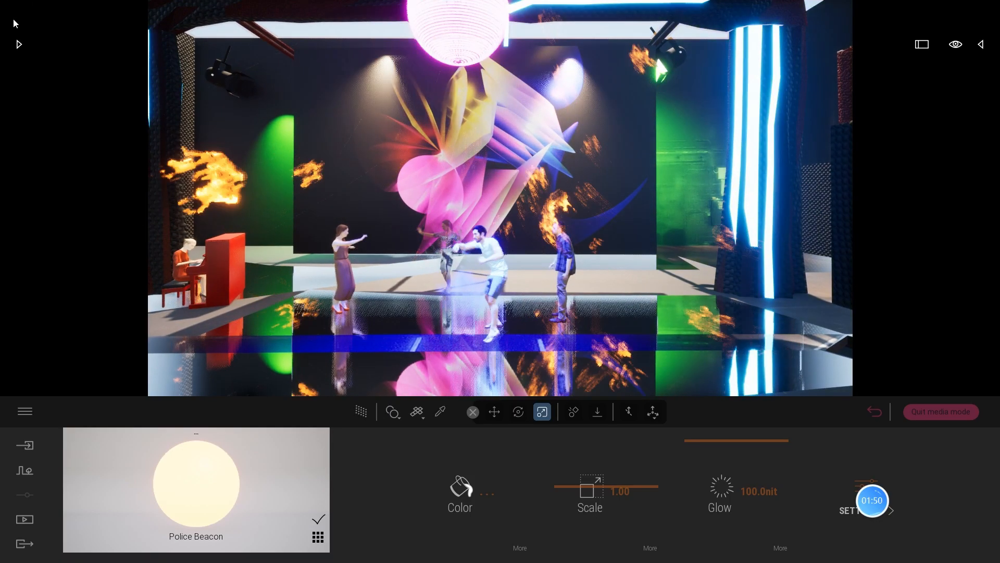
# Reopen the asset library and browse the Particles category among the objects for stage effects.
pyautogui.click(20, 47)
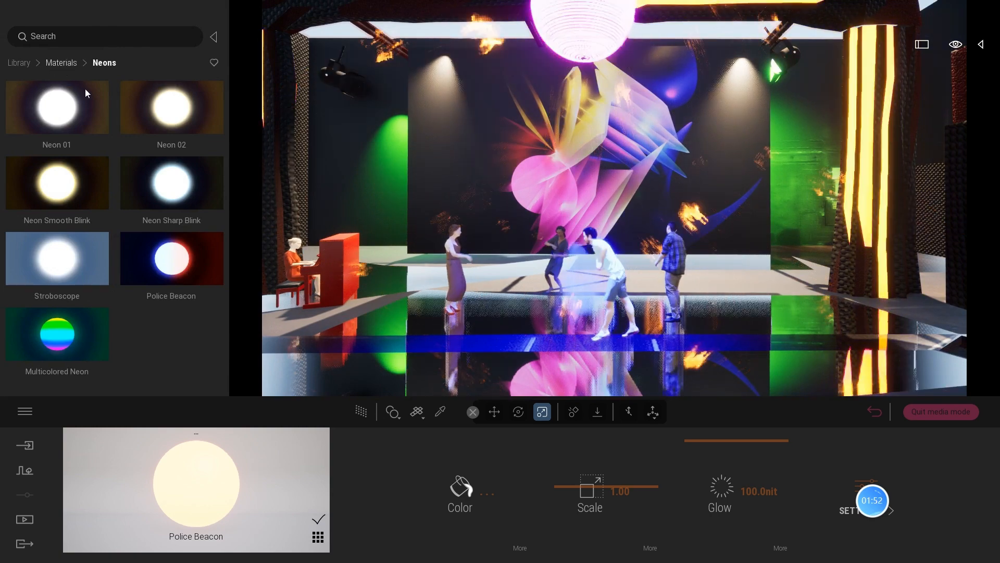
pyautogui.scroll(-5, 582, 69)
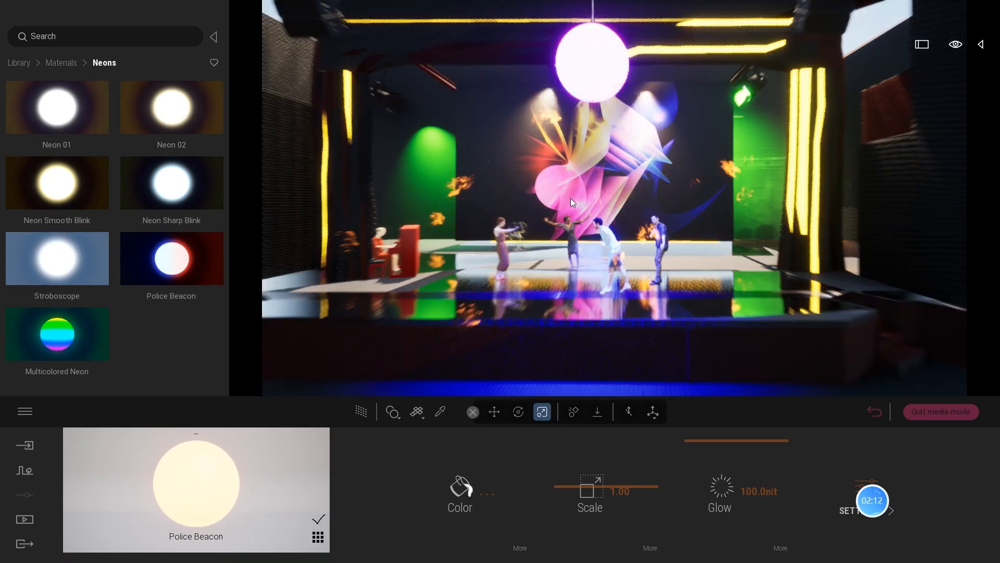
pyautogui.click(11, 65)
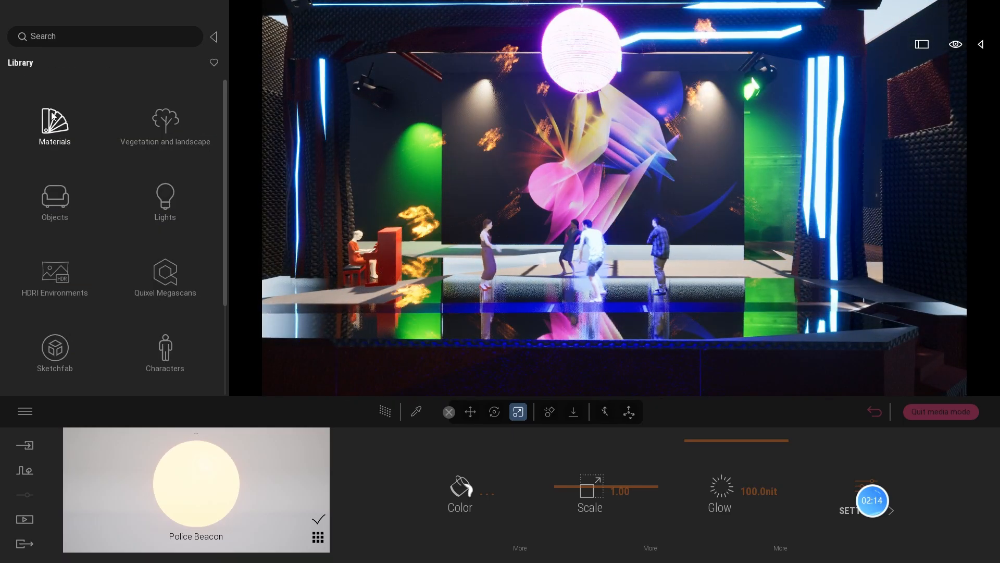
pyautogui.click(68, 200)
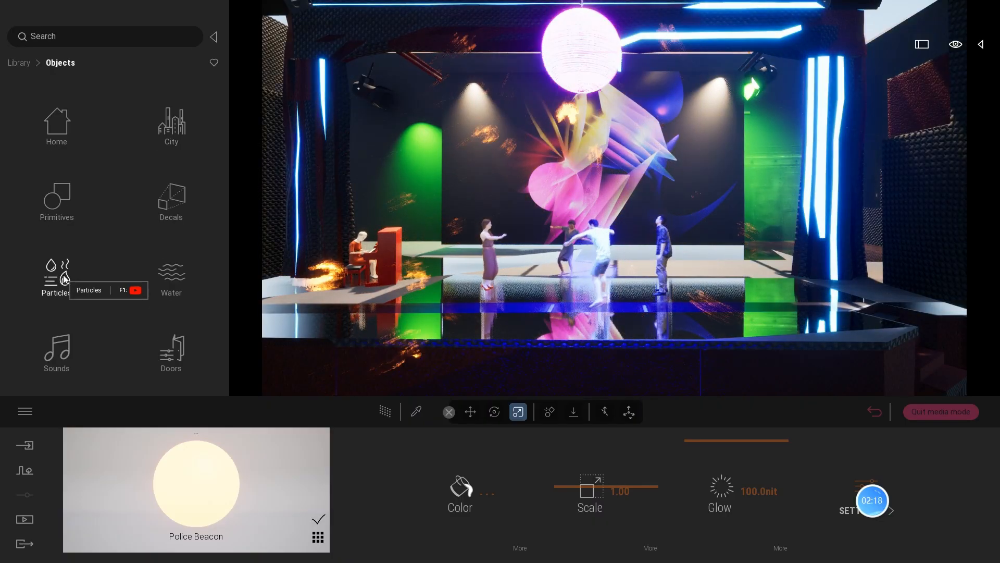
pyautogui.click(68, 280)
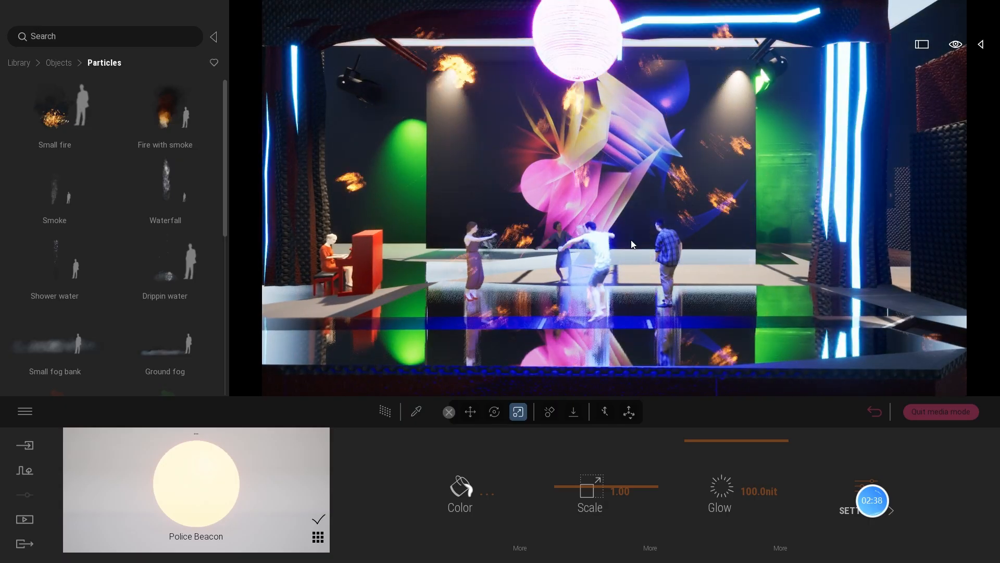
pyautogui.moveTo(904, 508)
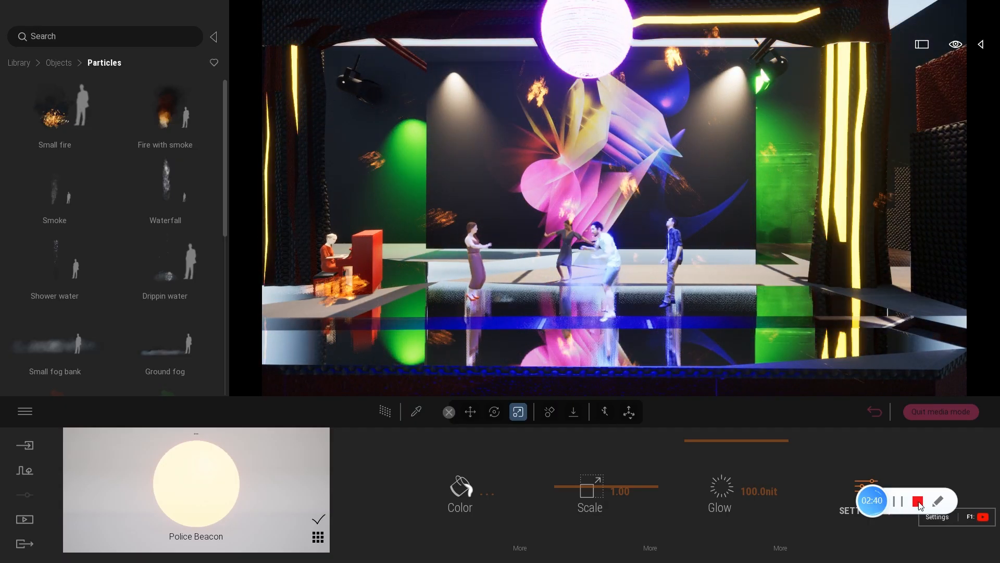
pyautogui.click(918, 502)
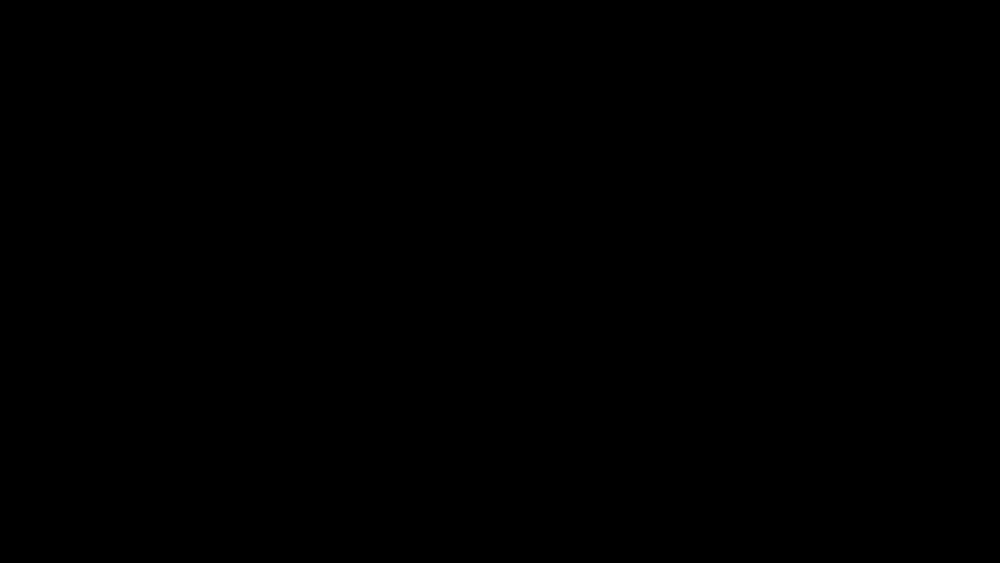